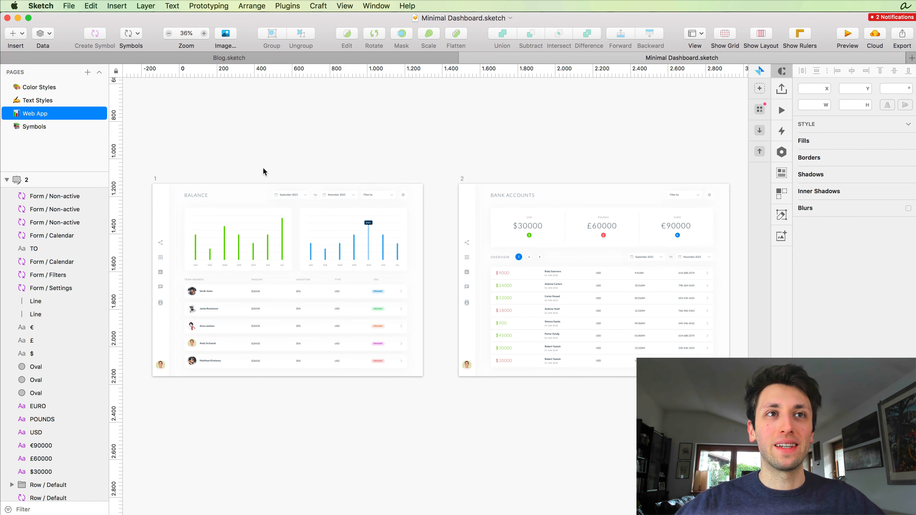
Step: Examine the Balance and Bank Accounts artboards on the Web App page
scroll(263, 169, right, 10)
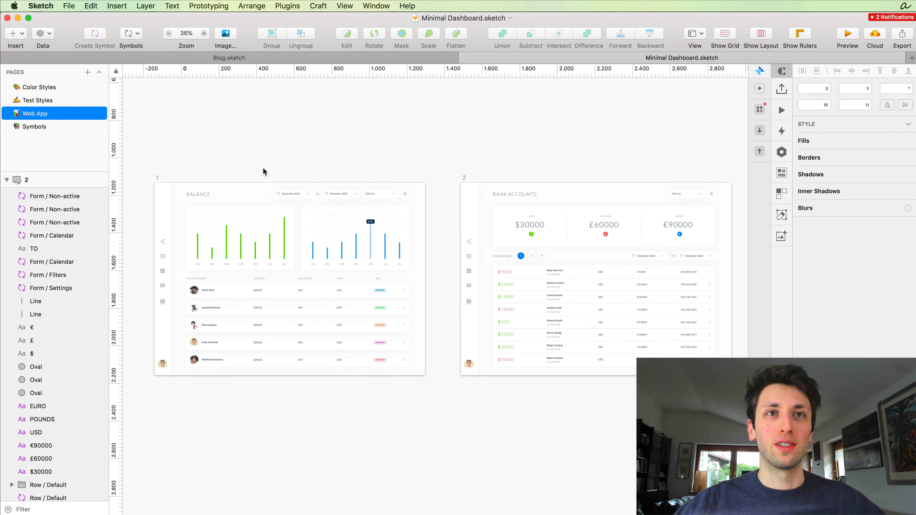
scroll(264, 172, right, 1)
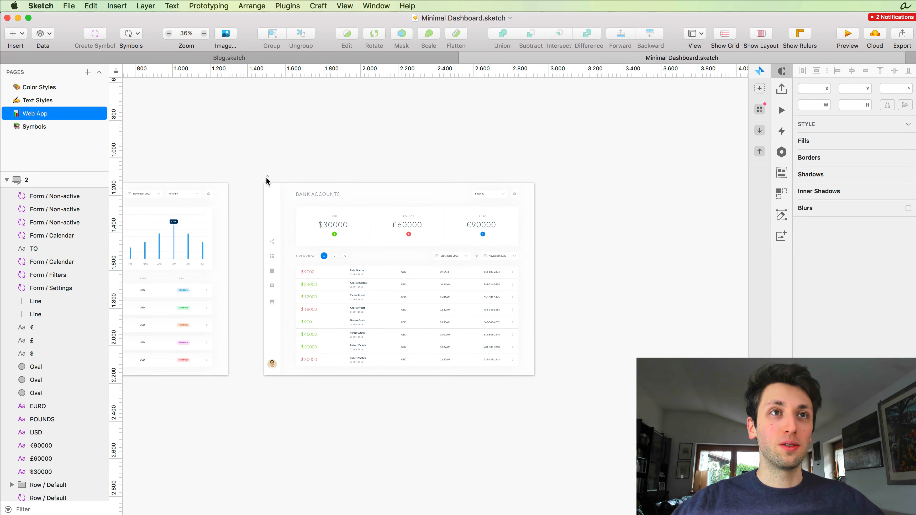
click(266, 178)
scroll(265, 176, left, 13)
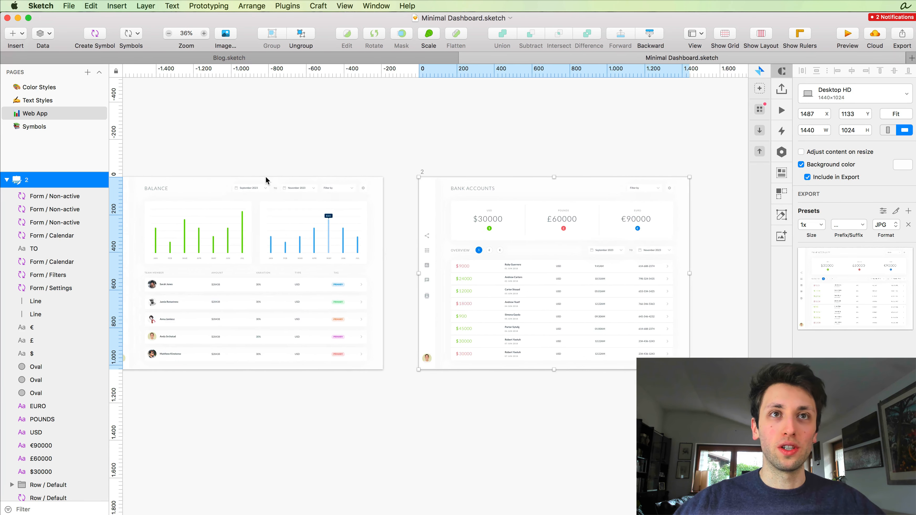
scroll(279, 180, up, 5)
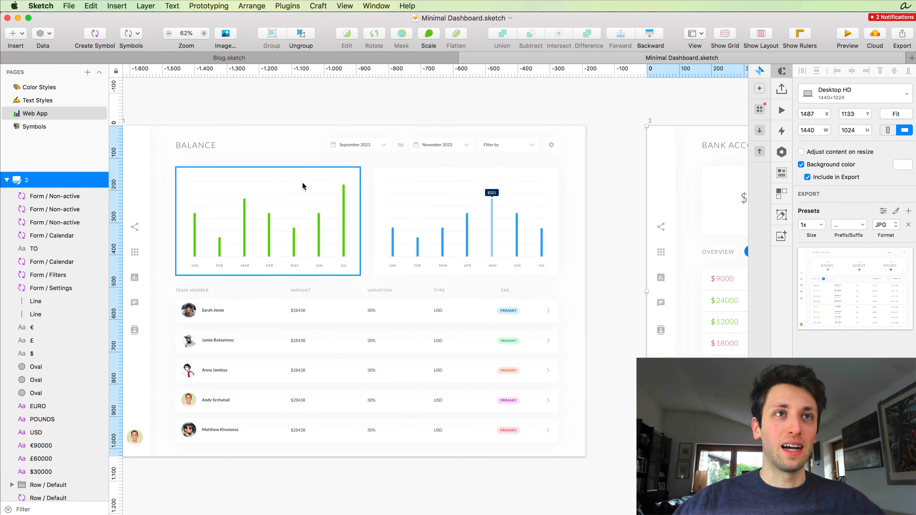
scroll(302, 186, right, 13)
scroll(302, 181, down, 5)
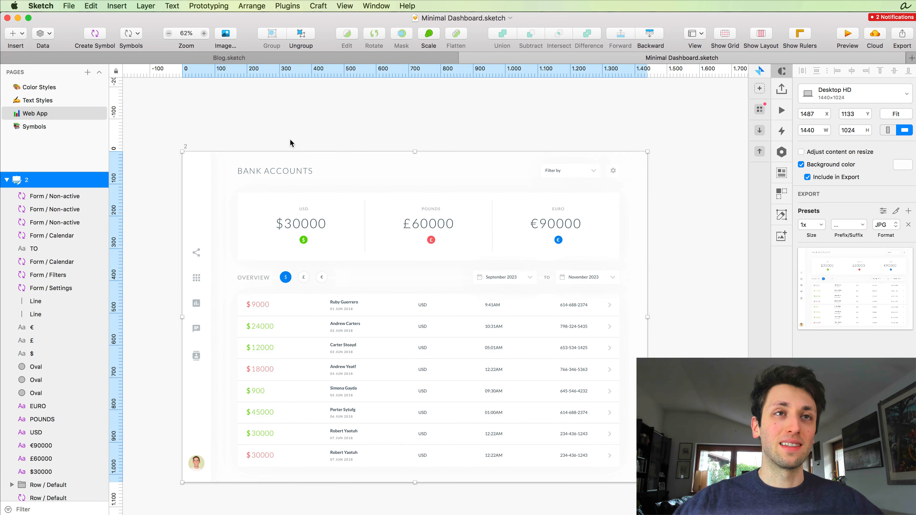
scroll(290, 140, up, 3)
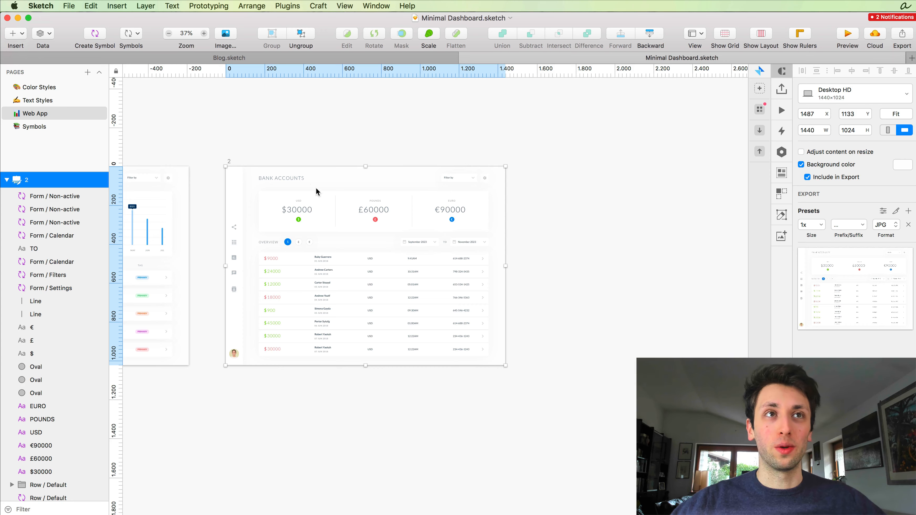
scroll(306, 179, right, 4)
scroll(306, 179, up, 2)
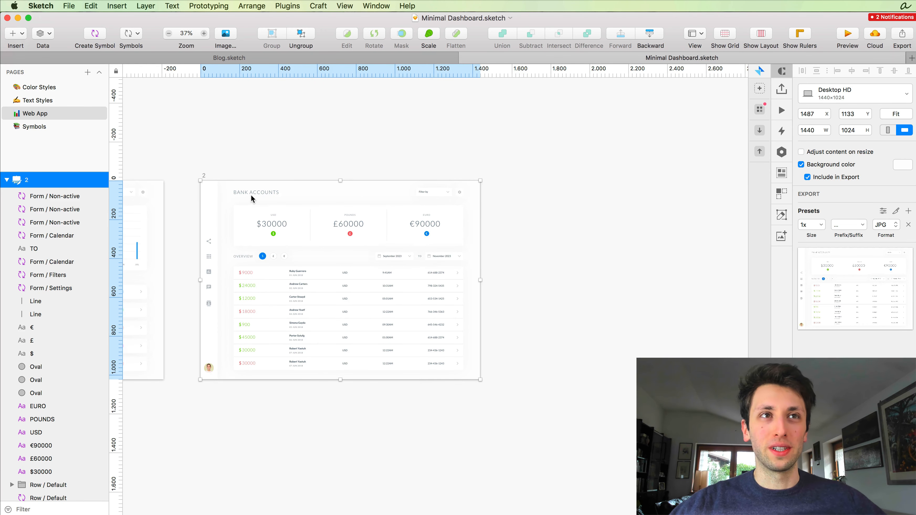
scroll(251, 193, right, 4)
scroll(226, 170, down, 3)
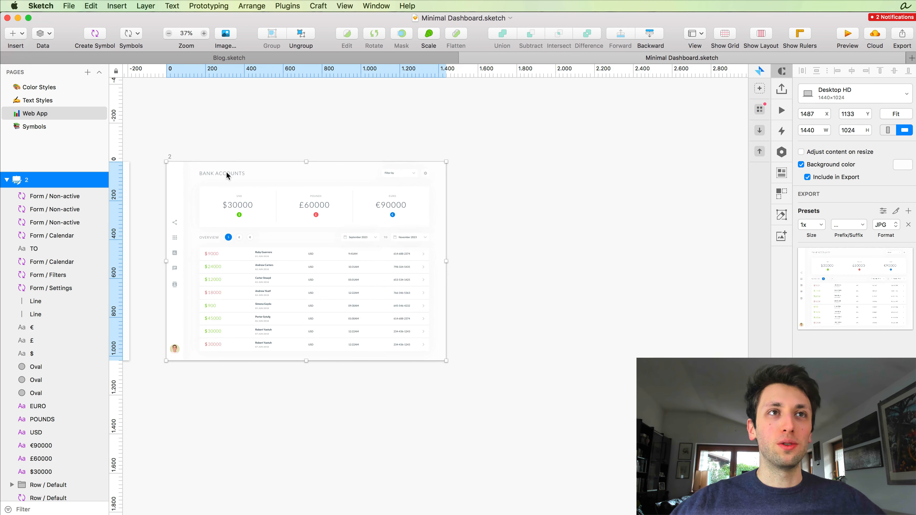
scroll(229, 172, up, 2)
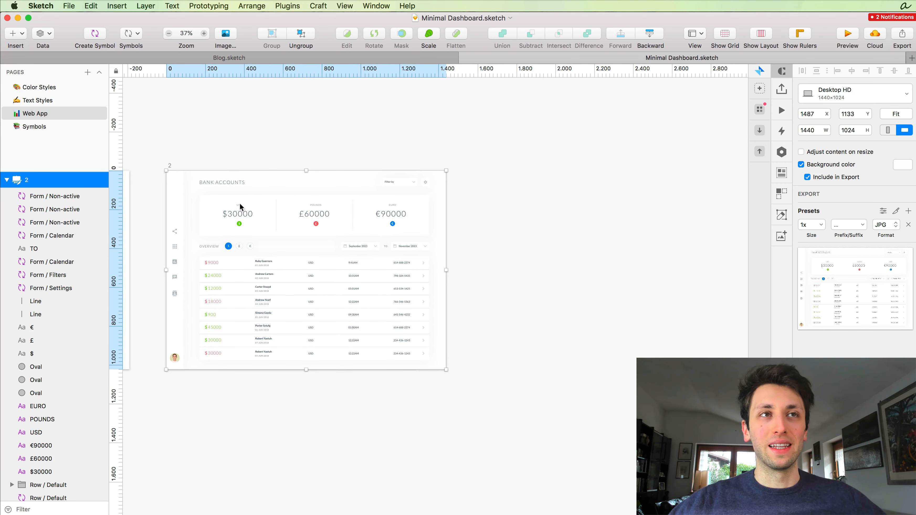
Step: Duplicate the Bank Accounts artboard and place the copy beside the original
drag(223, 204, 558, 196)
scroll(558, 196, right, 5)
click(602, 154)
Step: Delete all content from the duplicated artboard except the side menu
scroll(623, 173, right, 3)
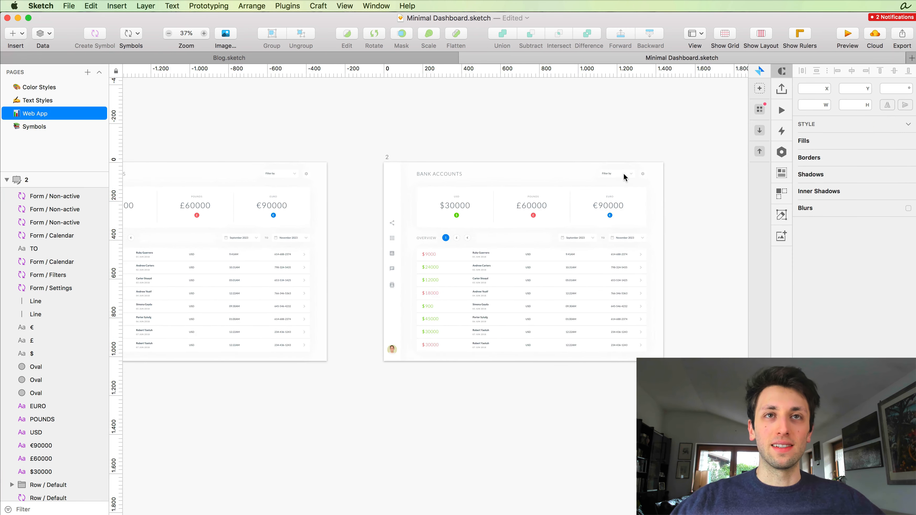
scroll(455, 214, up, 3)
scroll(274, 187, right, 4)
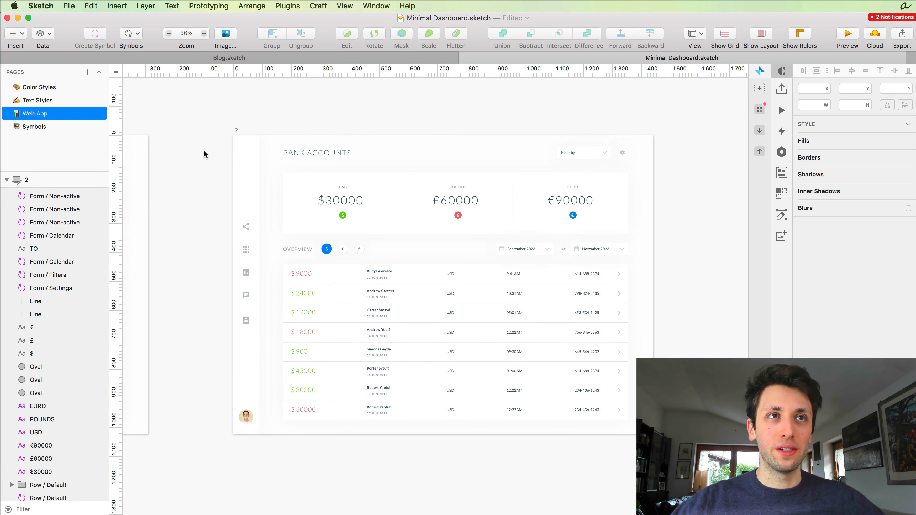
drag(279, 140, 656, 429)
key(Delete)
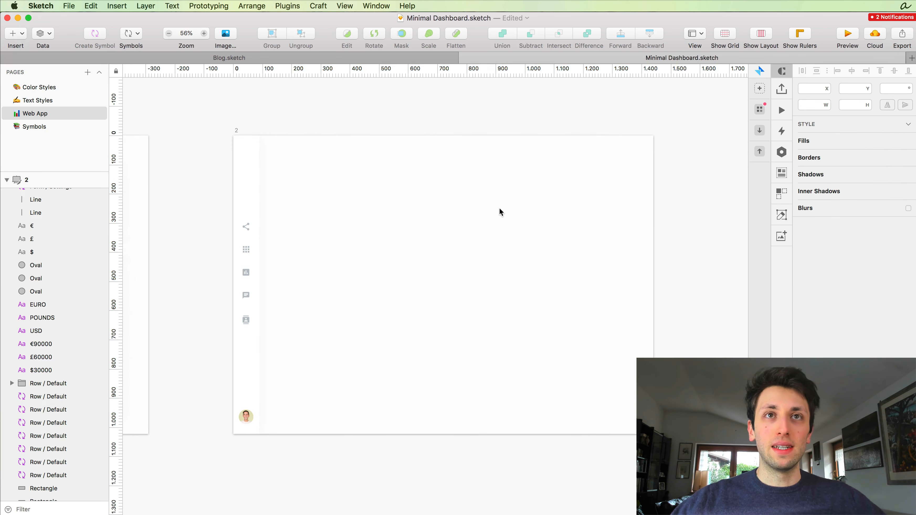
scroll(500, 212, up, 1)
click(198, 125)
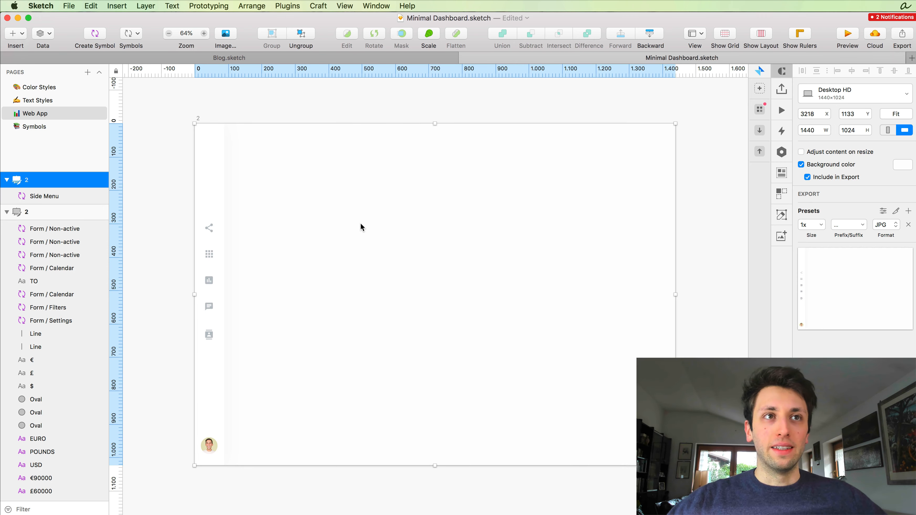
click(339, 109)
scroll(359, 191, down, 1)
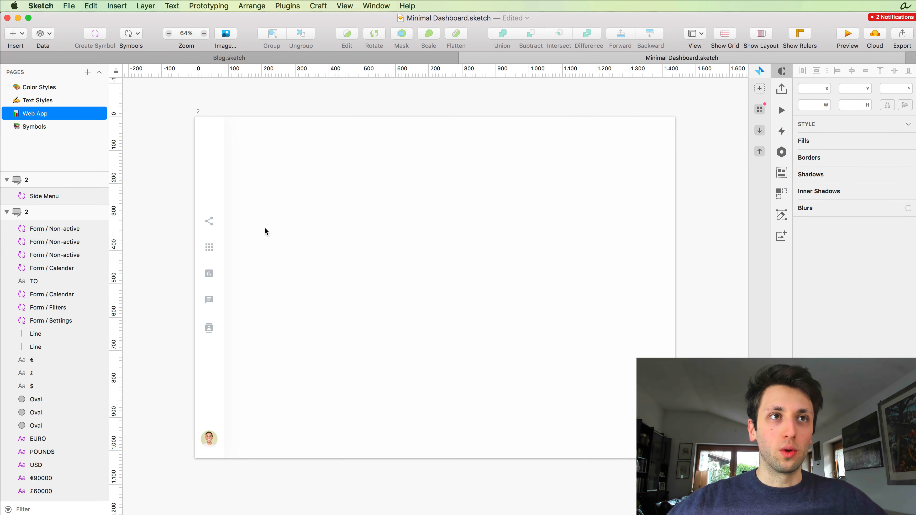
Step: Open the Side Menu symbol, examine its icons and profile image, and return to the artboard
scroll(245, 233, up, 1)
click(208, 220)
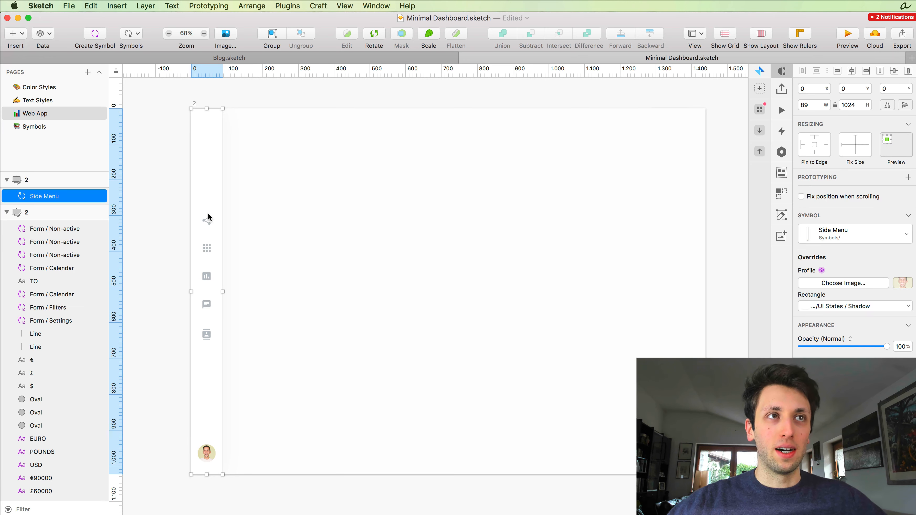
double_click(207, 227)
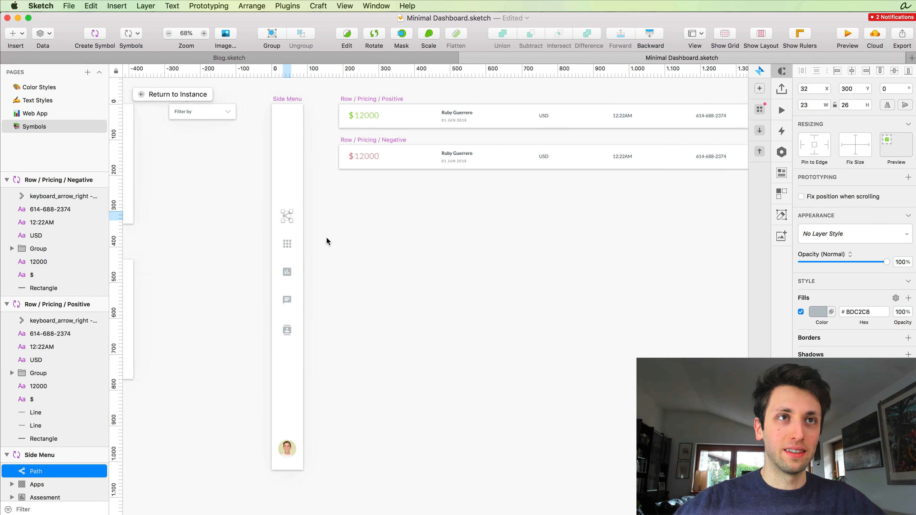
scroll(325, 238, left, 3)
scroll(324, 238, down, 1)
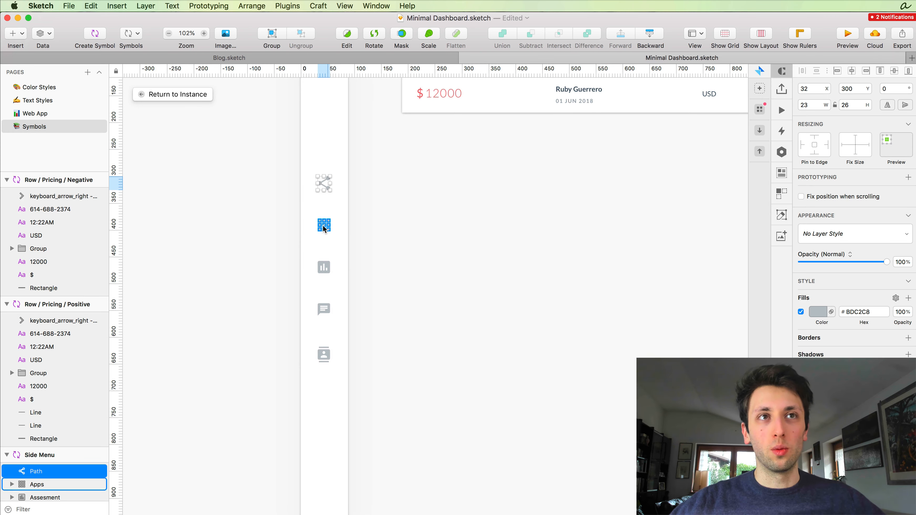
scroll(322, 304, down, 5)
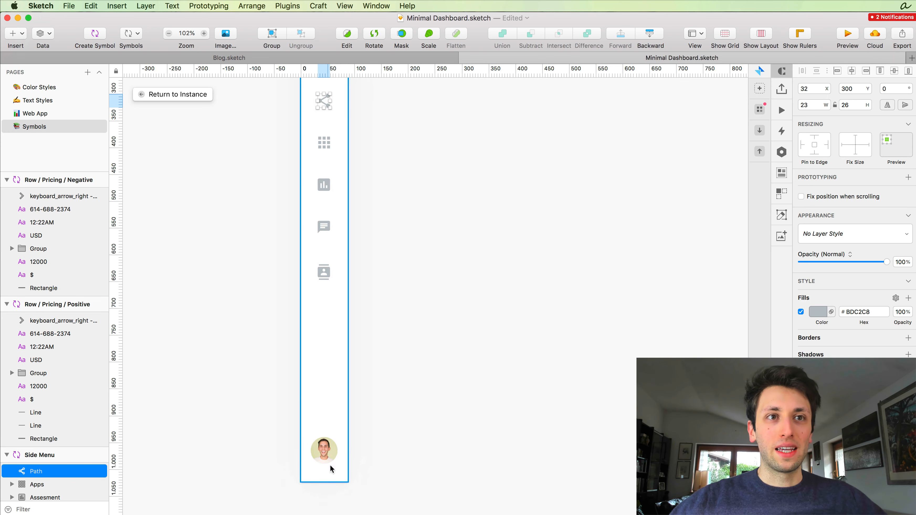
click(325, 445)
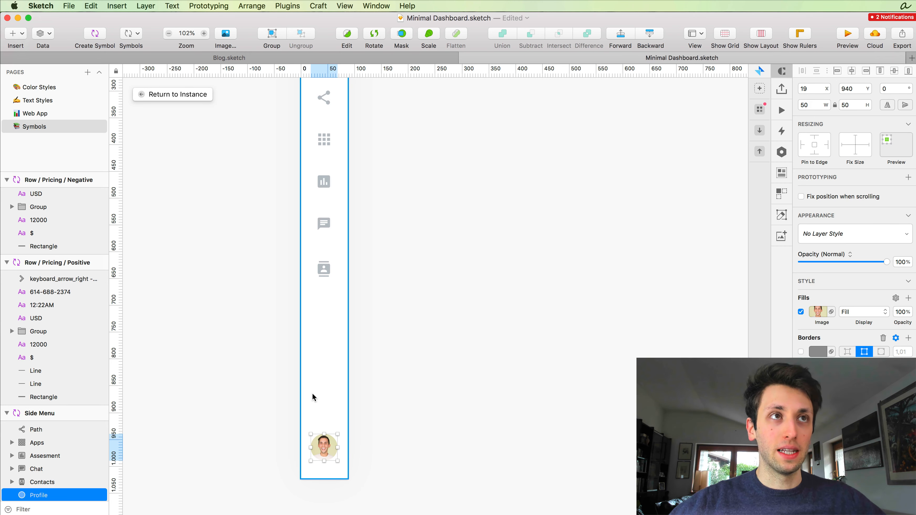
key(Page_Up)
click(296, 91)
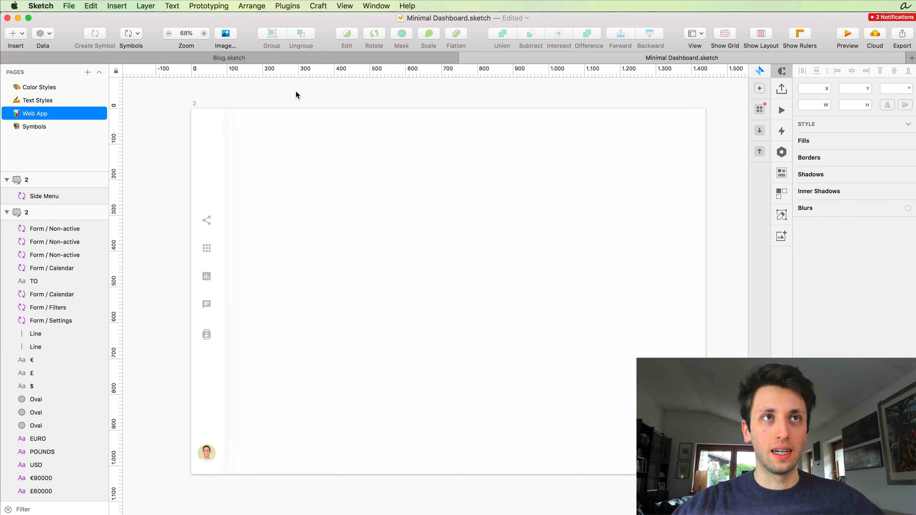
Step: Review the Text Styles and Color Styles pages of the design file
scroll(292, 90, left, 2)
click(48, 98)
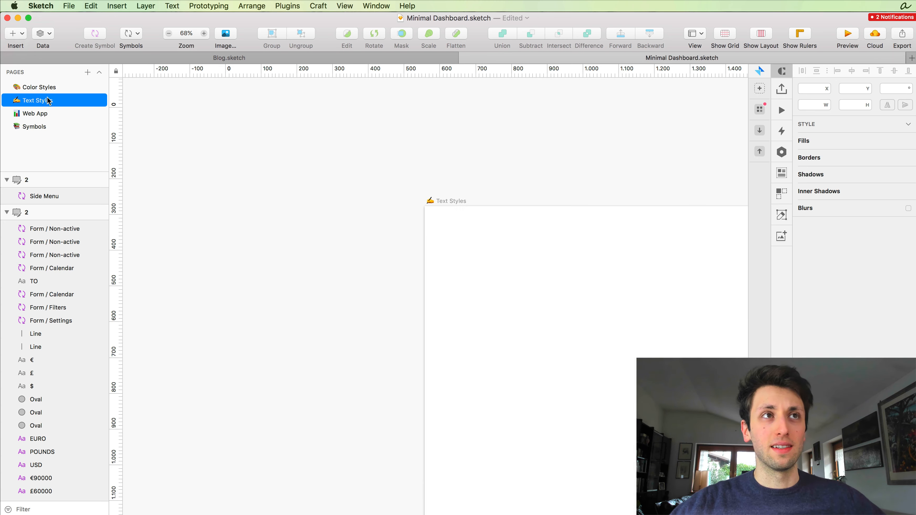
scroll(189, 160, down, 3)
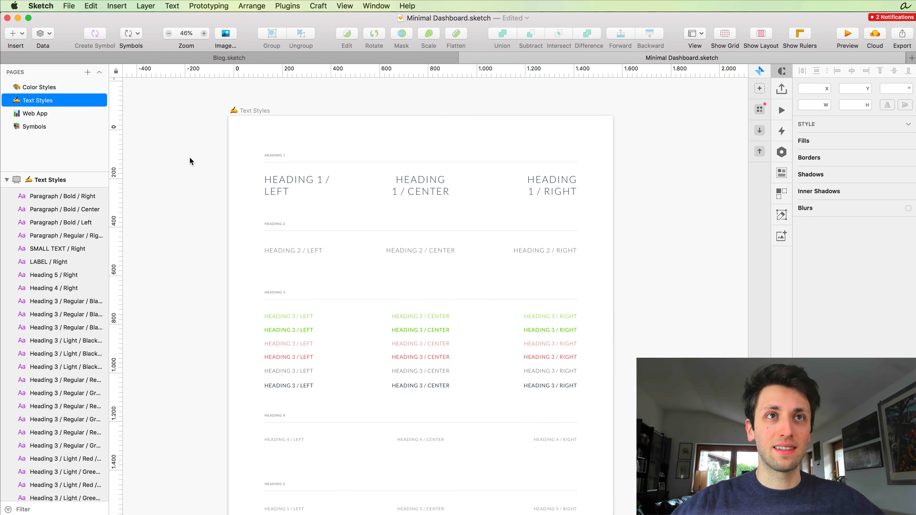
key(Page_Up)
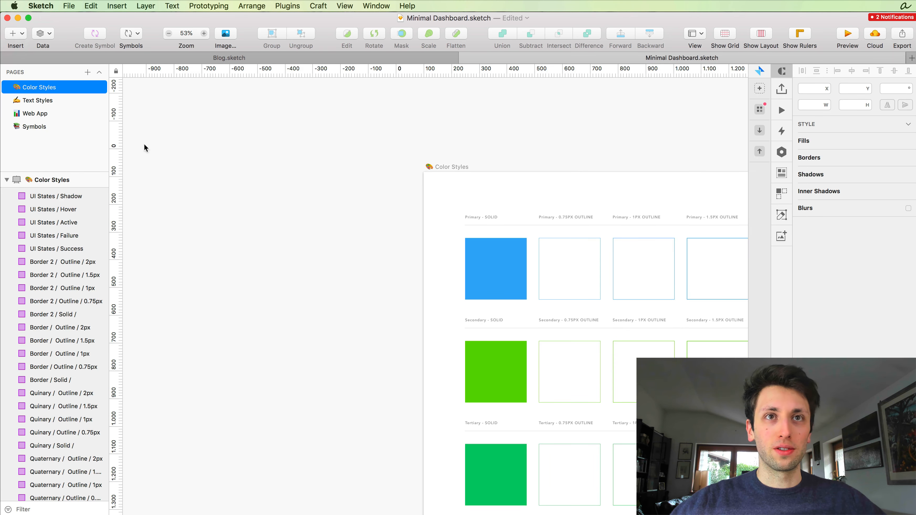
scroll(329, 187, right, 10)
scroll(329, 187, down, 2)
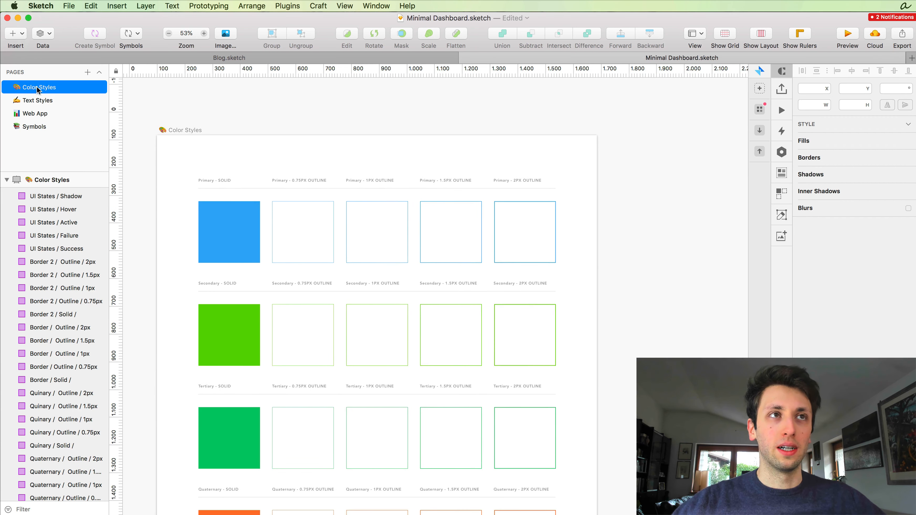
Step: On the Web App page, draw a full-height rectangle about 330 × 1024 directly beside the new artboard's side menu
click(35, 114)
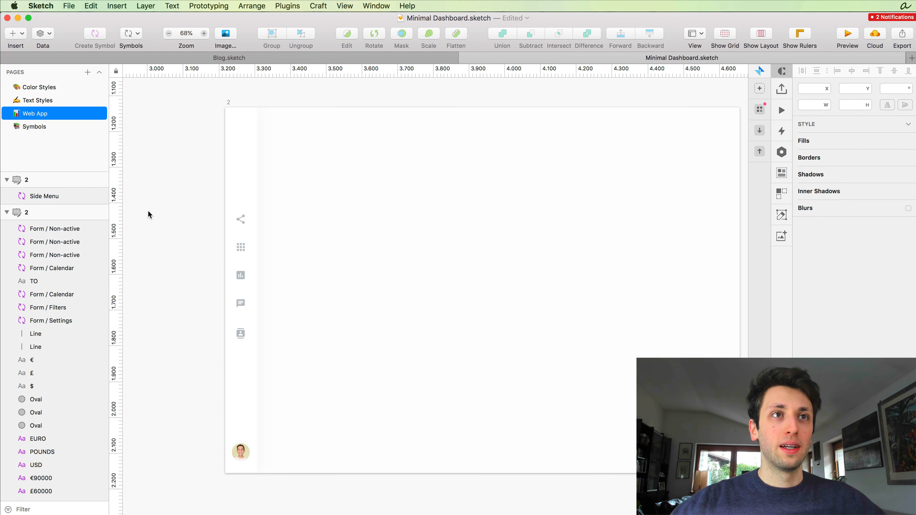
scroll(218, 199, right, 3)
scroll(261, 219, down, 2)
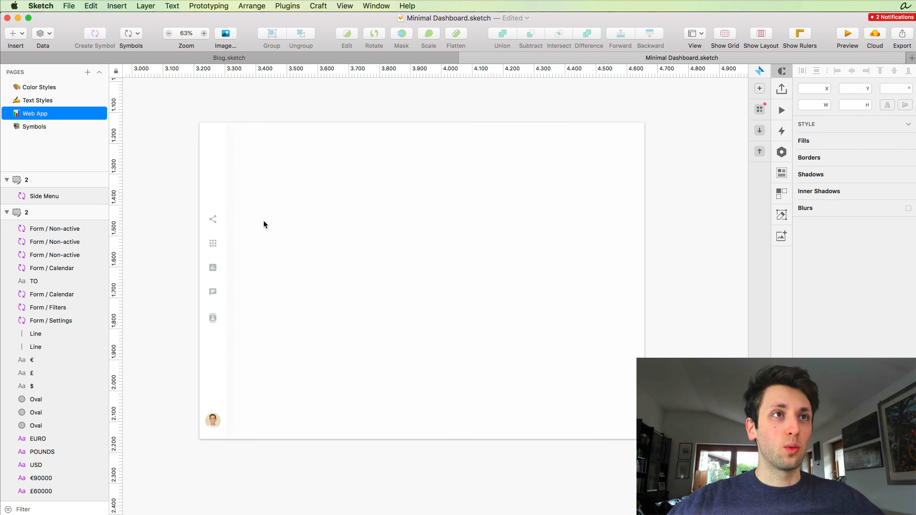
scroll(263, 220, up, 1)
key(r)
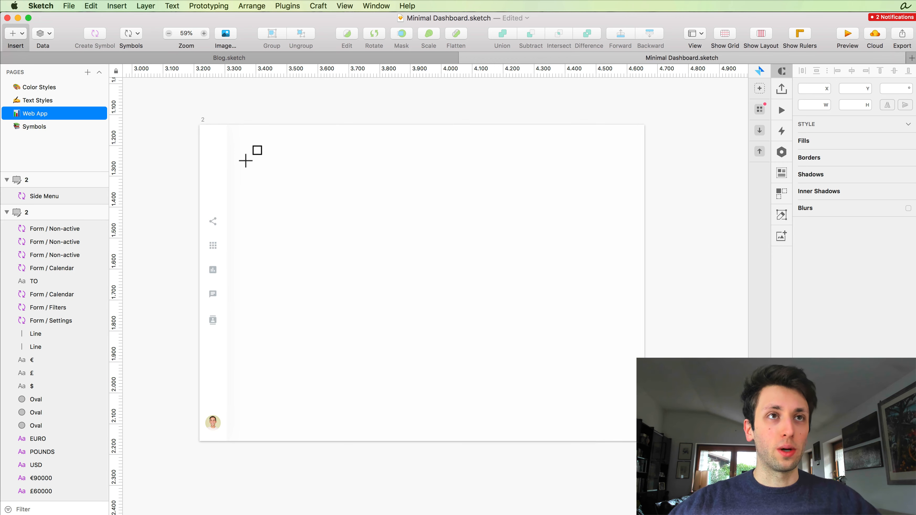
mouse_move(228, 125)
mouse_down()
mouse_move(301, 222)
mouse_move(363, 419)
mouse_move(330, 440)
mouse_up()
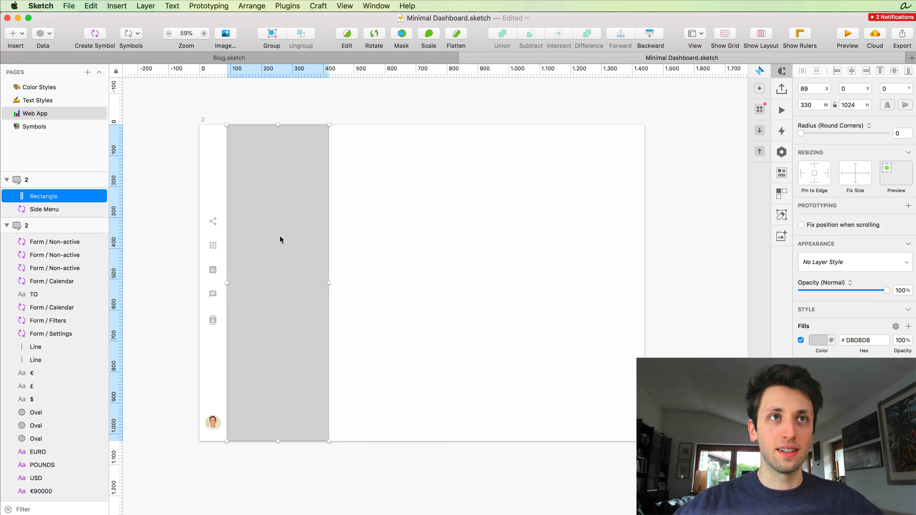
Step: Duplicate the grey column rectangle and place the copy to its right at about X 452, leaving a narrow gap
scroll(279, 235, left, 3)
scroll(294, 211, up, 3)
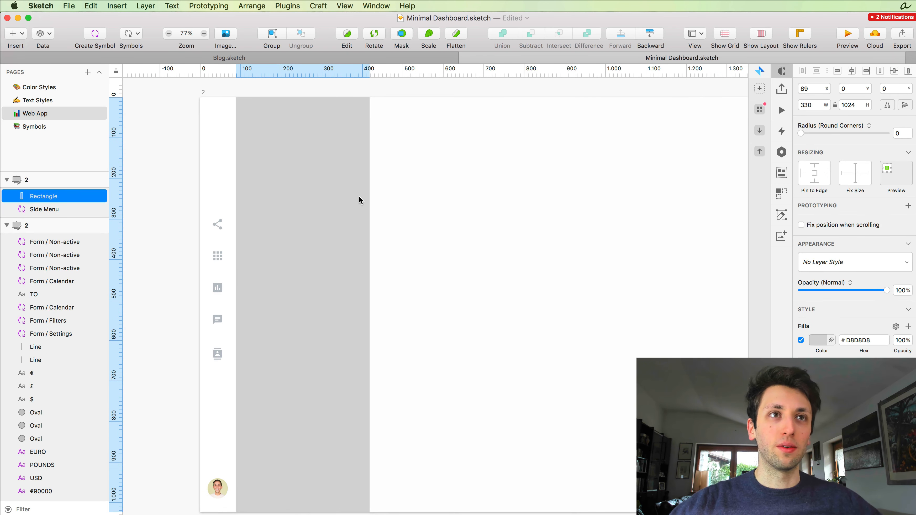
scroll(301, 283, right, 3)
scroll(303, 281, down, 3)
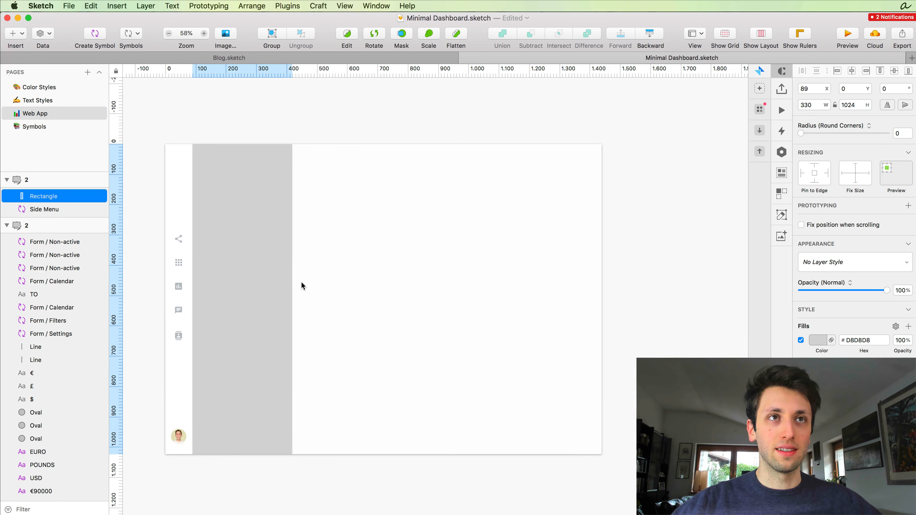
scroll(307, 276, down, 2)
scroll(307, 276, left, 5)
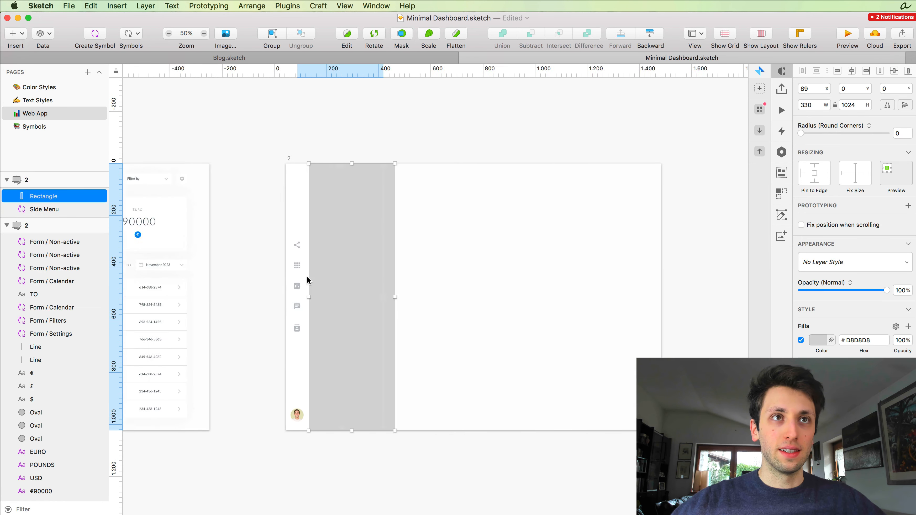
drag(407, 251, 508, 251)
Step: Copy the white card rectangle behind the Bank Accounts currency totals and paste it into the new artboard
scroll(512, 253, left, 5)
scroll(511, 250, left, 5)
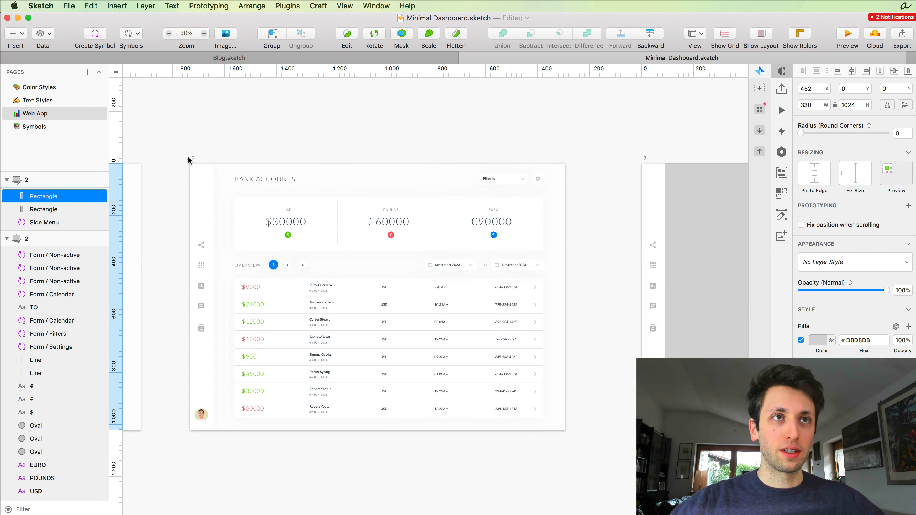
scroll(266, 163, up, 3)
click(274, 225)
scroll(415, 227, right, 10)
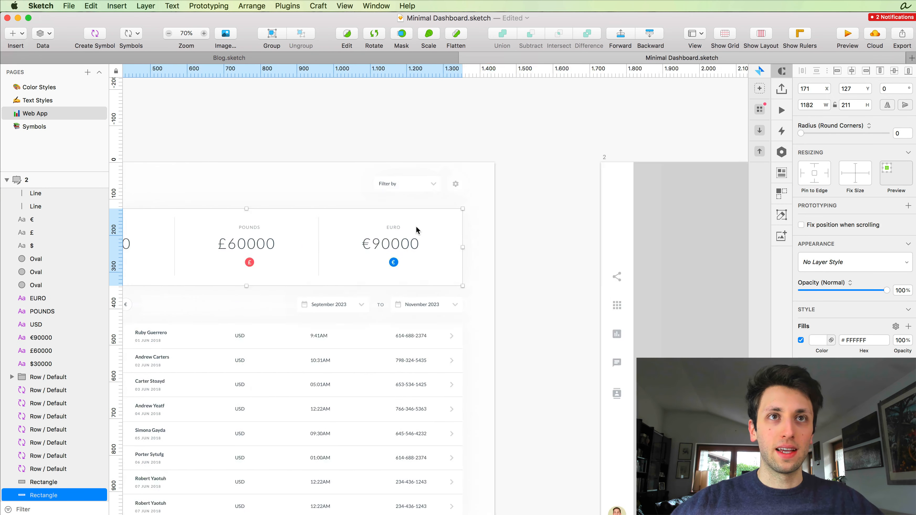
scroll(375, 204, down, 1)
scroll(153, 119, left, 3)
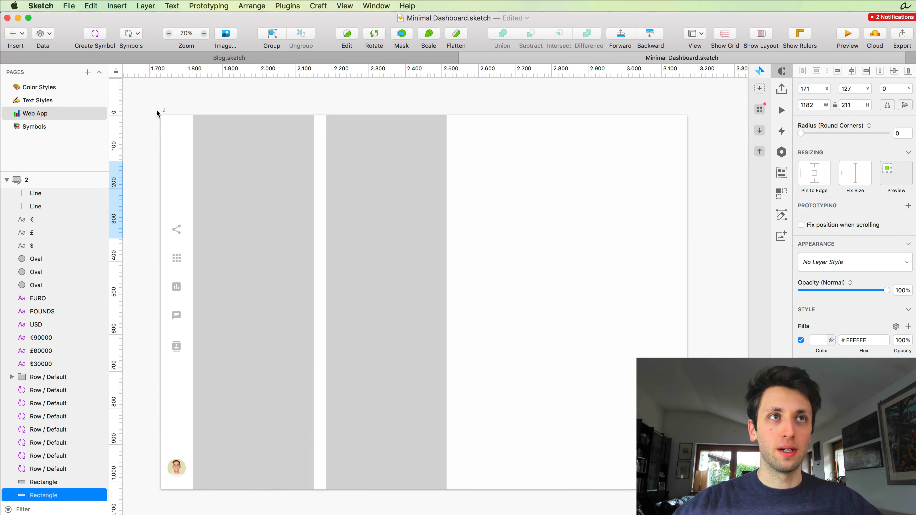
click(163, 112)
key(super+v)
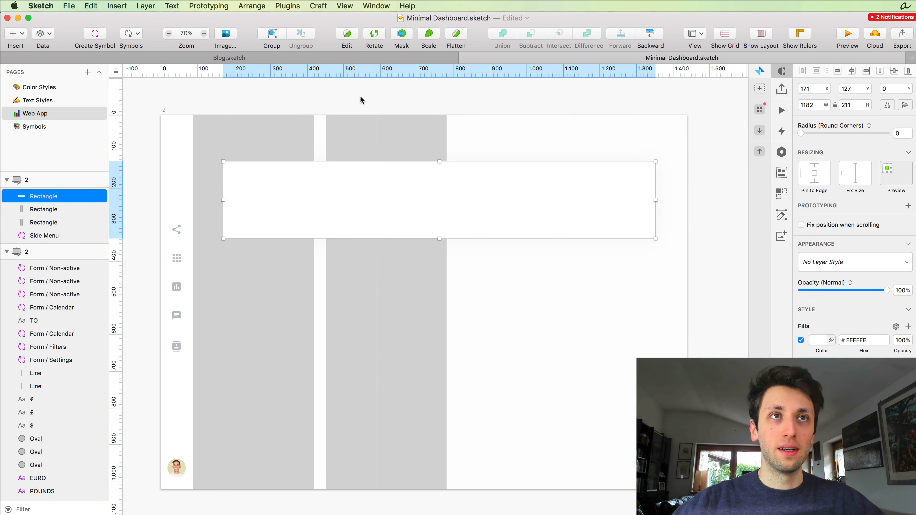
Step: Add vertical guides at 171 and 1353 to mark the pasted white card's left and right edges
click(223, 70)
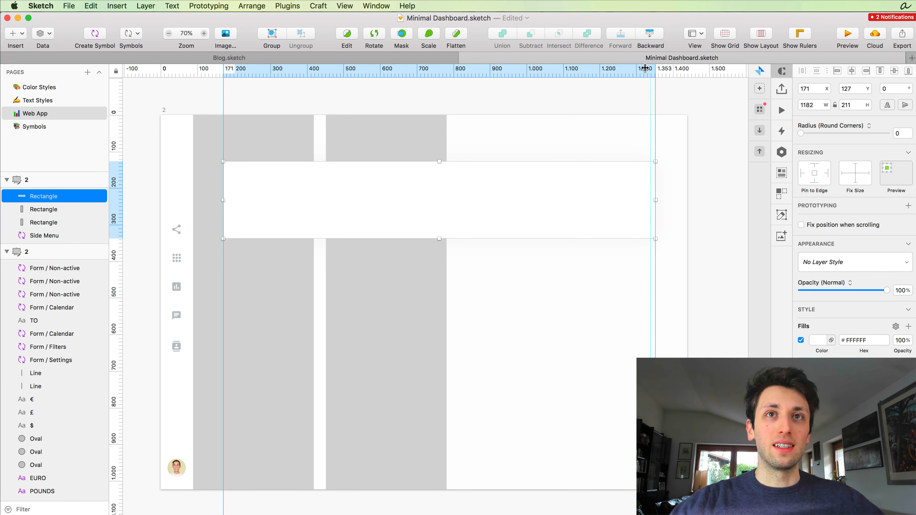
scroll(466, 179, left, 5)
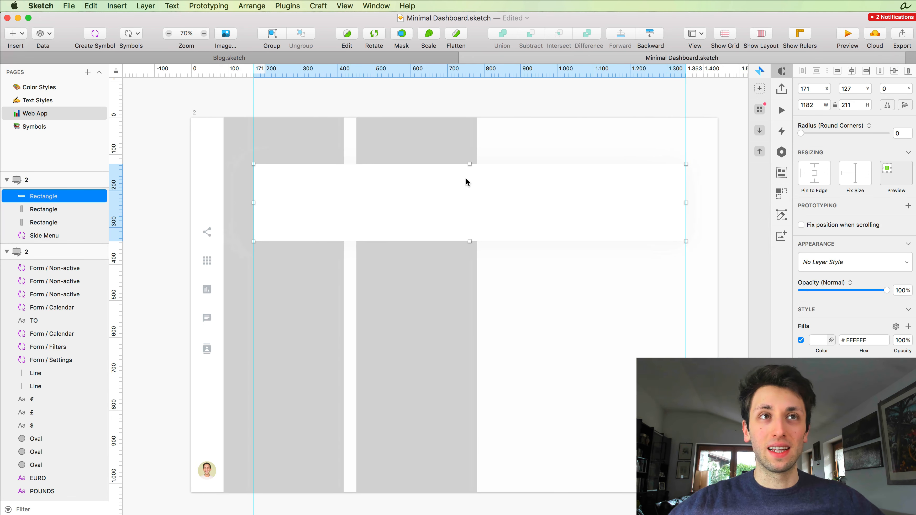
scroll(466, 178, right, 7)
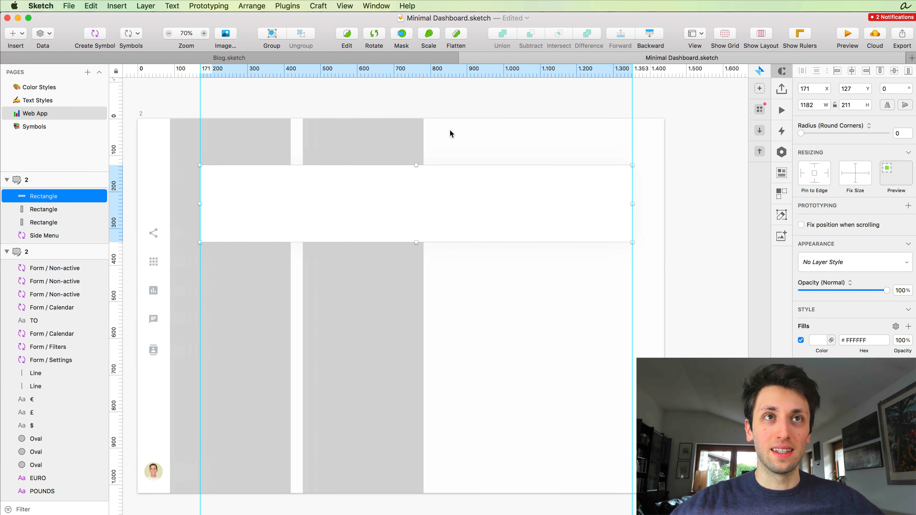
click(481, 135)
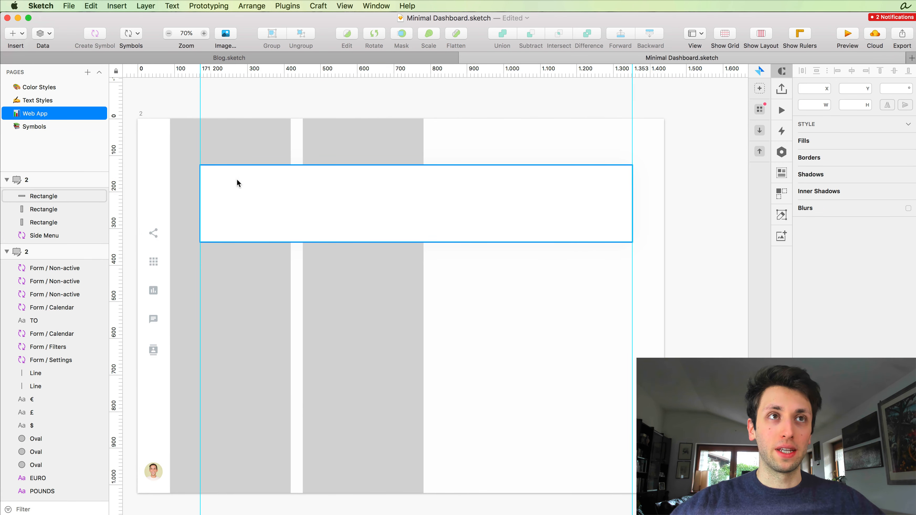
Step: Resize the white card to about 850 × 849 at X 503, Y 81, keeping its right edge on the 1353 guide
scroll(237, 179, down, 2)
scroll(237, 178, left, 10)
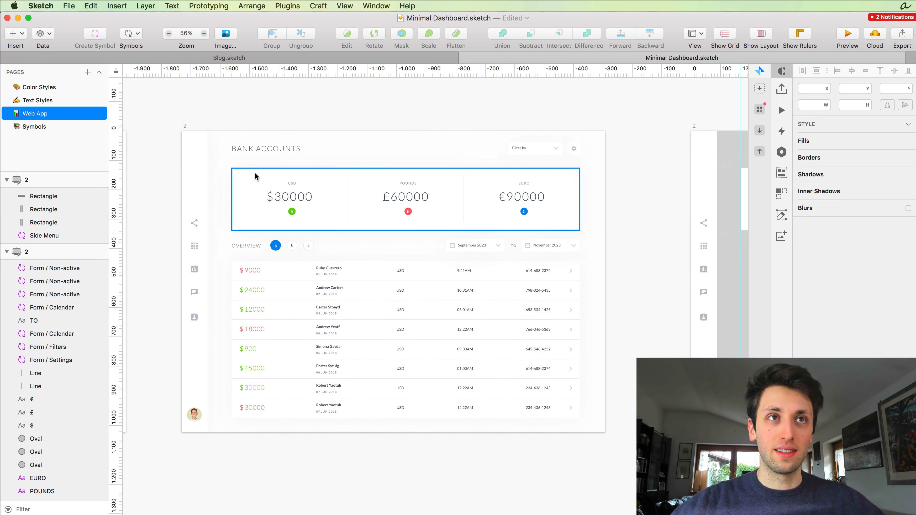
scroll(347, 179, right, 15)
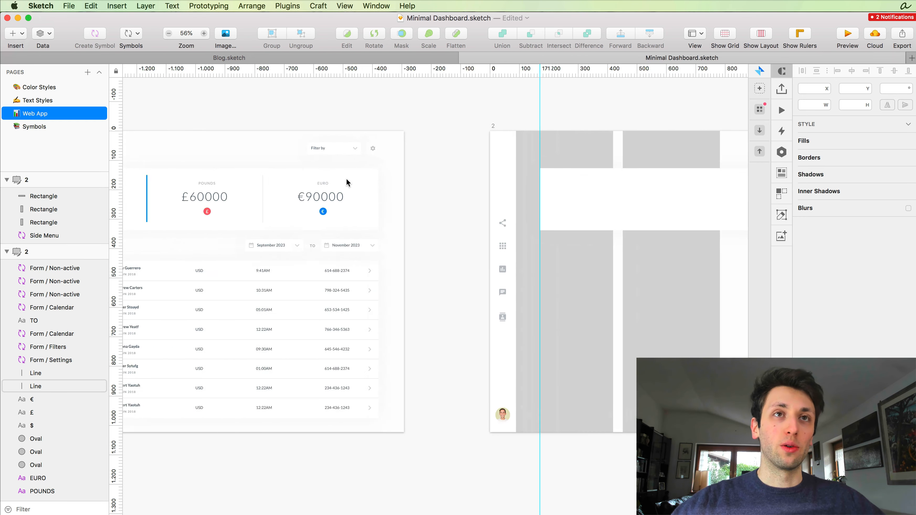
scroll(346, 178, right, 20)
scroll(349, 177, up, 3)
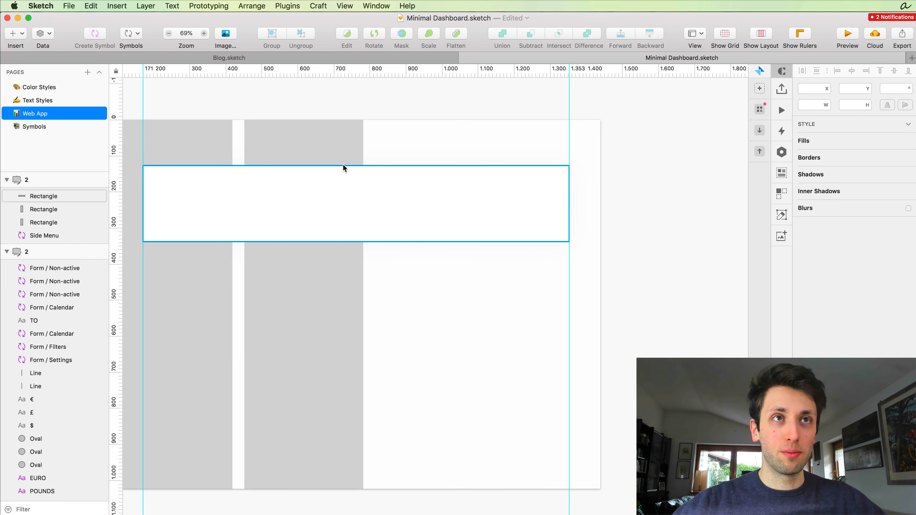
click(343, 191)
scroll(375, 98, left, 5)
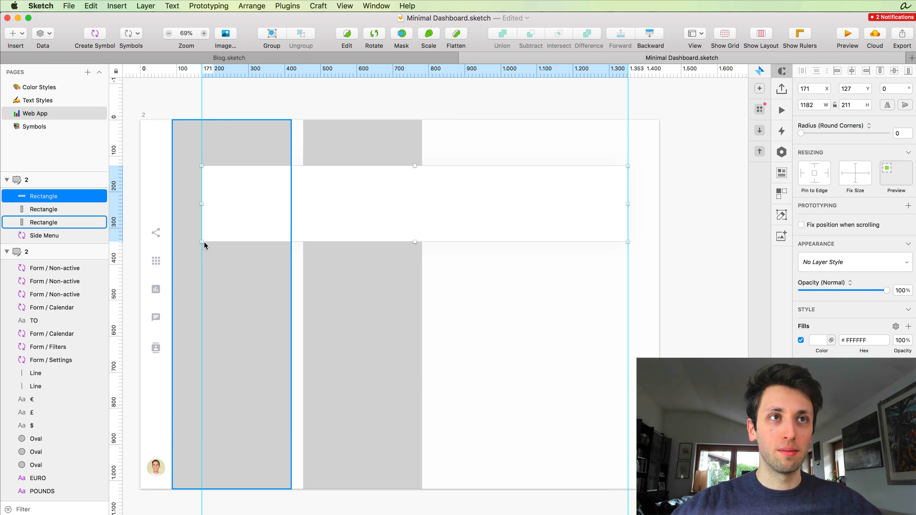
drag(202, 241, 304, 455)
drag(464, 164, 462, 149)
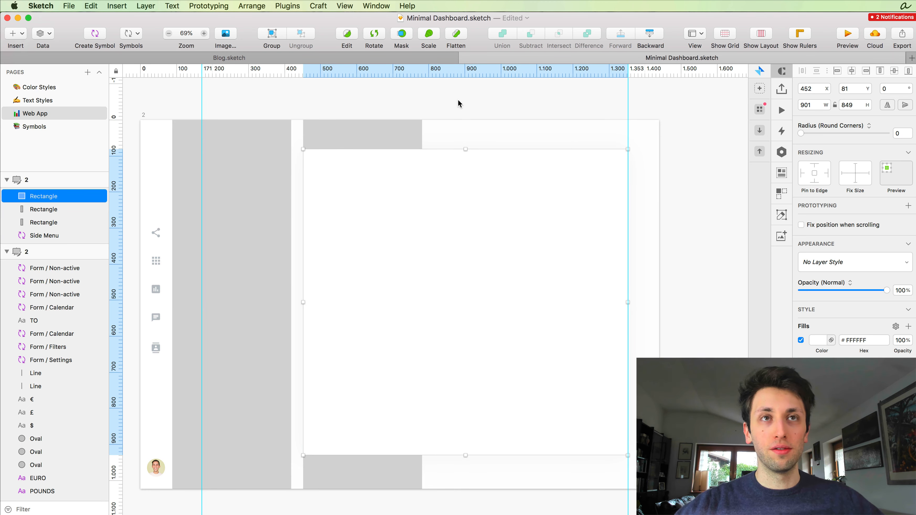
drag(304, 301, 321, 300)
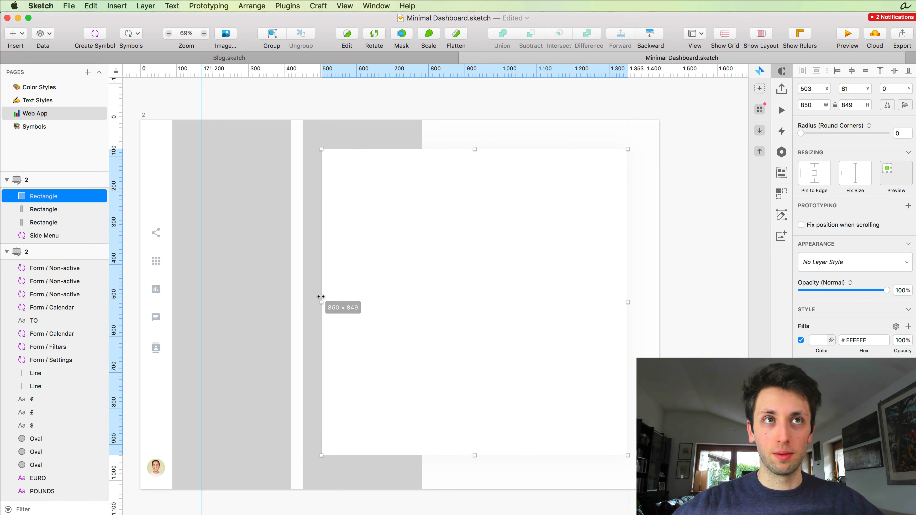
Step: Delete the second grey column behind the white card
click(347, 128)
key(BackSpace)
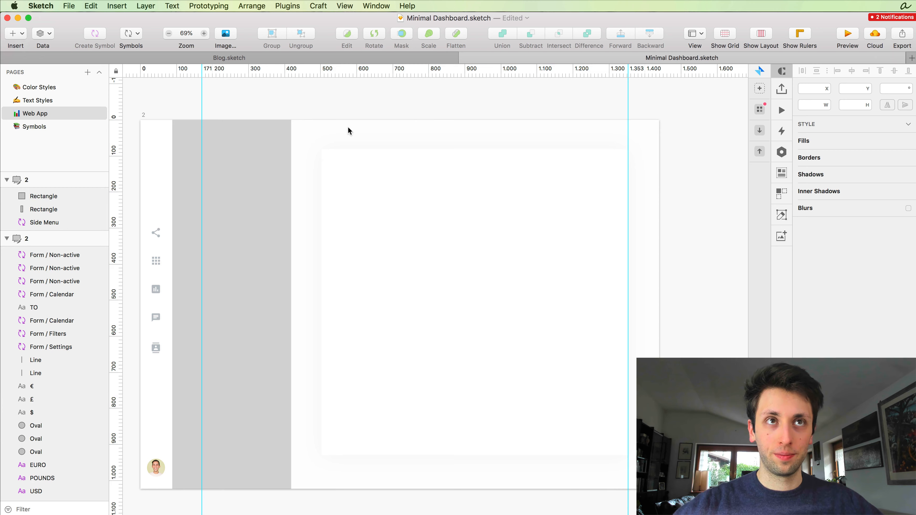
click(340, 190)
click(422, 90)
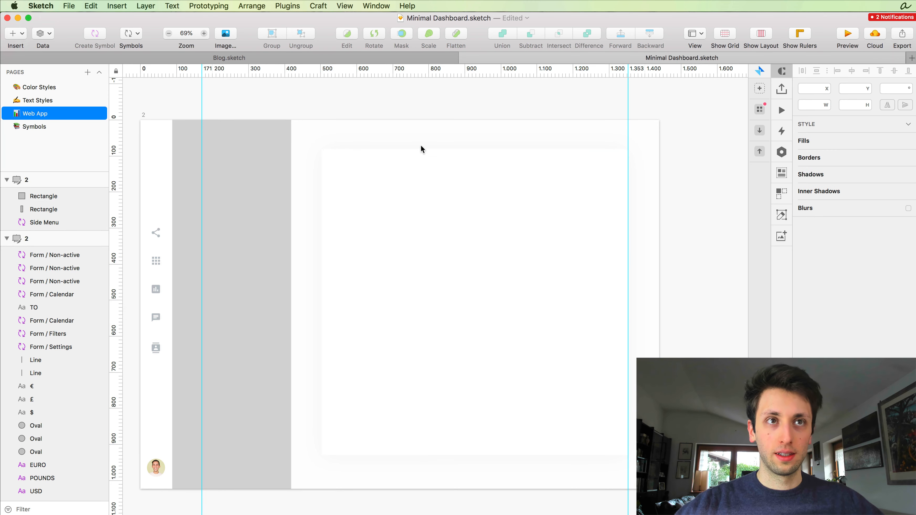
scroll(437, 134, left, 3)
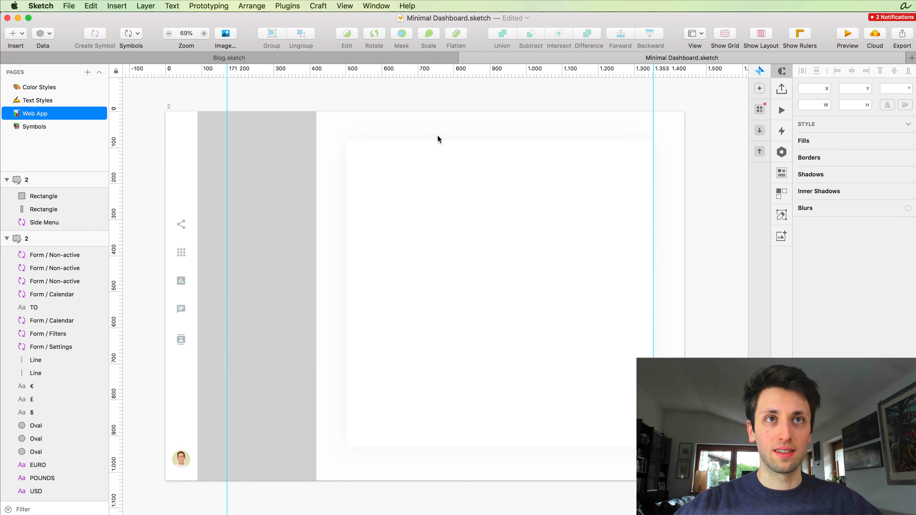
Step: Try extending the white card past the artboard's lower edge to a height of about 950, and undo the resize
click(472, 219)
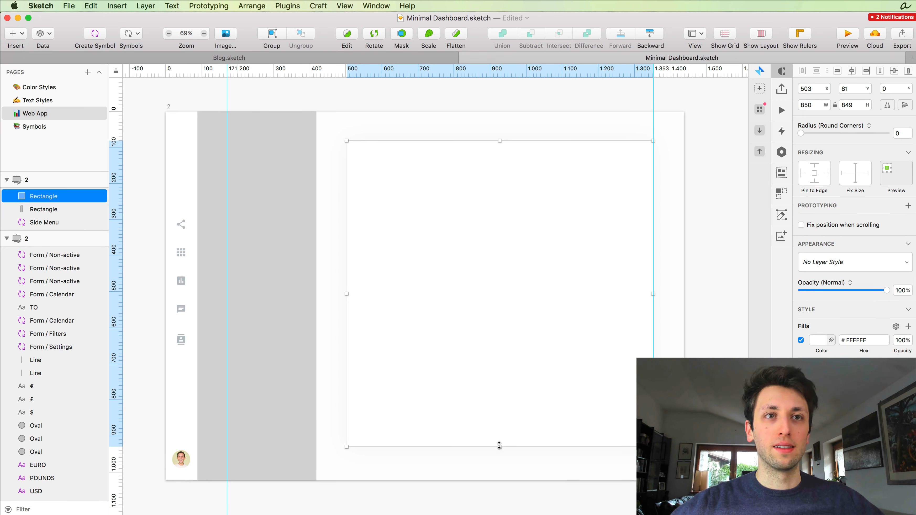
drag(499, 446, 500, 483)
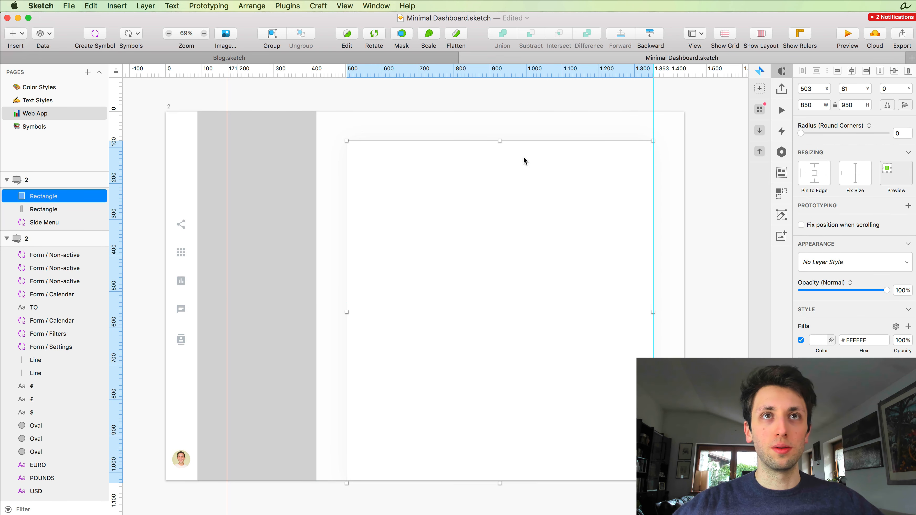
key(super+z)
click(531, 113)
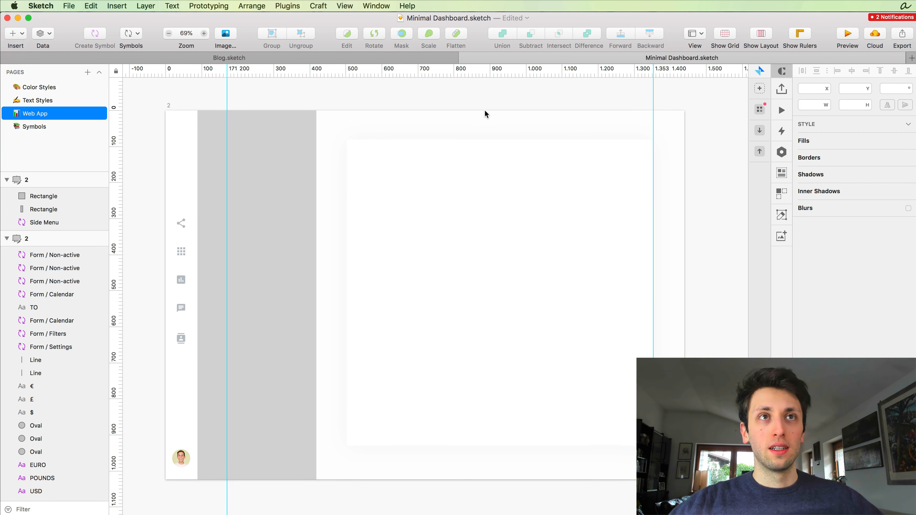
Step: Lighten the fill of the remaining grey column beside the side menu to F0F0F0
scroll(483, 112, left, 3)
scroll(483, 112, down, 1)
click(282, 143)
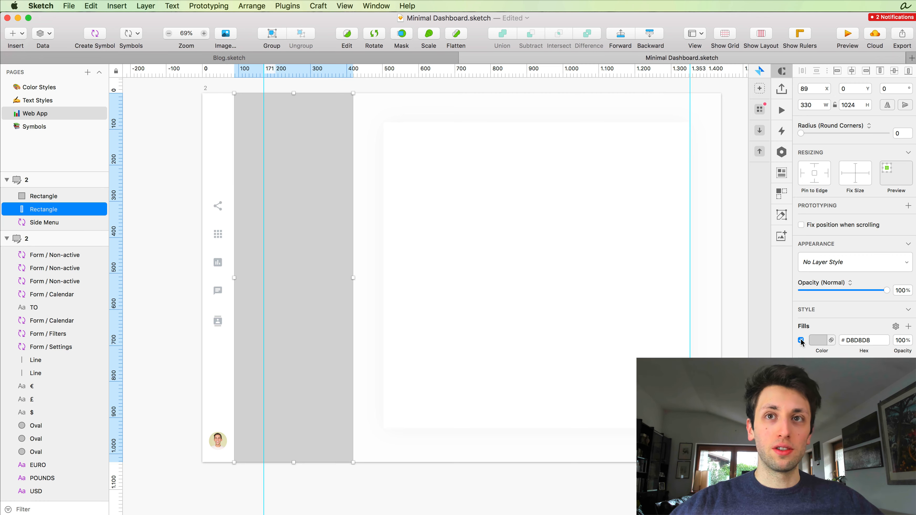
click(818, 341)
drag(800, 389, 799, 382)
click(485, 112)
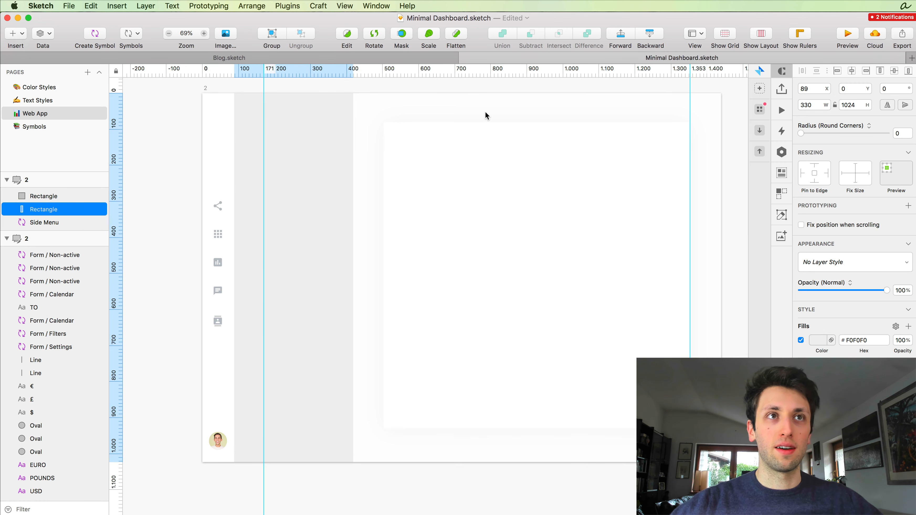
scroll(485, 112, left, 6)
scroll(485, 112, right, 2)
click(481, 111)
scroll(558, 128, right, 3)
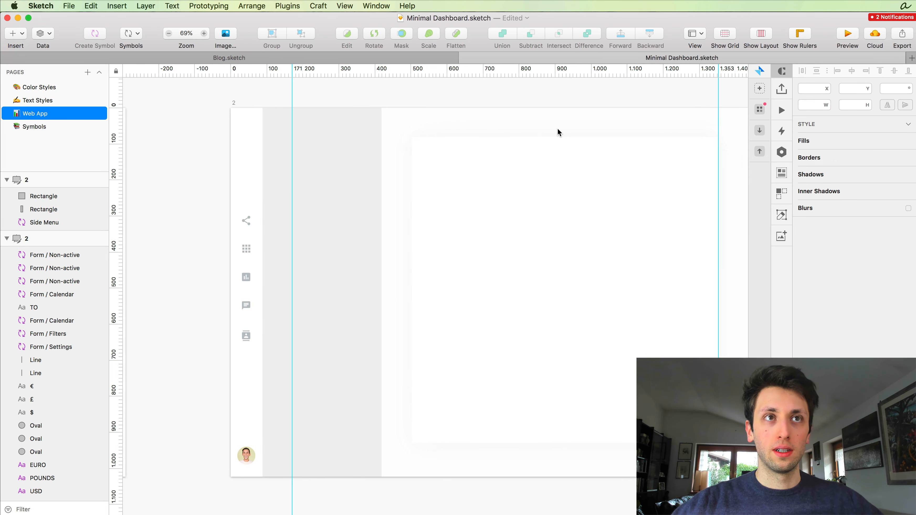
scroll(347, 175, up, 3)
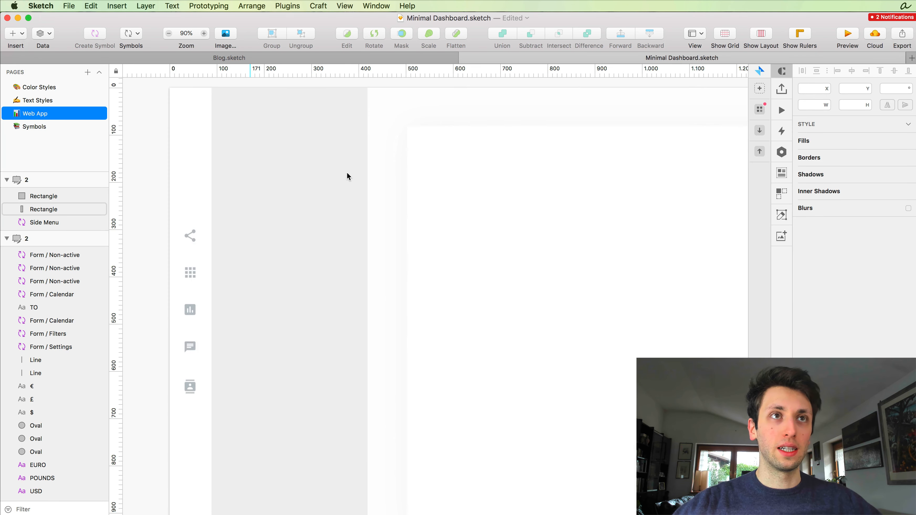
scroll(306, 182, left, 2)
click(309, 178)
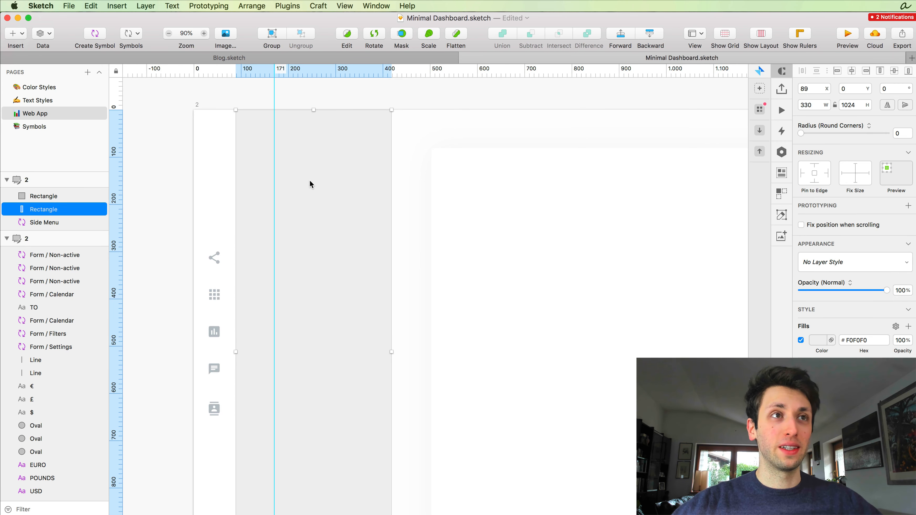
scroll(309, 181, down, 2)
scroll(310, 181, down, 3)
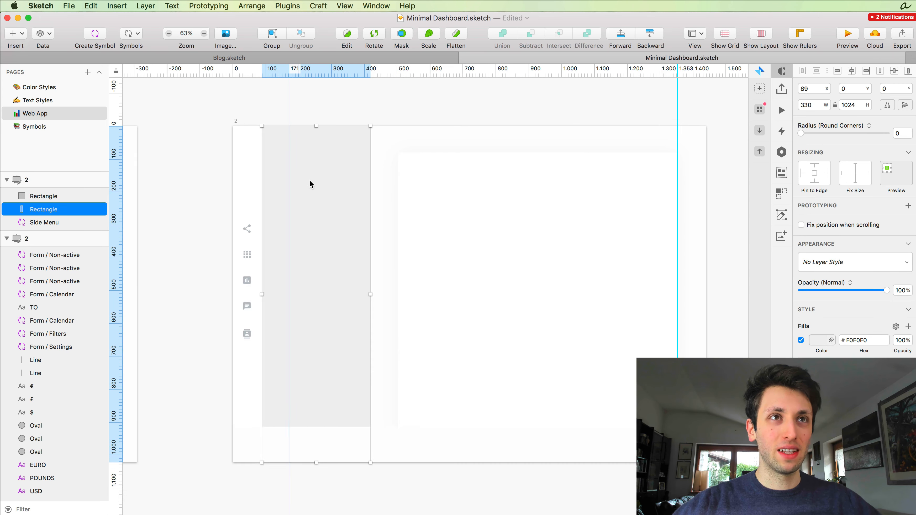
Step: Copy the name-and-date text group from the Row / Pricing / Negative symbol and paste it into the new artboard
scroll(310, 181, left, 5)
scroll(252, 283, up, 4)
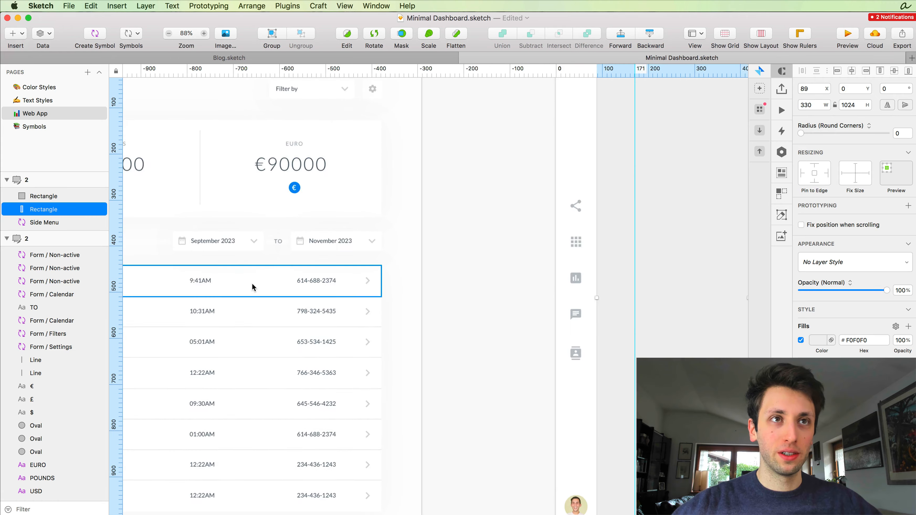
scroll(266, 279, left, 2)
double_click(252, 280)
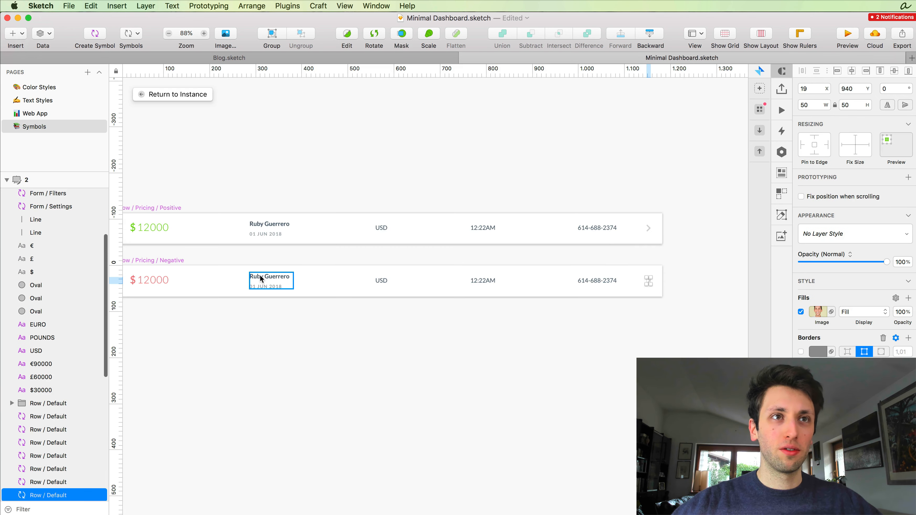
click(264, 275)
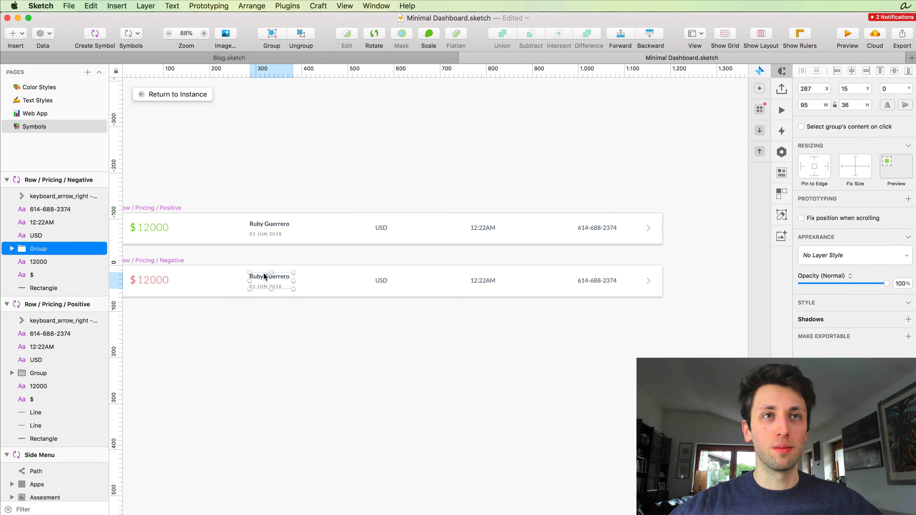
key(Page_Up)
scroll(246, 267, right, 15)
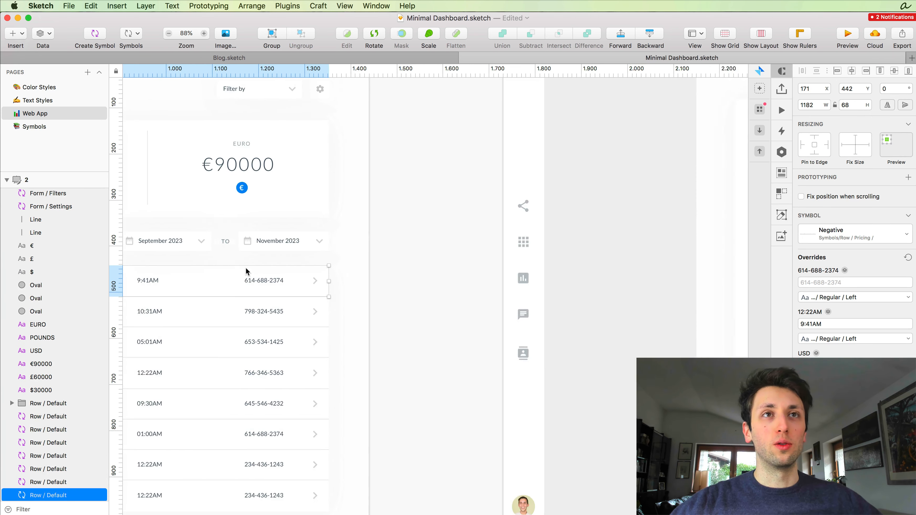
scroll(246, 267, up, 4)
click(341, 221)
key(super+v)
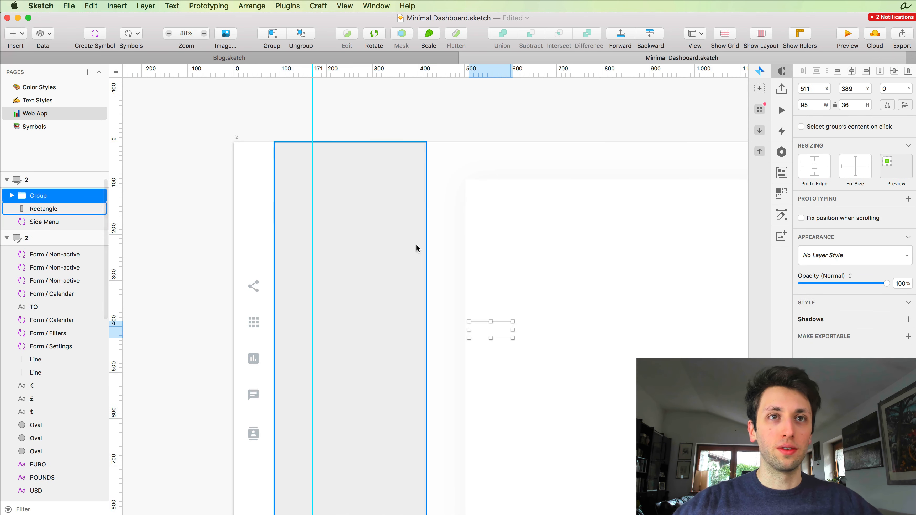
Step: Move the pasted name-and-date group to the upper part of the light grey column, at about X 124, Y 18
key(shift+Left)
key(shift+Left)
key(shift+Left)
key(shift+Left)
key(shift+Left)
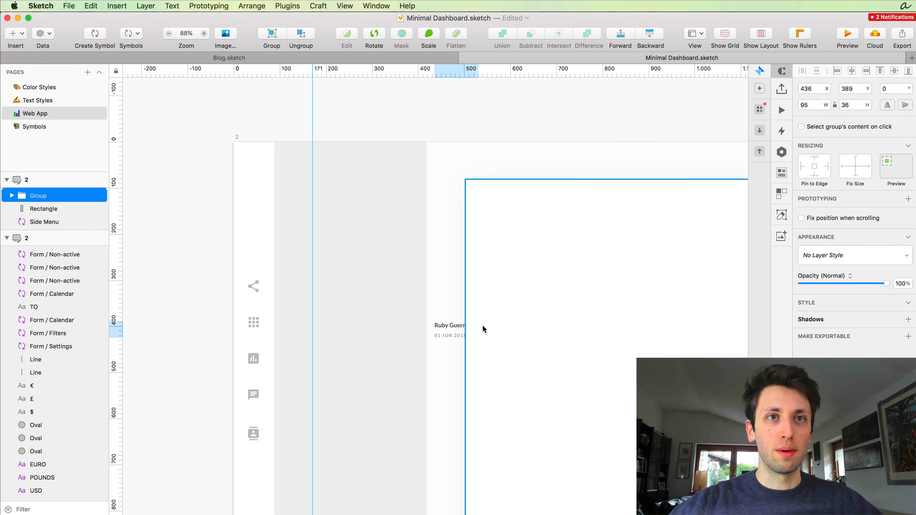
drag(456, 324, 314, 163)
scroll(315, 163, down, 5)
scroll(314, 163, up, 6)
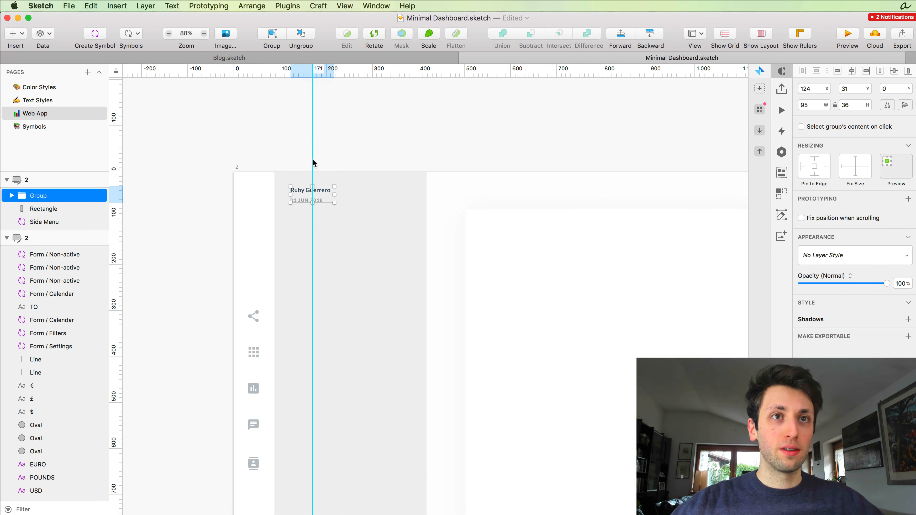
scroll(318, 164, up, 10)
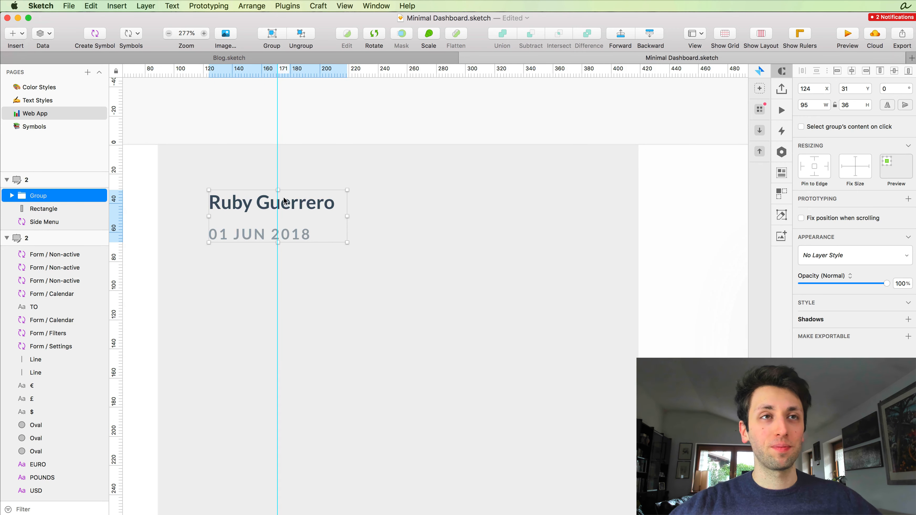
drag(283, 201, 283, 179)
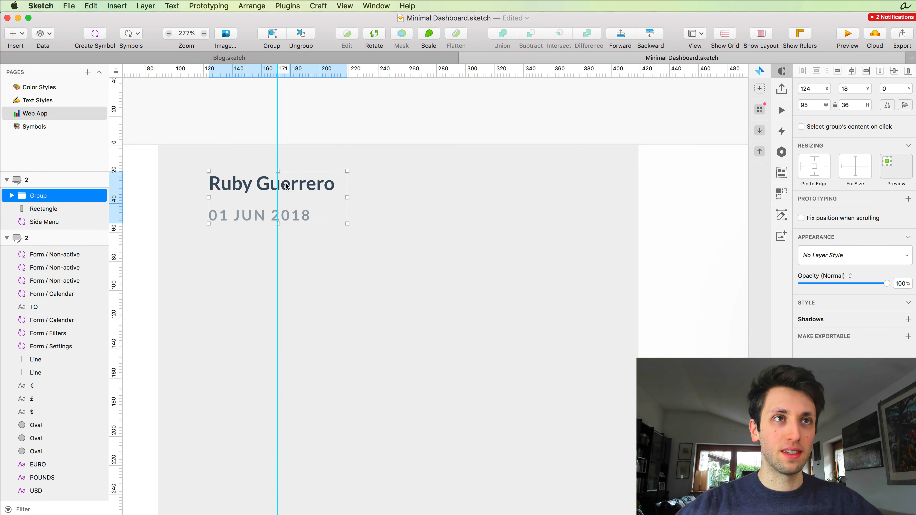
Step: Copy the vertical divider line between the pounds and euro amounts in the existing dashboard artboard and paste it into the new artboard
scroll(286, 184, down, 2)
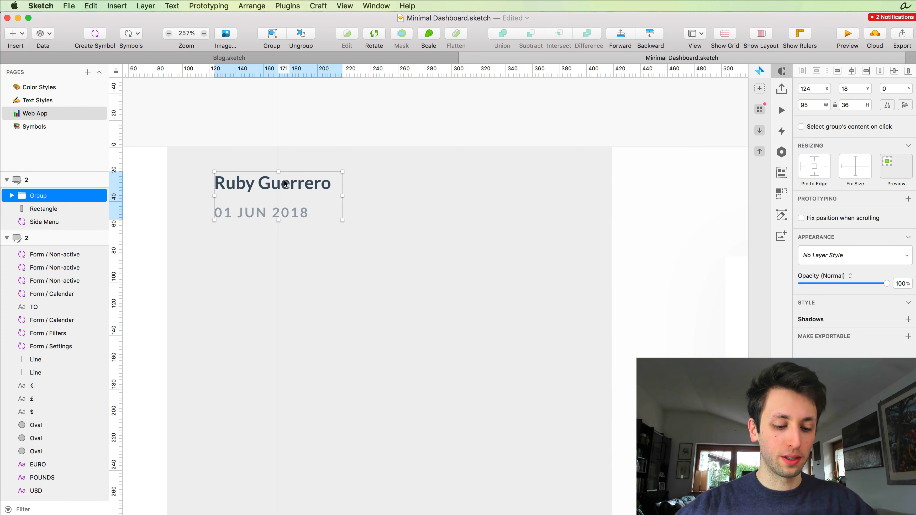
scroll(280, 185, left, 12)
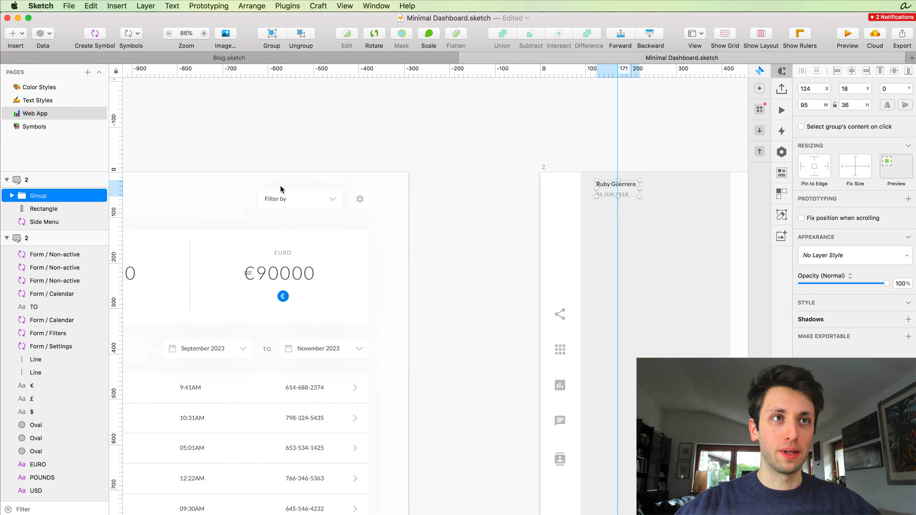
key(Escape)
click(282, 222)
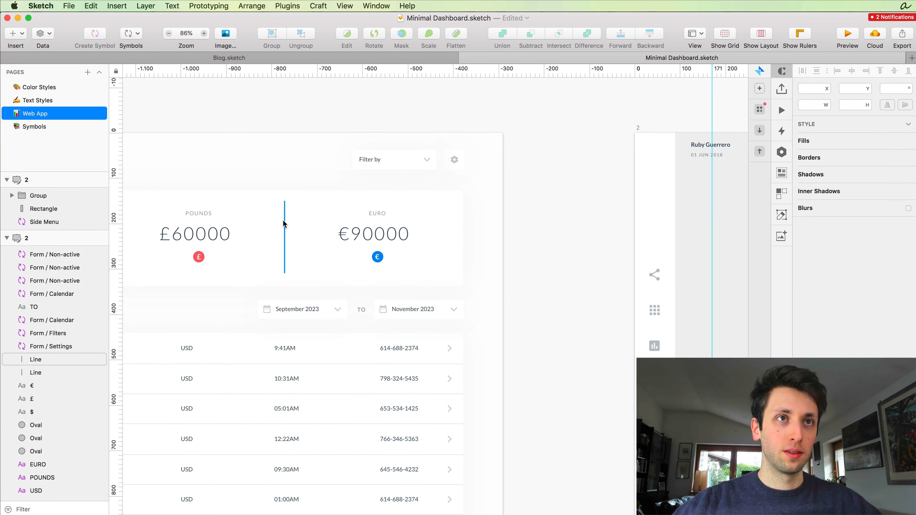
scroll(352, 293, right, 10)
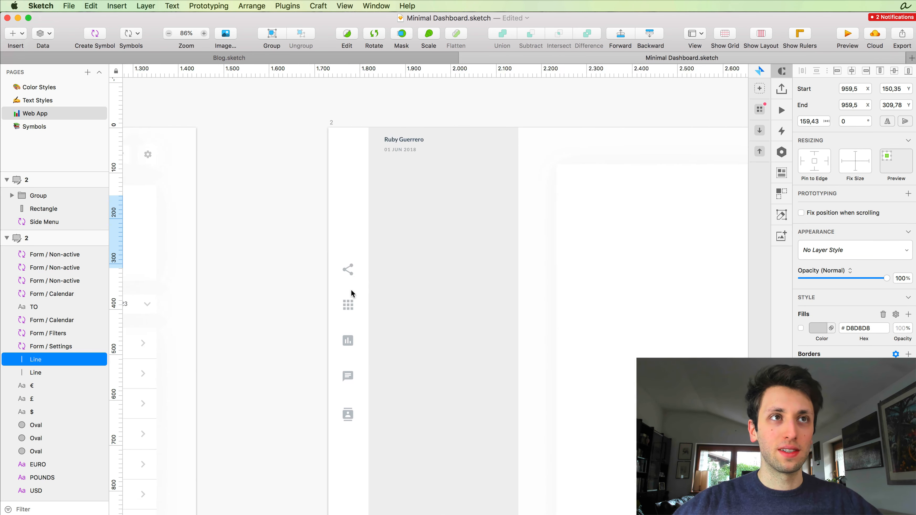
scroll(350, 291, left, 10)
scroll(415, 294, right, 10)
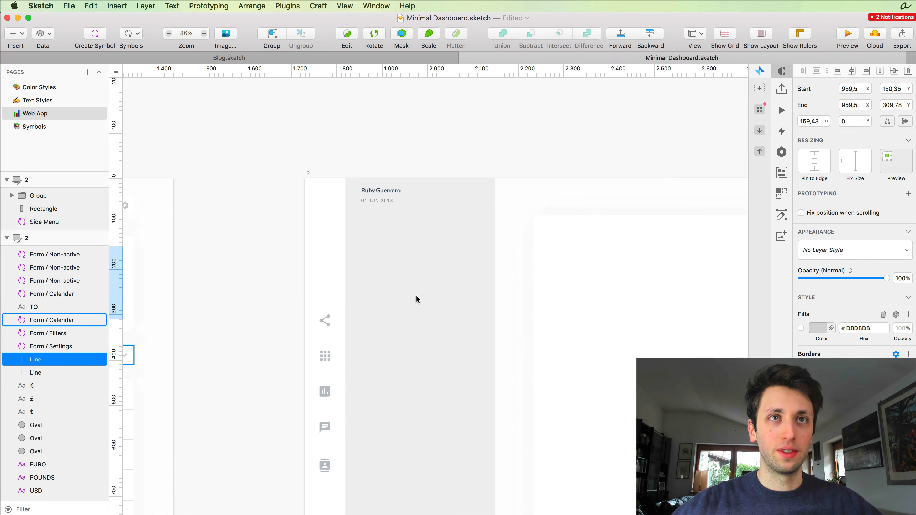
scroll(364, 154, up, 5)
click(292, 212)
scroll(293, 212, down, 4)
key(super+v)
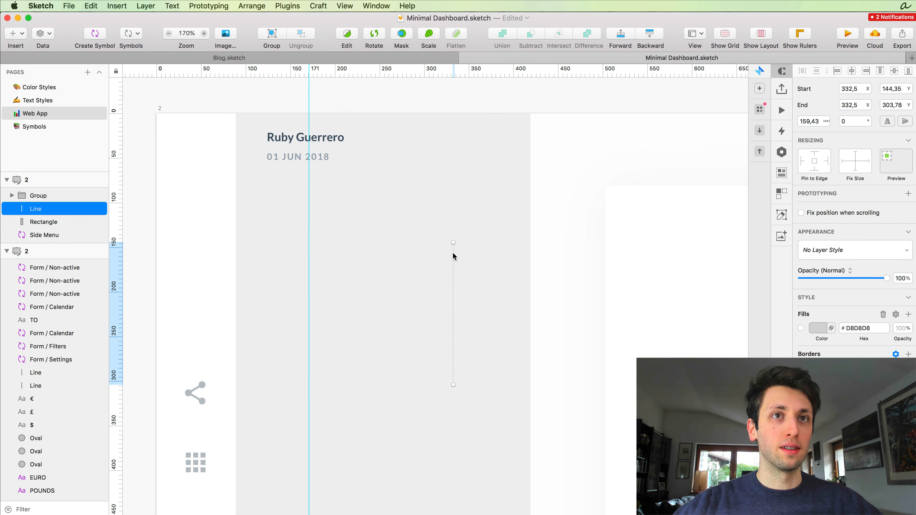
Step: Rotate the pasted line 90° and place it below the date, left-aligned with the text group, at Y 74.5
drag(452, 252, 418, 260)
key(super+shift+r)
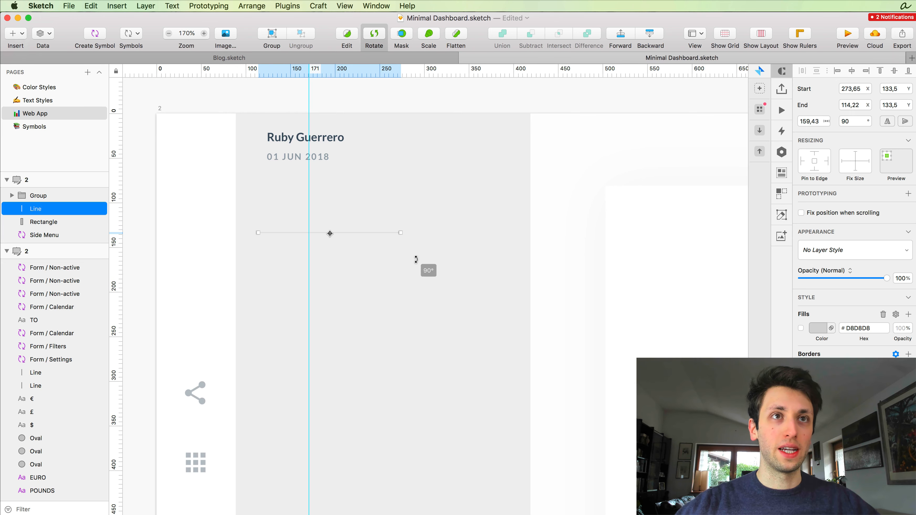
key(Escape)
drag(357, 234, 368, 181)
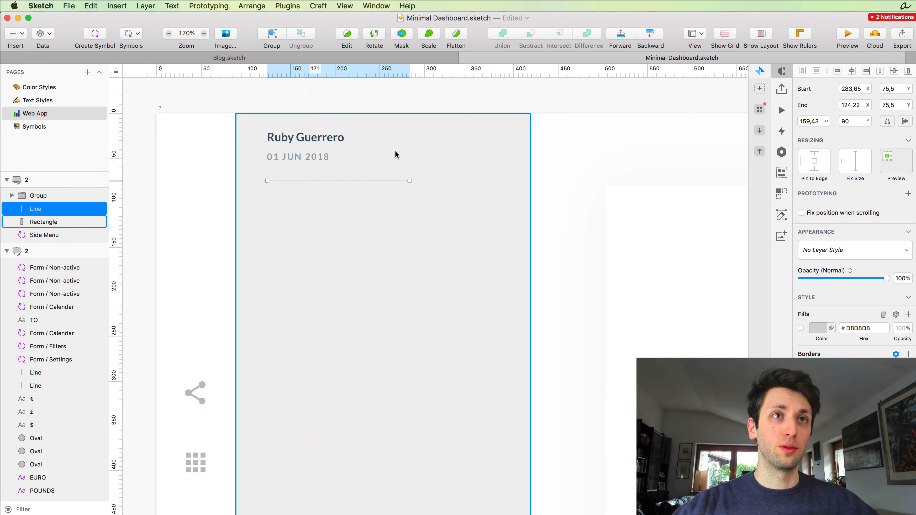
scroll(348, 174, down, 1)
key(Up)
Step: Extend the horizontal line to the grey column's right edge, making it 294.78 long
scroll(347, 179, up, 5)
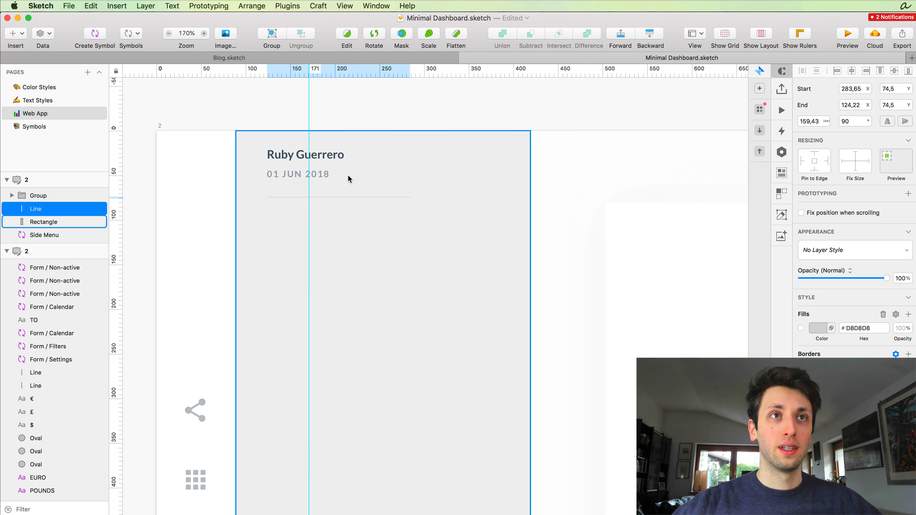
scroll(358, 204, up, 5)
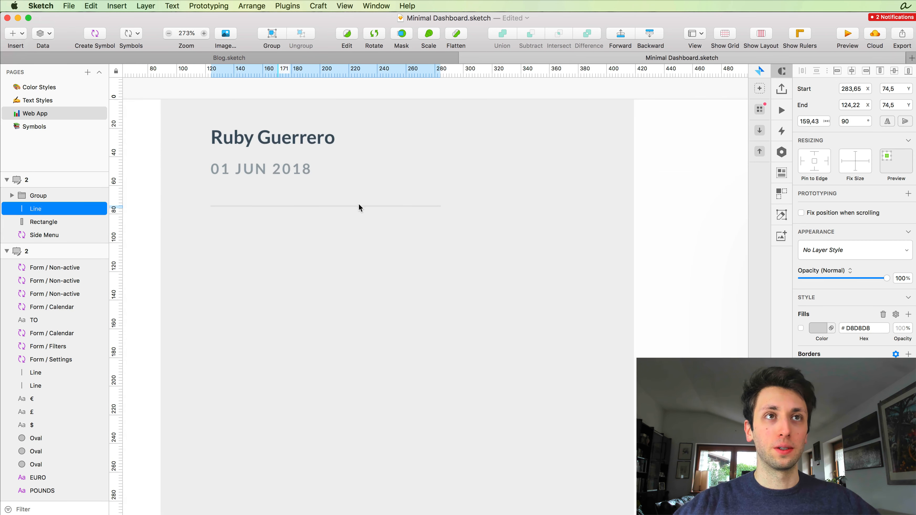
drag(440, 207, 634, 206)
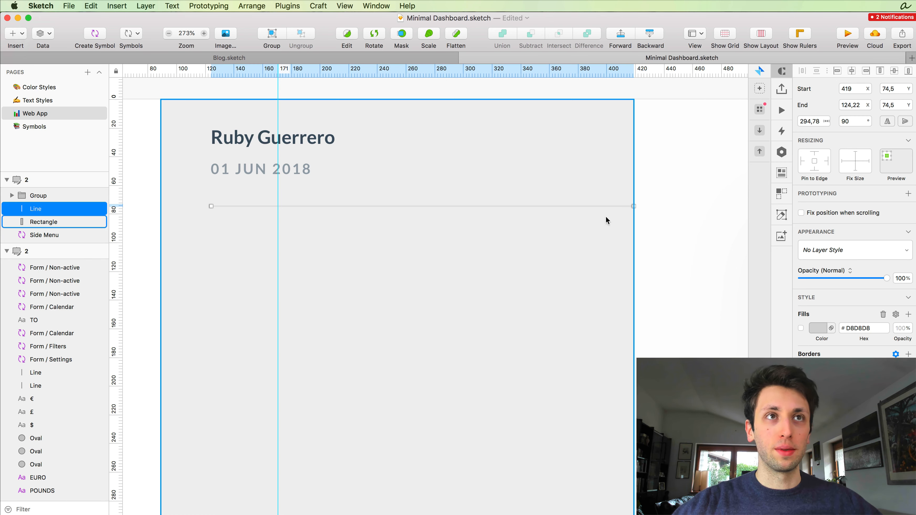
scroll(532, 210, down, 5)
click(479, 115)
scroll(480, 115, down, 5)
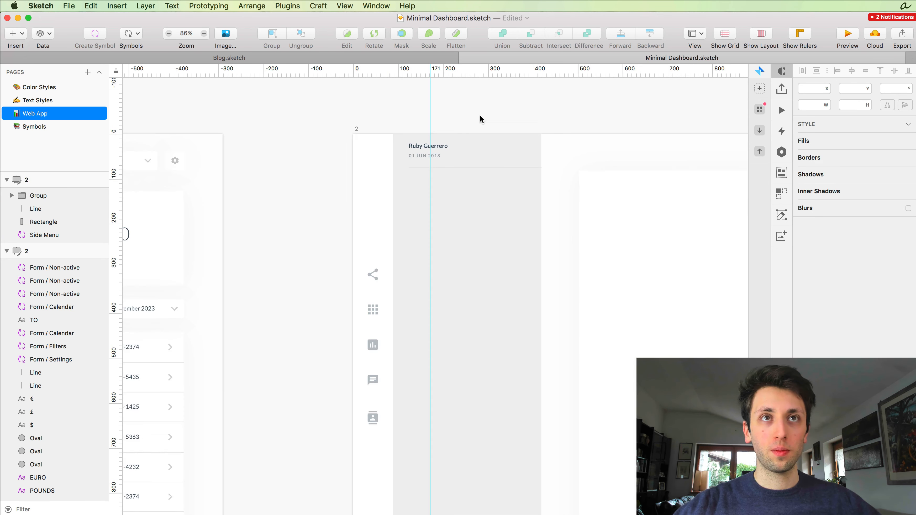
Step: Create a symbol named "List / 2" from the name-and-date group and the line below it, sent to the Symbols page
scroll(479, 114, right, 2)
scroll(479, 115, right, 5)
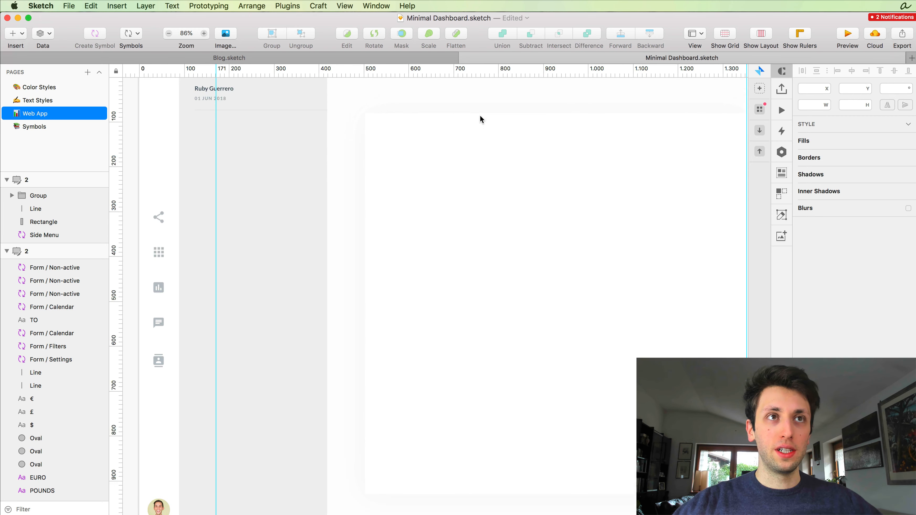
scroll(479, 115, down, 1)
scroll(481, 119, left, 2)
scroll(481, 119, down, 3)
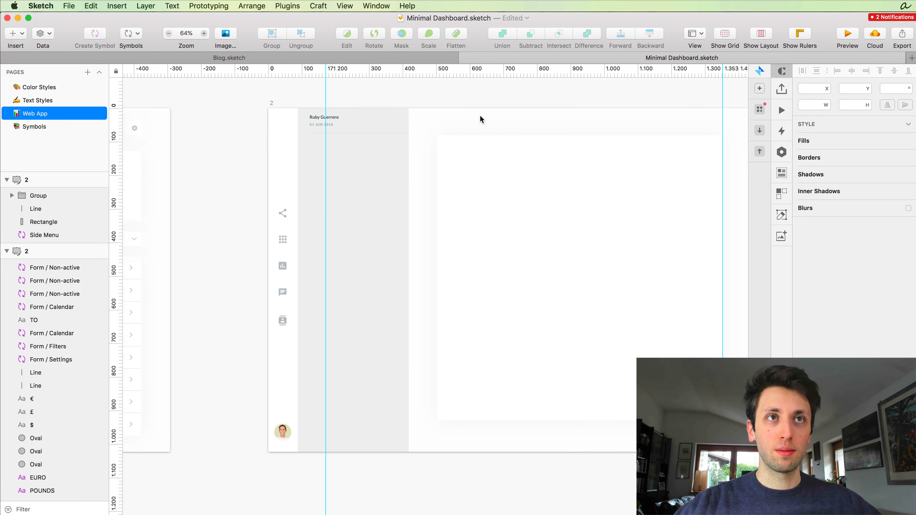
scroll(402, 116, up, 3)
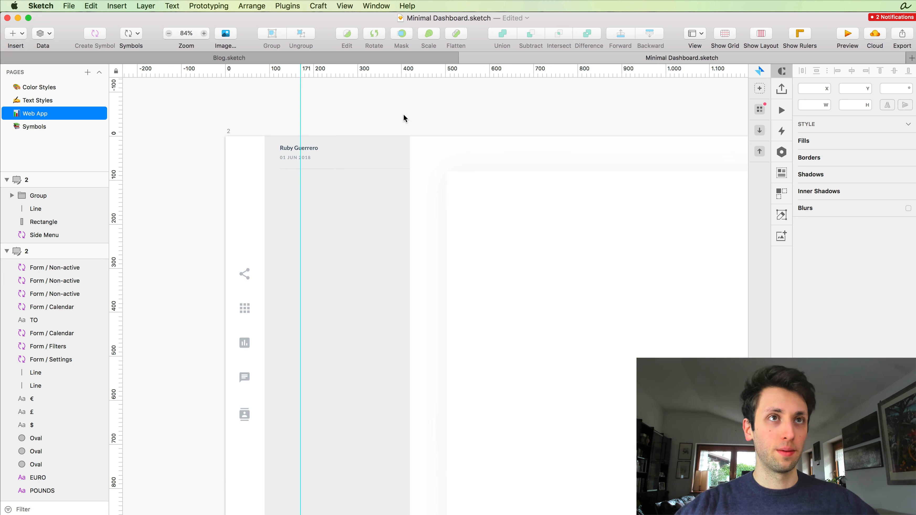
click(307, 143)
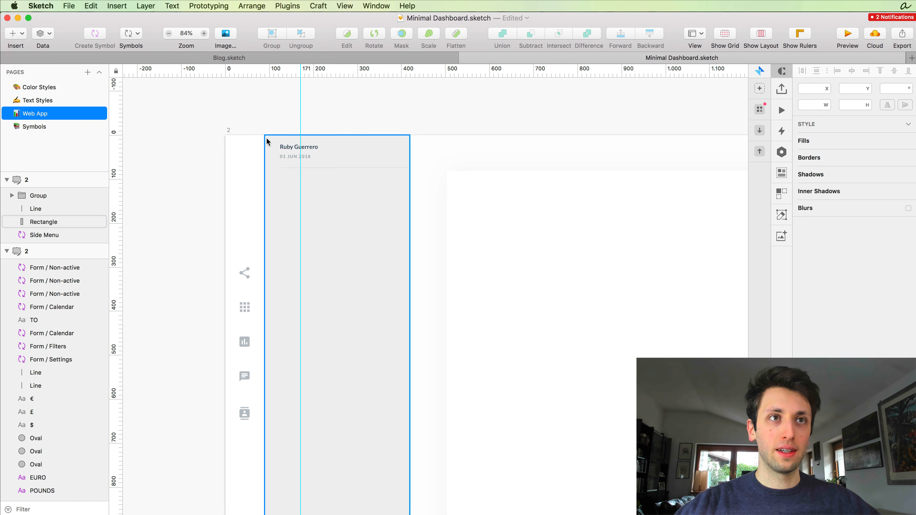
scroll(326, 113, up, 5)
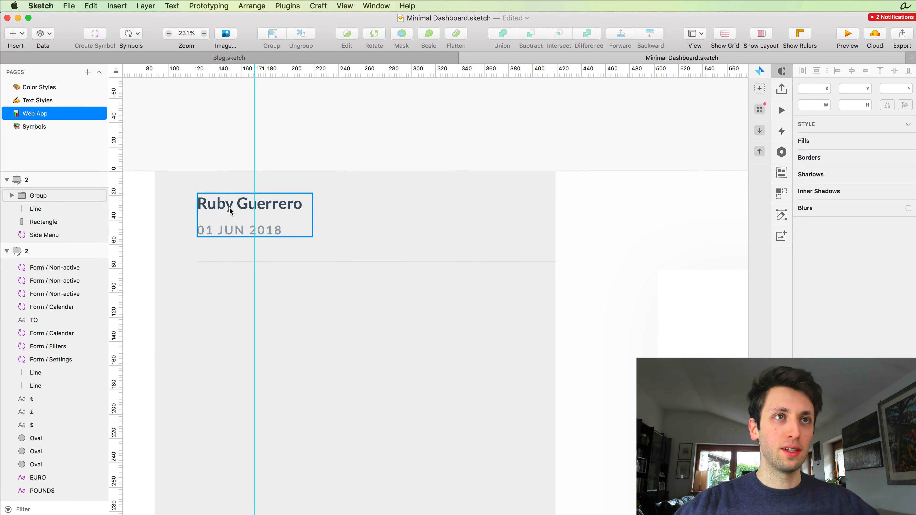
click(254, 259)
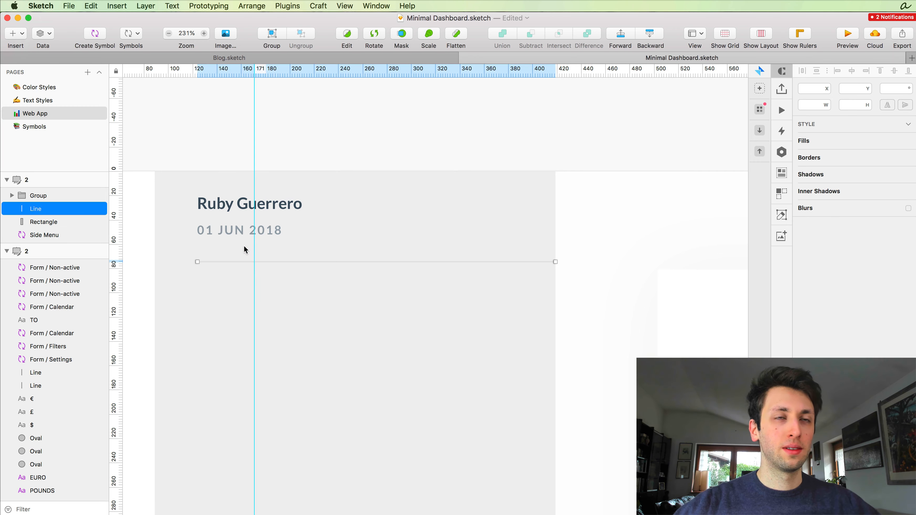
shift+click(240, 210)
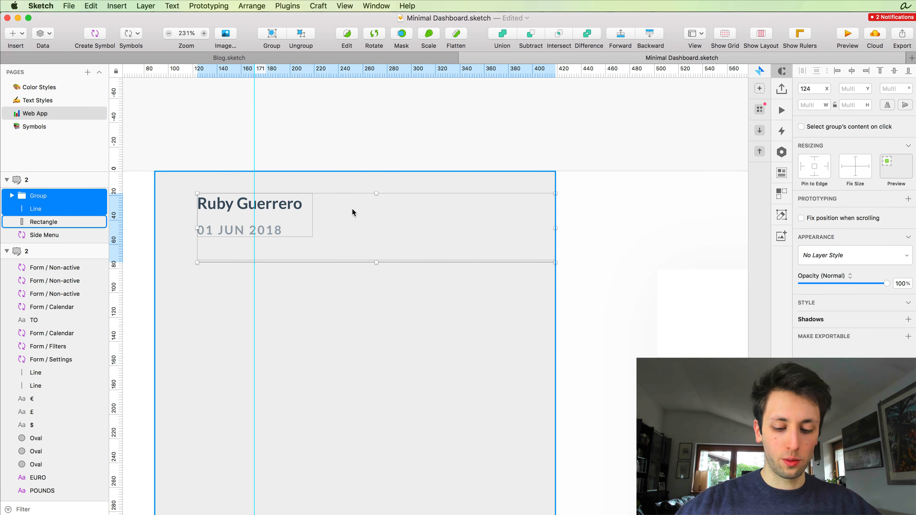
key(super+y)
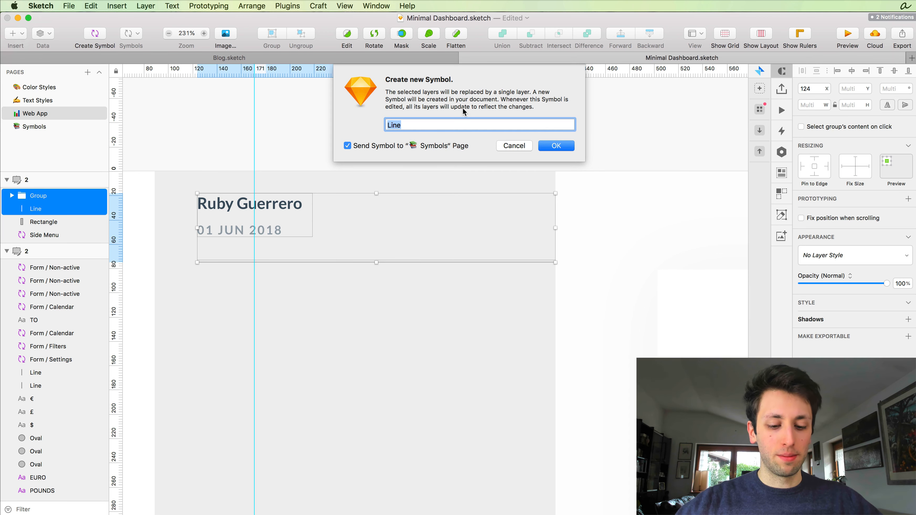
text(List / 2)
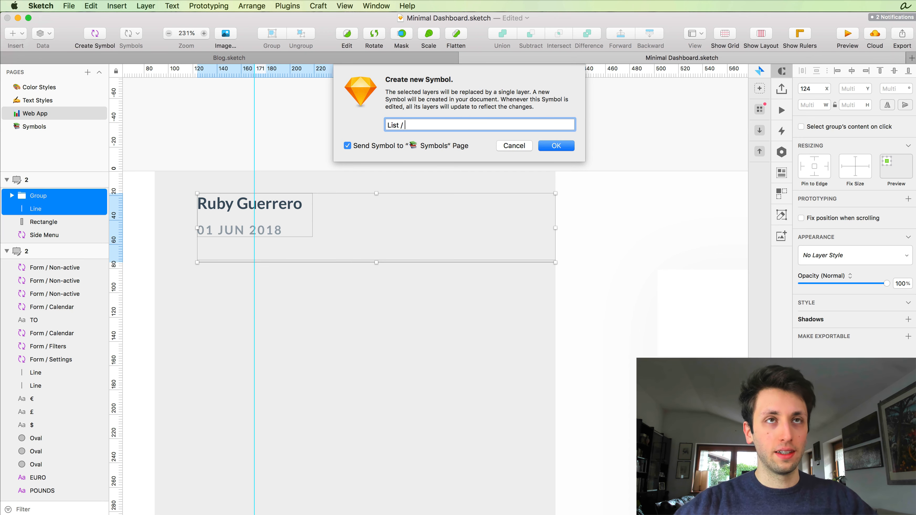
key(Return)
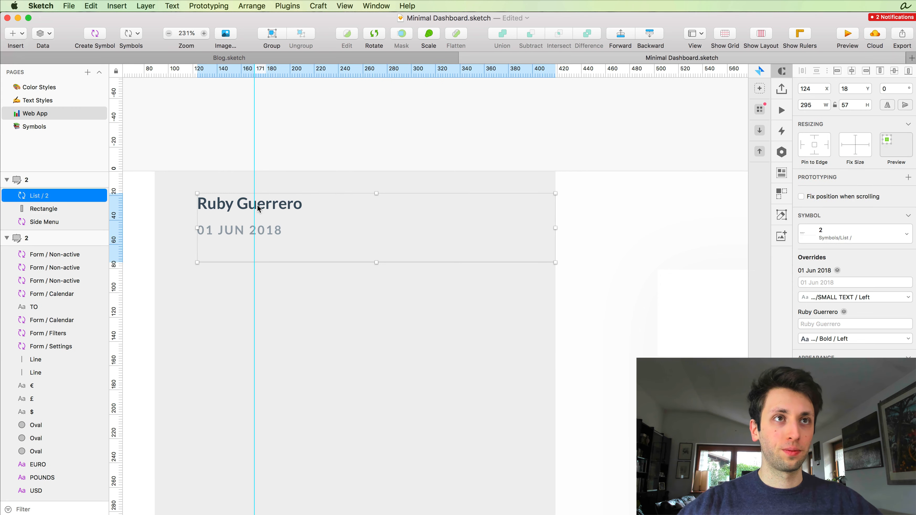
Step: Place a copy of the List / 2 row directly below the first one at Y 94, leaving a gap of 19
scroll(259, 190, down, 1)
drag(257, 200, 256, 283)
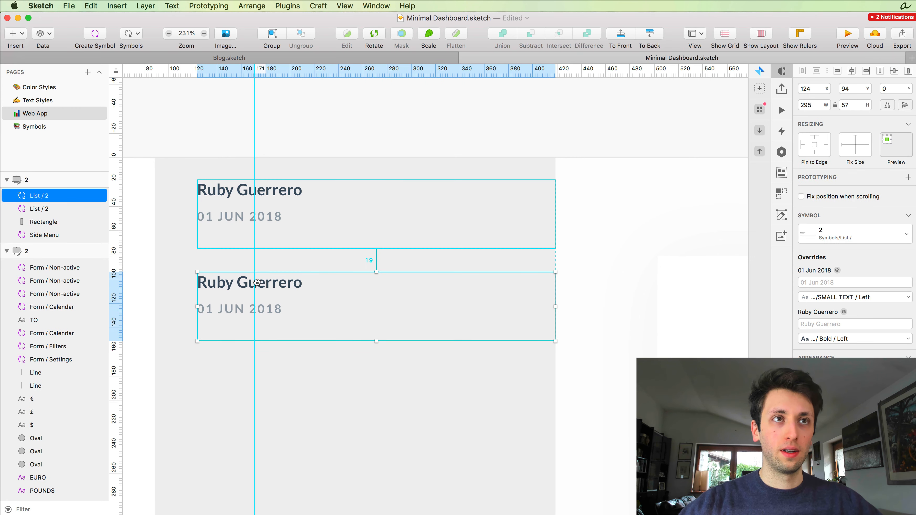
key(Up)
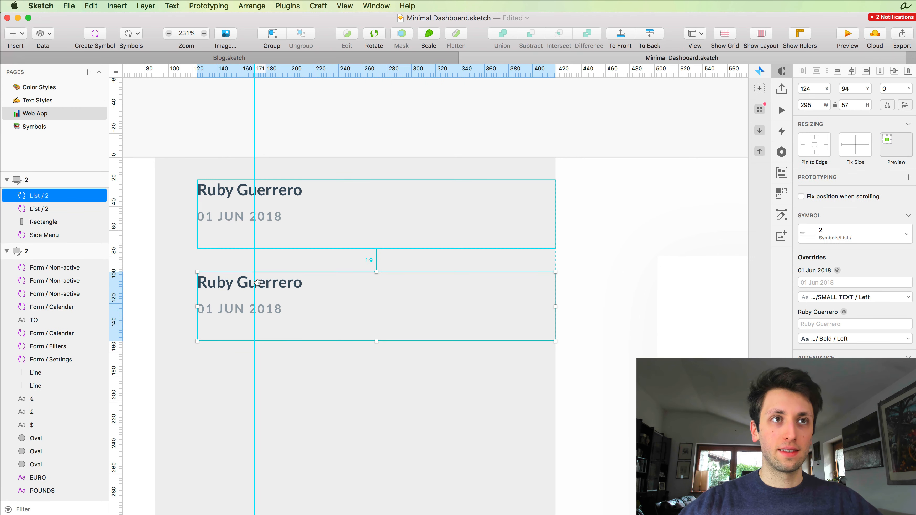
Step: Repeat the duplicated List / 2 row at the same spacing until 13 rows fill the grey column, the last at Y 930
key(super+d)
key(super+d)
key(super+d)
scroll(274, 260, down, 3)
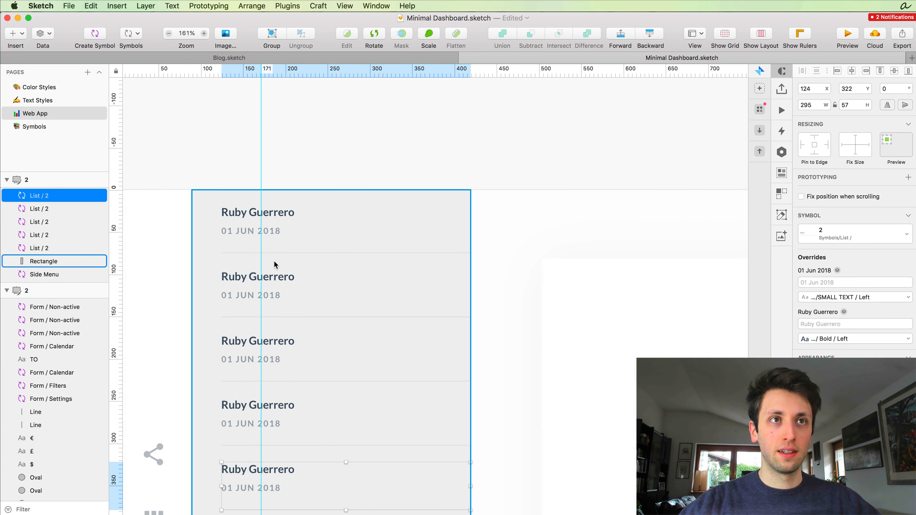
scroll(274, 261, down, 3)
key(super+d)
key(super+d)
key(super+d)
scroll(274, 260, down, 5)
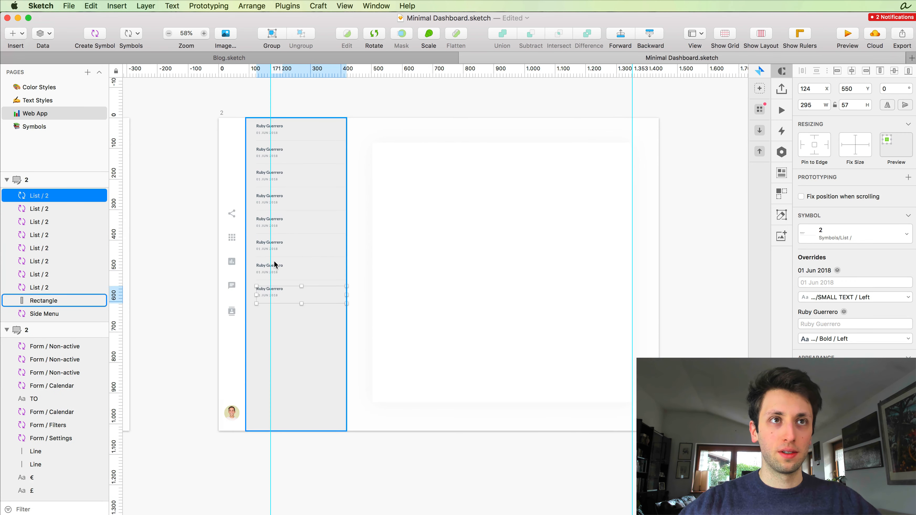
key(super+d)
key(super+d)
key(super+d)
key(super+d)
key(super+d)
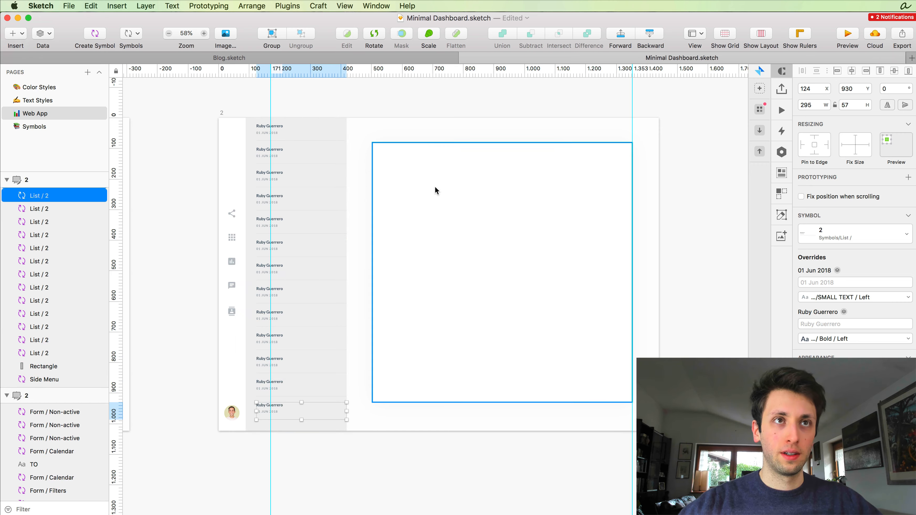
Step: Copy the style of the large white content card and paste it onto the grey rectangle behind the list rows
click(464, 222)
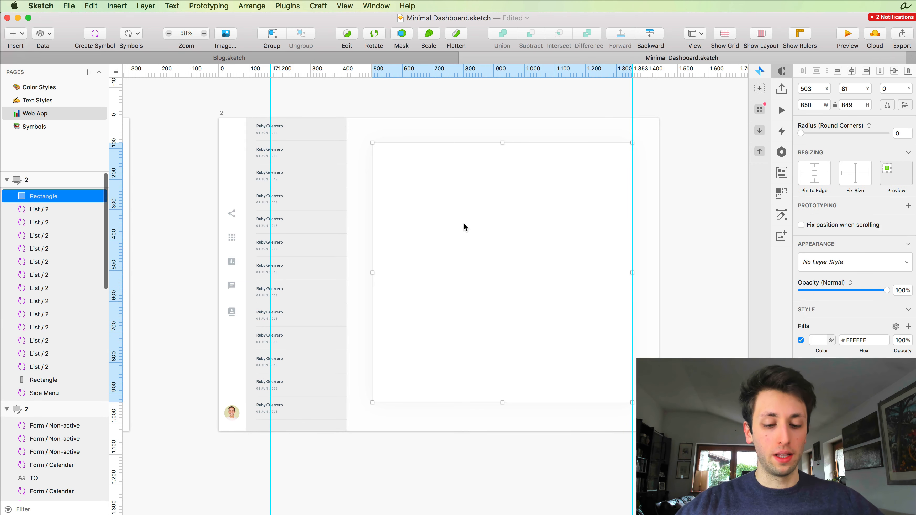
right_click(463, 223)
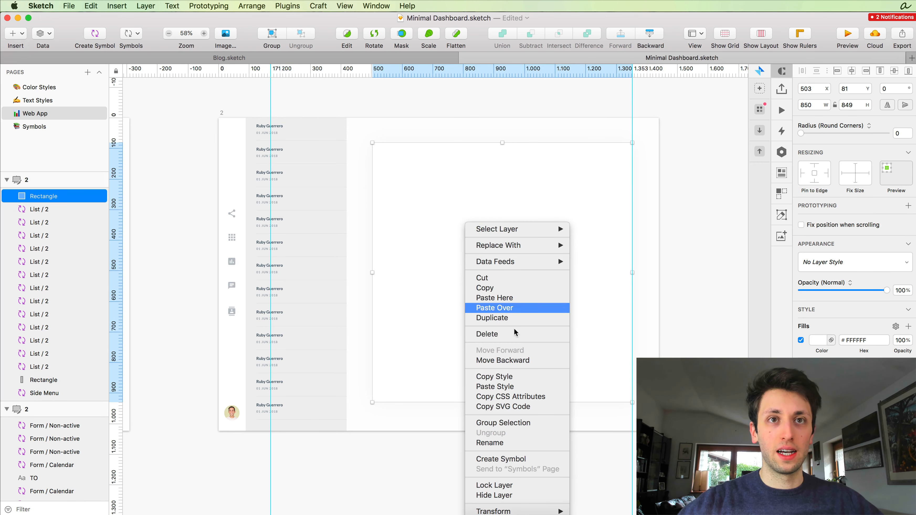
click(493, 376)
click(252, 235)
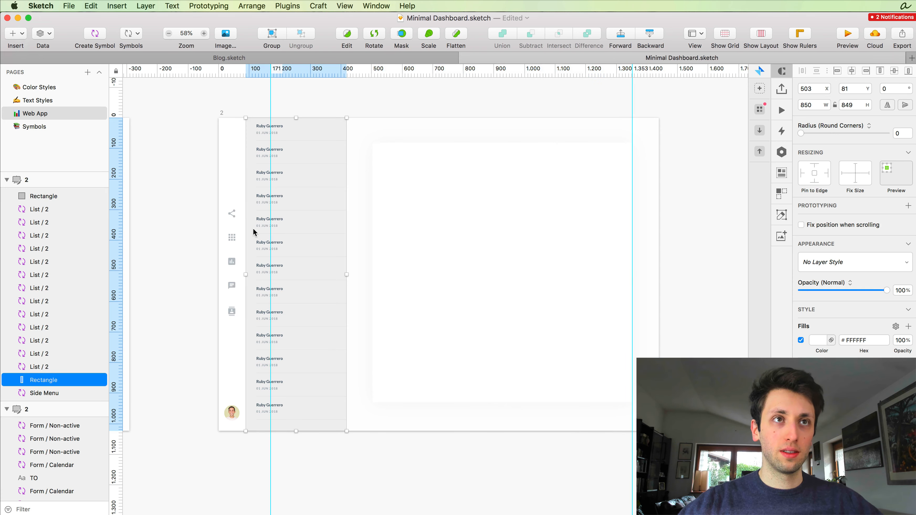
right_click(253, 230)
click(288, 392)
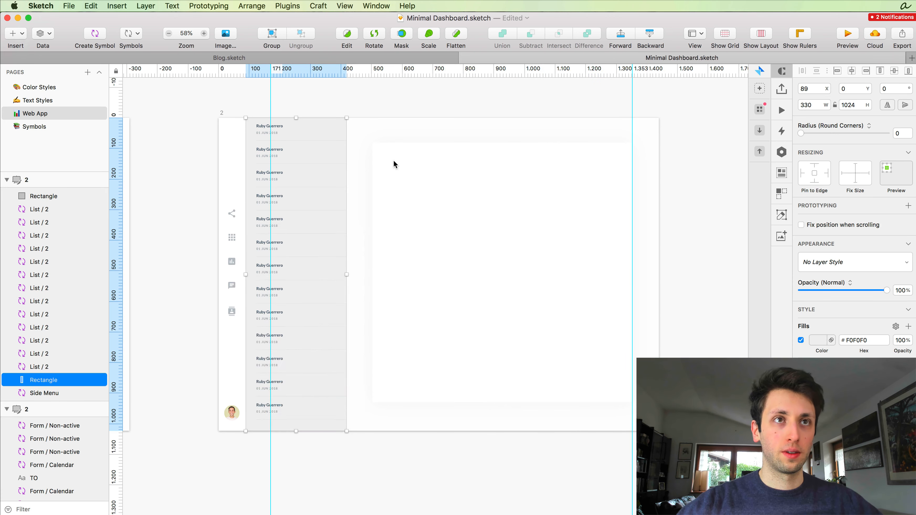
click(359, 202)
scroll(358, 201, up, 5)
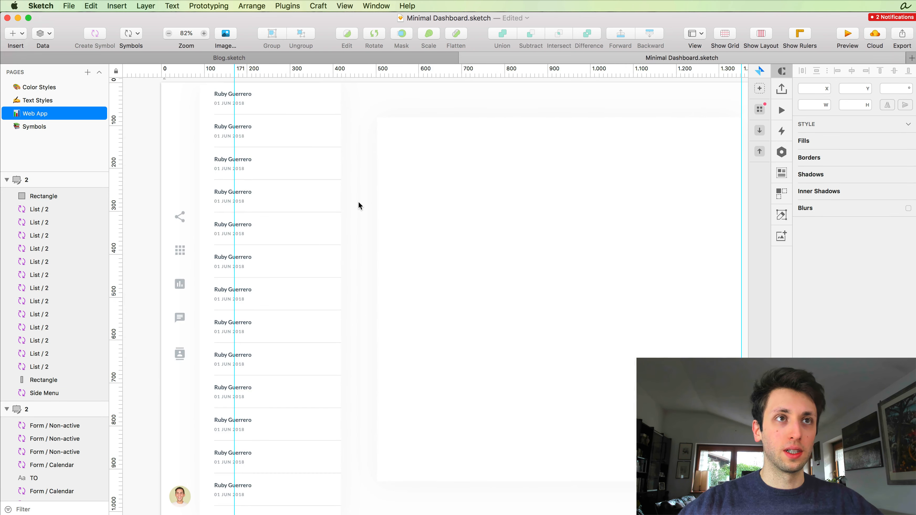
Step: Remove the vertical ruler guide at 171 that crosses the list column
scroll(392, 208, down, 4)
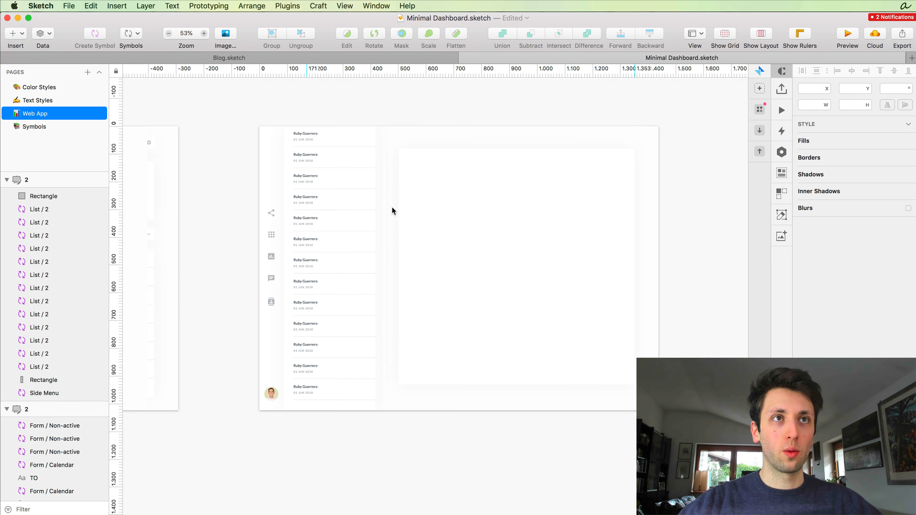
drag(306, 66, 305, 54)
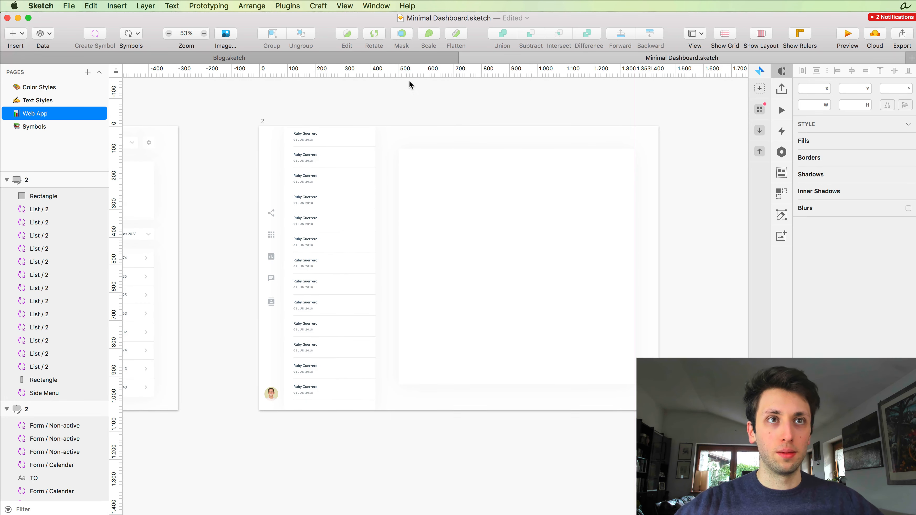
Step: Bring the Side Menu symbol one level forward so it sits above the list column's background rectangle
scroll(367, 148, up, 5)
click(195, 154)
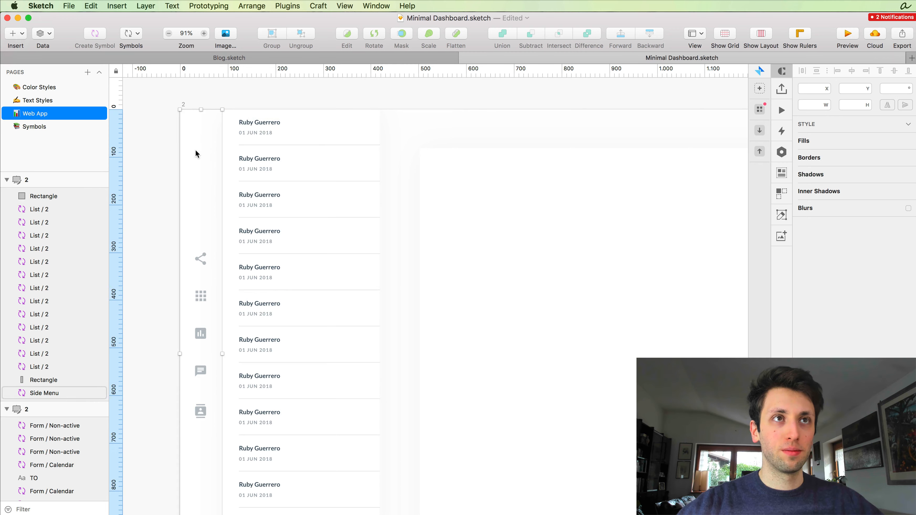
scroll(207, 147, down, 5)
scroll(207, 147, left, 5)
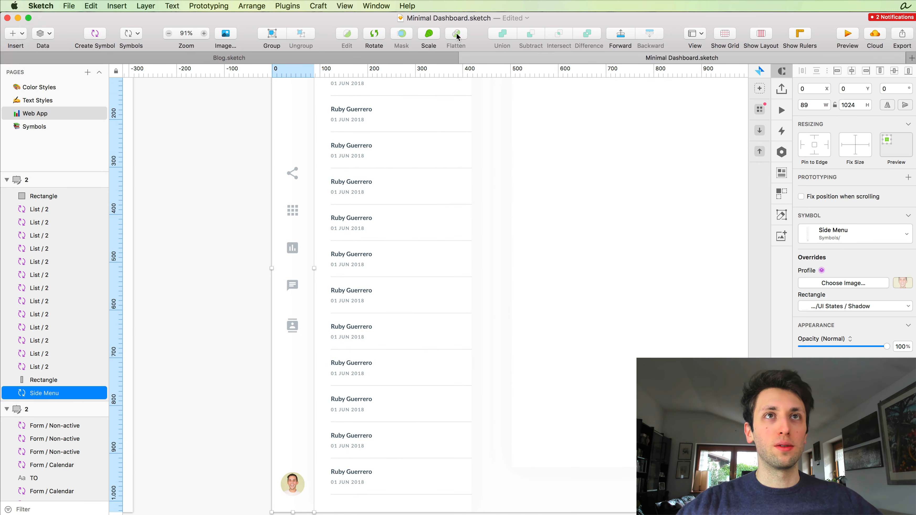
click(620, 36)
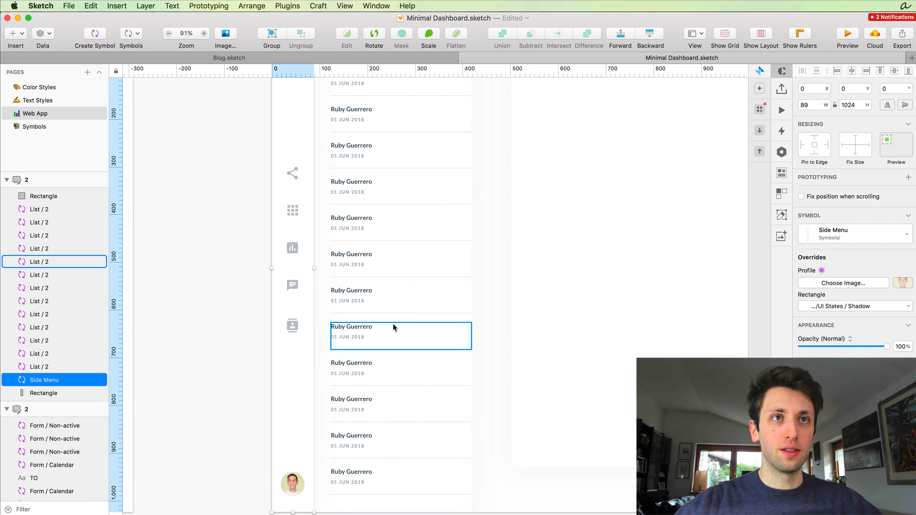
click(476, 256)
Step: Examine the list column from the first to the last row, including its spacing beside the side menu and content card
scroll(477, 255, down, 4)
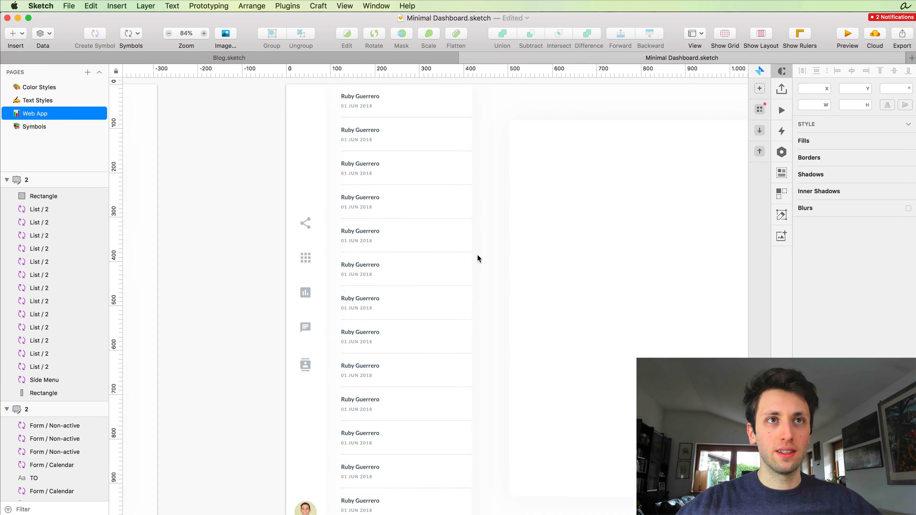
scroll(477, 254, right, 3)
scroll(402, 259, up, 3)
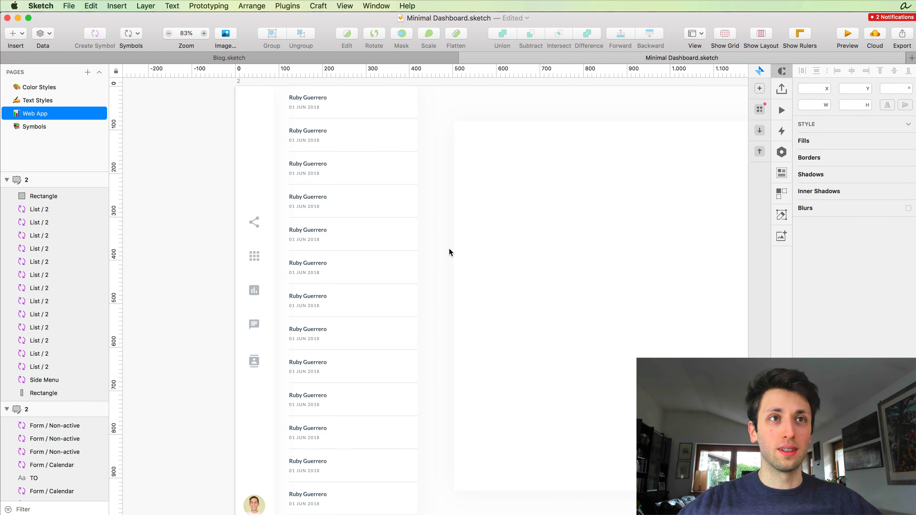
scroll(448, 245, right, 5)
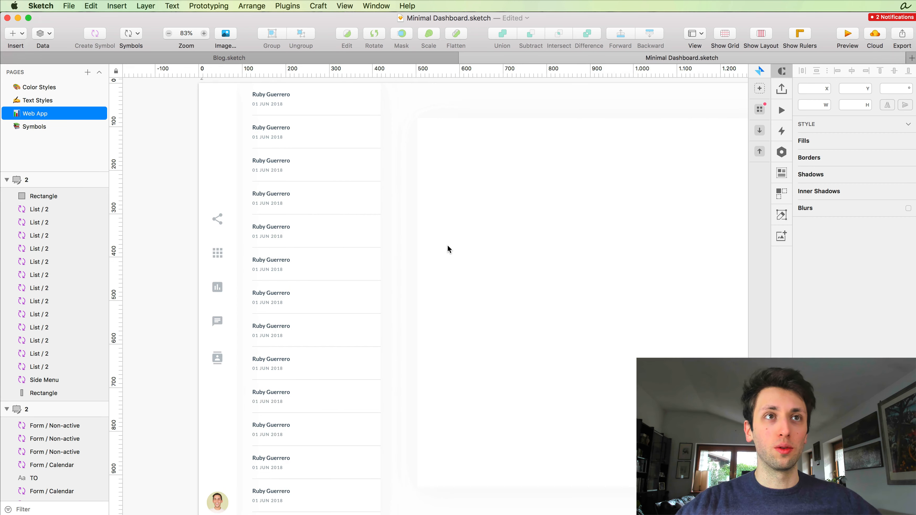
scroll(447, 245, up, 1)
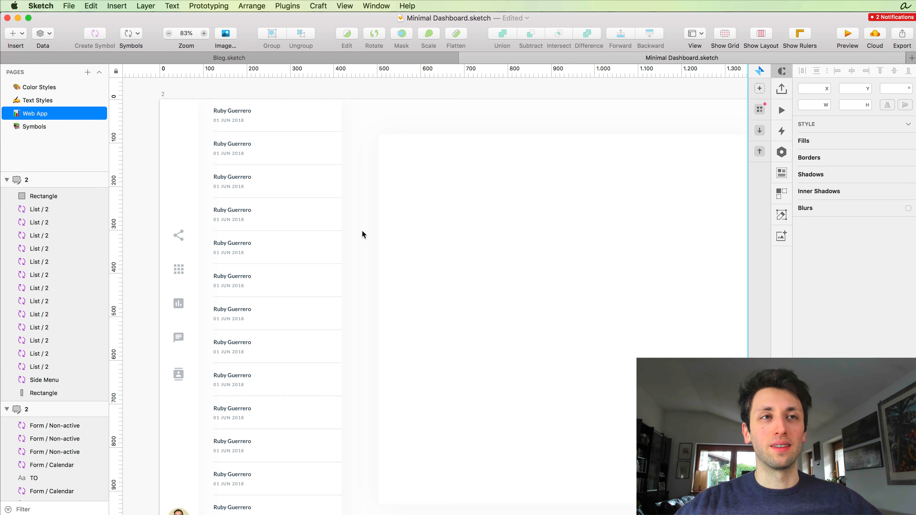
scroll(362, 230, down, 1)
scroll(362, 231, left, 1)
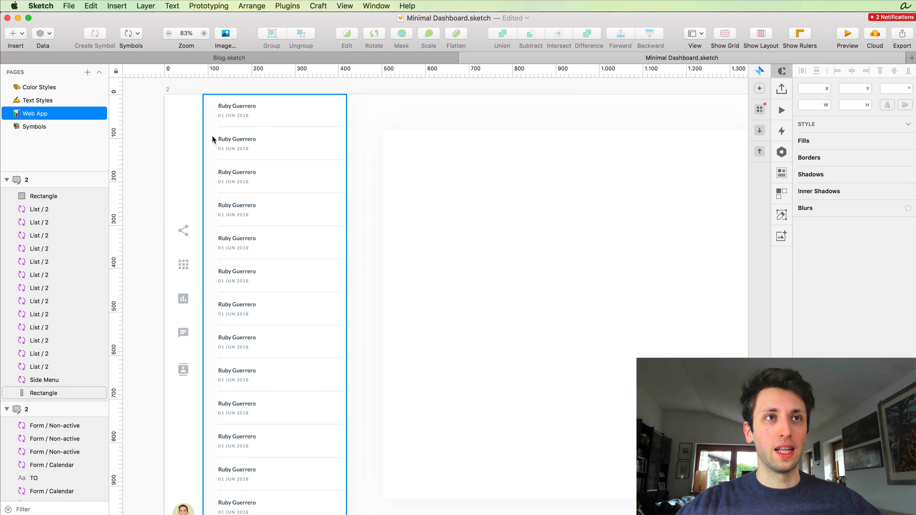
scroll(212, 138, down, 5)
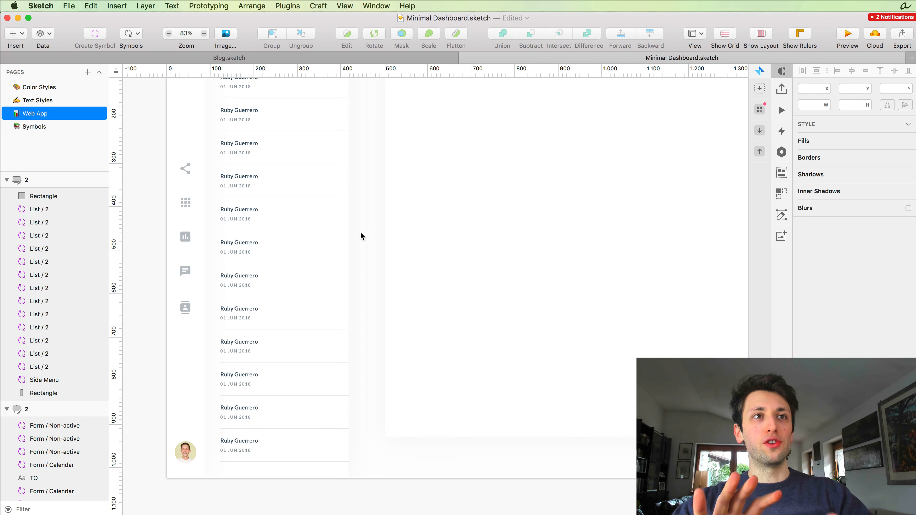
scroll(346, 237, up, 2)
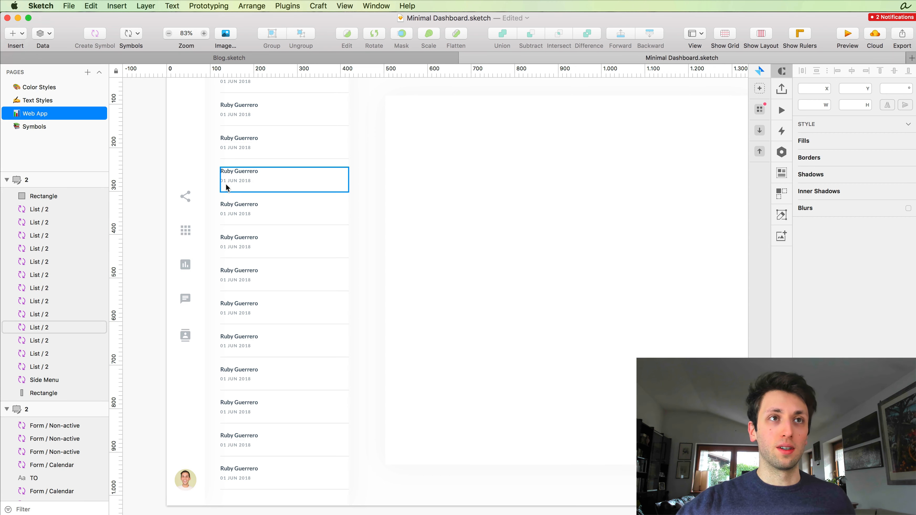
scroll(191, 195, up, 3)
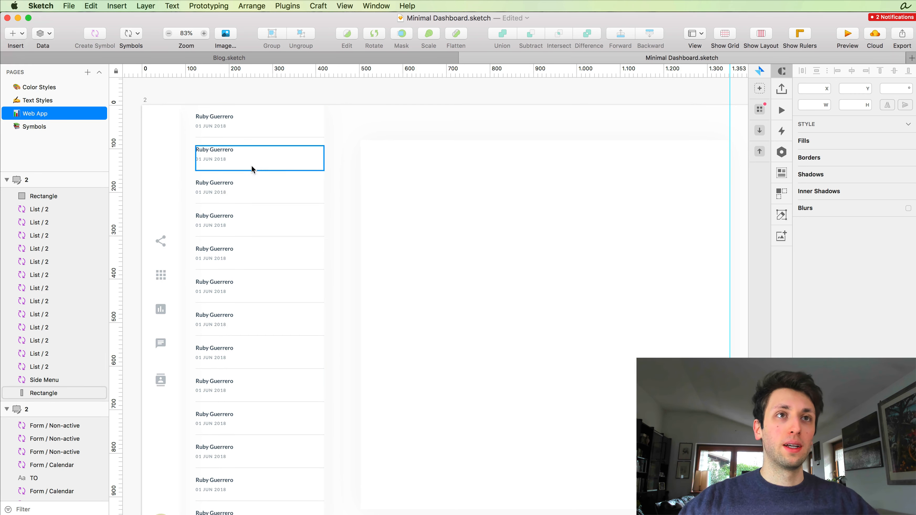
scroll(338, 212, down, 3)
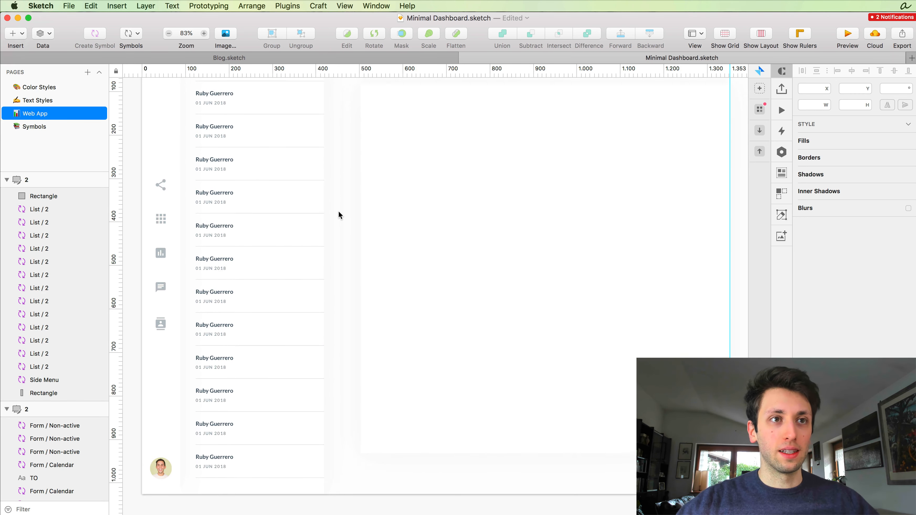
Step: Delete the first List / 2 row at the top of the list column to free space for a heading
scroll(339, 211, up, 4)
drag(228, 147, 228, 175)
key(Delete)
scroll(227, 174, down, 1)
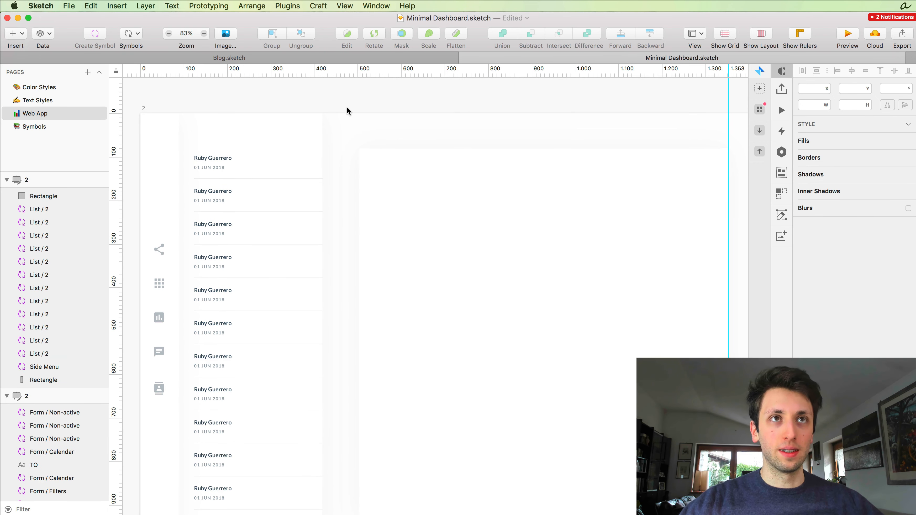
Step: Add a fixed text box about 263 by 41 above the first list row, at about X 125, Y 22
click(15, 36)
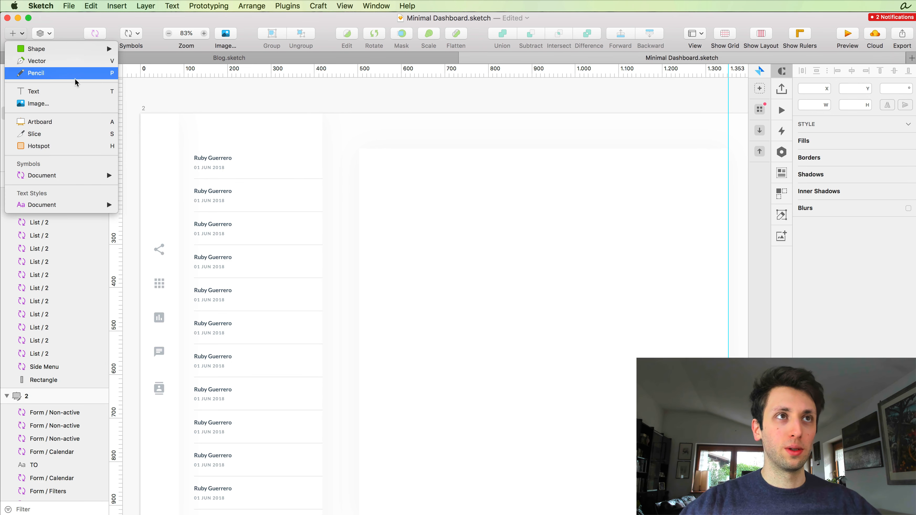
click(55, 91)
drag(194, 123, 319, 140)
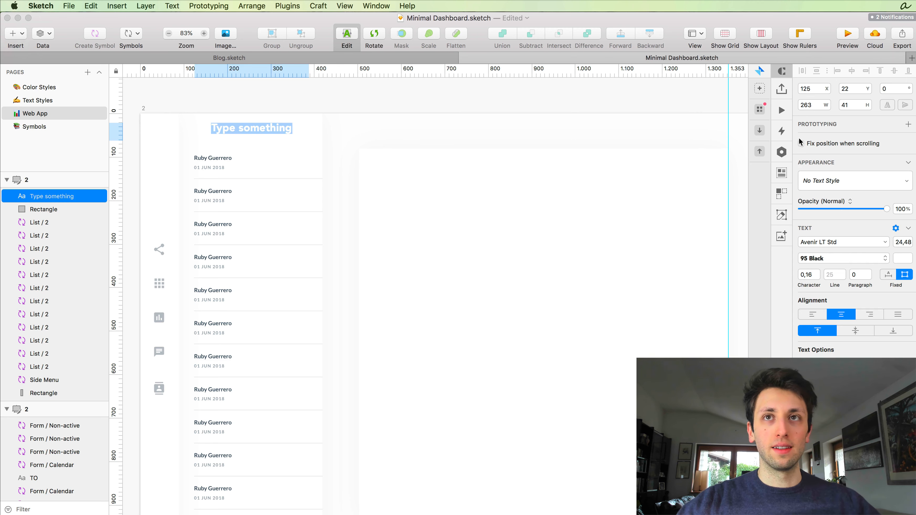
Step: Apply the Heading 2 / Left text style to the new text box above the list
click(829, 179)
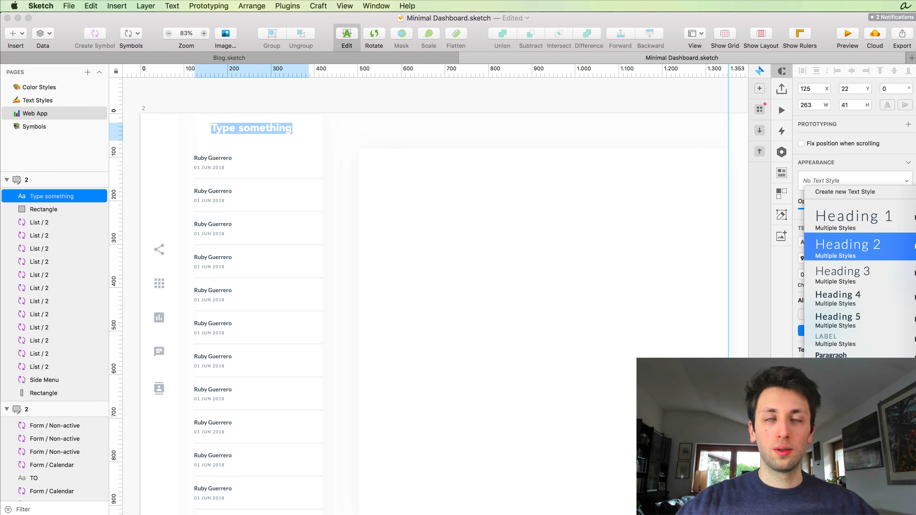
click(851, 246)
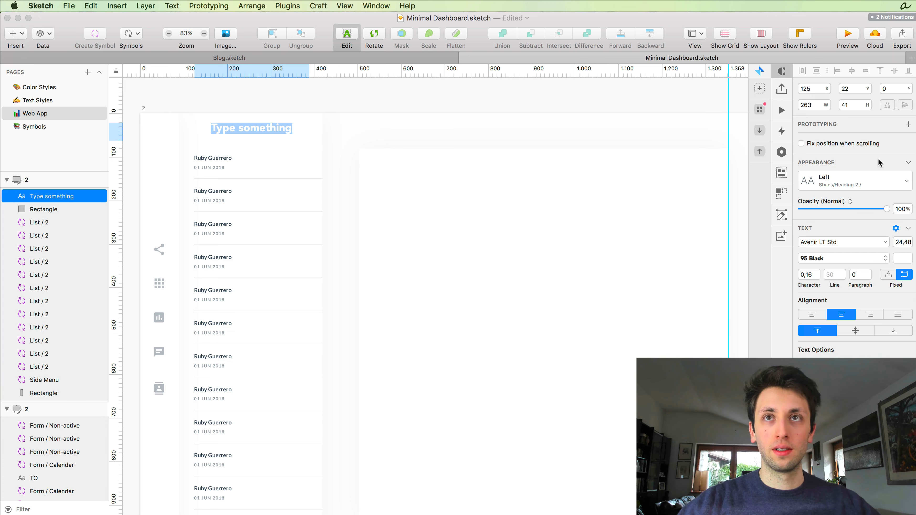
click(271, 112)
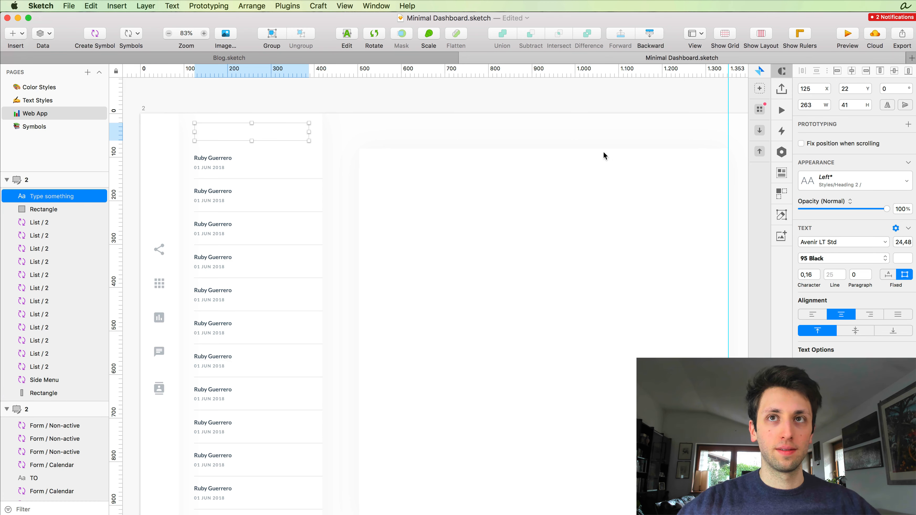
click(868, 175)
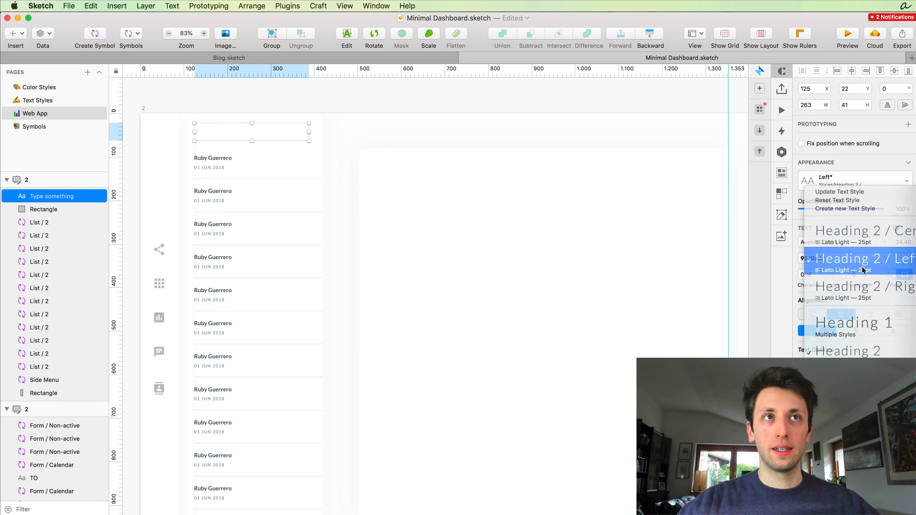
click(869, 261)
Step: Move the heading to X 123, Y 34 above the list rows and replace its placeholder text with "Admin"
drag(237, 131, 236, 135)
double_click(236, 135)
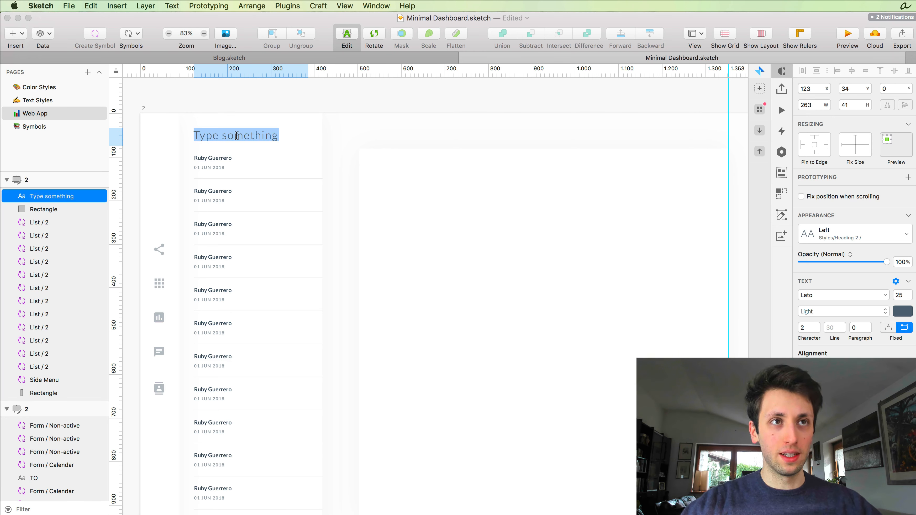
text(Adm)
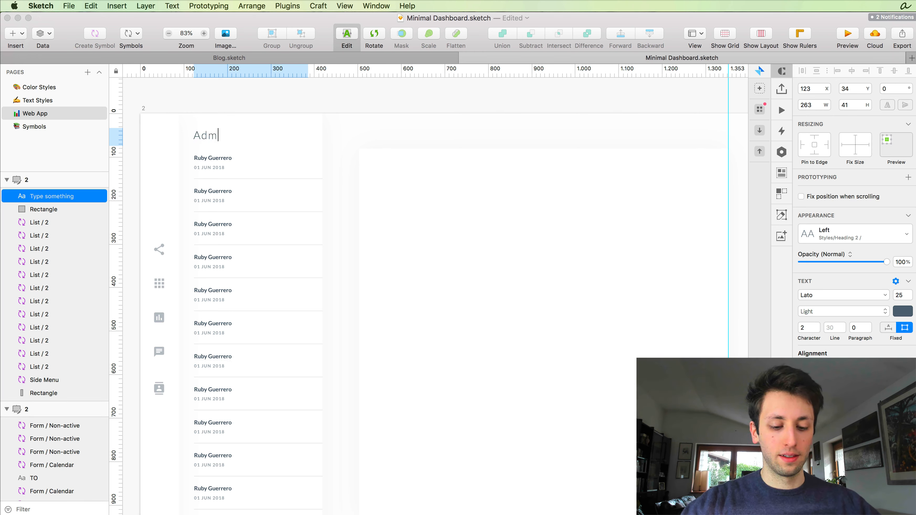
text(in)
key(Escape)
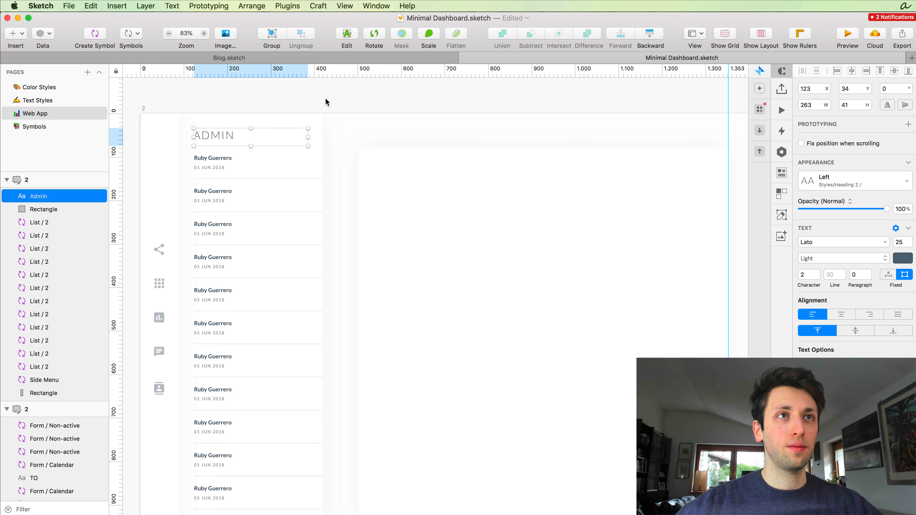
key(Down)
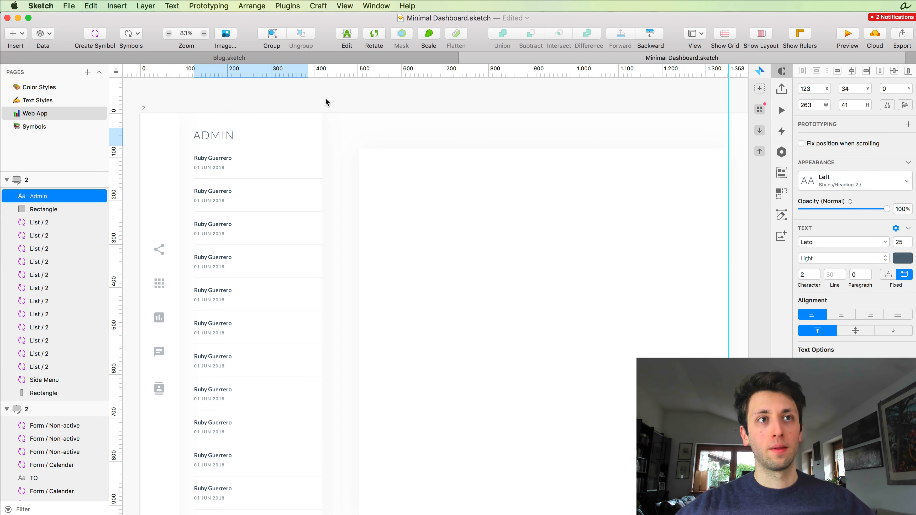
Step: Examine how the Admin heading, list rows and large content card line up across the whole artboard
scroll(325, 98, right, 1)
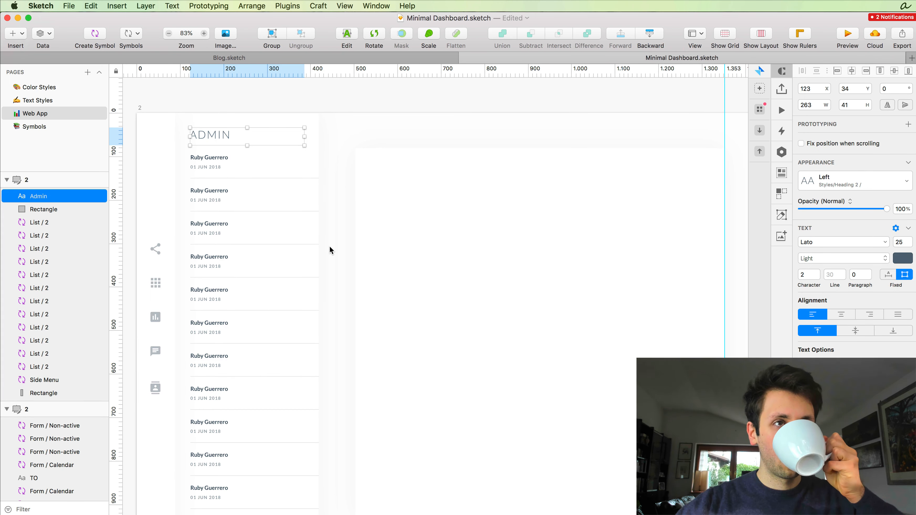
scroll(326, 246, down, 1)
click(294, 266)
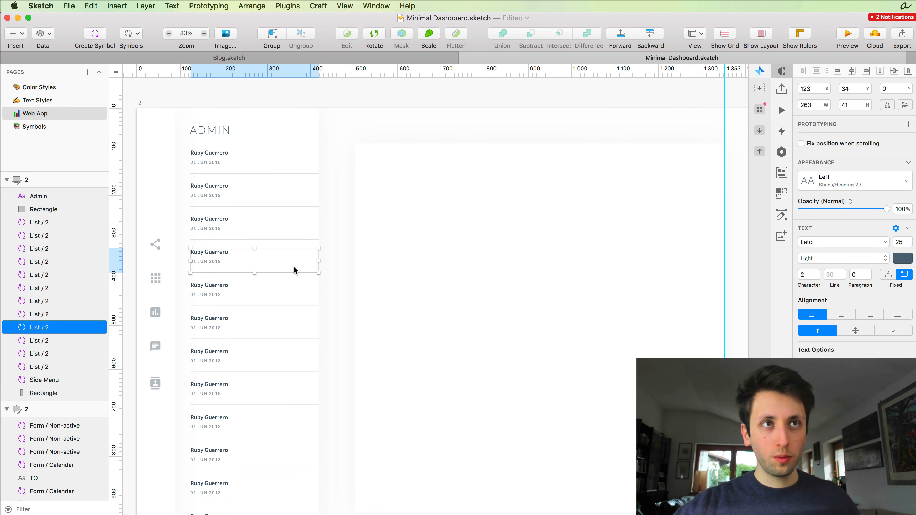
click(247, 157)
scroll(319, 243, down, 1)
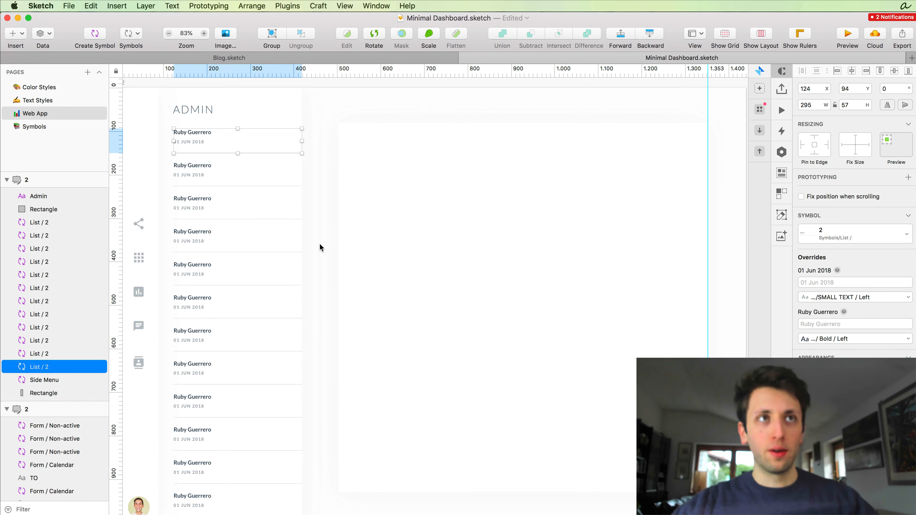
click(320, 243)
scroll(320, 243, down, 3)
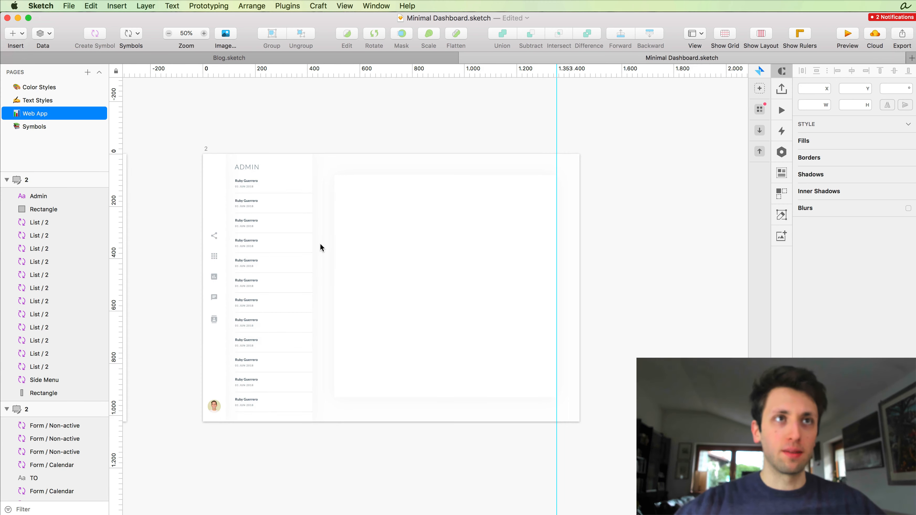
scroll(320, 243, up, 2)
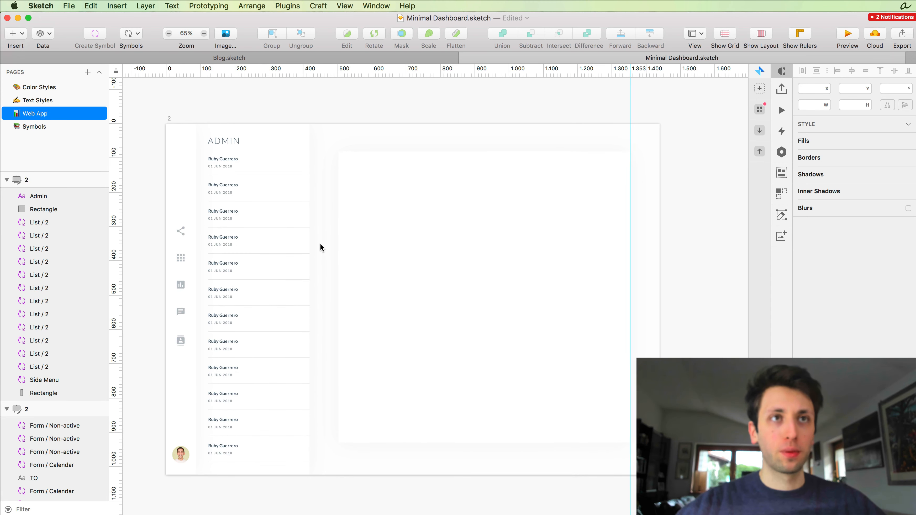
click(373, 210)
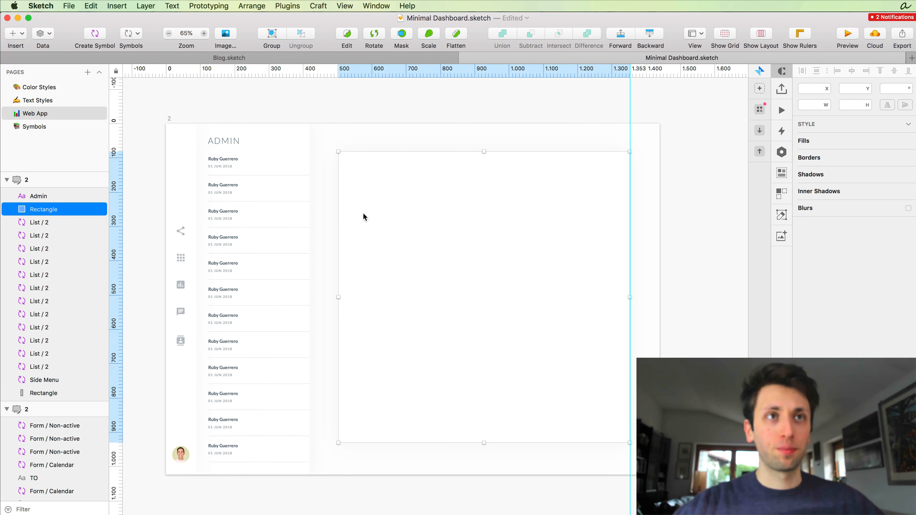
click(315, 212)
scroll(315, 213, down, 1)
scroll(315, 213, left, 2)
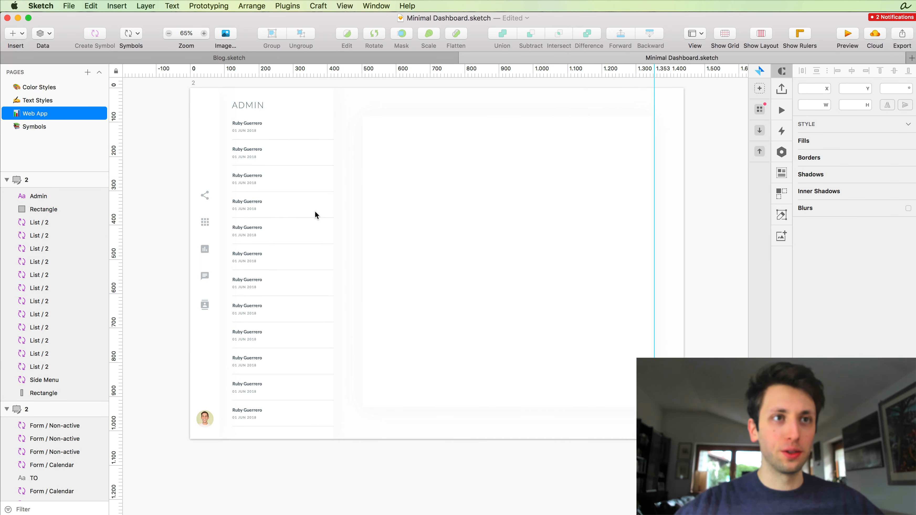
Step: Inspect the Admin list column up close, checking the row text, dividers and spacing below the heading
scroll(342, 210, up, 2)
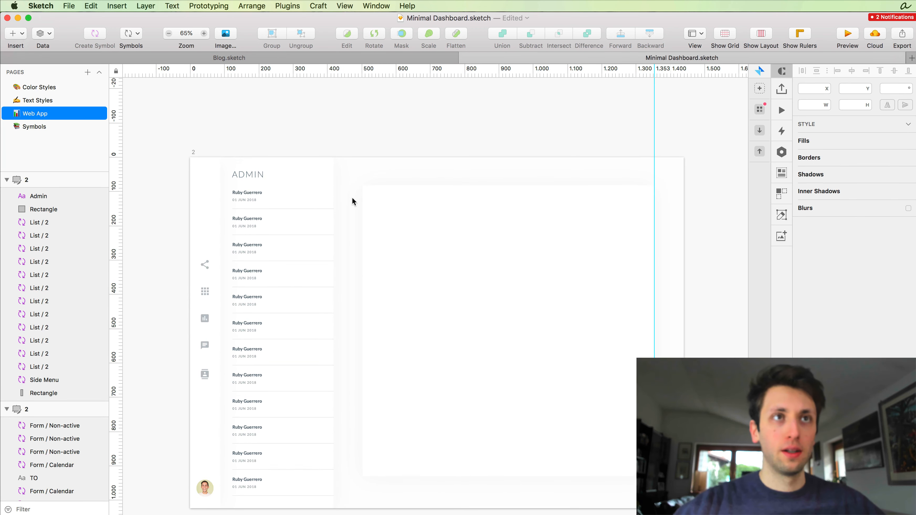
scroll(345, 206, up, 1)
scroll(345, 206, up, 5)
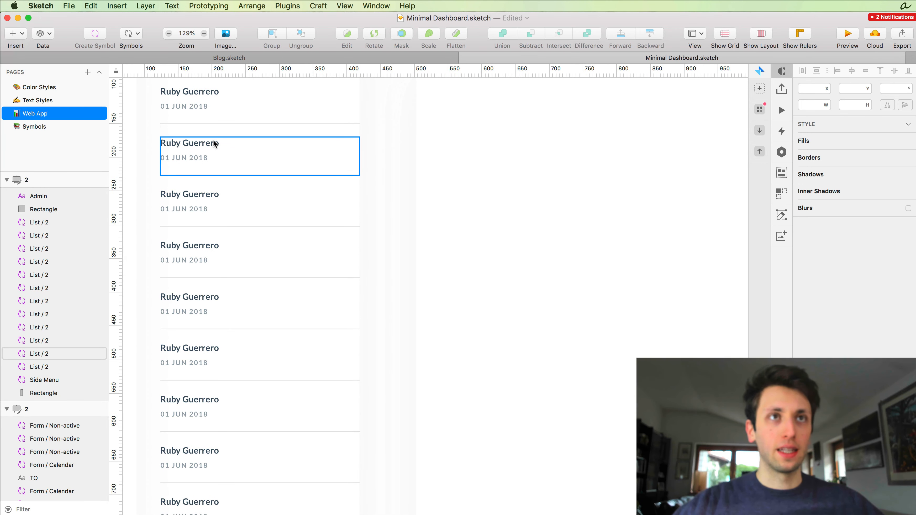
scroll(365, 138, down, 2)
scroll(365, 139, up, 1)
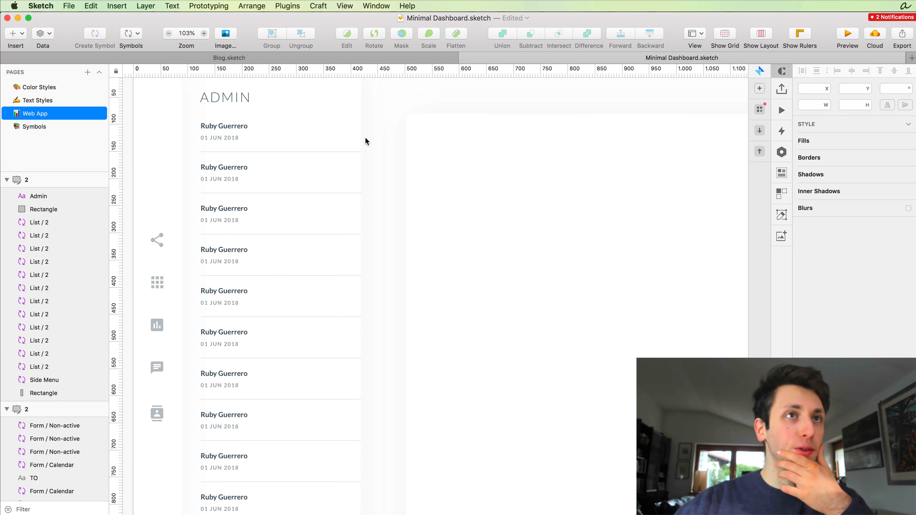
scroll(365, 138, up, 1)
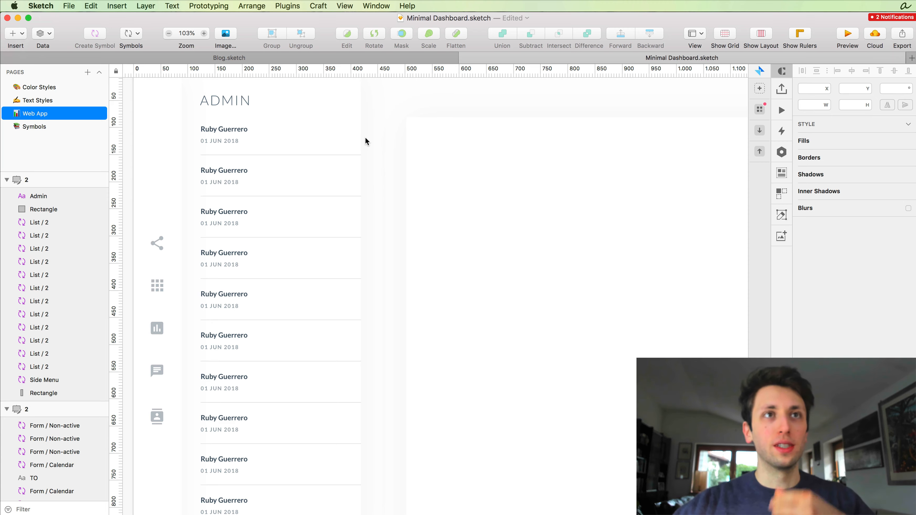
scroll(365, 137, down, 3)
scroll(365, 137, up, 2)
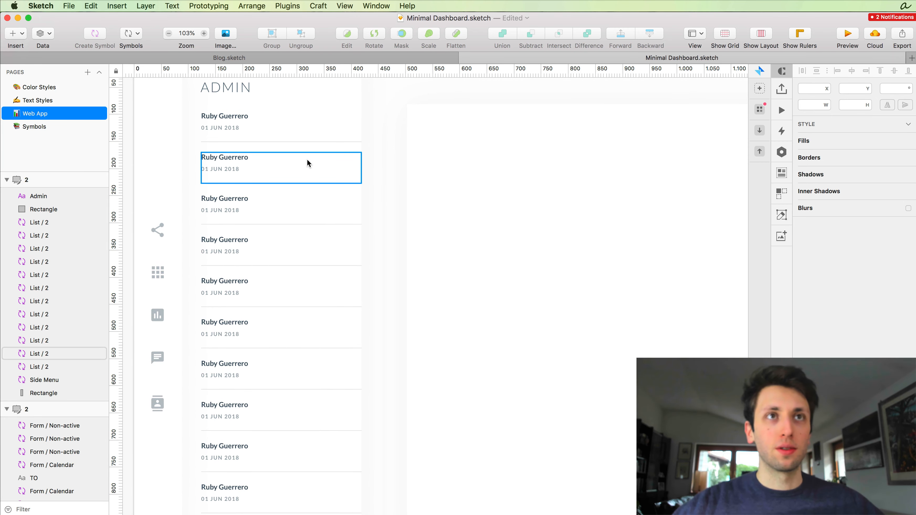
Step: Open the List / 2 symbol master and draw an 8 × 8 oval at X 283, Y 14 near its right edge
scroll(380, 212, down, 2)
scroll(380, 212, right, 2)
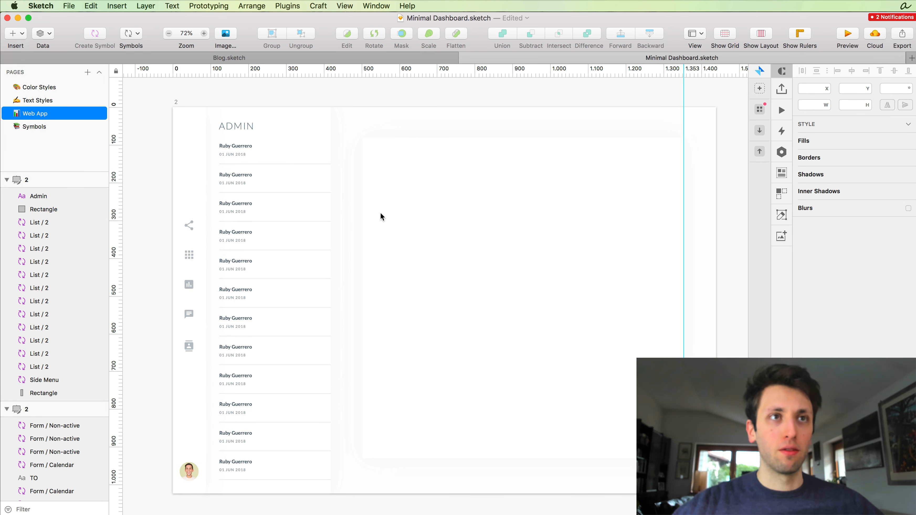
scroll(243, 172, up, 3)
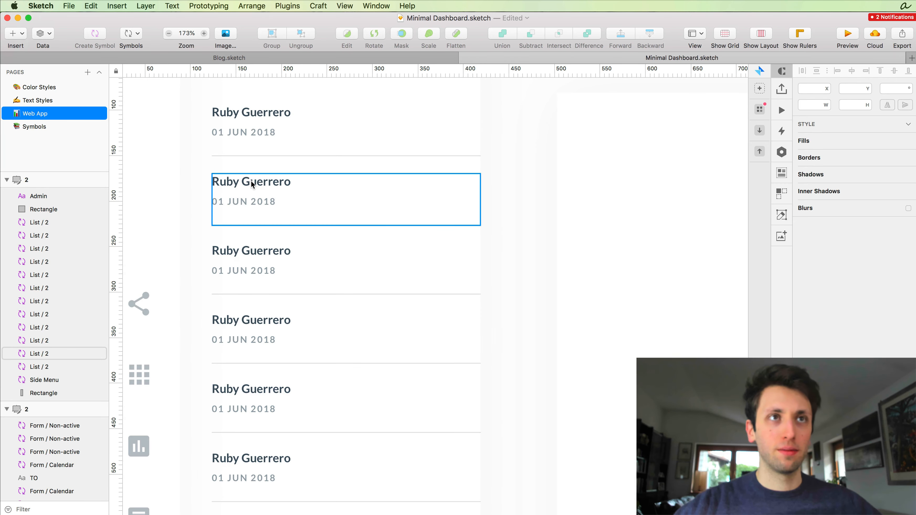
scroll(250, 180, up, 3)
double_click(251, 212)
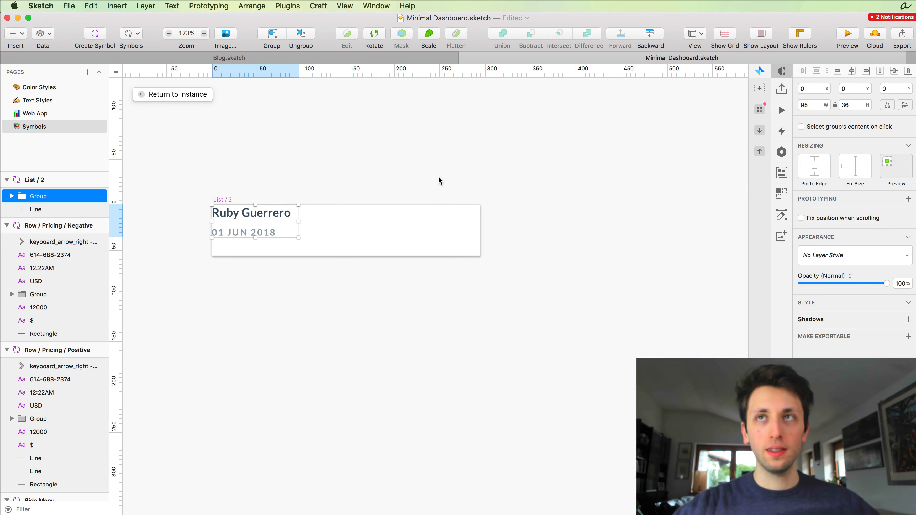
key(o)
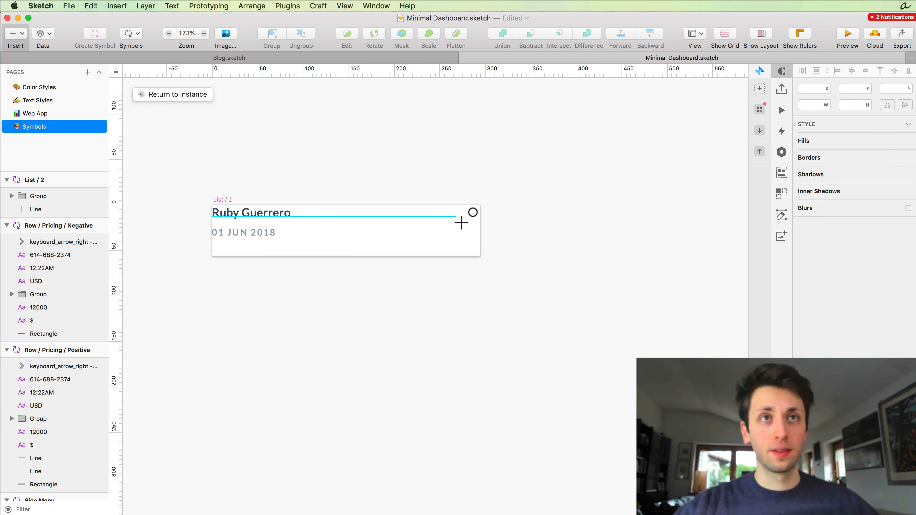
mouse_move(470, 221)
mouse_down()
mouse_move(481, 226)
mouse_move(476, 217)
mouse_up()
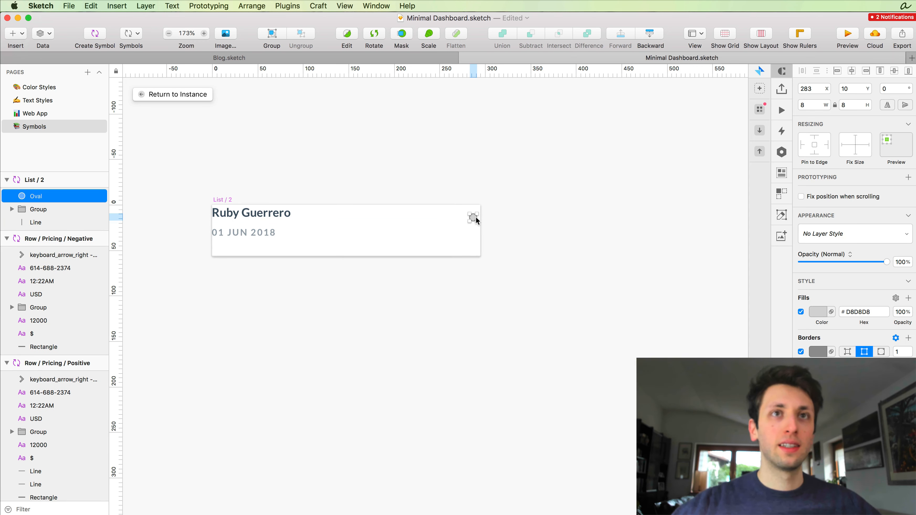
drag(476, 221, 475, 219)
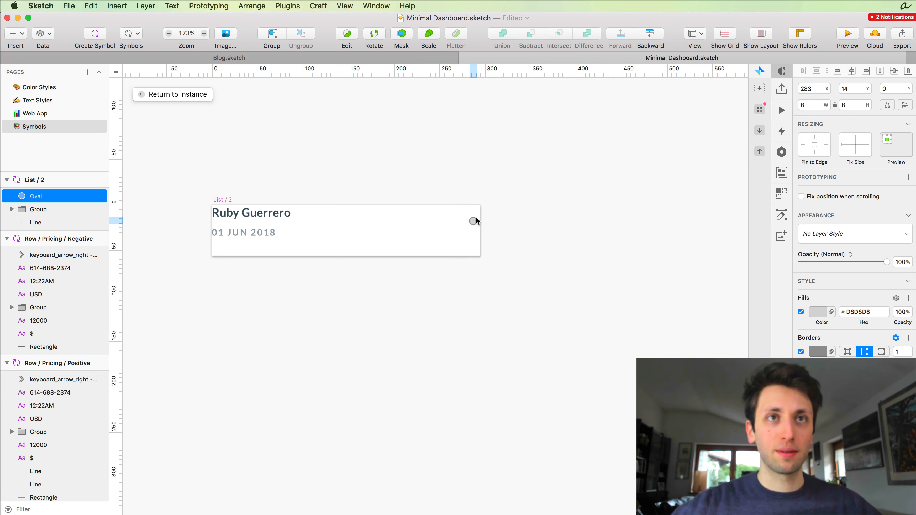
Step: Disable the oval's border and apply the Primary / Solid layer style to it
click(800, 352)
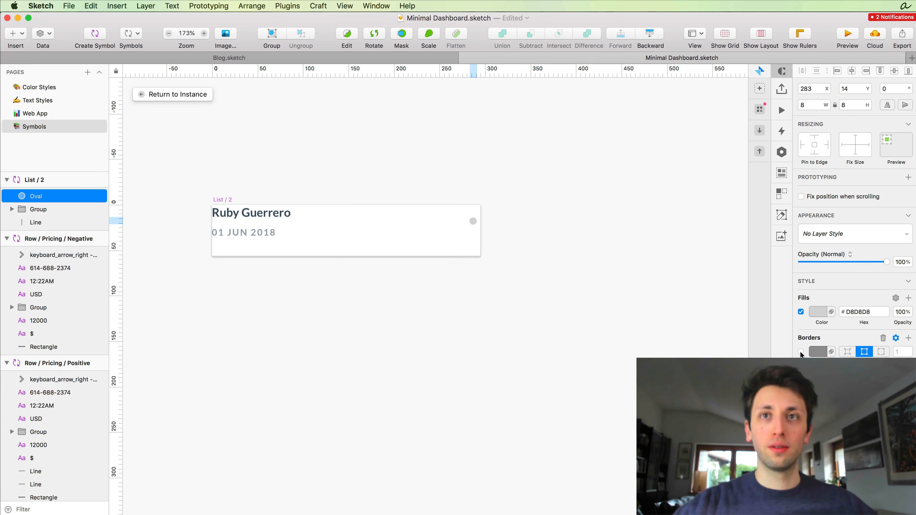
click(816, 231)
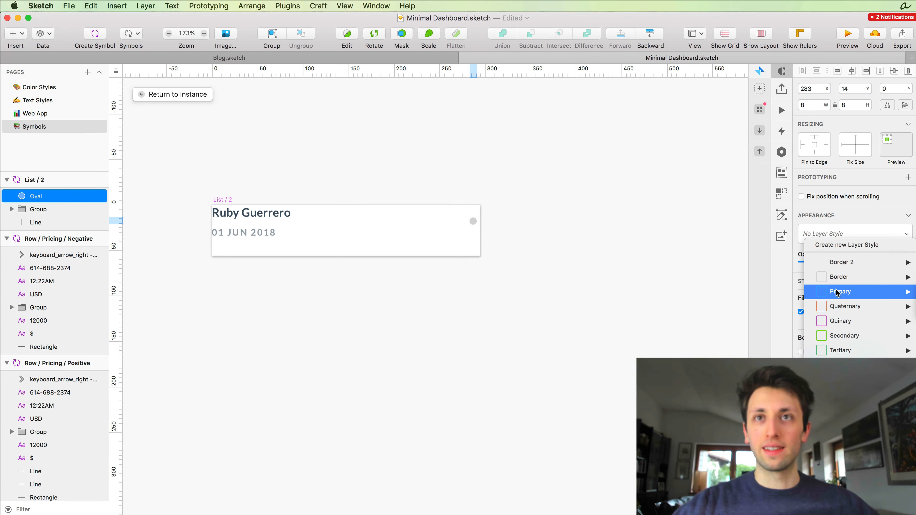
click(539, 204)
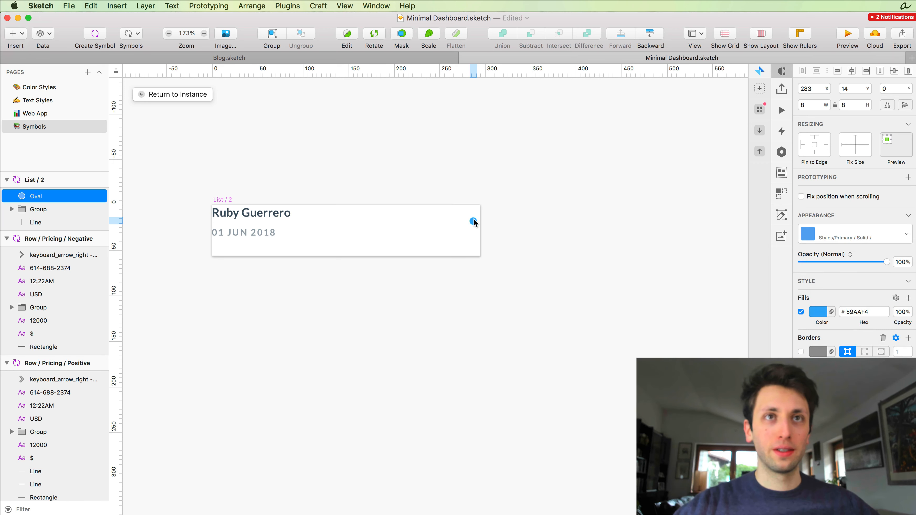
Step: Nudge the dot to Y 15 and slightly inward from the row's right edge, and return to the Admin artboard
key(Down)
key(Right)
key(Right)
key(Right)
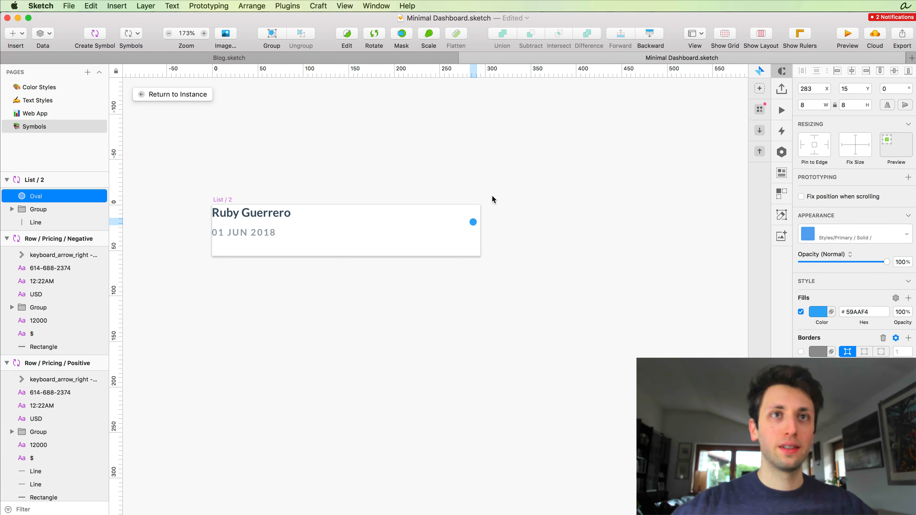
key(Left)
key(Left)
key(Left)
key(Left)
key(Left)
key(Left)
key(super+Escape)
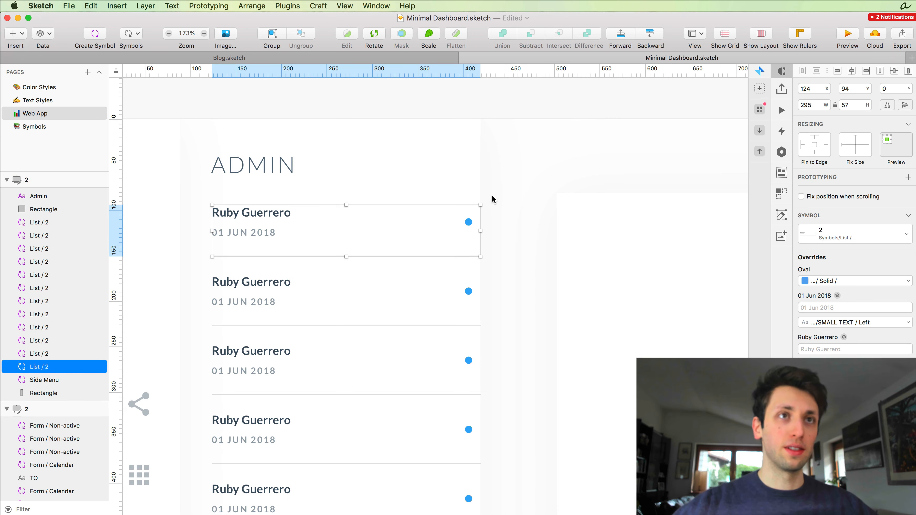
click(485, 194)
Step: Check the dots across the Admin list and move the dot in the List / 2 symbol to X 264
scroll(487, 193, down, 6)
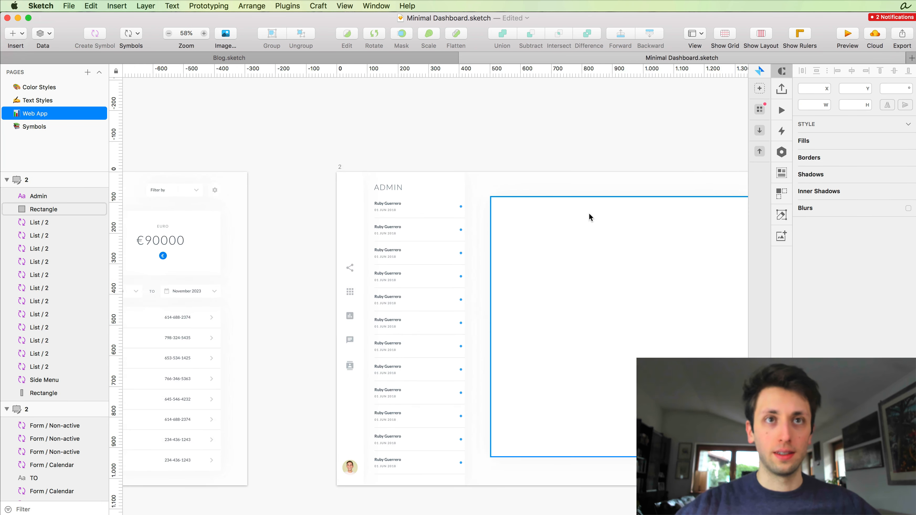
scroll(423, 259, up, 2)
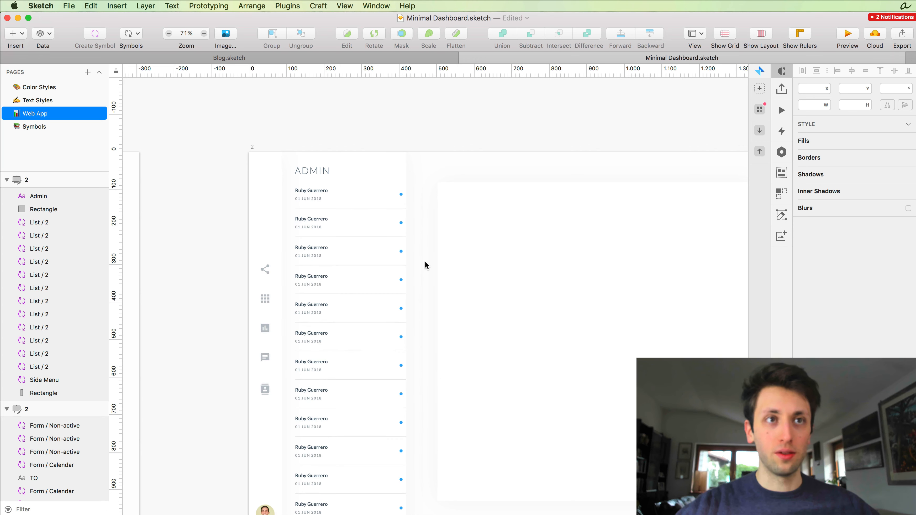
scroll(429, 259, down, 3)
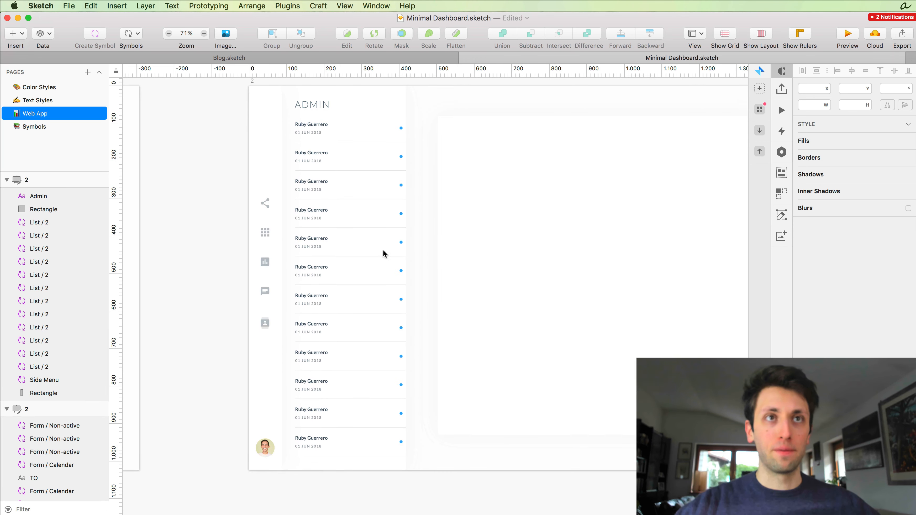
click(368, 243)
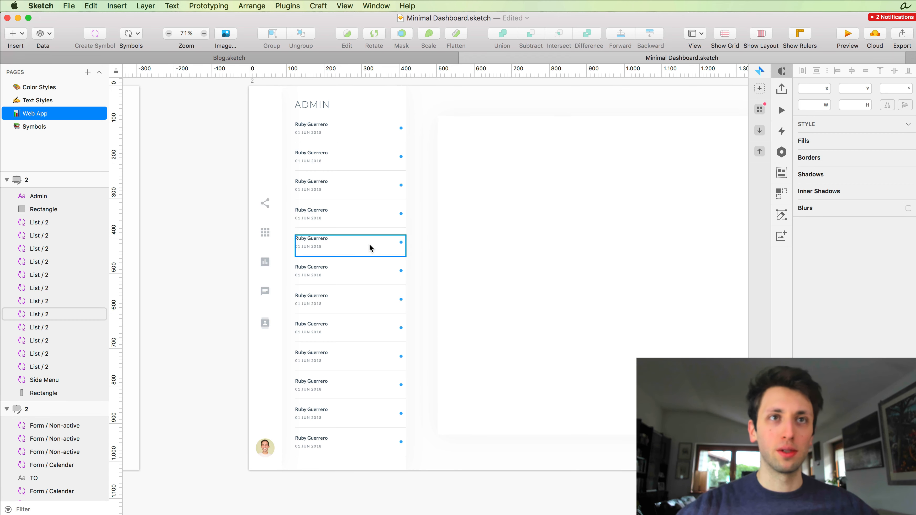
double_click(370, 244)
scroll(399, 242, up, 10)
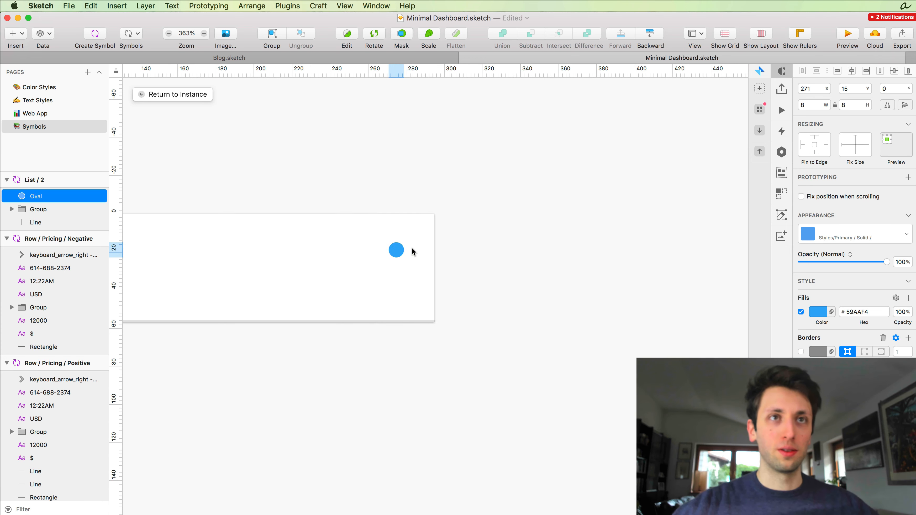
key(Left)
key(Left)
key(Left)
key(Left)
key(Left)
key(Left)
key(Left)
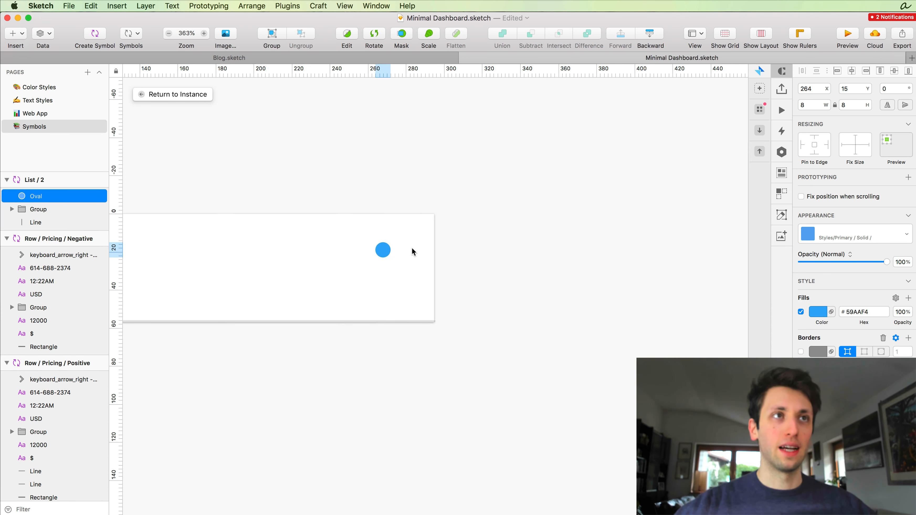
key(Page_Up)
click(425, 246)
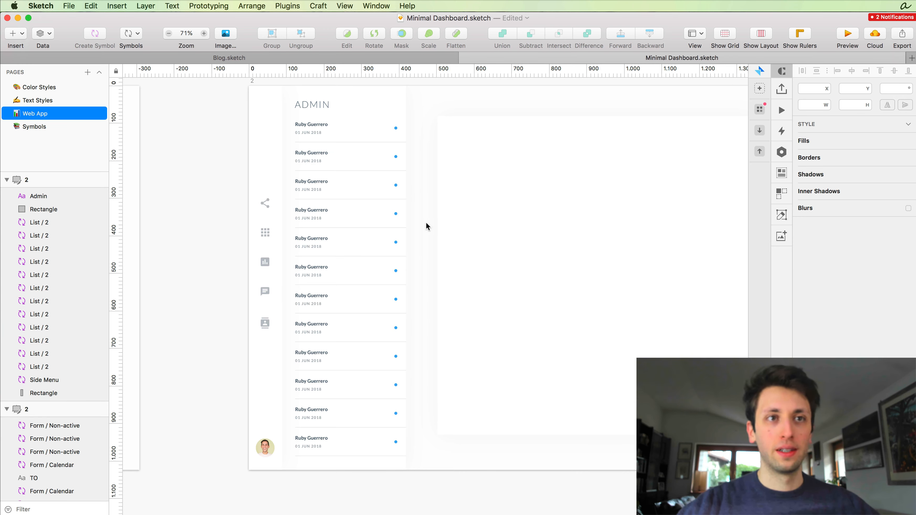
Step: Reopen the List / 2 symbol, fine-tune the dot to X 260 at Y 15, and return to the artboard
double_click(394, 182)
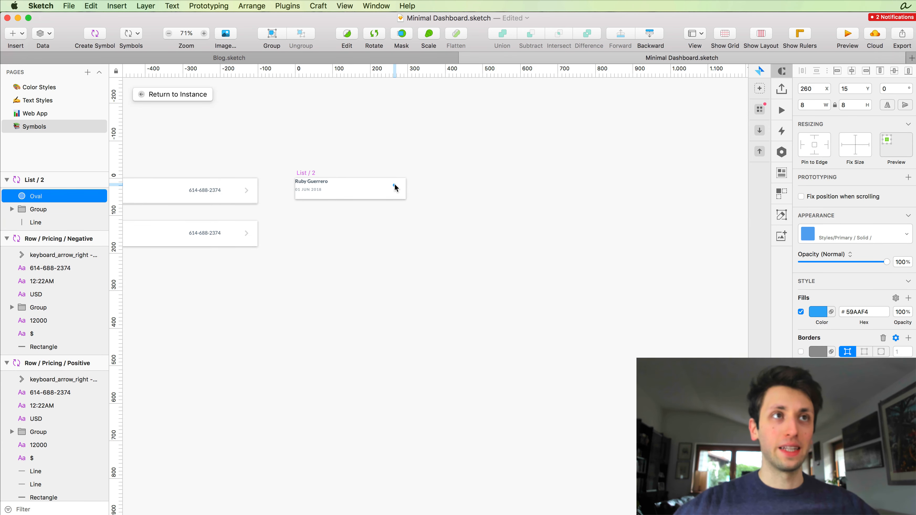
key(super+Escape)
click(426, 194)
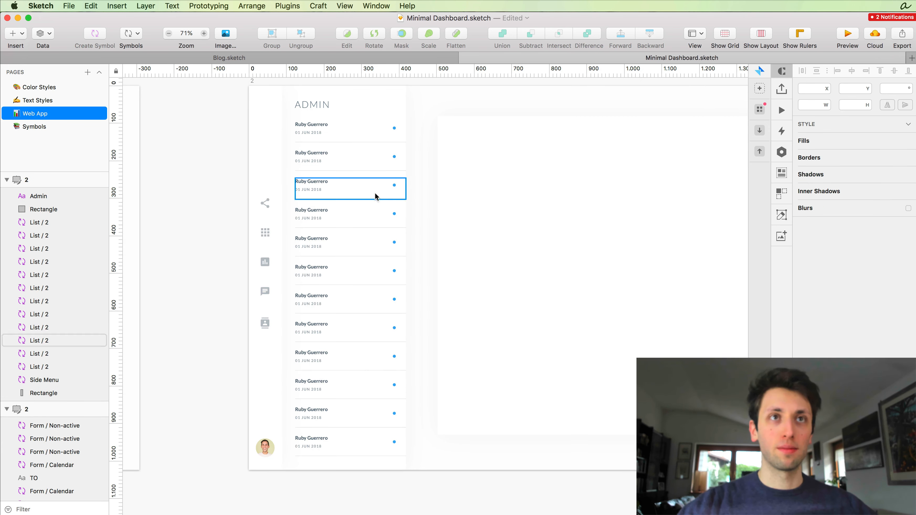
scroll(408, 256, up, 2)
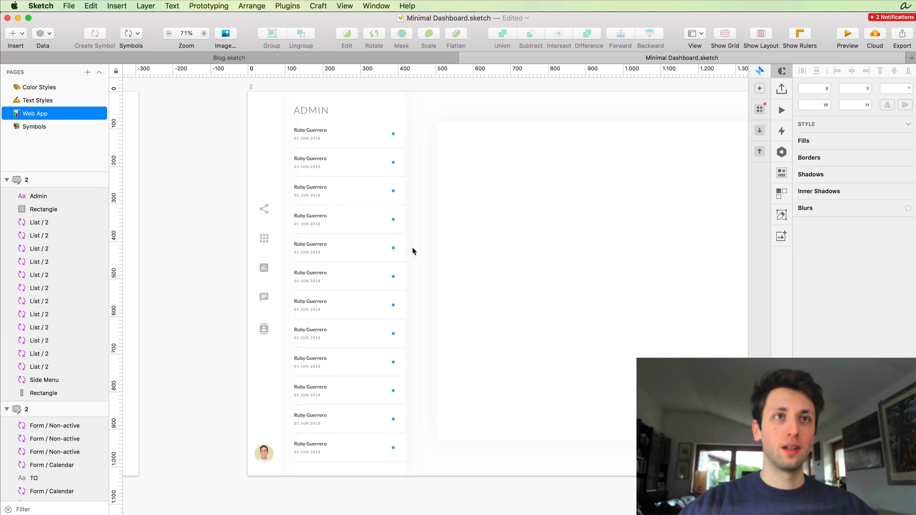
Step: Consult the Color Styles page and override the fourth list row's dot with the Quaternary / Solid style
click(359, 227)
scroll(360, 224, right, 2)
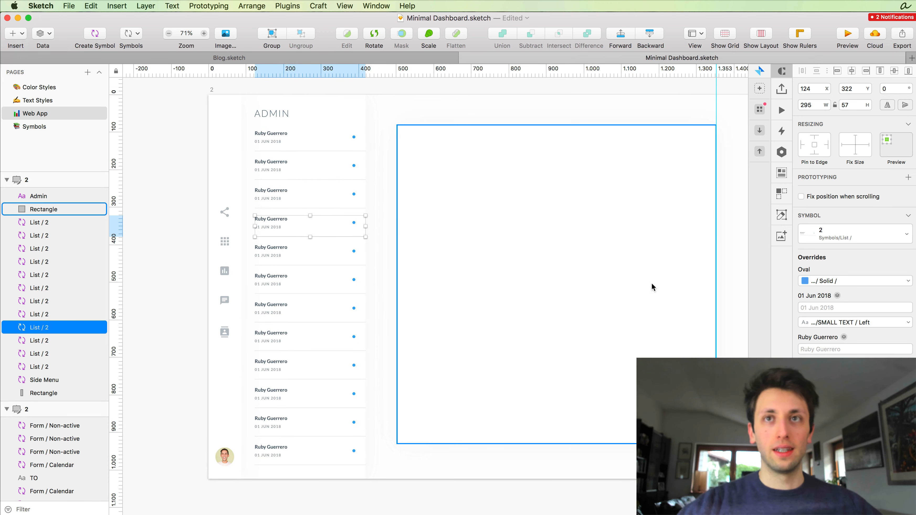
click(839, 281)
click(750, 275)
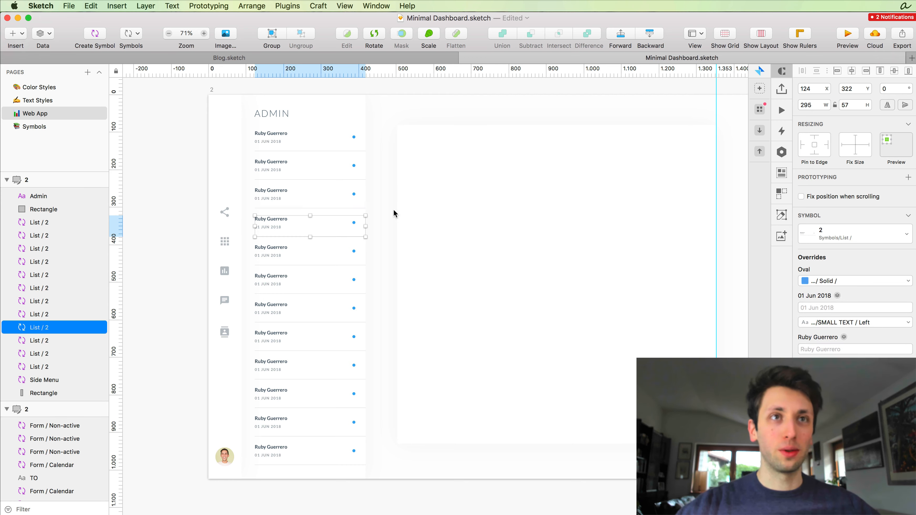
click(38, 88)
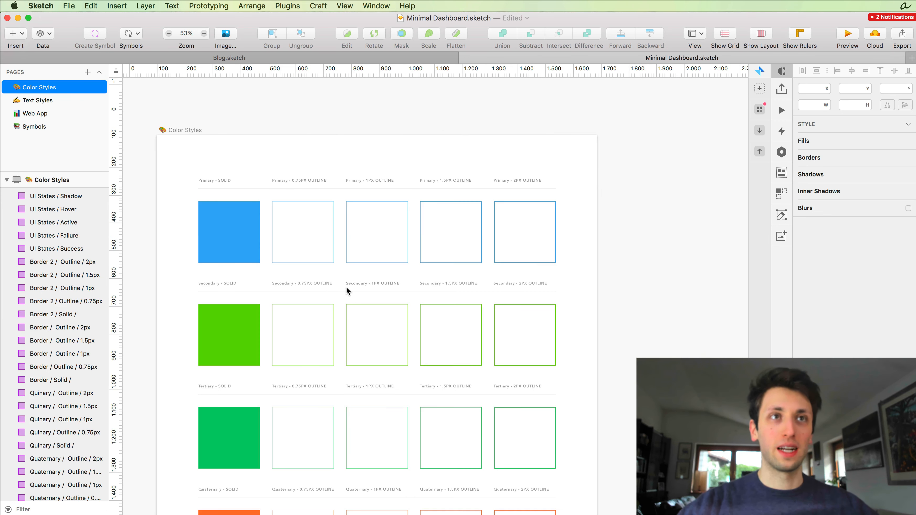
scroll(346, 288, down, 5)
scroll(347, 287, down, 3)
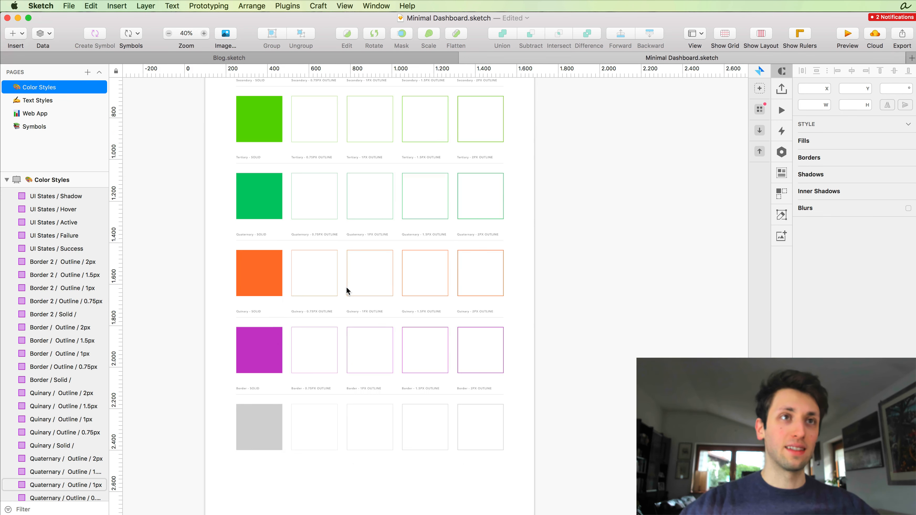
click(20, 114)
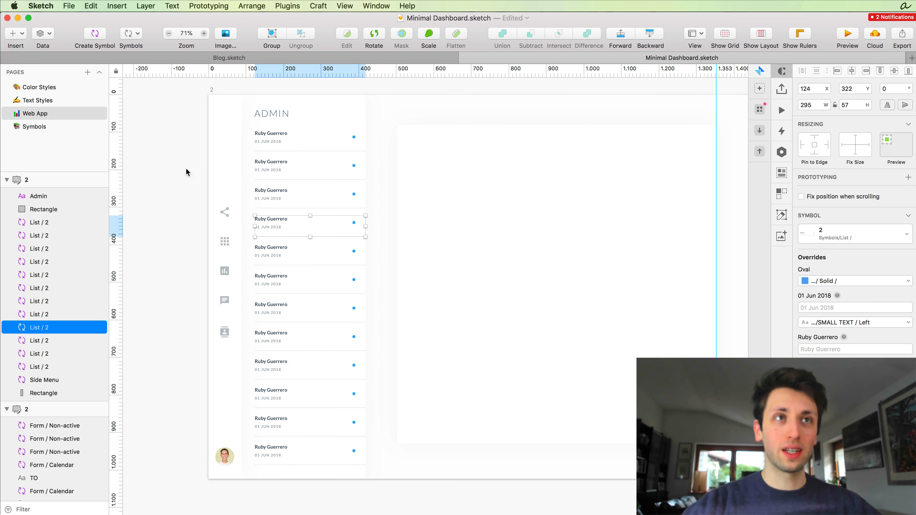
click(822, 281)
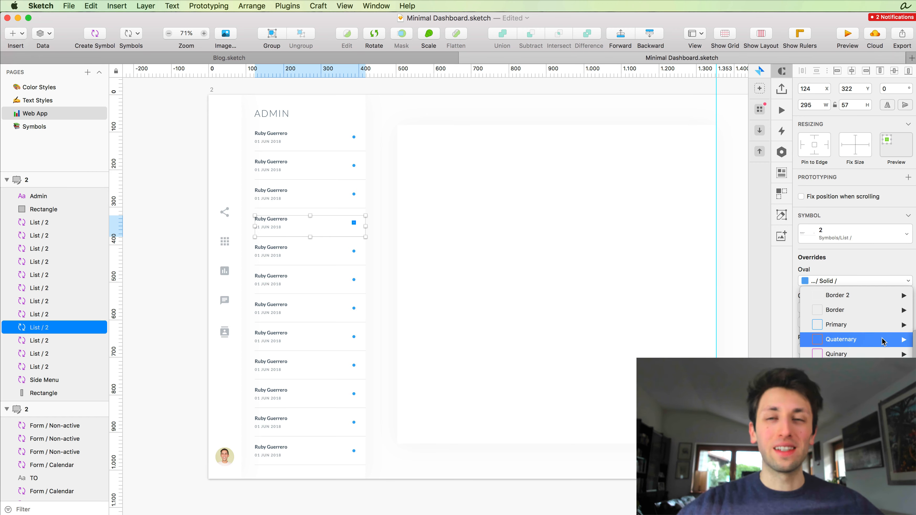
click(915, 354)
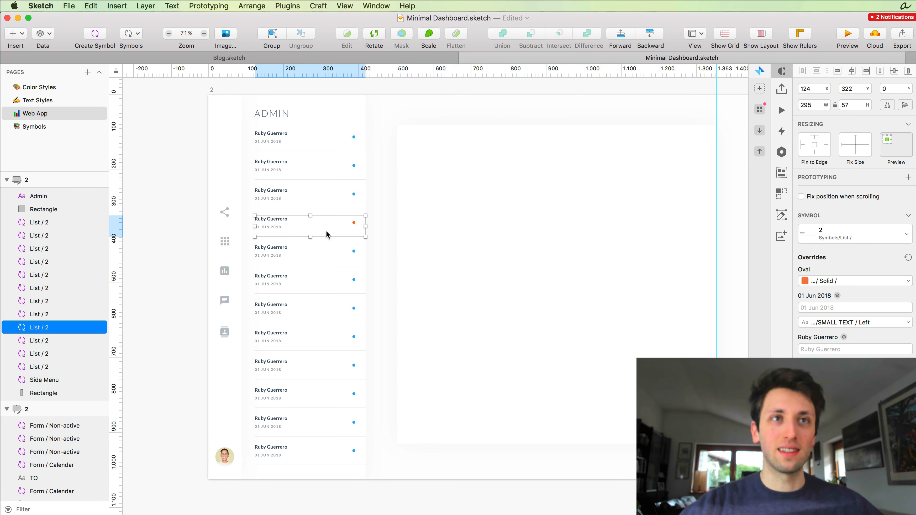
click(348, 291)
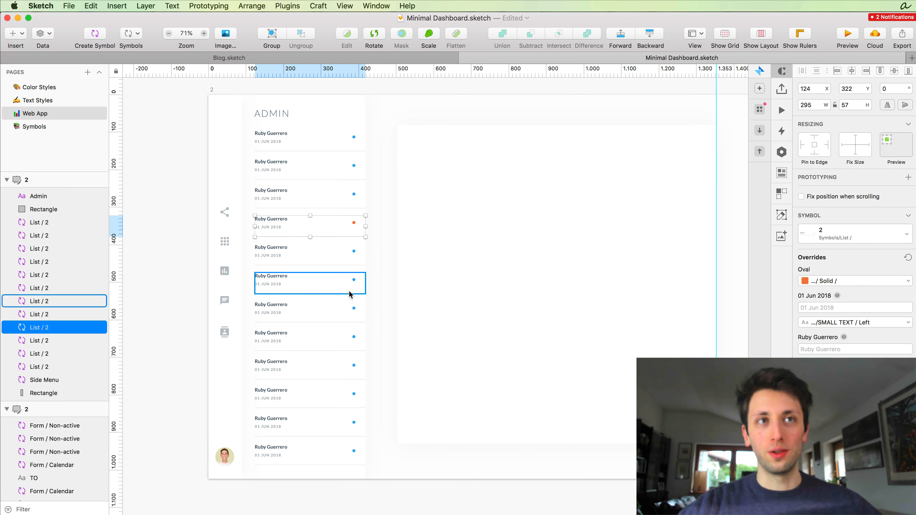
shift+click(355, 221)
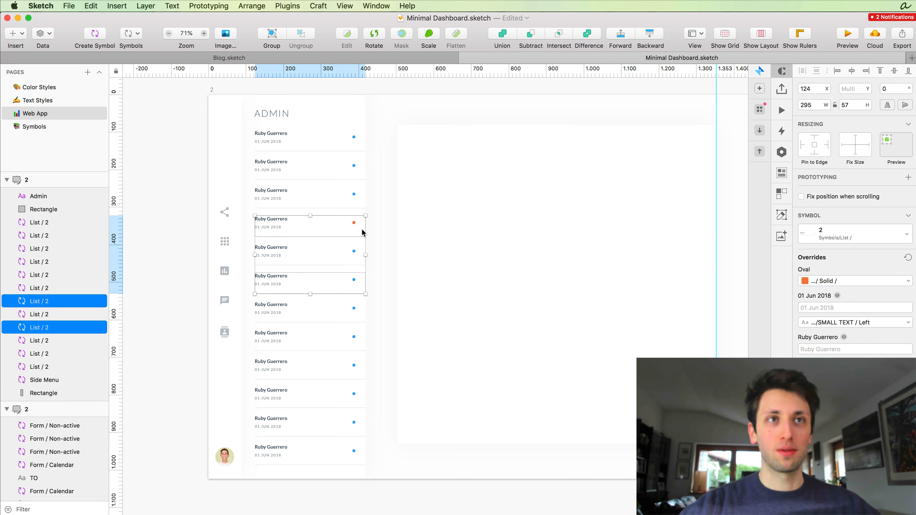
shift+click(341, 173)
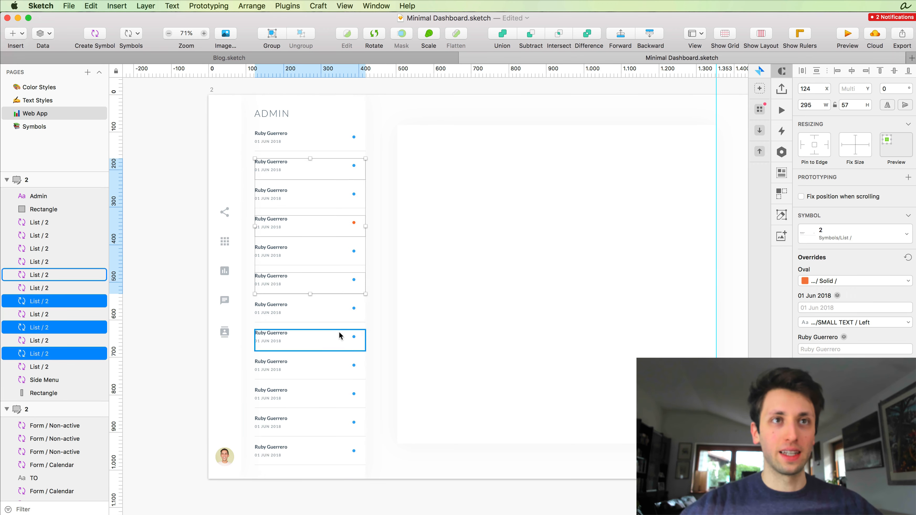
Step: Change the dot in the List / 2 symbol master to the Secondary / Solid layer style and return to the artboard
double_click(351, 138)
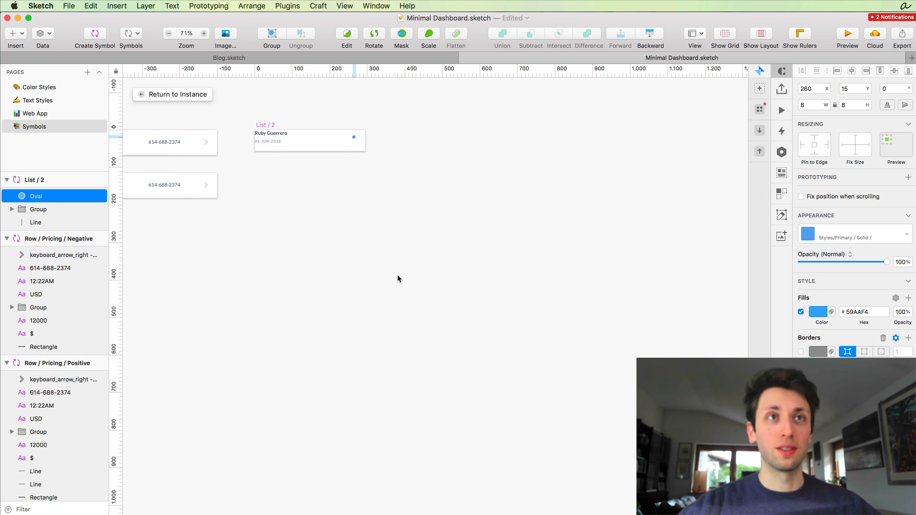
click(826, 234)
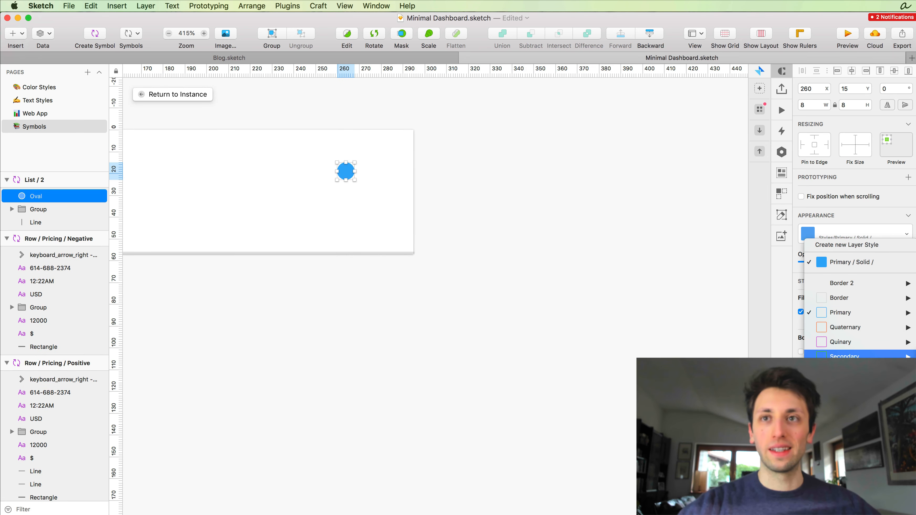
click(764, 372)
key(Escape)
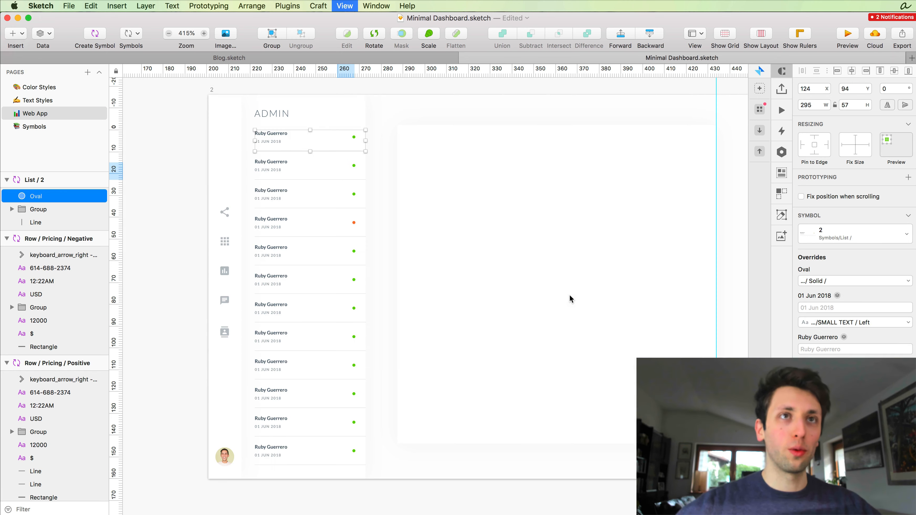
Step: Override the status dots of the second, eighth, ninth and tenth Admin list rows with the Quaternary / Solid style
click(338, 175)
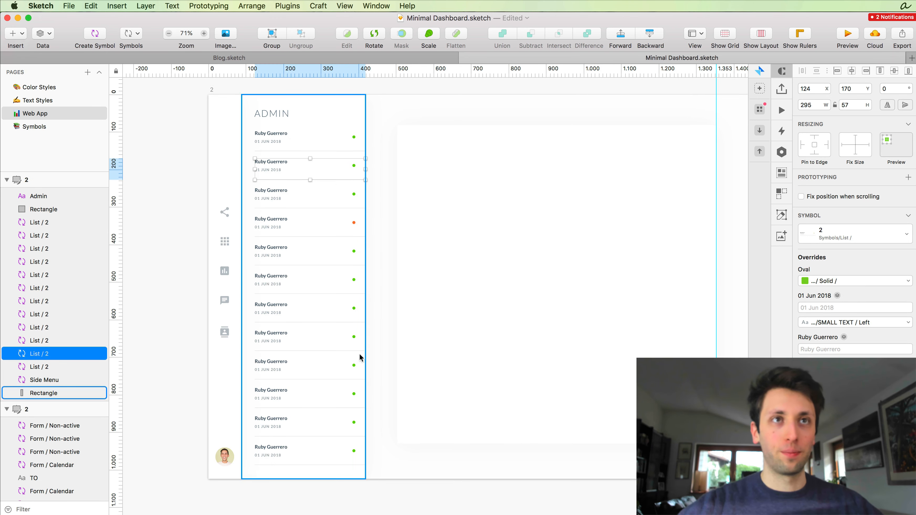
shift+click(341, 342)
shift+click(339, 374)
shift+click(352, 393)
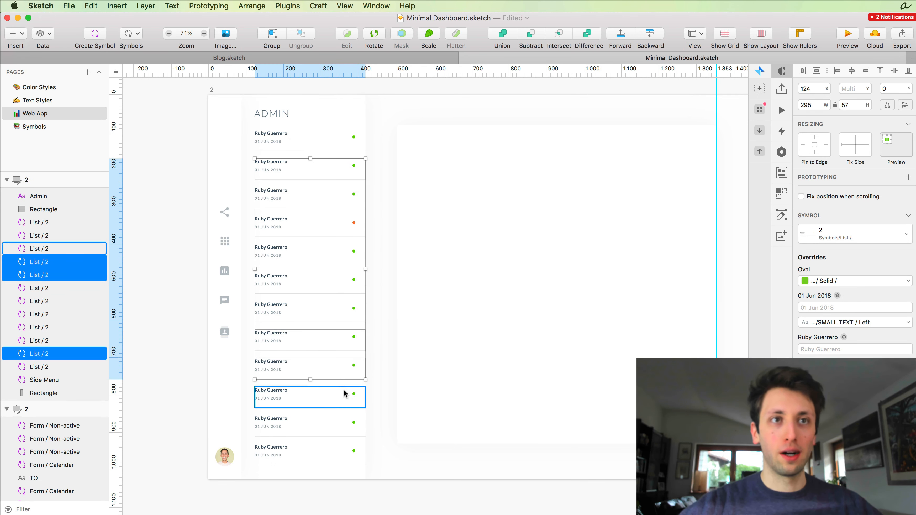
click(854, 281)
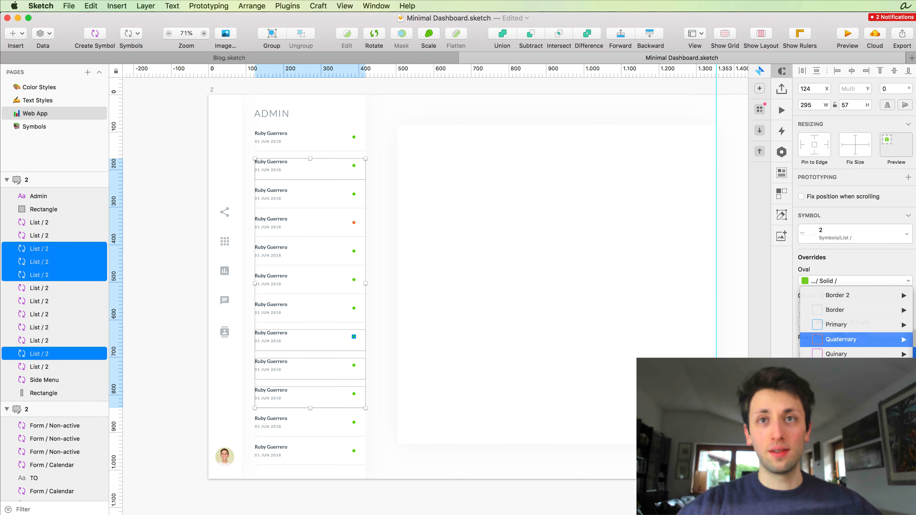
click(841, 339)
click(381, 259)
Step: Review the mix of status dot colors across the Admin list and the empty content card beside it
scroll(382, 259, up, 2)
scroll(381, 258, right, 2)
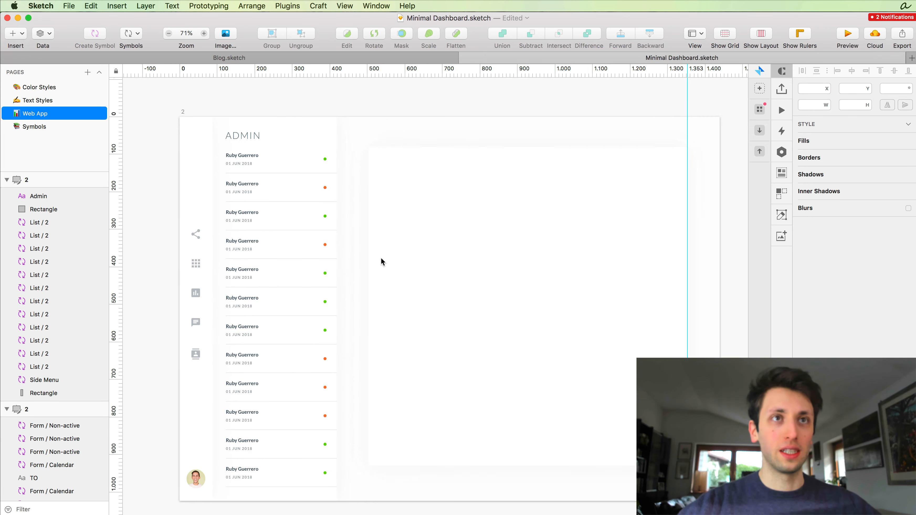
scroll(381, 257, down, 2)
scroll(380, 257, right, 2)
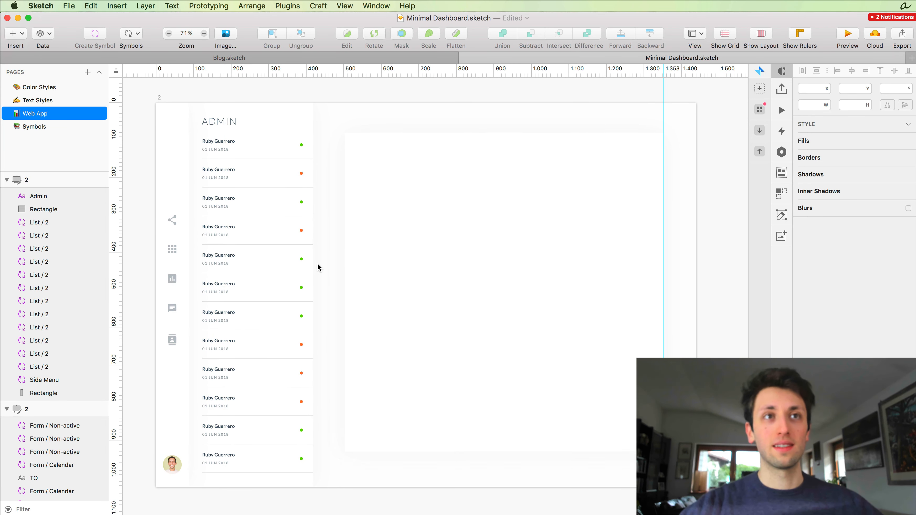
scroll(317, 262, down, 2)
scroll(317, 262, left, 2)
scroll(347, 277, down, 1)
scroll(347, 277, left, 1)
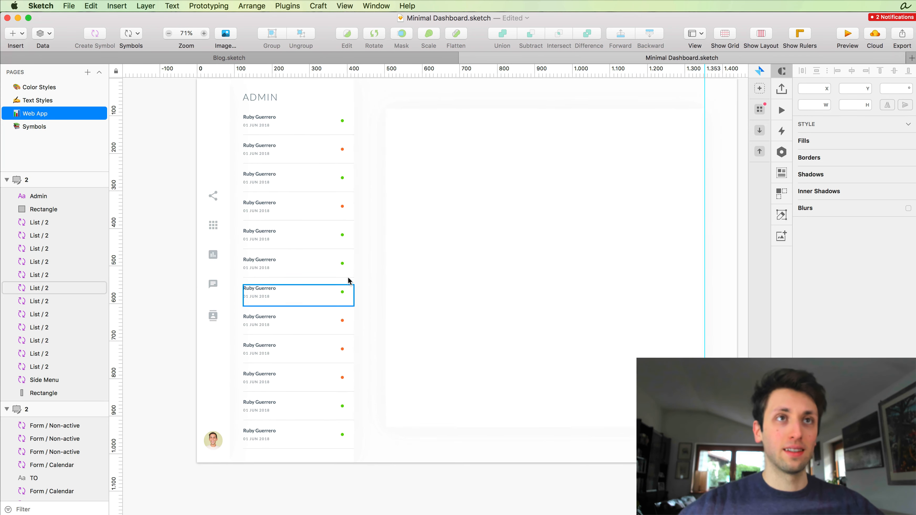
scroll(263, 87, up, 2)
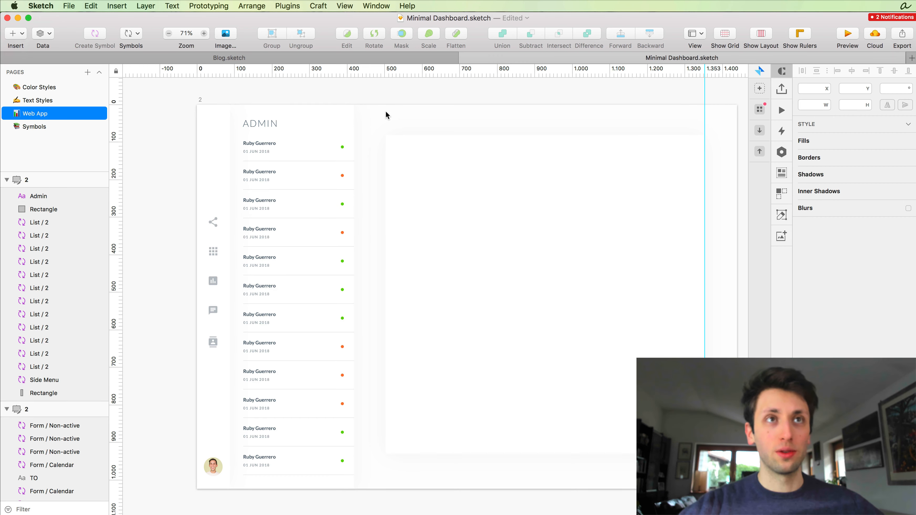
scroll(385, 111, right, 2)
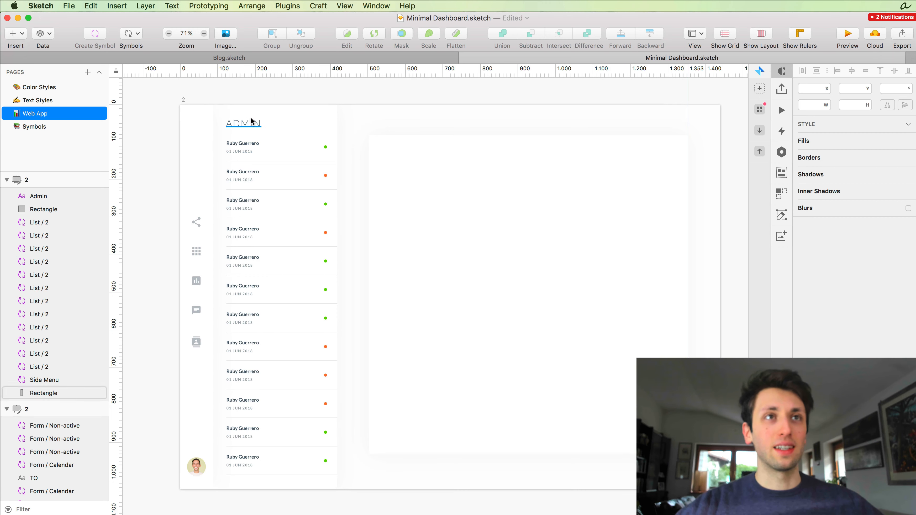
Step: Duplicate the Admin heading and place the copy inside the upper-left area of the large content card
click(443, 144)
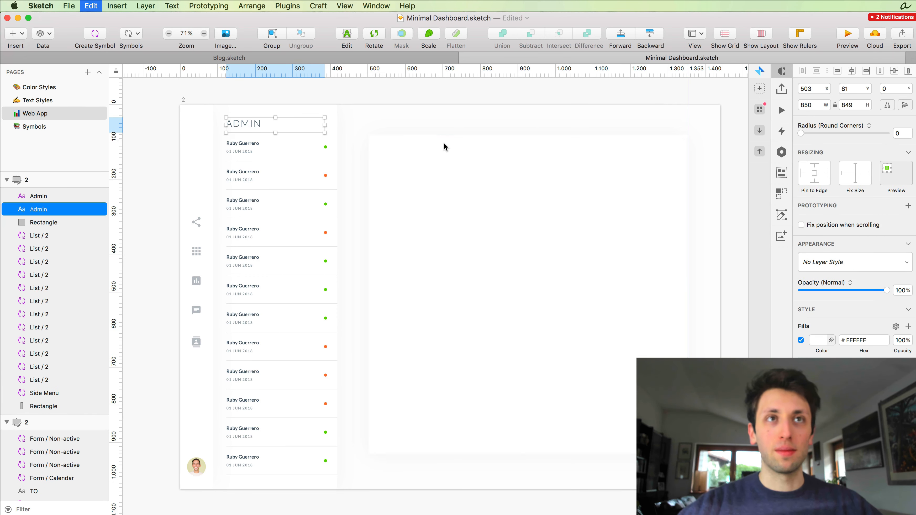
click(235, 123)
drag(235, 121, 400, 151)
click(372, 127)
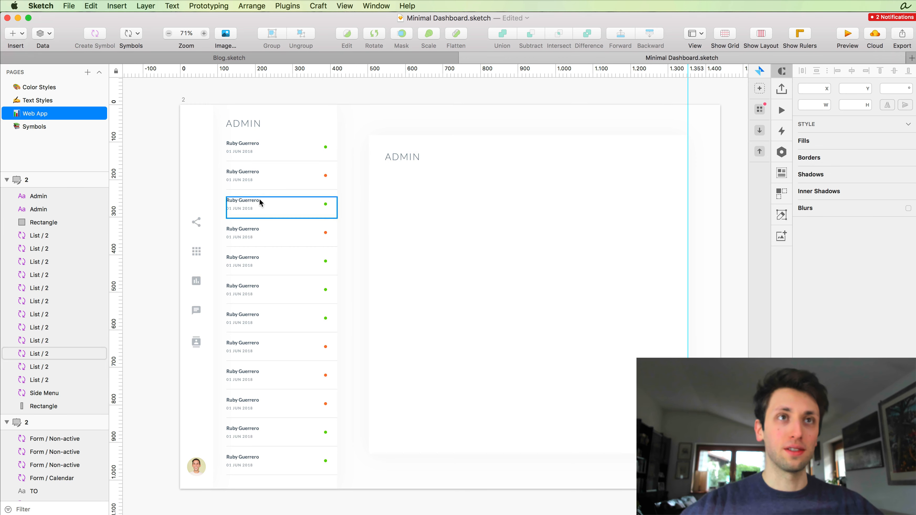
Step: Inspect the List / 2 symbol master and return to the artboard instance
double_click(265, 204)
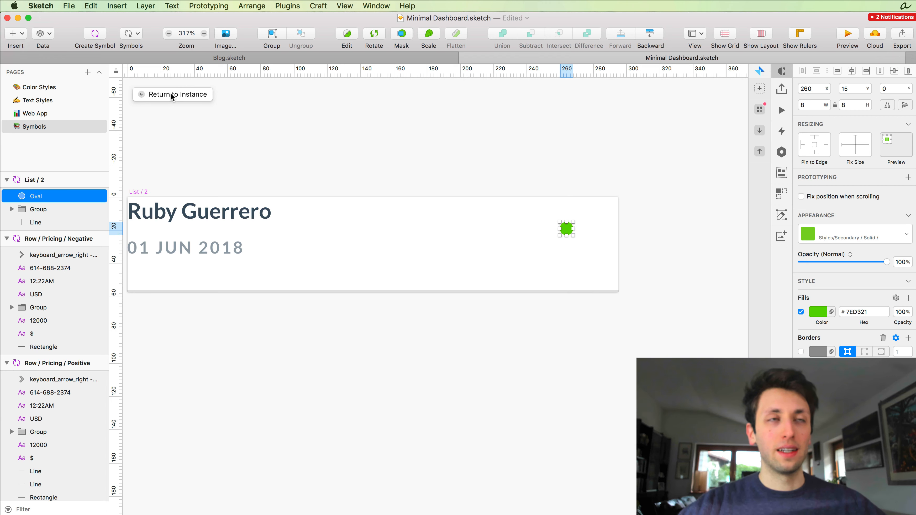
scroll(354, 138, down, 3)
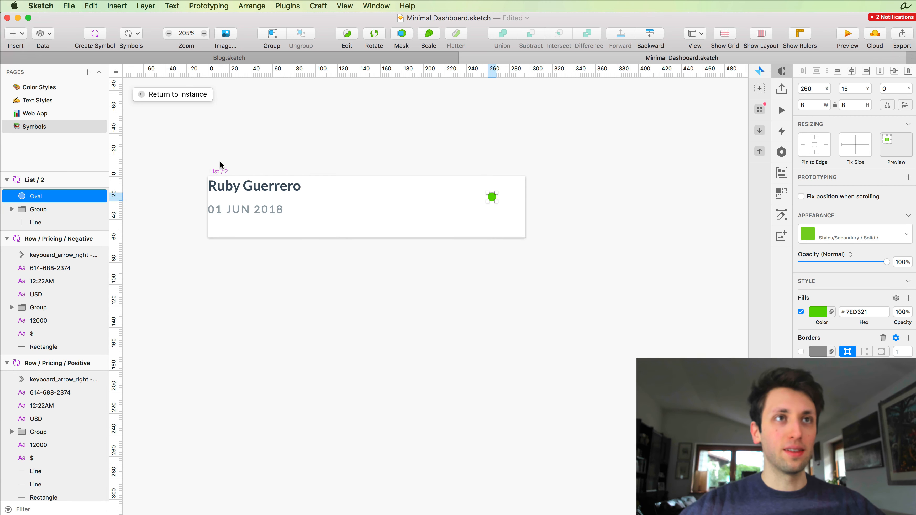
scroll(245, 179, up, 2)
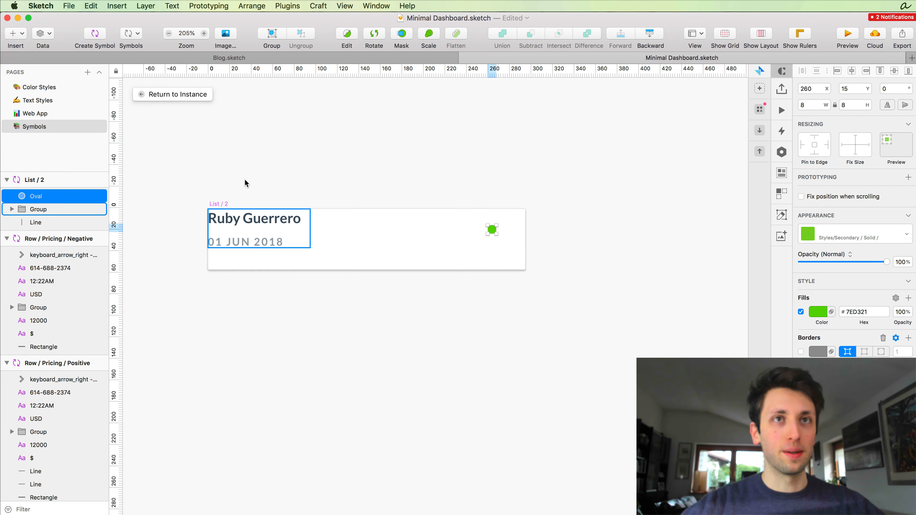
click(180, 95)
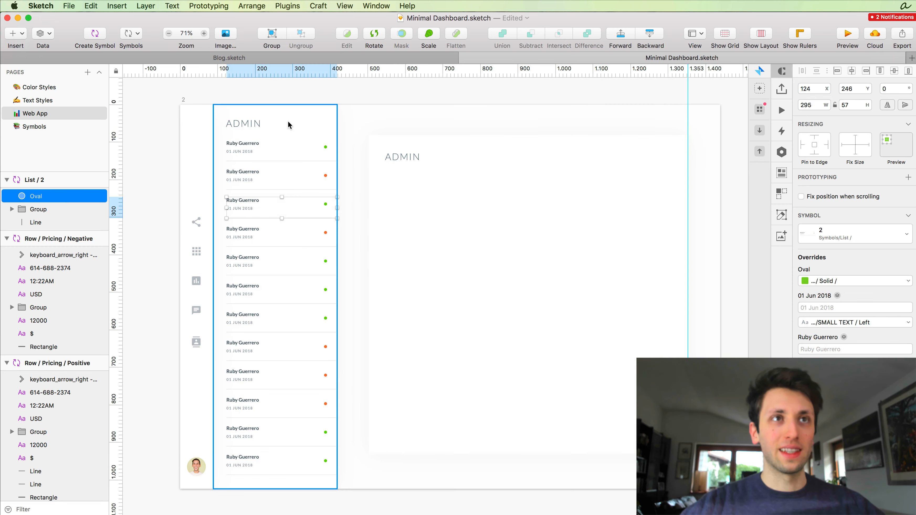
Step: Draw a rectangle about 330 by 76 over the third list row, spanning the Admin column's full width at X 89, Y 227
scroll(346, 187, up, 3)
scroll(345, 192, left, 5)
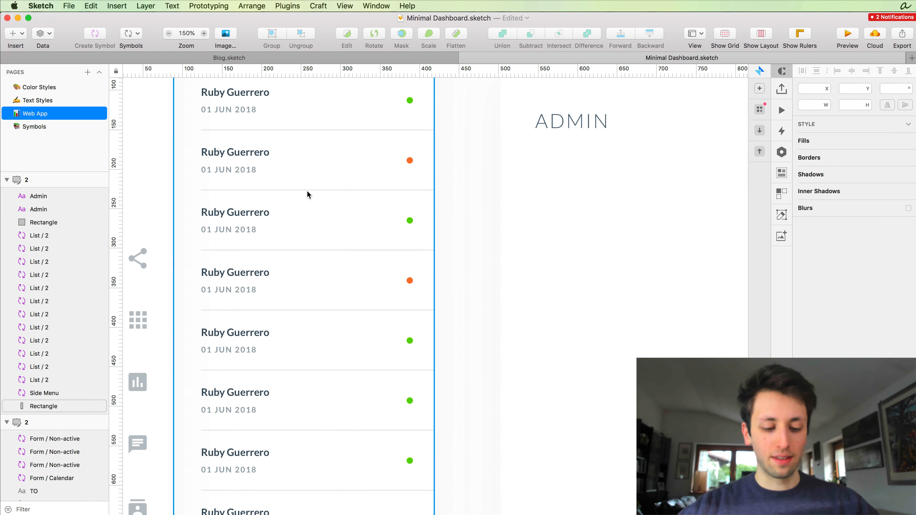
key(r)
drag(438, 198, 179, 258)
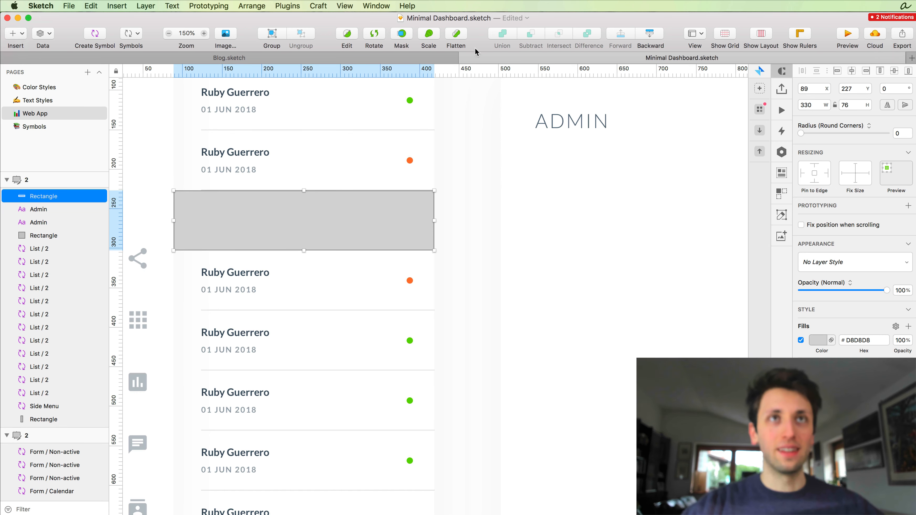
Step: Send the new rectangle backward through the layer stack until it sits behind the third list row's content
click(655, 35)
click(651, 36)
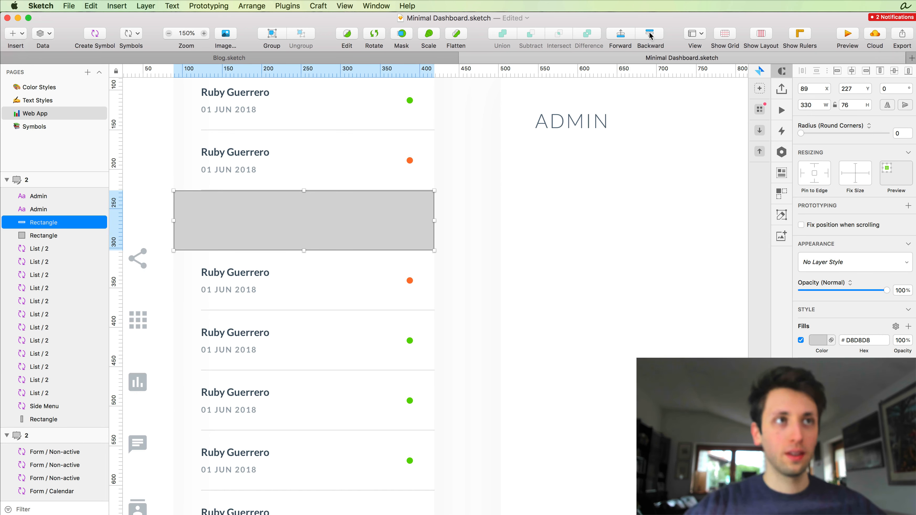
click(651, 36)
click(651, 36)
click(651, 35)
click(651, 35)
click(652, 36)
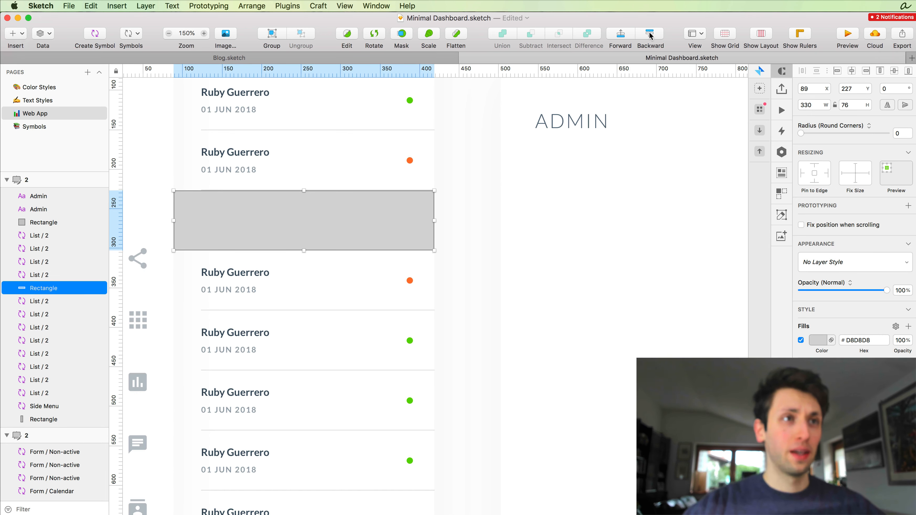
click(651, 36)
click(651, 36)
click(651, 36)
click(651, 36)
click(651, 36)
click(651, 36)
click(651, 36)
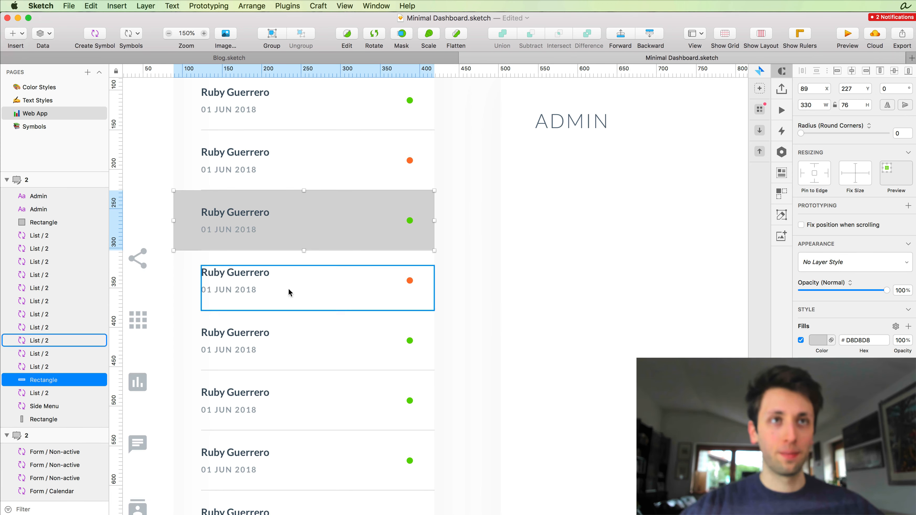
Step: Apply the Secondary / Solid layer style to the rectangle behind the third row and reduce its opacity to 10%
scroll(292, 255, up, 4)
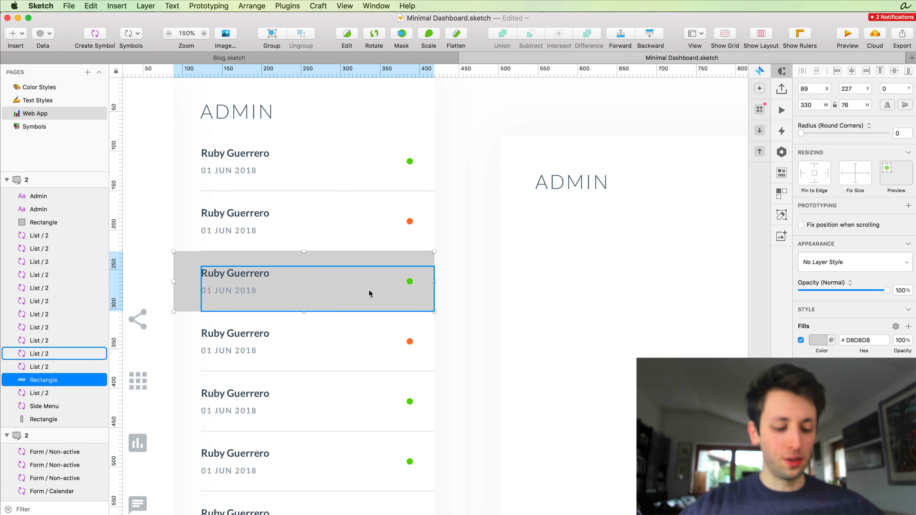
click(810, 263)
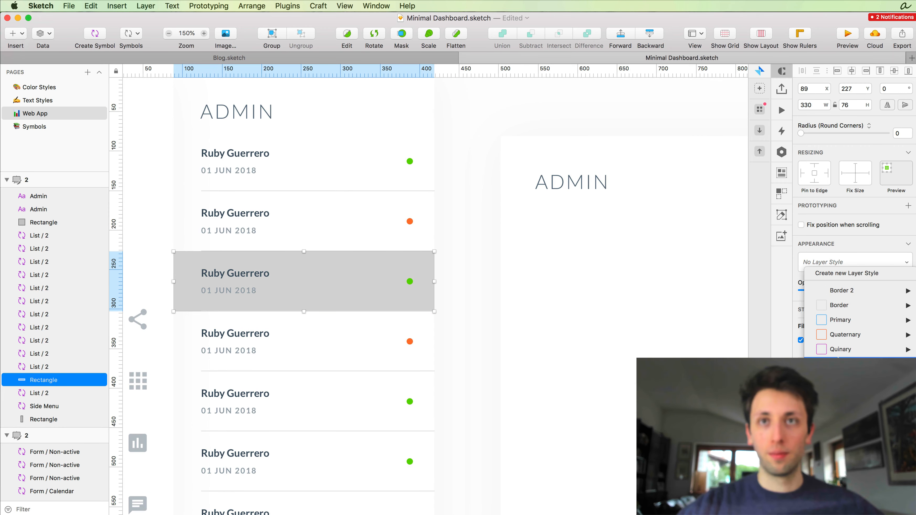
click(761, 364)
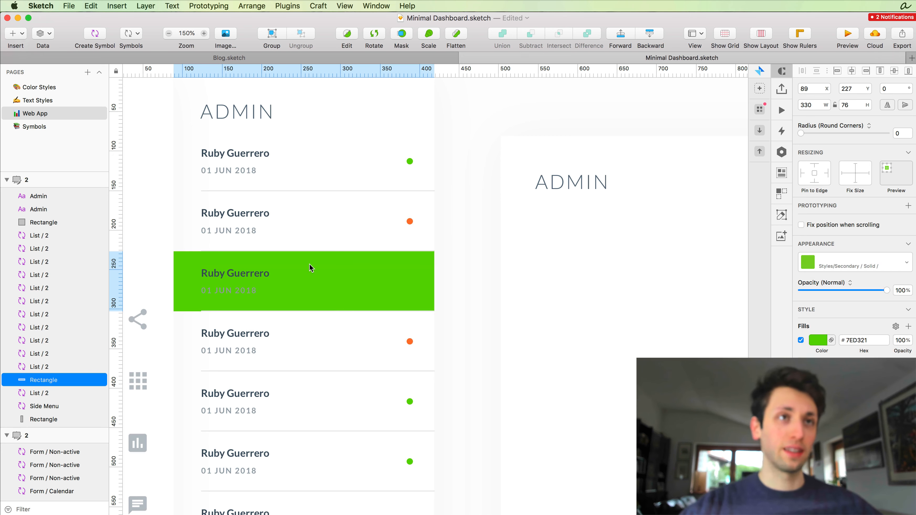
key(1)
key(2)
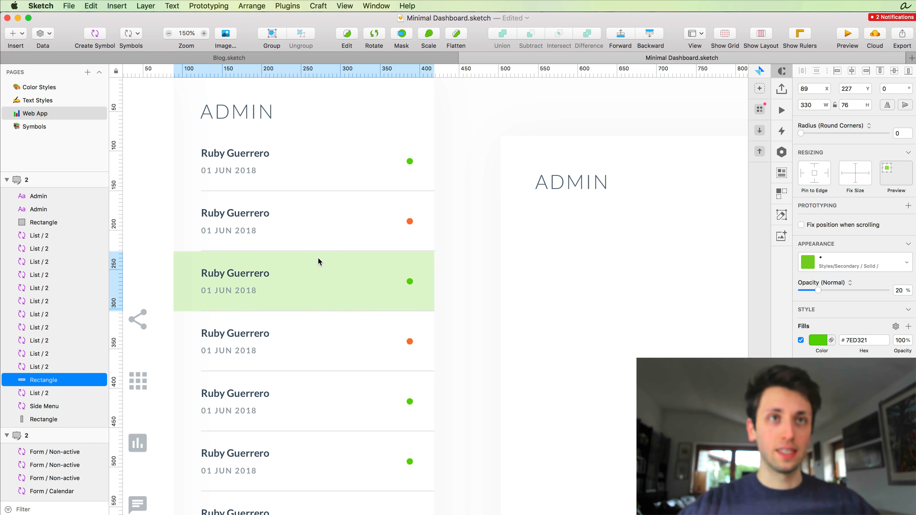
key(1)
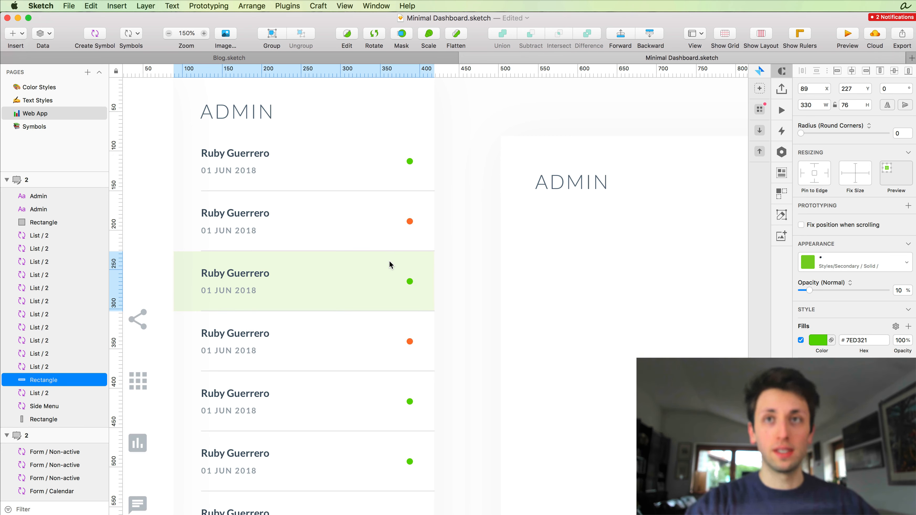
Step: Try opacities of 10%, 50% and 20% on the green rectangle behind the third row
scroll(483, 263, down, 5)
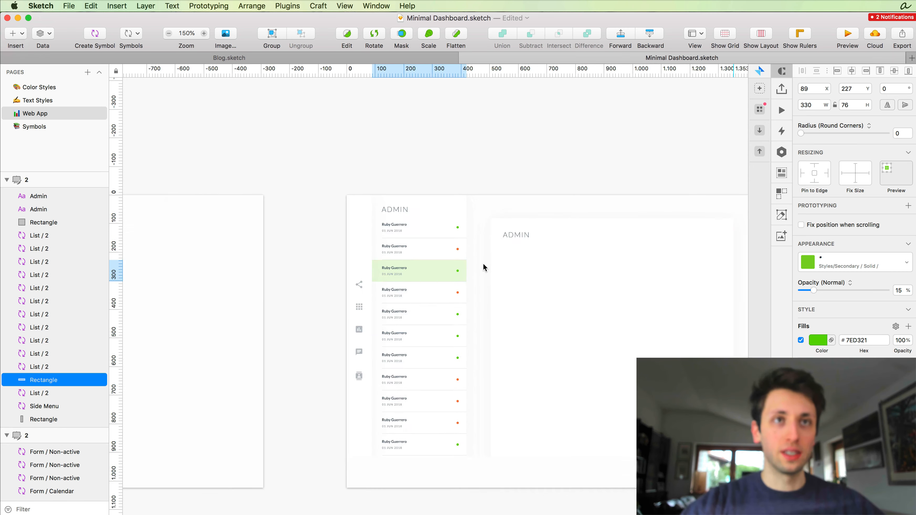
scroll(483, 263, right, 3)
scroll(464, 259, up, 3)
key(1)
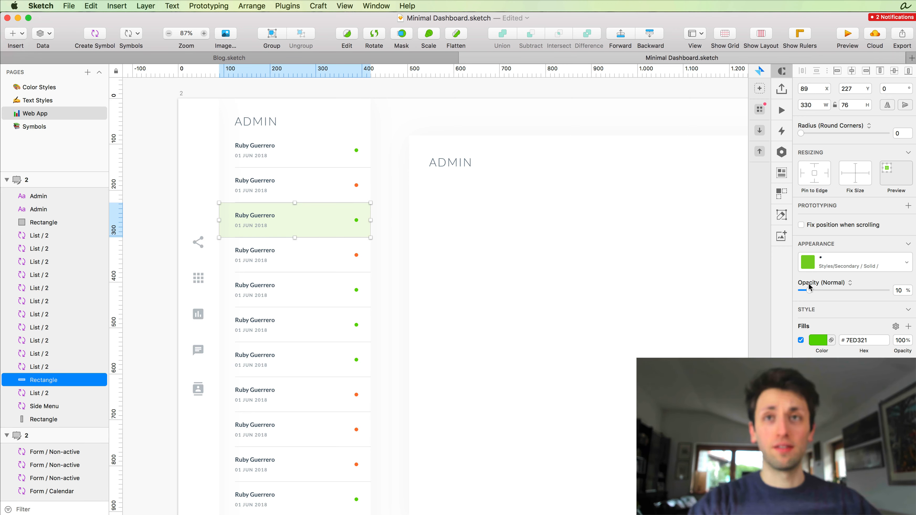
key(5)
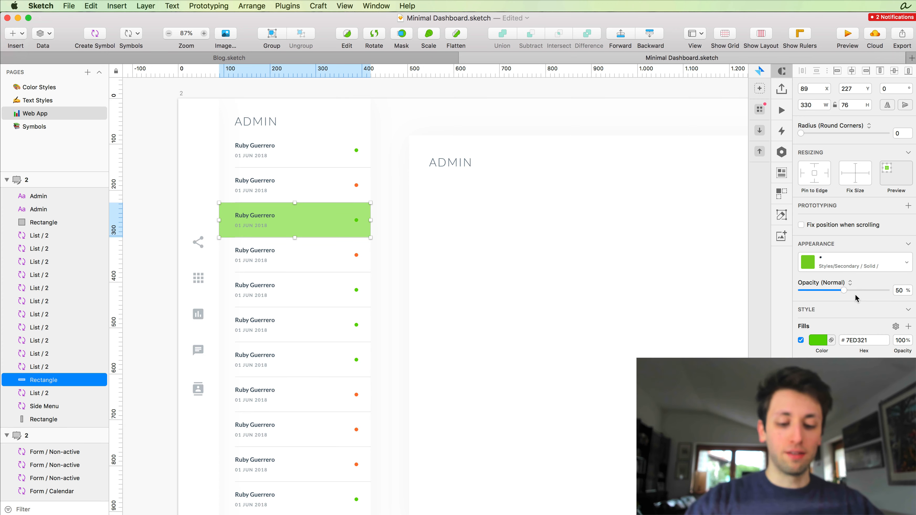
key(9)
key(2)
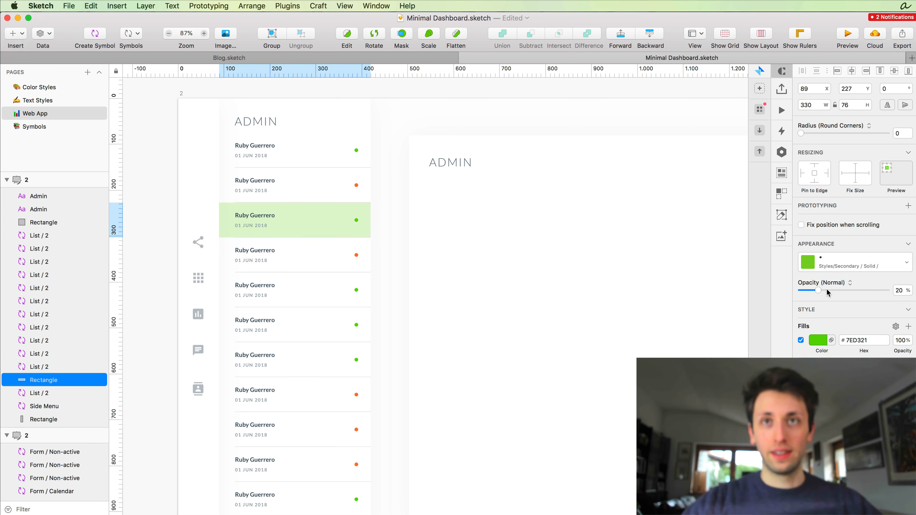
scroll(792, 290, down, 1)
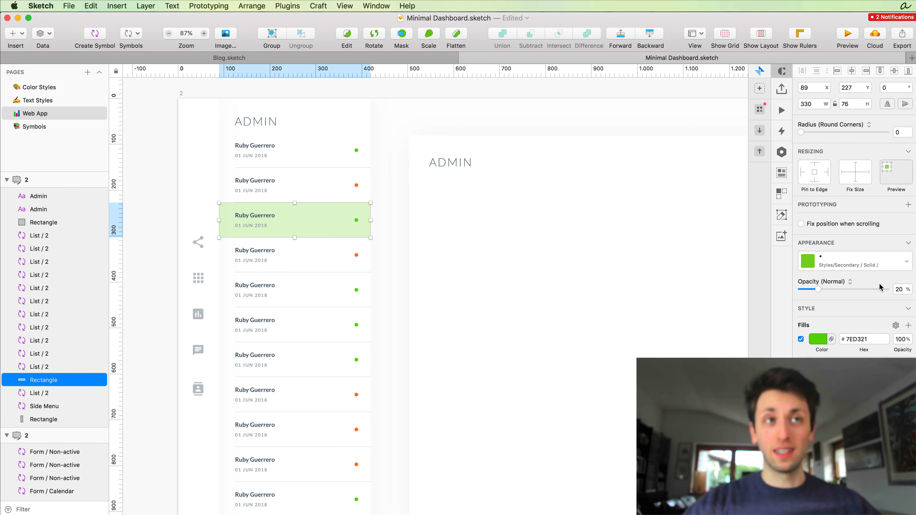
Step: Try the Border / Solid layer style on the third row's rectangle and replace it with Border 2 / Solid
click(858, 267)
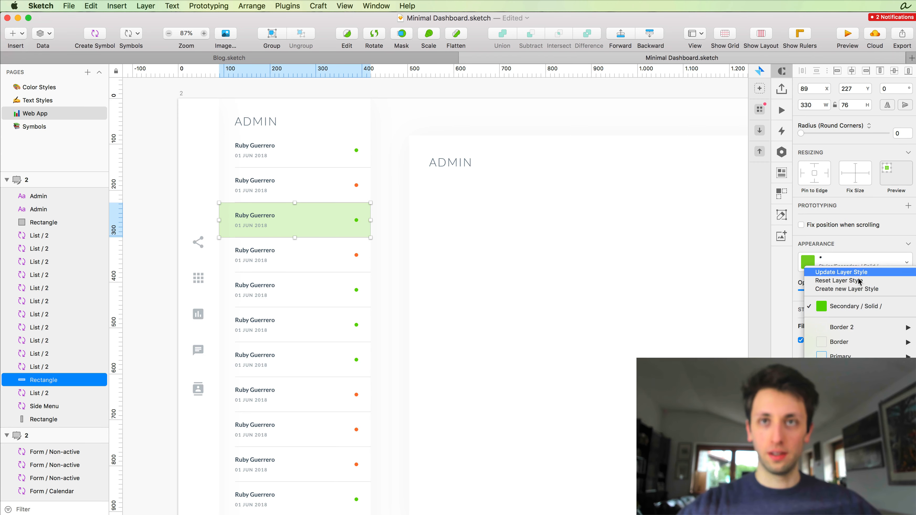
click(840, 342)
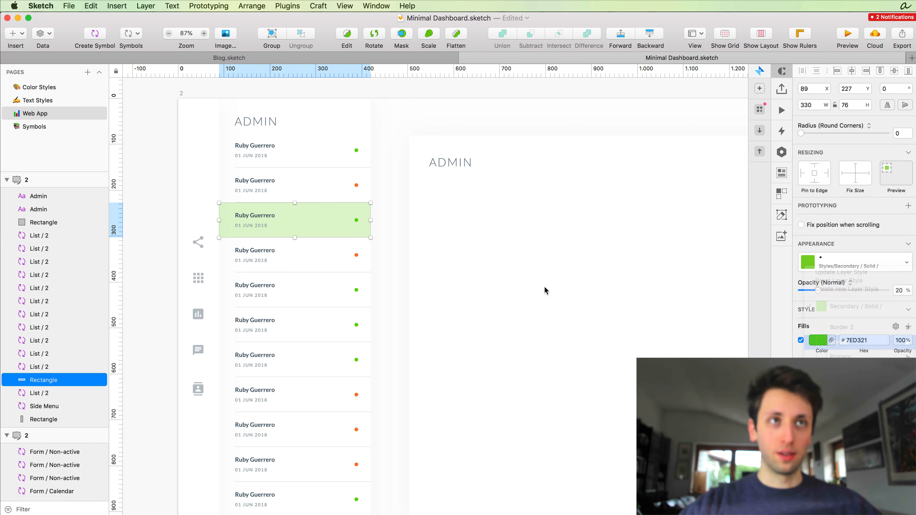
click(867, 269)
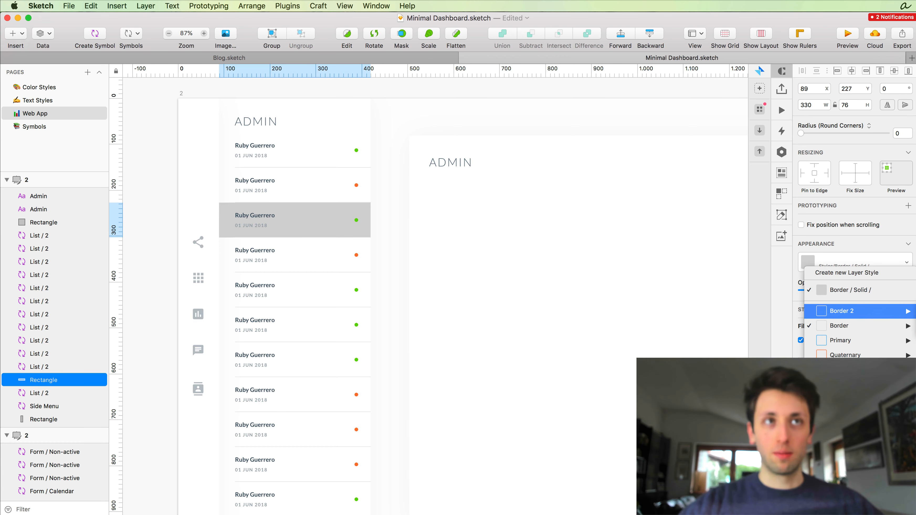
click(844, 310)
scroll(408, 257, down, 3)
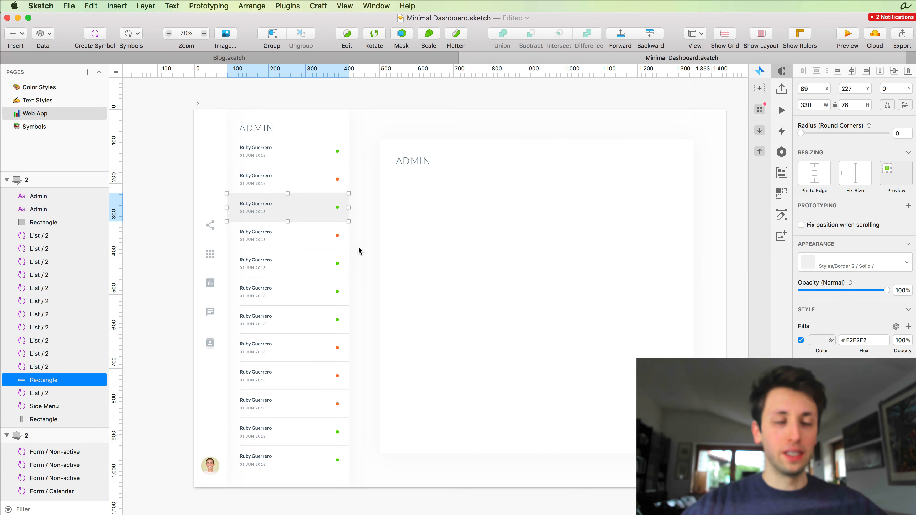
Step: Apply the UI States / Active layer style to the rectangle behind the third list row
key(4)
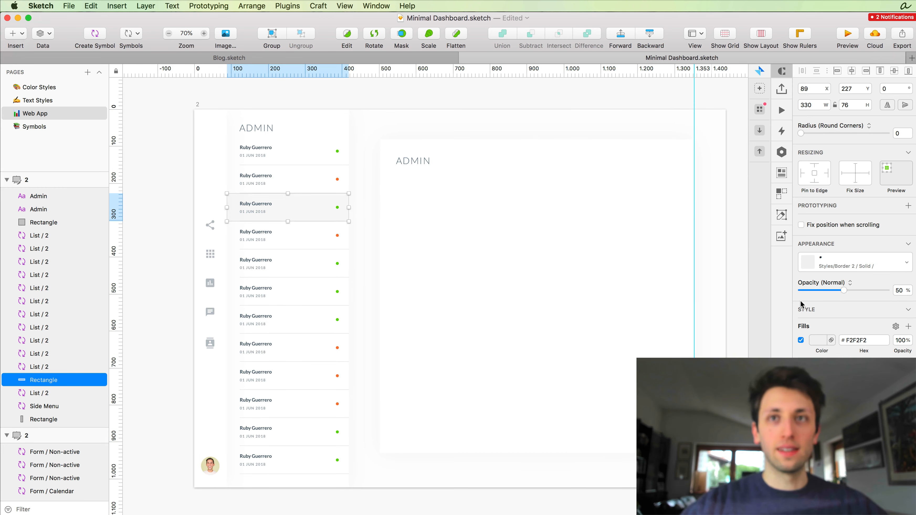
click(825, 262)
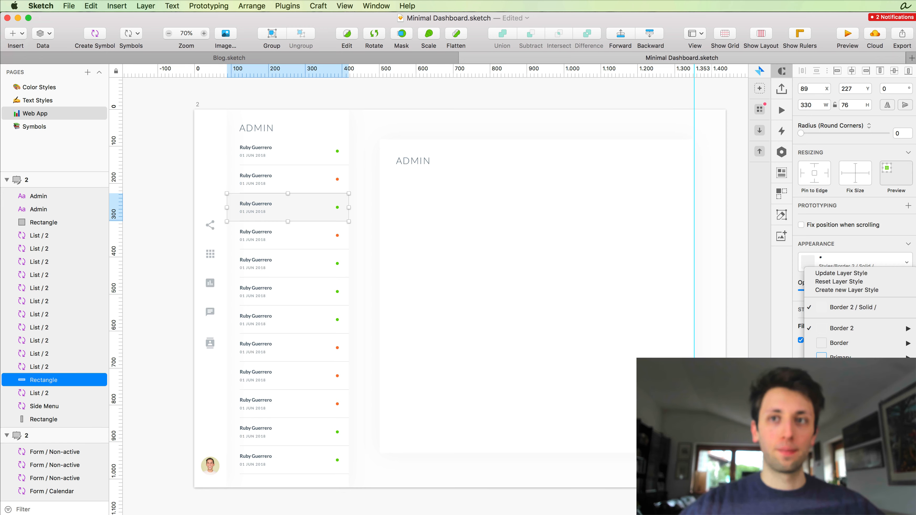
click(761, 415)
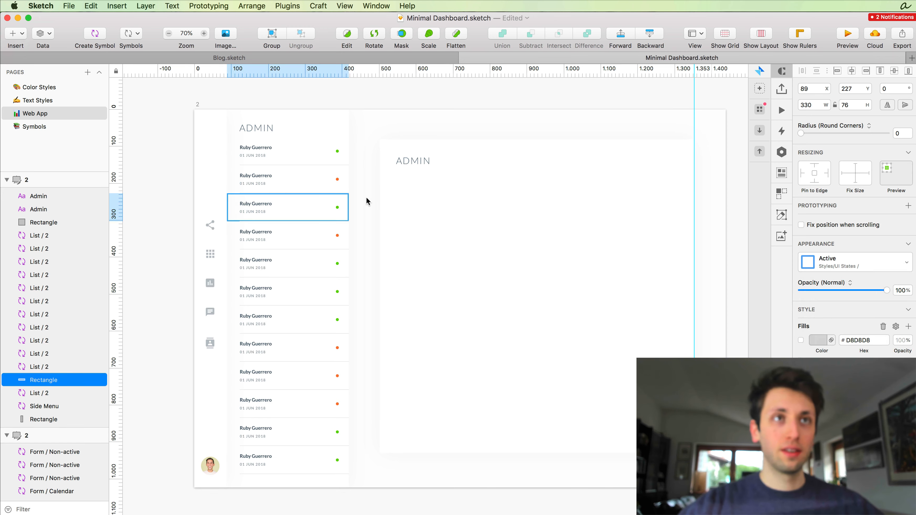
scroll(361, 202, up, 5)
scroll(362, 202, down, 3)
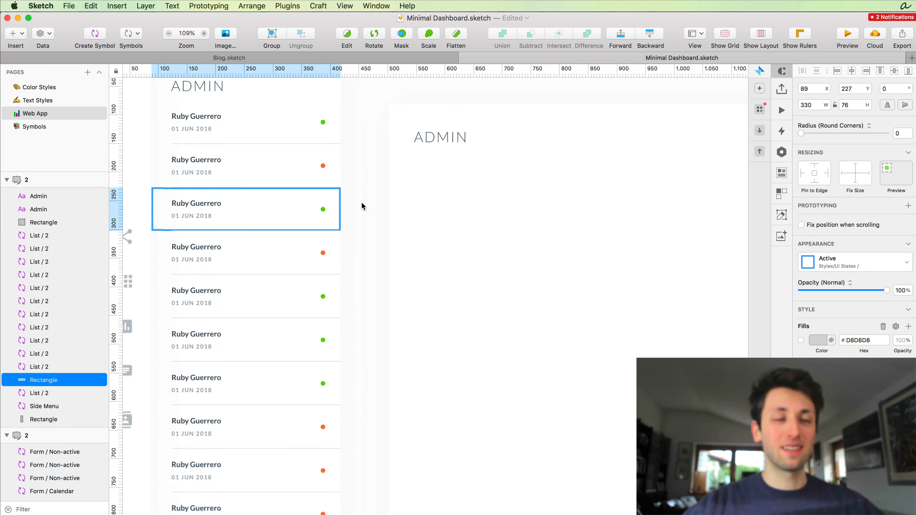
Step: Bring the third row's outlined rectangle forward in the layer stack, above the neighbouring list rows
click(621, 38)
click(622, 38)
click(622, 38)
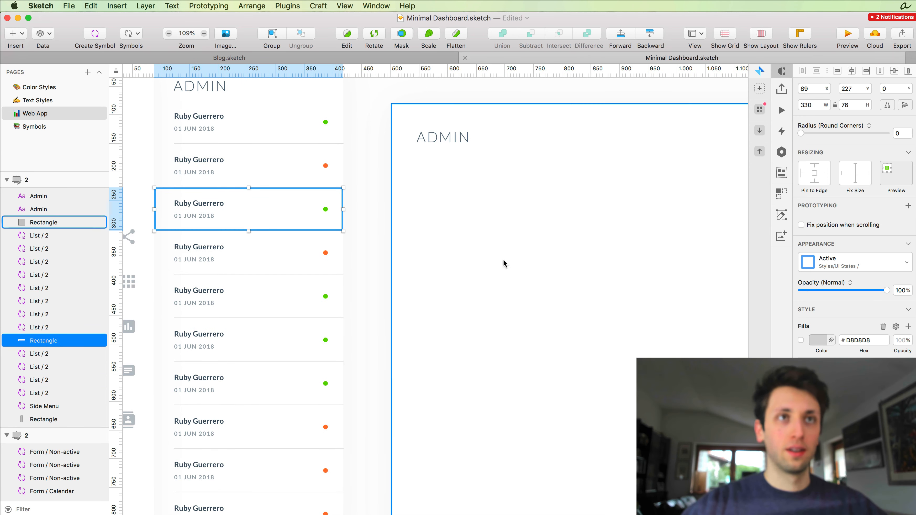
click(368, 285)
scroll(369, 294, up, 1)
scroll(357, 281, down, 3)
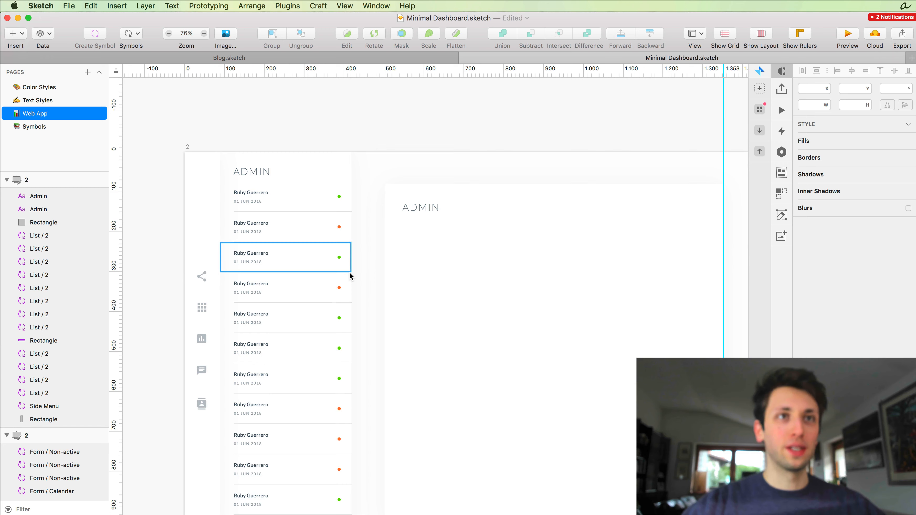
Step: Reduce the border thickness of the third row's rectangle
click(338, 245)
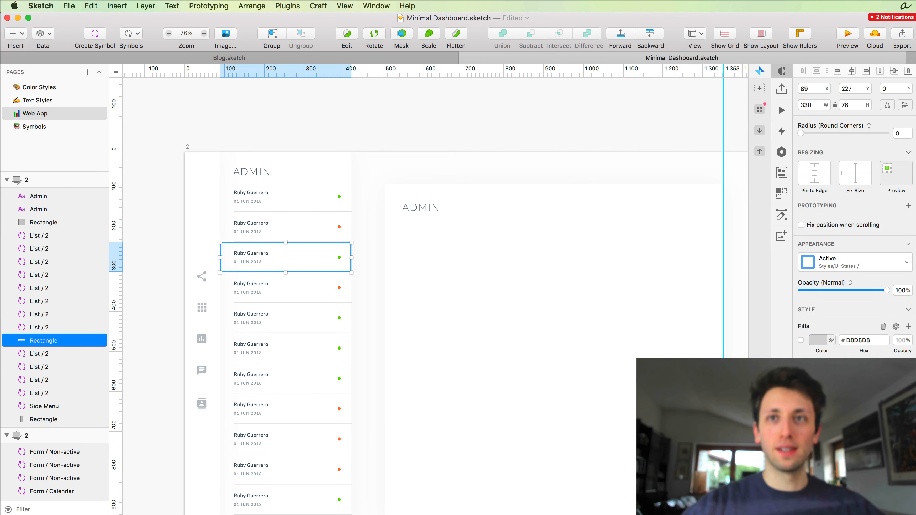
click(909, 383)
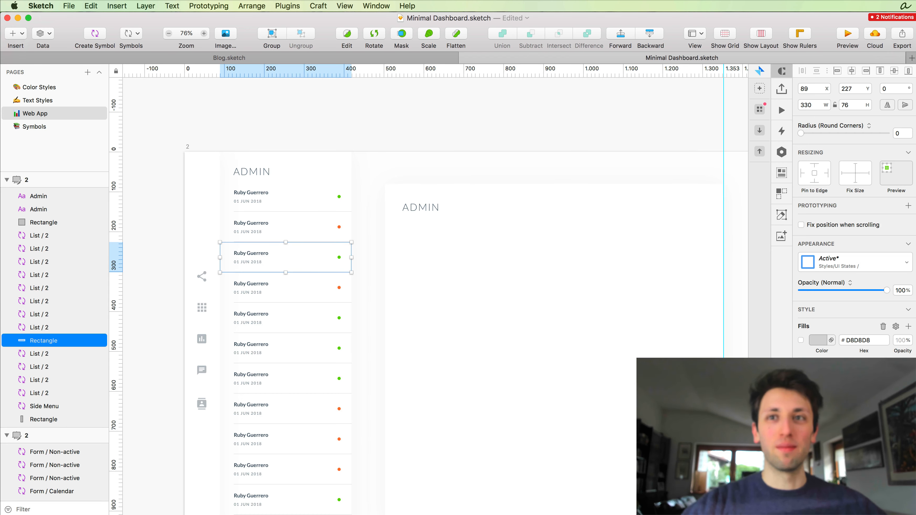
scroll(372, 328, down, 4)
key(Escape)
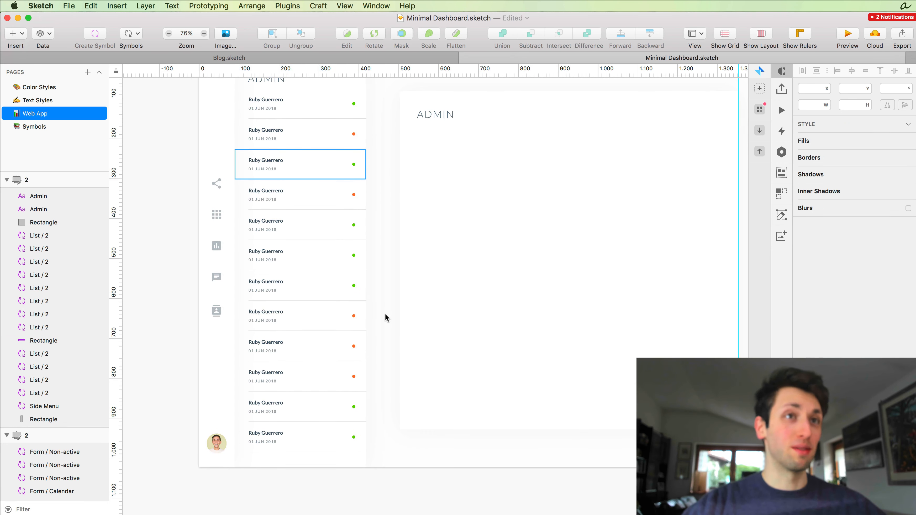
scroll(385, 318, up, 1)
Step: Enable the fill of the third row's rectangle and sample the grey of a row's date text, #9BA4AD, as its color
click(268, 189)
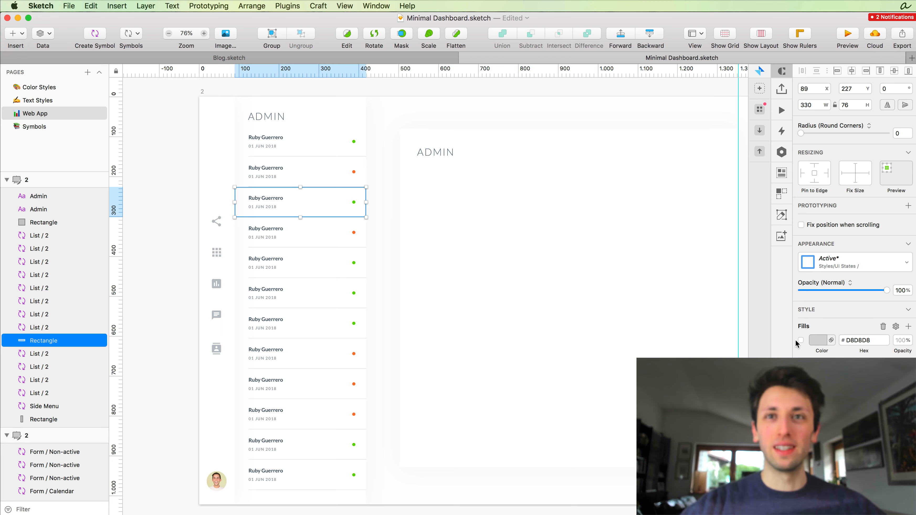
scroll(414, 296, up, 5)
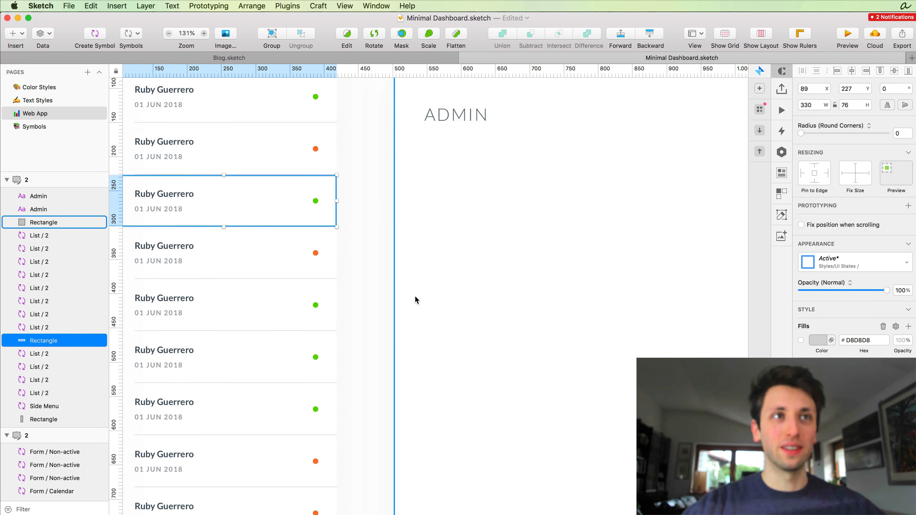
scroll(242, 170, up, 5)
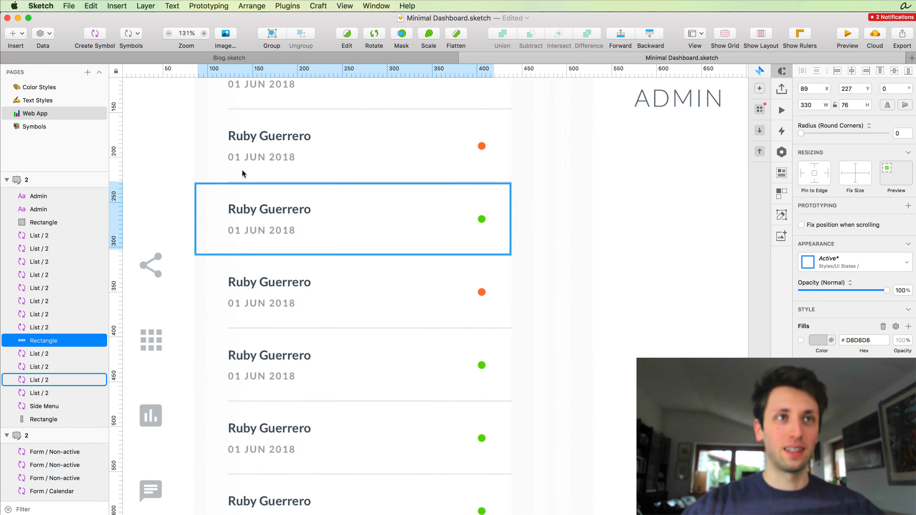
click(800, 339)
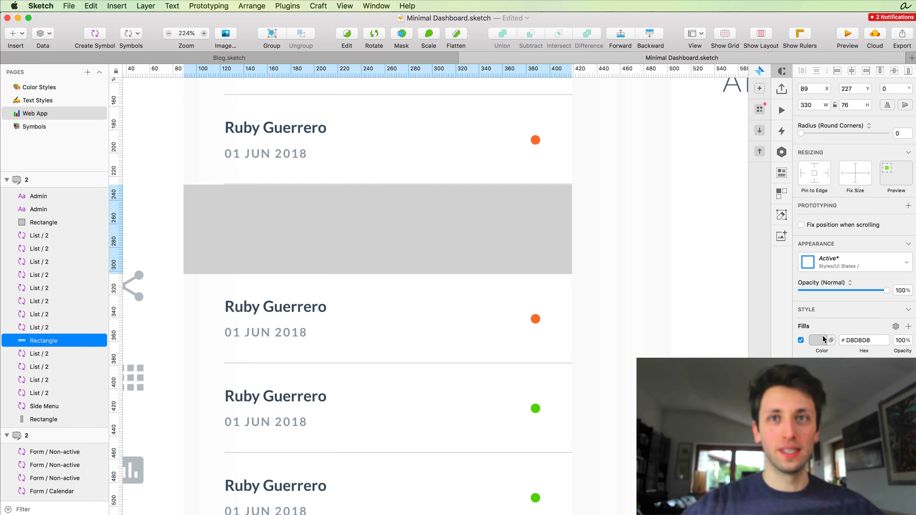
click(818, 340)
key(ctrl+c)
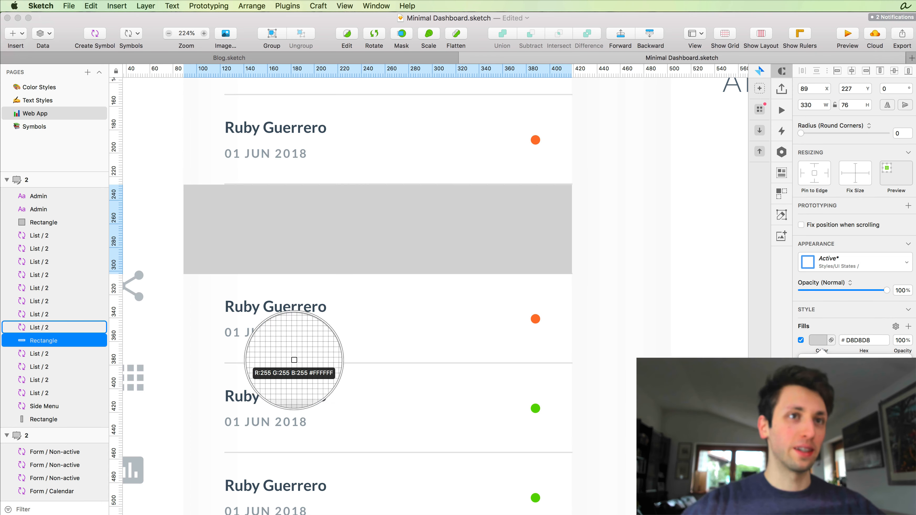
click(271, 331)
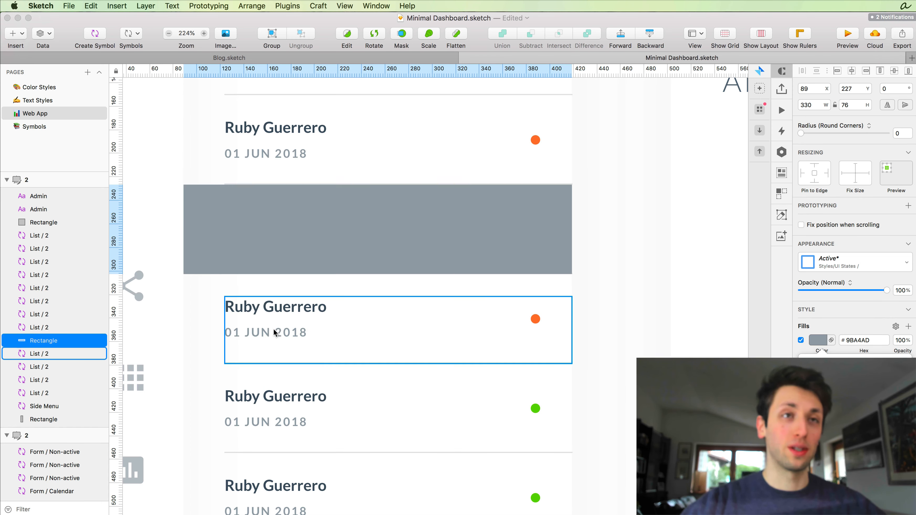
Step: Reduce the third row rectangle's opacity to 10% and shift its fill color to light blue #ACCFF2
key(1)
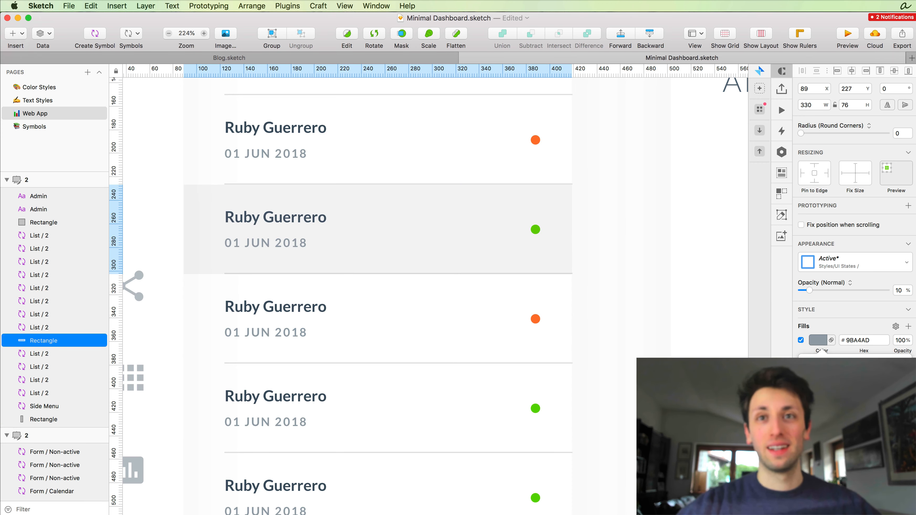
drag(811, 407, 824, 398)
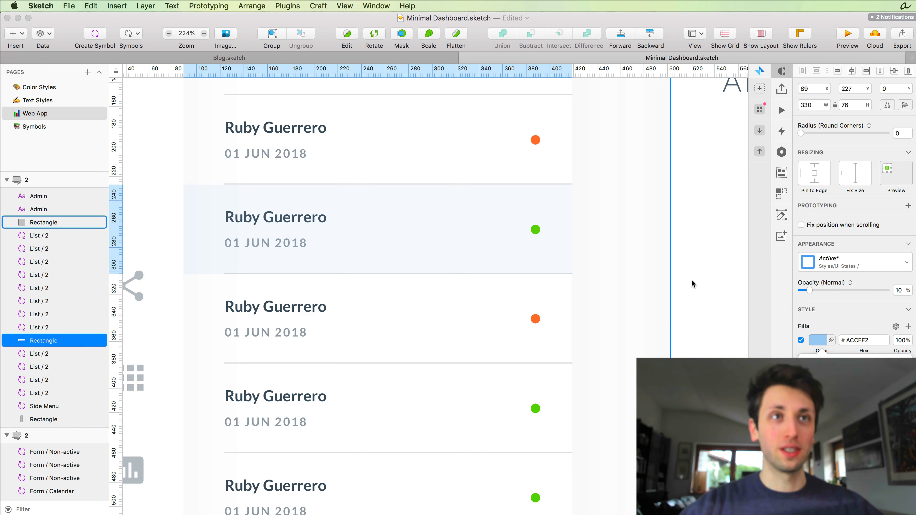
scroll(691, 279, down, 5)
scroll(692, 279, right, 3)
scroll(464, 230, up, 4)
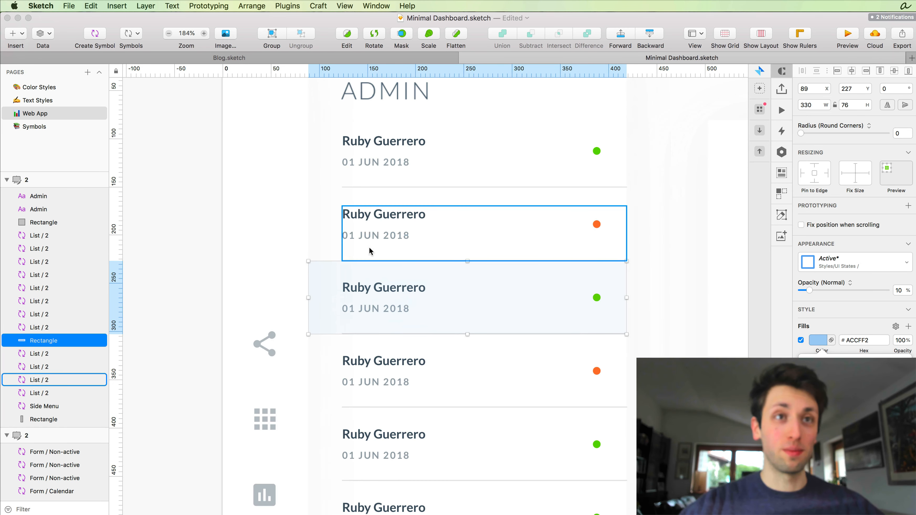
scroll(439, 275, right, 2)
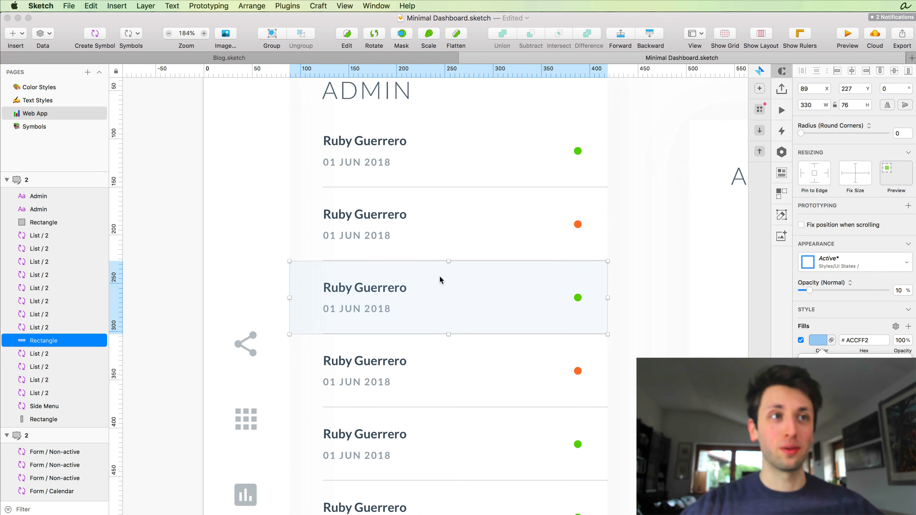
scroll(260, 293, right, 2)
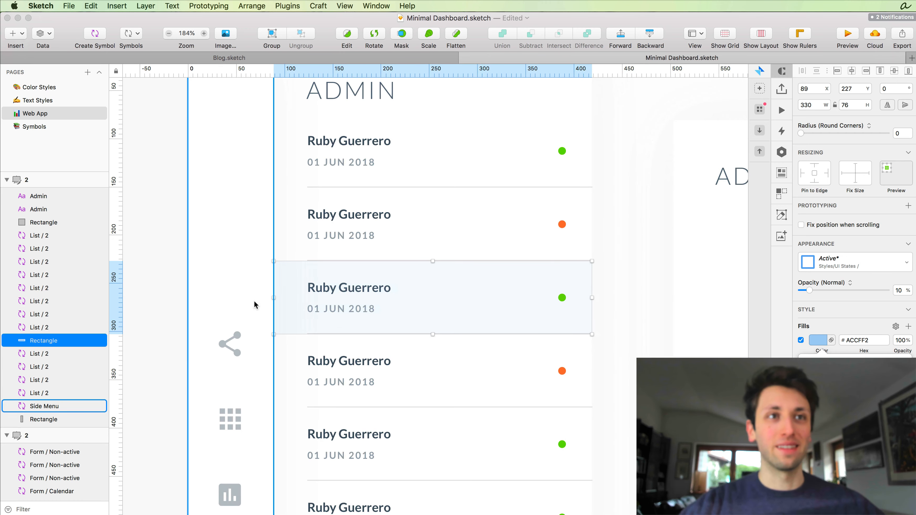
Step: Bring the Side Menu symbol to the front of the artboard's layer stack
click(54, 405)
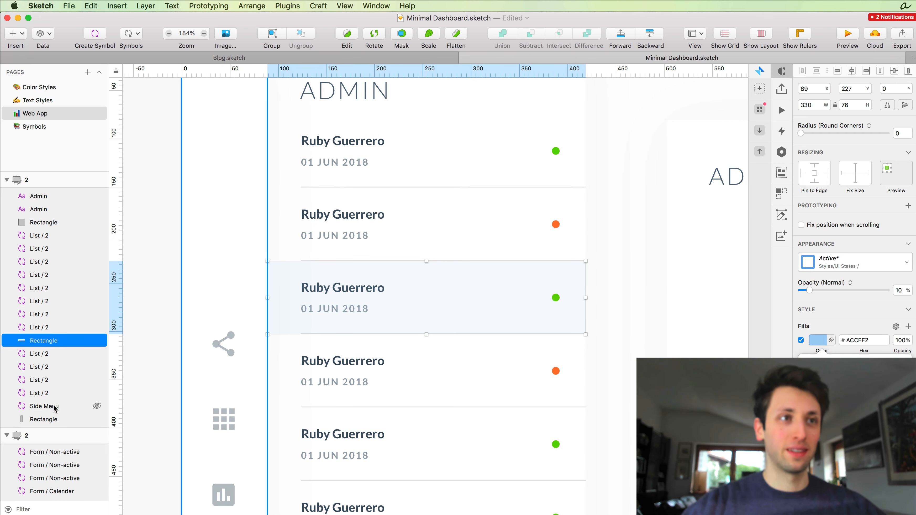
click(50, 406)
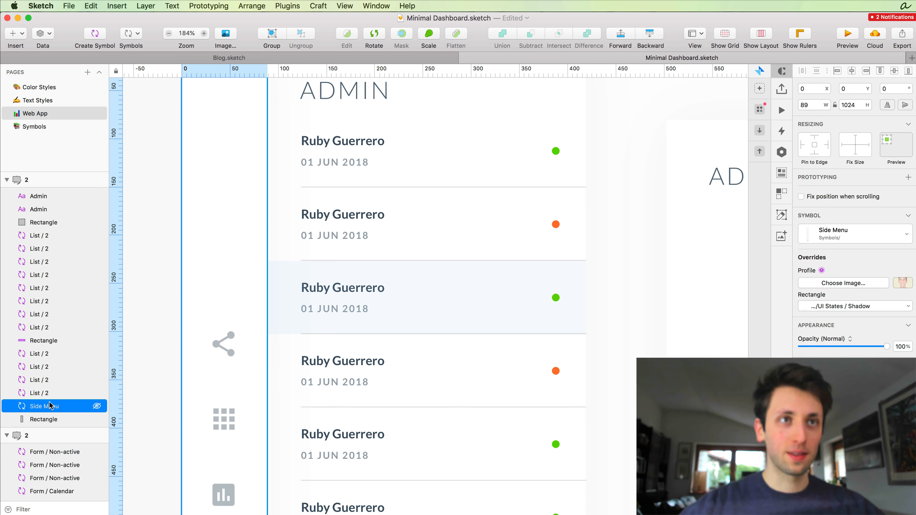
click(671, 253)
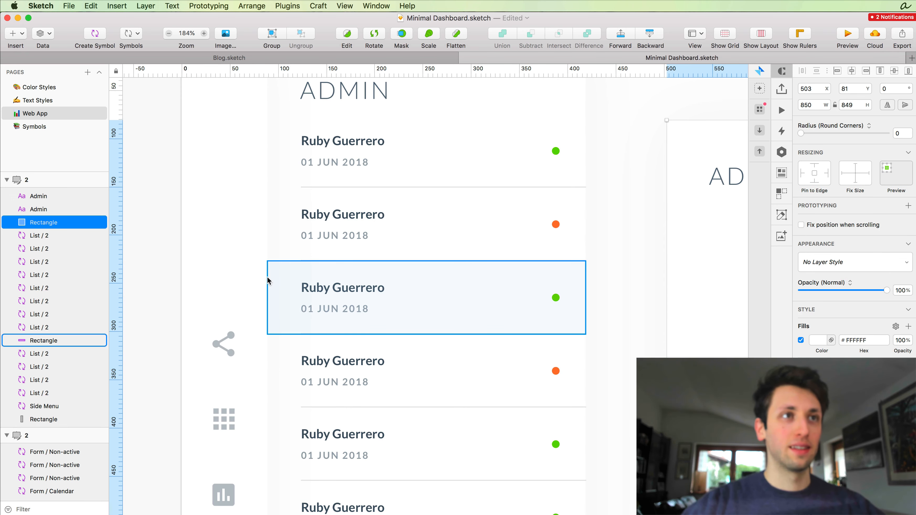
click(36, 406)
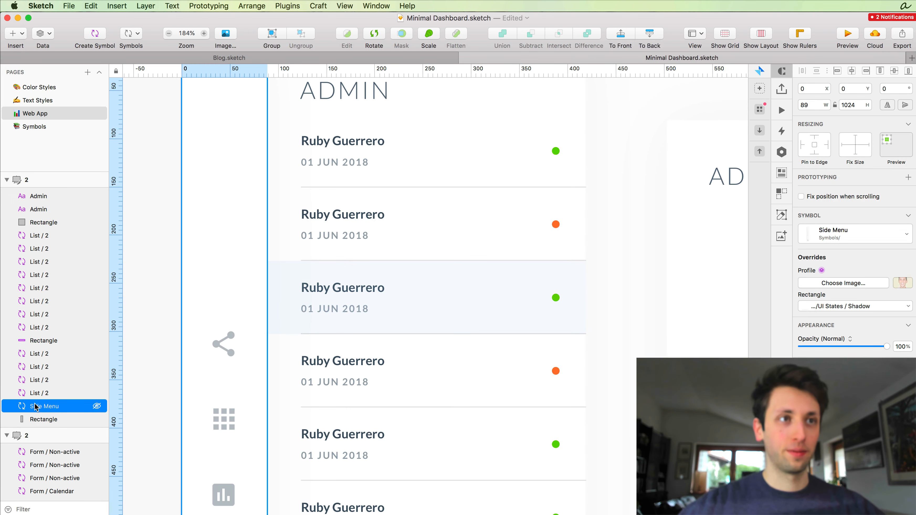
key(ctrl+alt+super+Up)
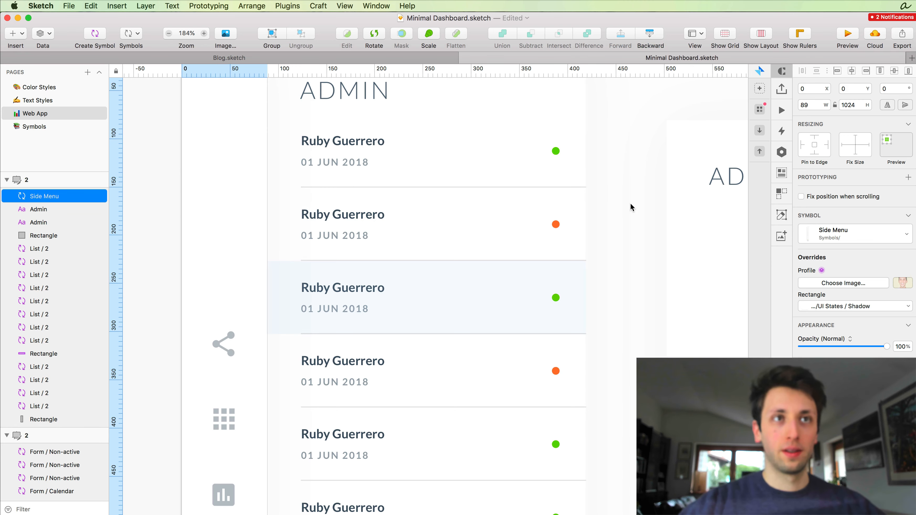
click(630, 207)
Step: Change the fill color of the third row's highlight rectangle to the muted blue-grey #BACBDC
click(302, 268)
scroll(303, 267, right, 3)
scroll(302, 268, down, 3)
scroll(303, 265, down, 8)
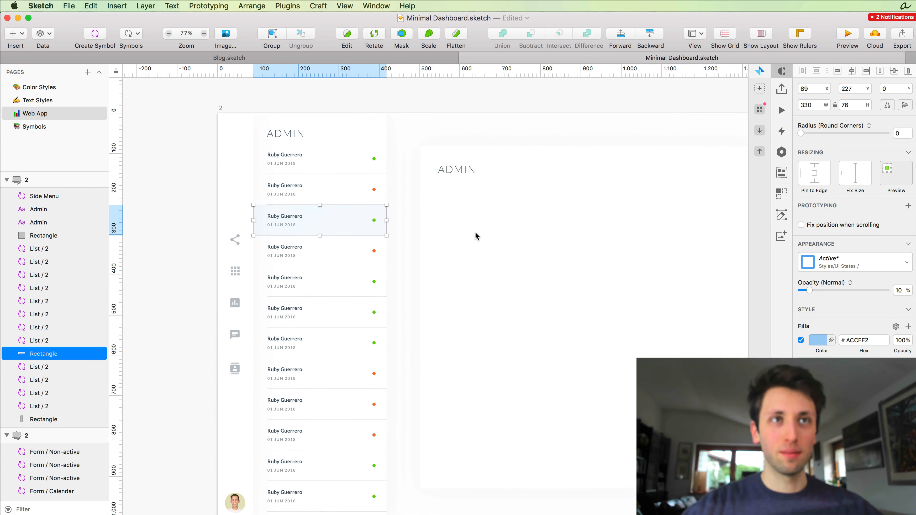
click(374, 247)
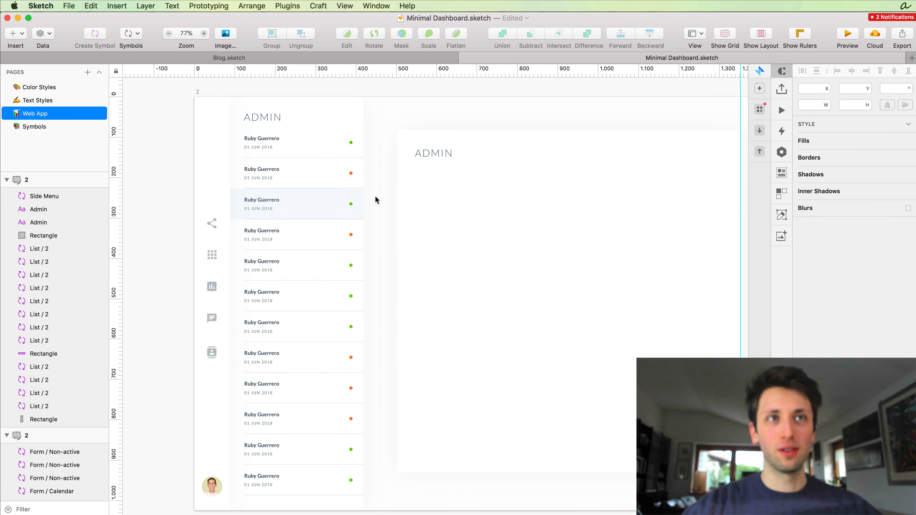
click(359, 195)
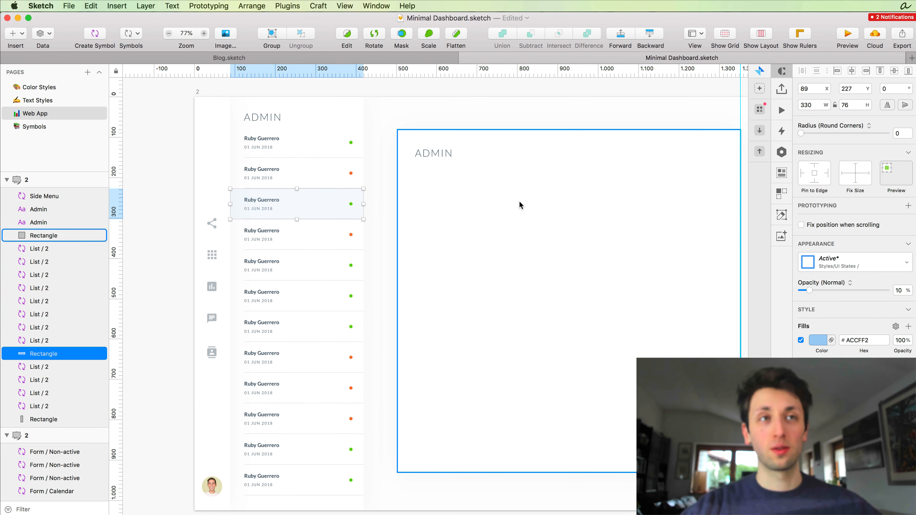
click(818, 340)
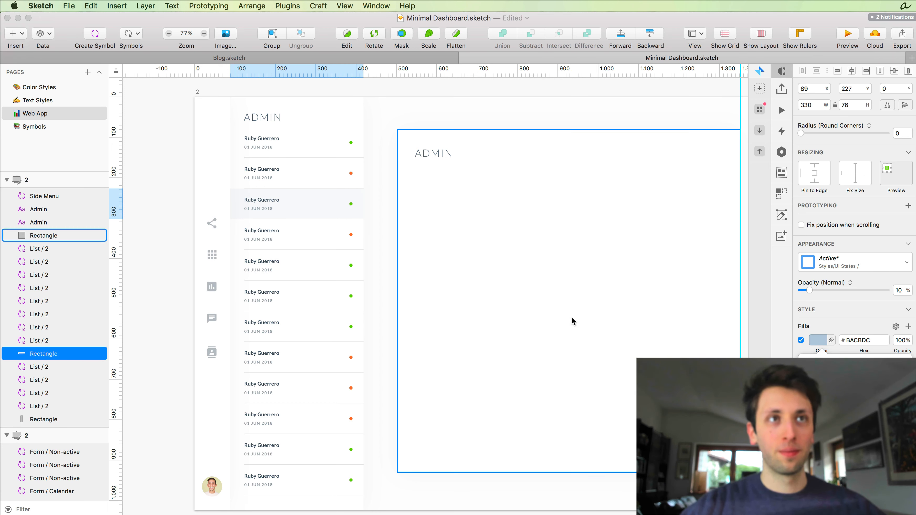
click(384, 190)
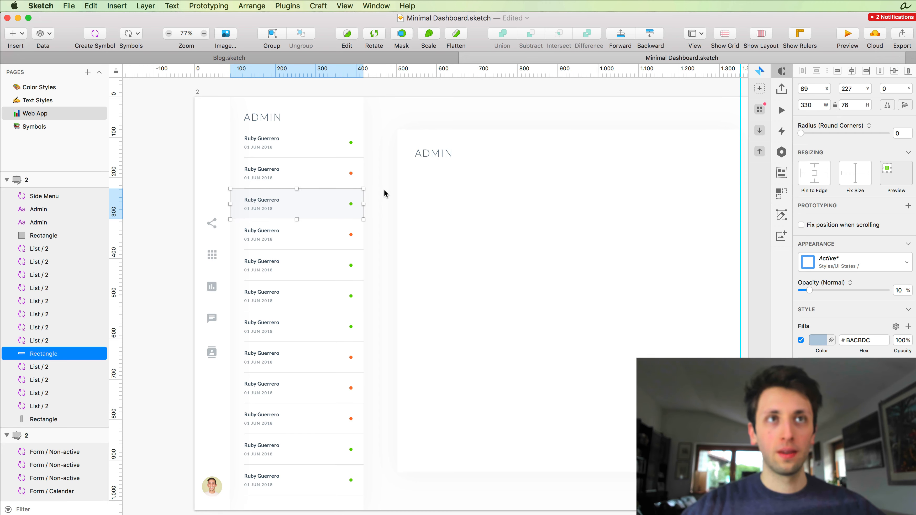
scroll(384, 190, right, 2)
click(377, 190)
click(354, 191)
scroll(354, 190, right, 2)
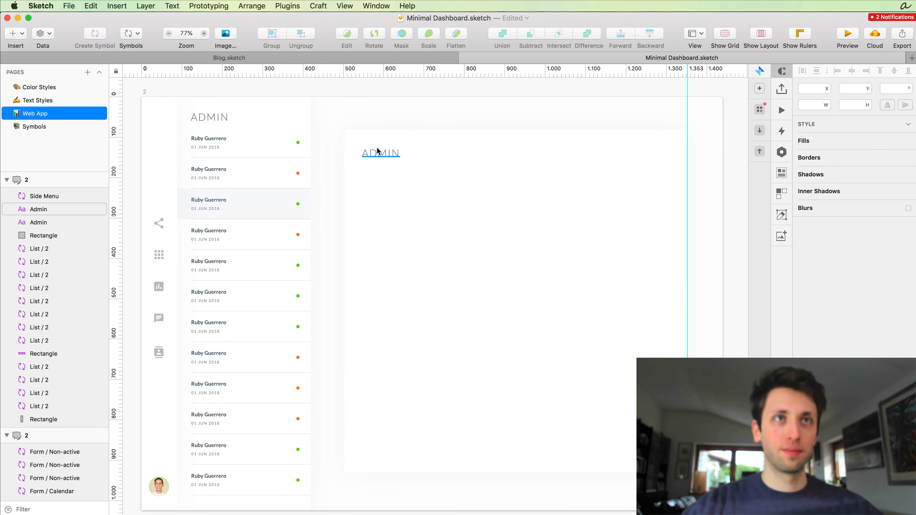
Step: Apply the Heading 1 / Left text style to the content card's title and change its text to "Overview"
click(387, 157)
click(849, 241)
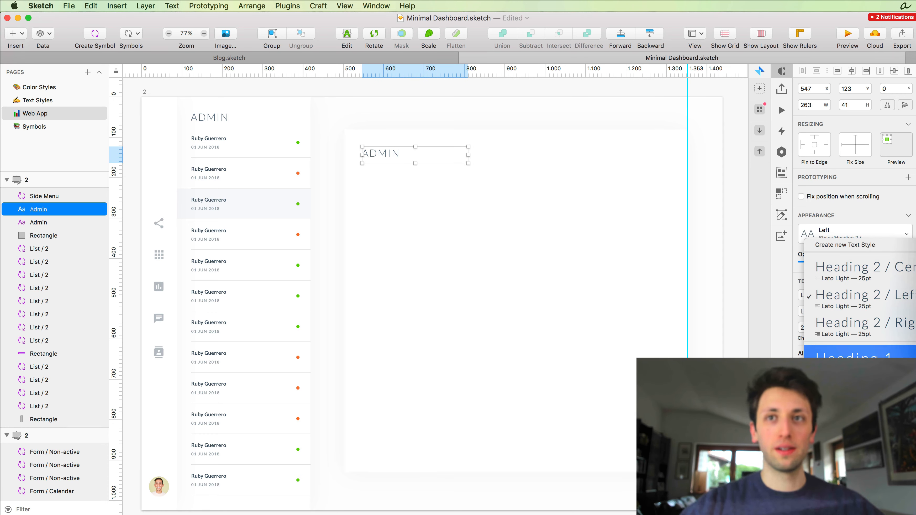
click(858, 355)
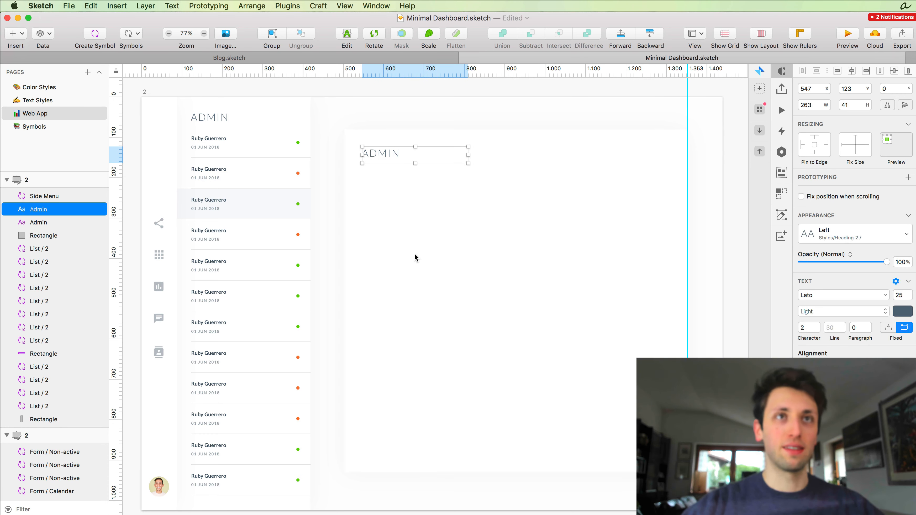
click(414, 157)
double_click(414, 156)
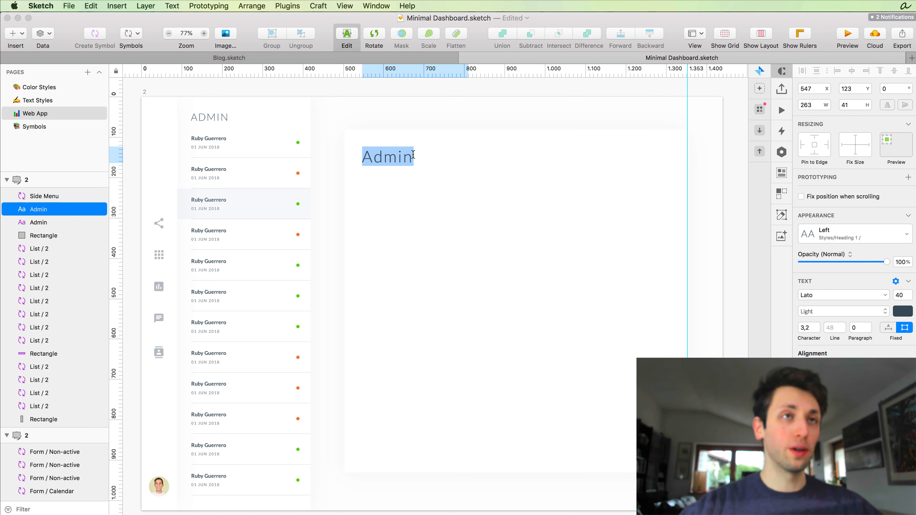
text(Overview)
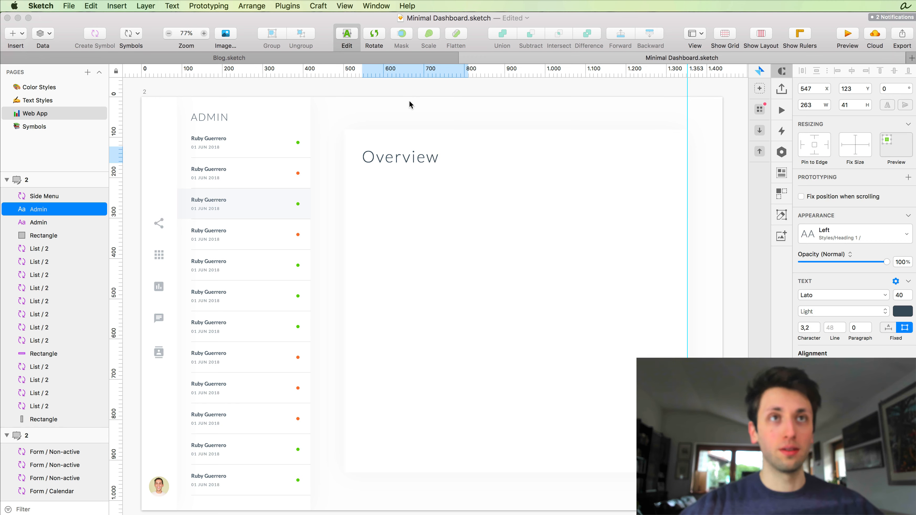
Step: Finish the title text and move the Overview title inward on the content card to X 562, Y 132
key(Escape)
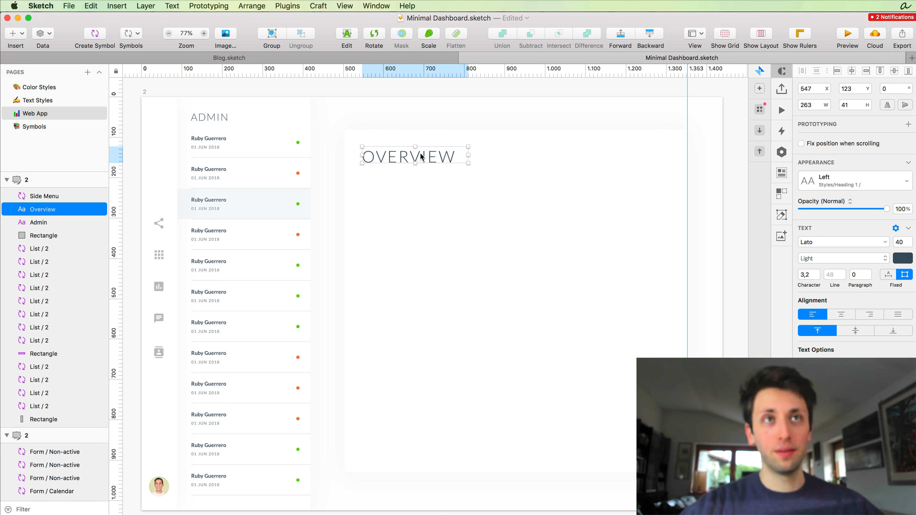
key(shift+Right)
key(shift+Down)
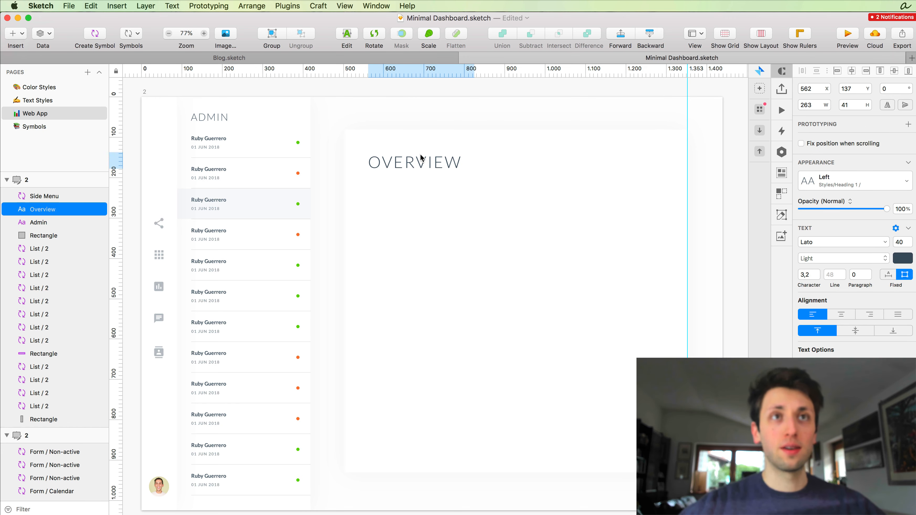
click(311, 171)
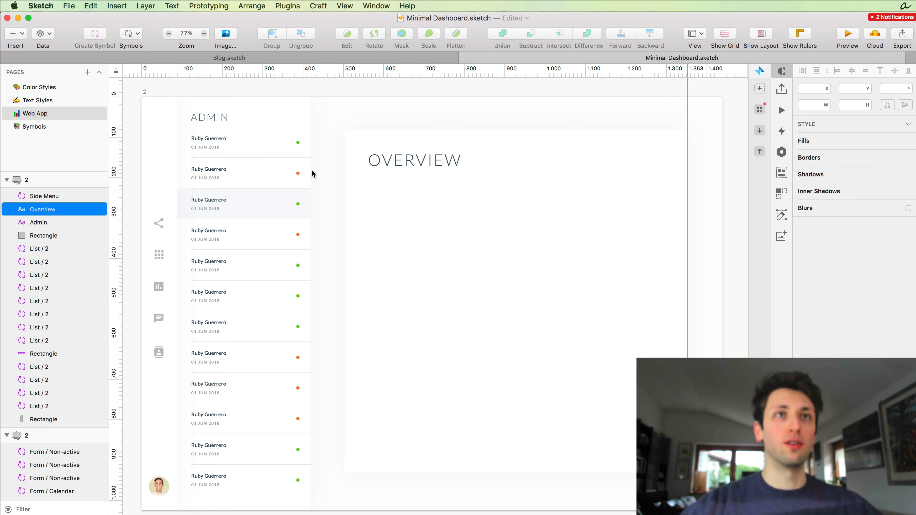
Step: Examine the Bank Accounts artboard's heading and table layout as a reference for the Admin screen
scroll(311, 170, down, 2)
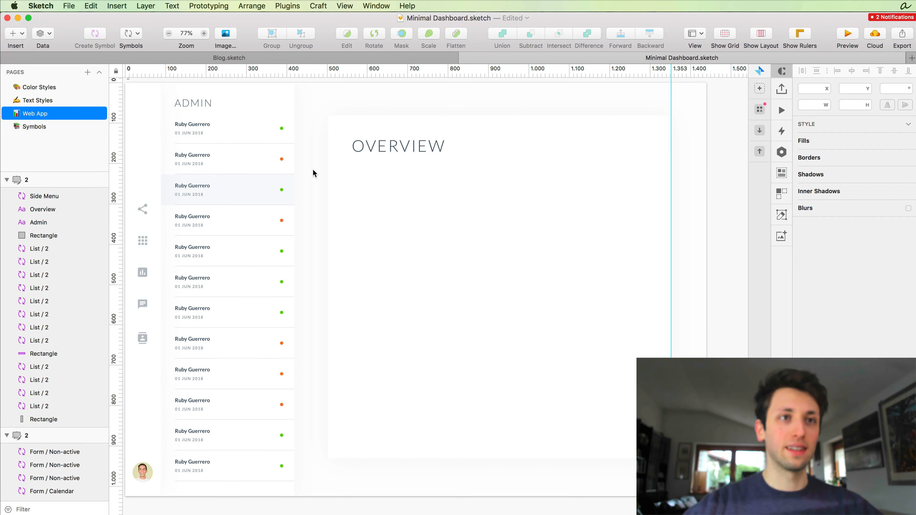
scroll(312, 170, up, 2)
scroll(420, 177, down, 2)
scroll(420, 177, left, 15)
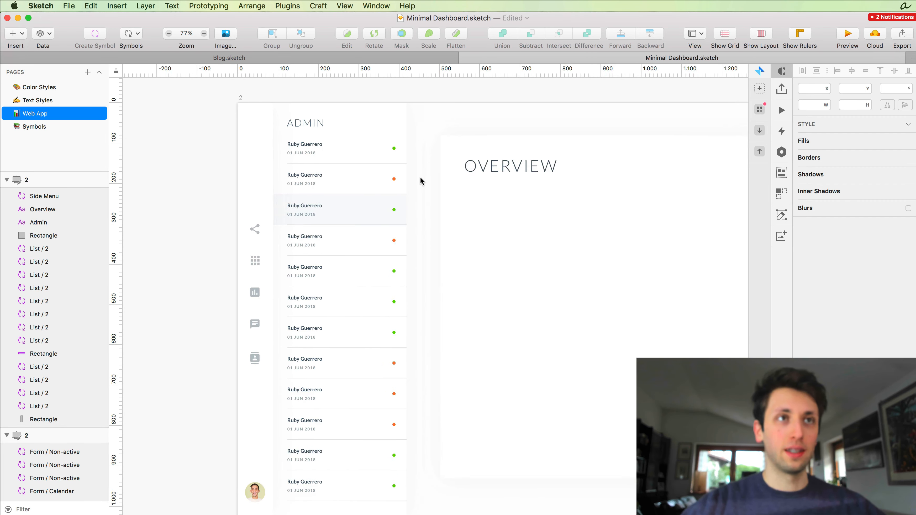
scroll(420, 178, left, 10)
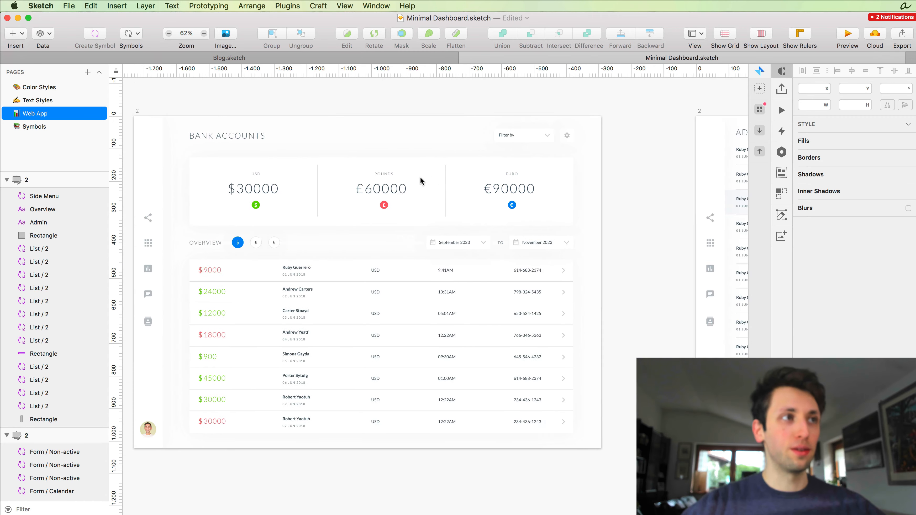
scroll(420, 176, right, 7)
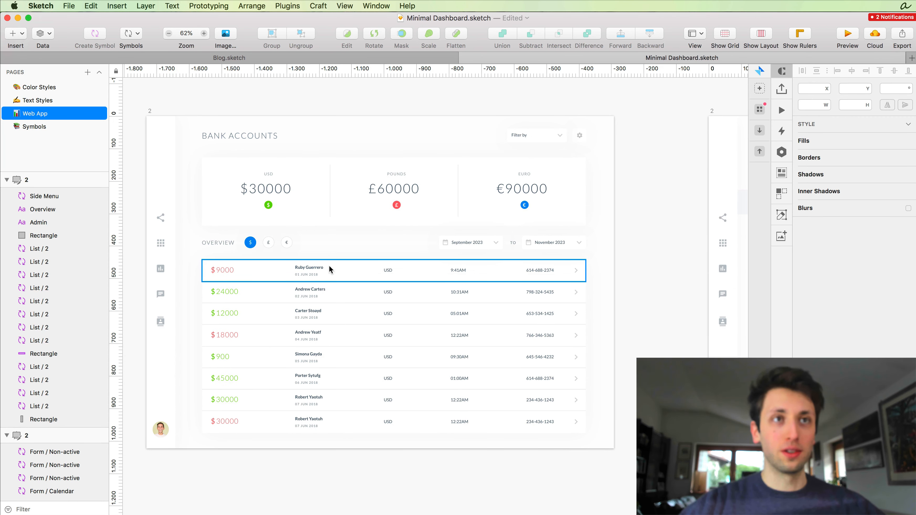
scroll(326, 268, right, 20)
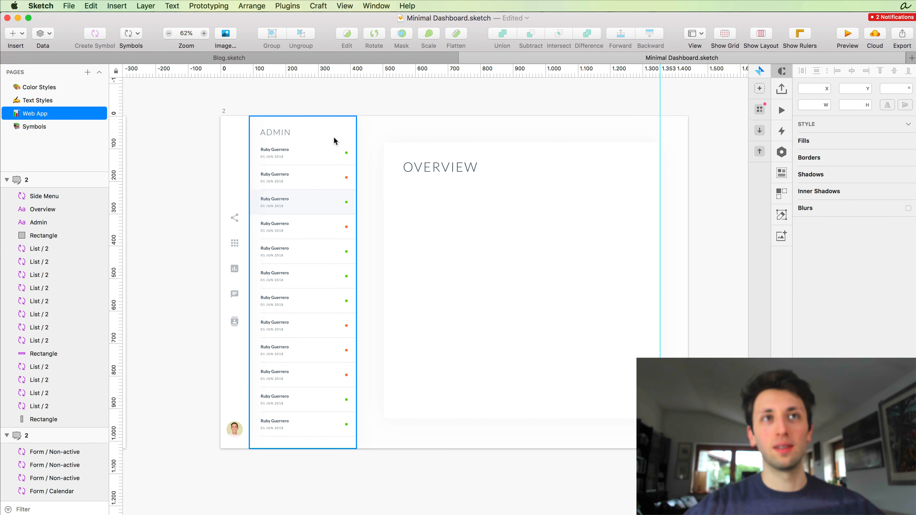
Step: Apply the Admin heading's Heading 2 / Left text style to the Overview title on the content card
click(419, 170)
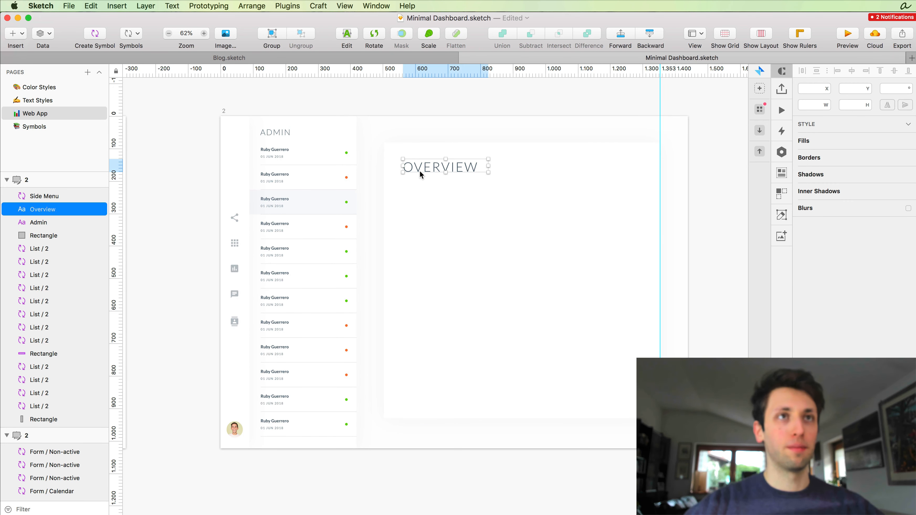
click(275, 133)
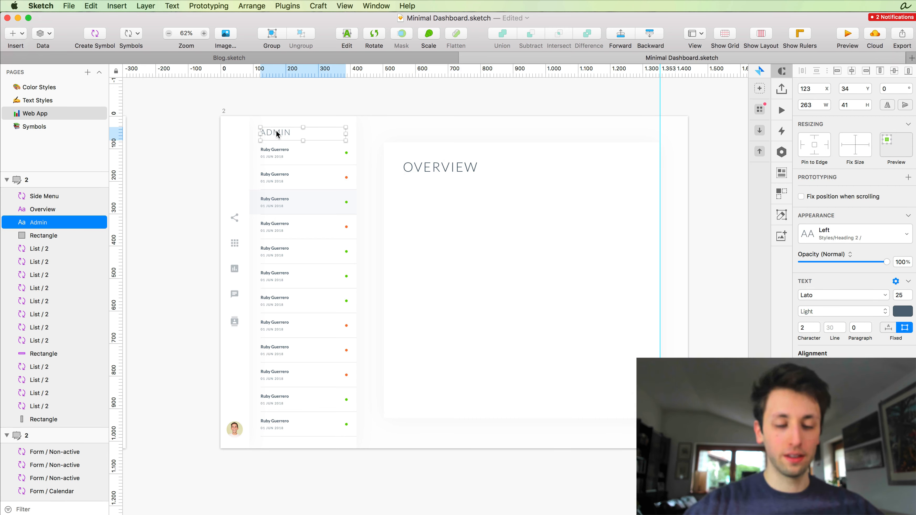
click(450, 163)
key(alt+super+v)
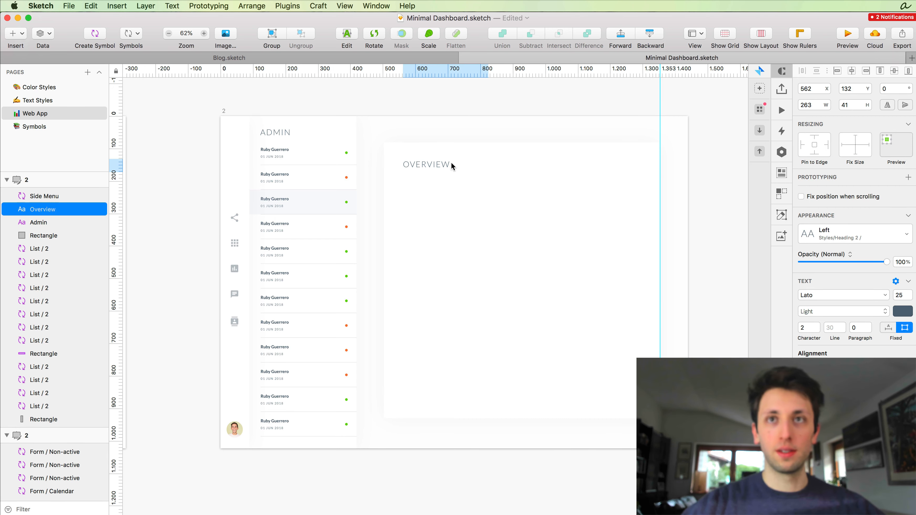
click(404, 103)
Step: Nudge the Overview title up 4 px to Y 128
click(427, 165)
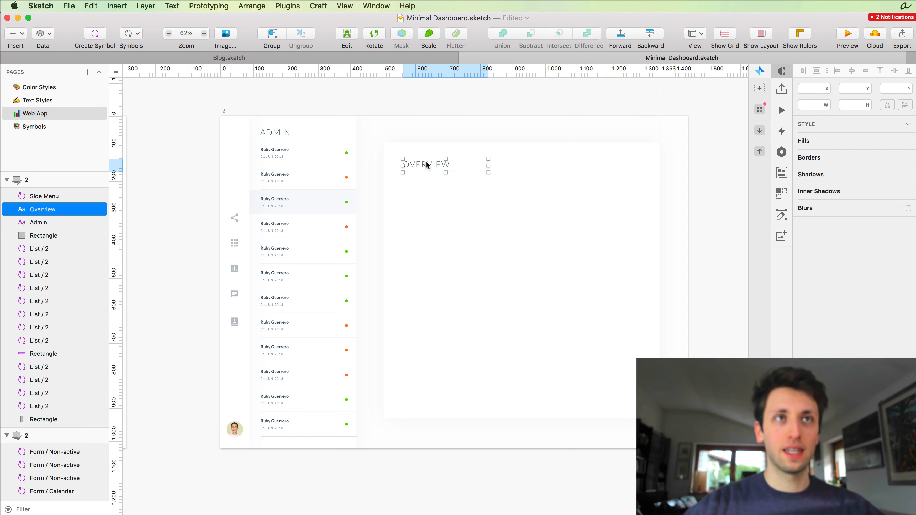
key(Up)
key(Up)
key(Up)
key(Up)
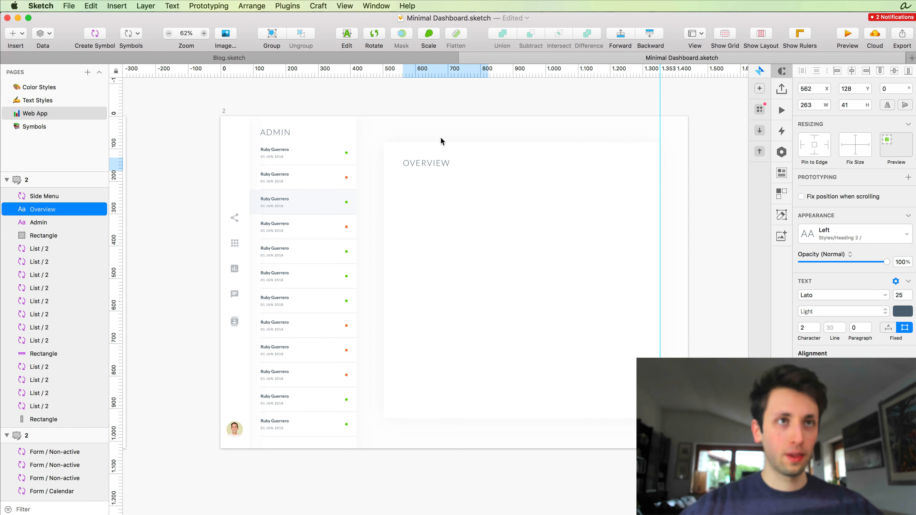
Step: Copy the divider line from the List / 2 symbol master and go back to the Overview card on the artboard
click(310, 158)
double_click(313, 163)
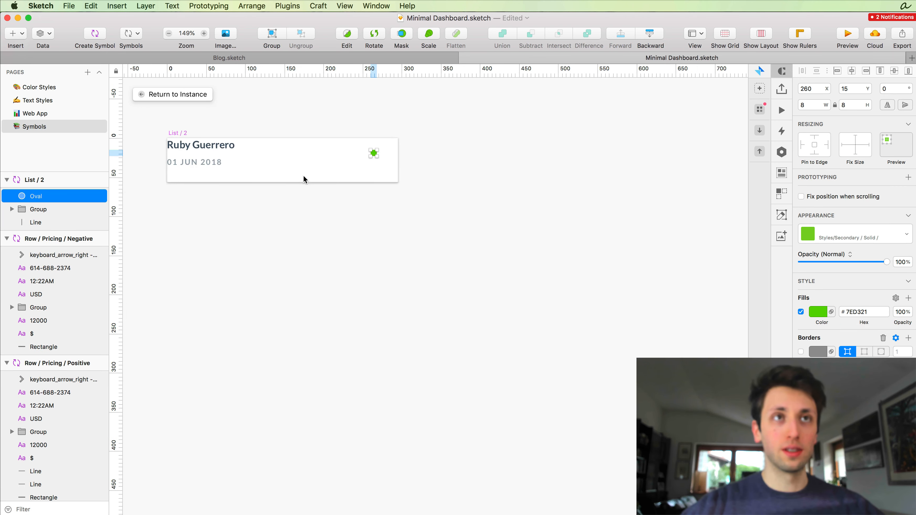
click(303, 179)
key(super+c)
key(Page_Up)
scroll(304, 179, right, 3)
scroll(392, 145, up, 5)
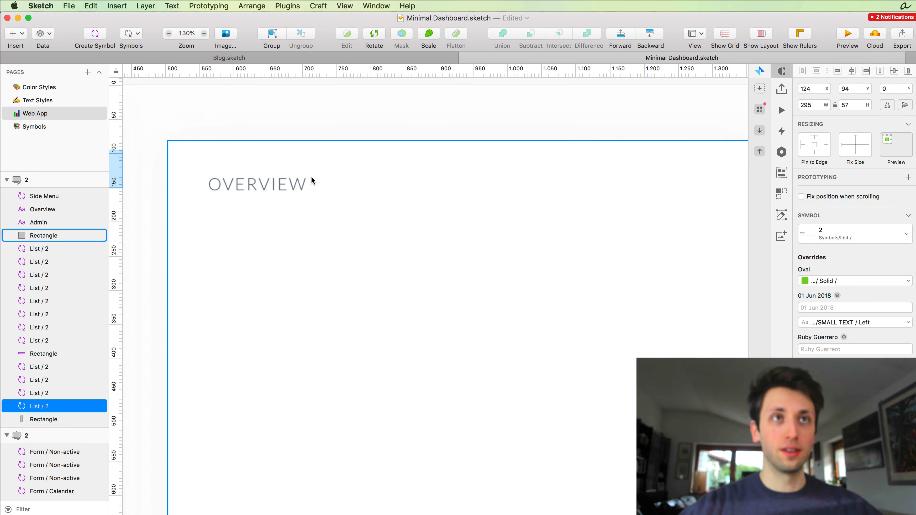
Step: Paste the divider line onto the card and place it below the Overview title at Y 203,5, aligned with the title's left edge
click(262, 182)
key(super+v)
drag(394, 300, 267, 223)
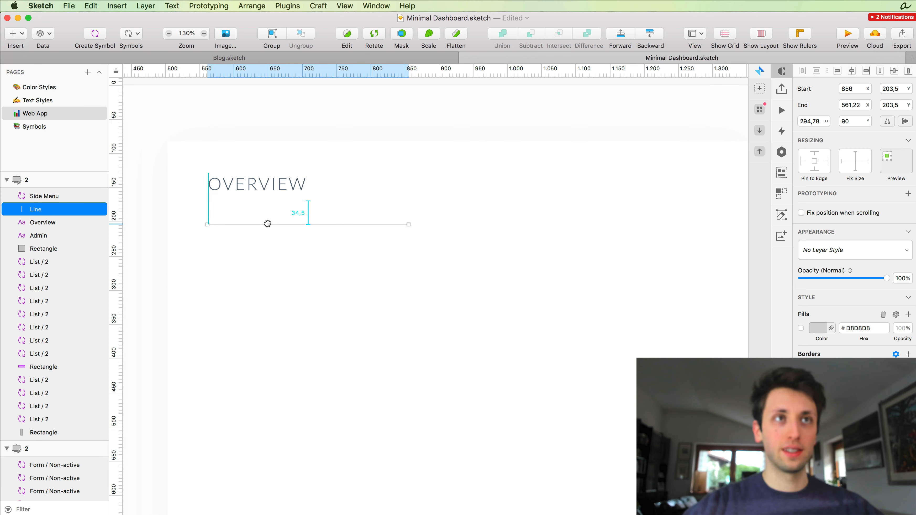
Step: Stretch the divider line across the content card to a length of about 731 px
scroll(267, 223, down, 5)
drag(348, 224, 512, 224)
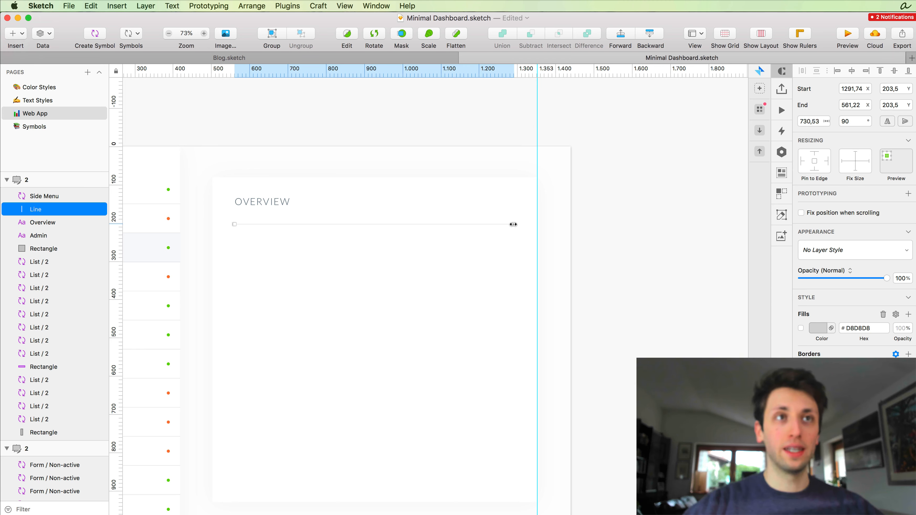
click(578, 257)
Step: Copy the name and date text group from the List / 2 symbol master and return to the artboard
scroll(578, 258, left, 2)
scroll(578, 257, down, 2)
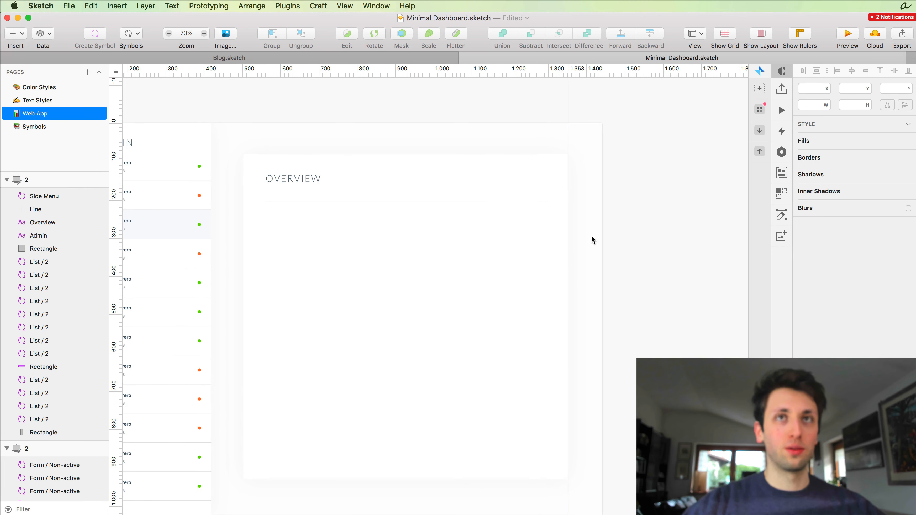
scroll(616, 180, left, 5)
scroll(617, 180, down, 1)
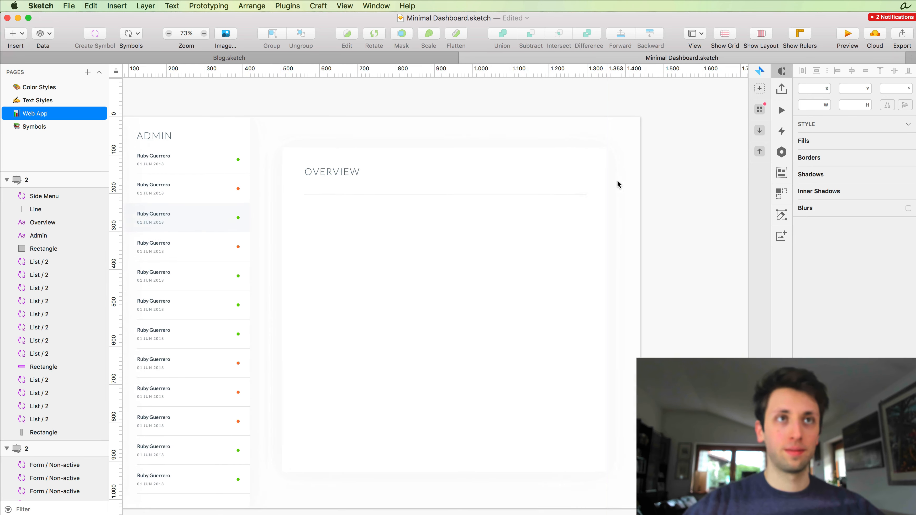
click(169, 212)
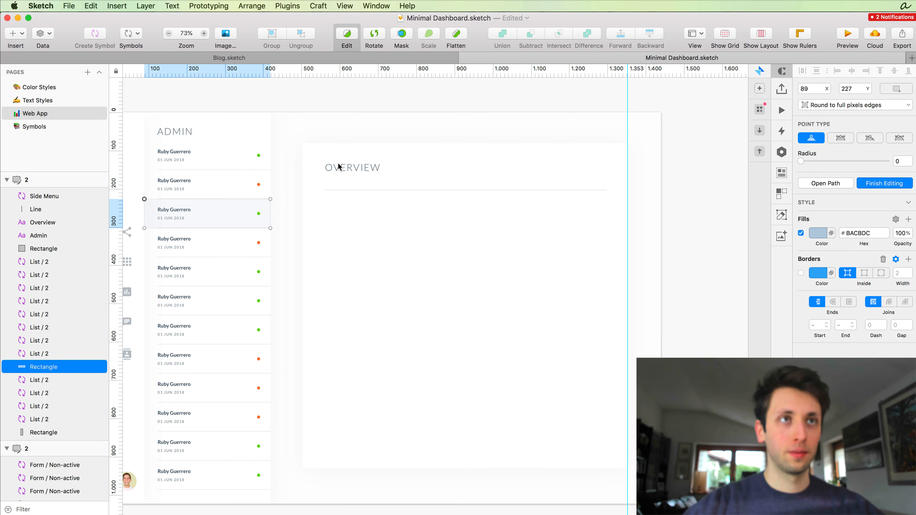
click(177, 183)
double_click(177, 183)
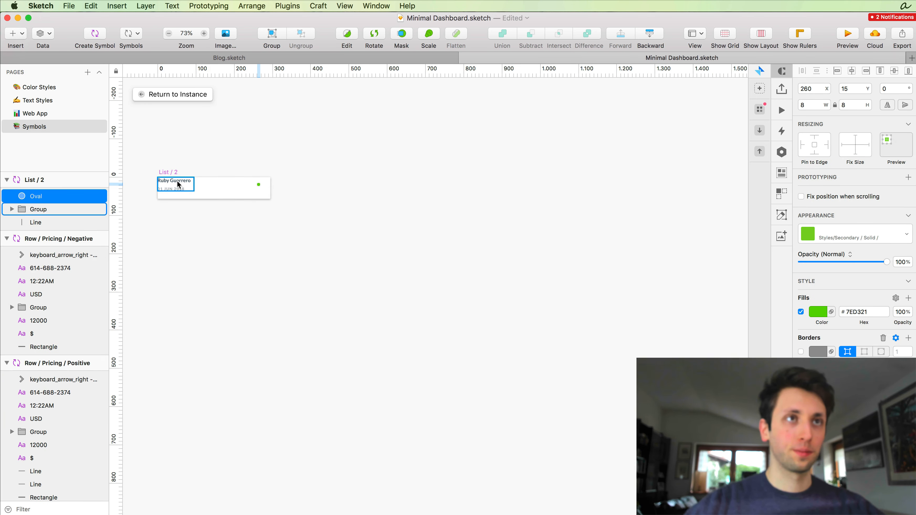
click(179, 94)
Step: Paste the copied name and date group into the Overview content card
click(379, 187)
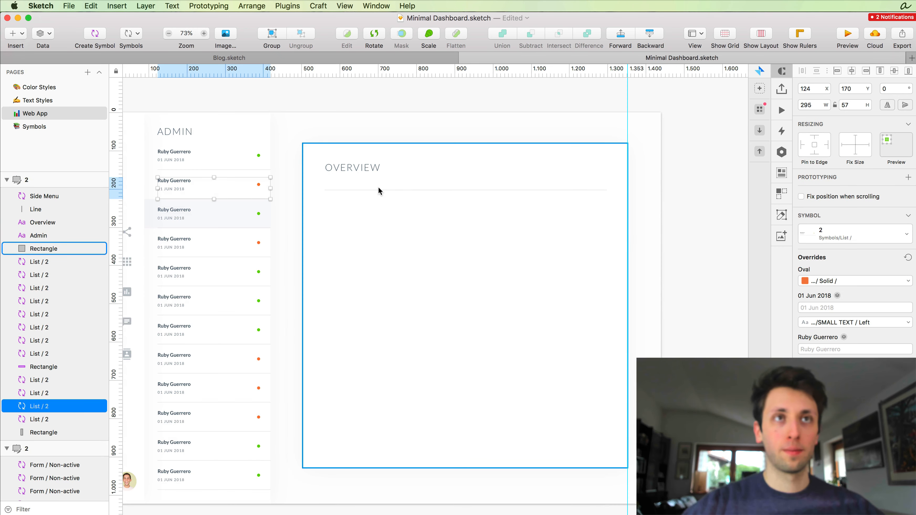
click(379, 189)
scroll(379, 189, up, 5)
key(super+v)
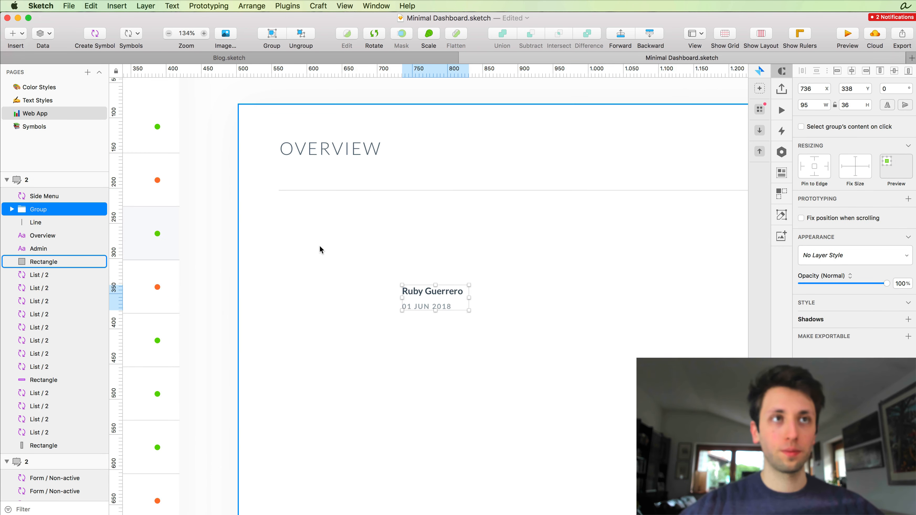
Step: Place the group's name just below the divider's left end and put its date beside the name at X 662, Y 230
drag(421, 293, 412, 213)
double_click(296, 227)
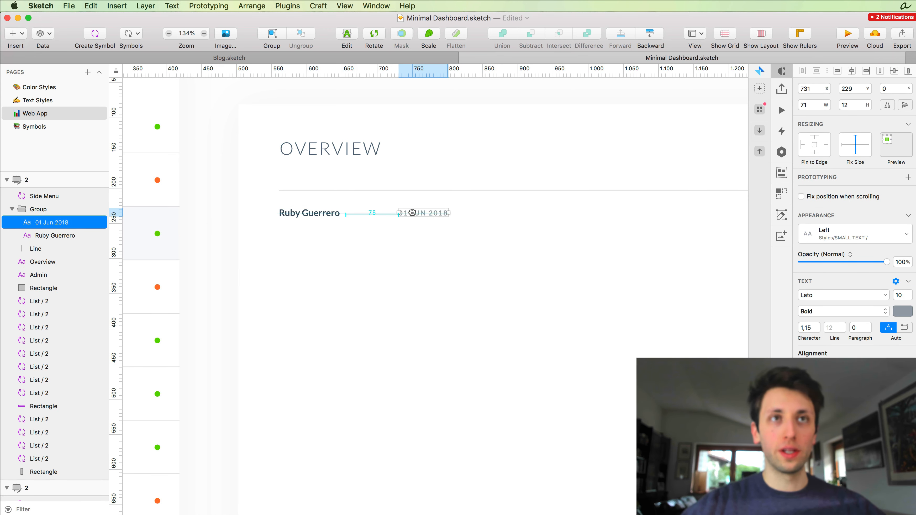
scroll(391, 198, up, 5)
drag(533, 237, 353, 248)
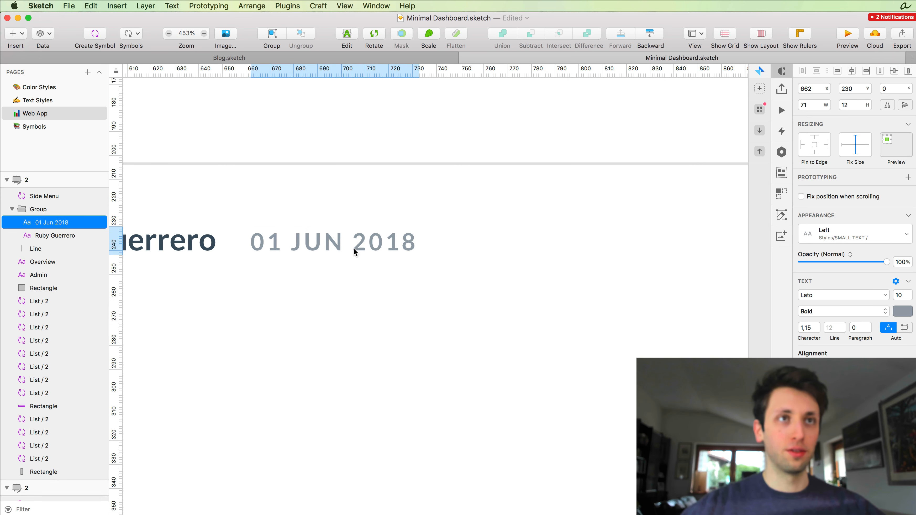
Step: Duplicate the date text three times along the row at 174 px intervals, making four date columns
key(super+0)
scroll(387, 198, right, 5)
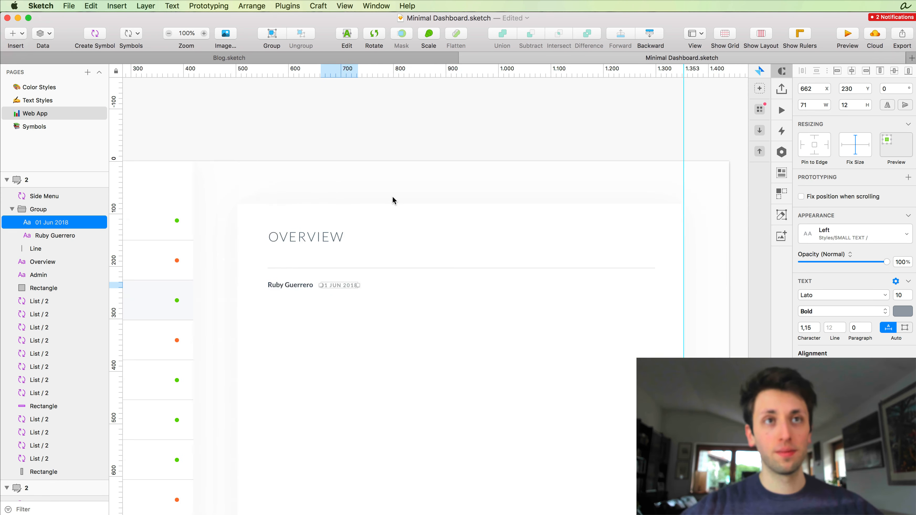
scroll(392, 196, down, 2)
scroll(392, 197, left, 3)
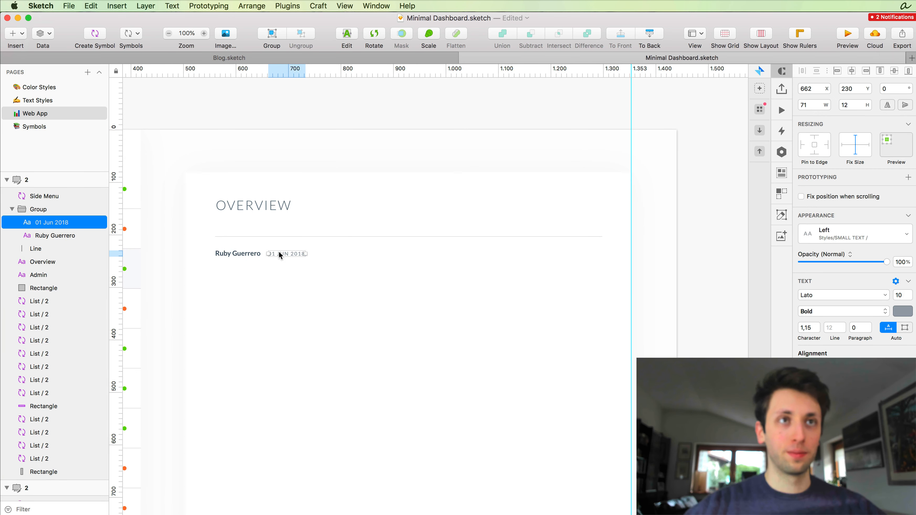
drag(278, 253, 370, 255)
key(super+d)
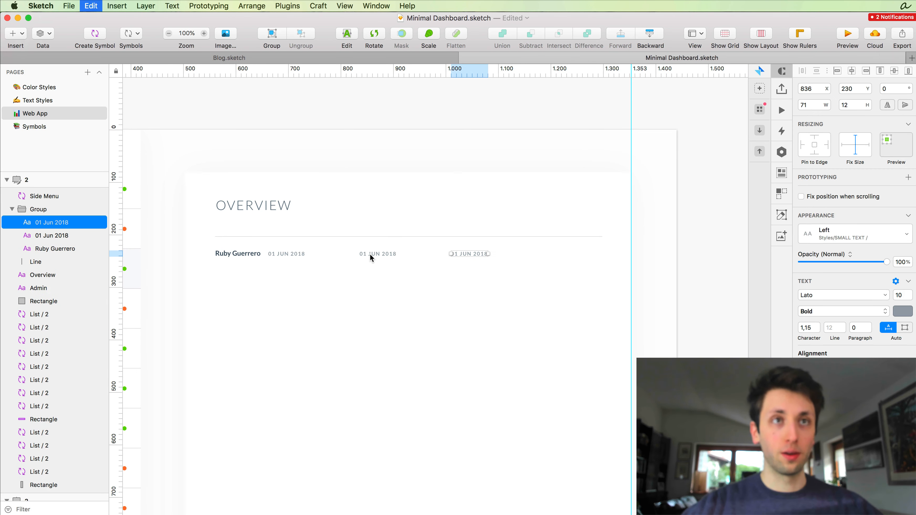
key(super+d)
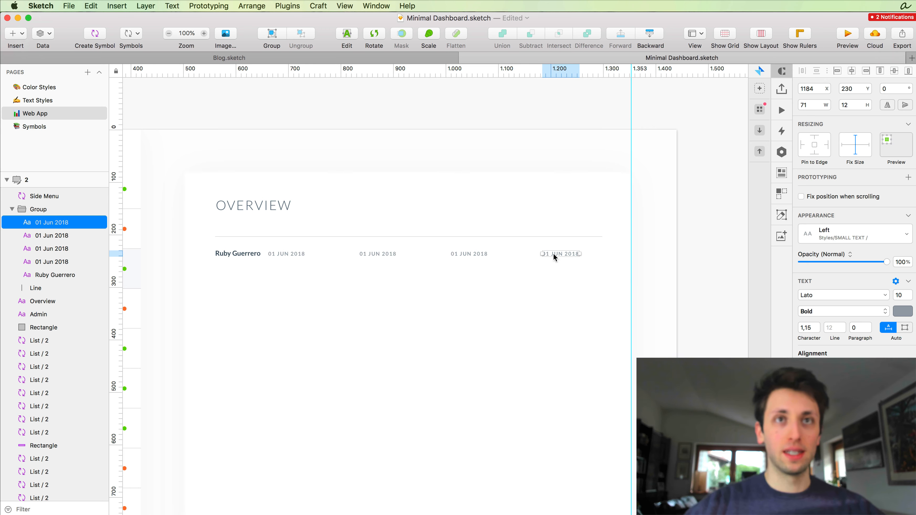
Step: Shift the last date text in the row left to X 1124
key(shift+Left)
key(shift+Left)
key(shift+Left)
key(shift+Left)
key(shift+Left)
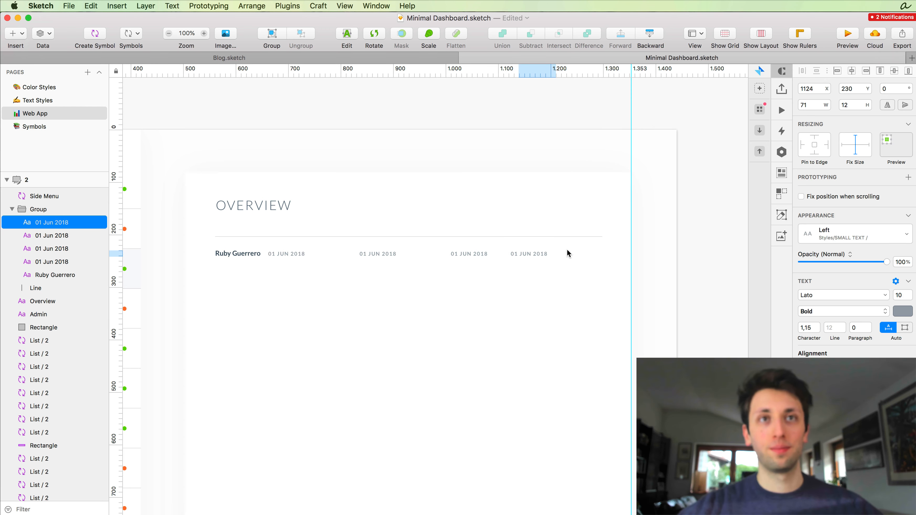
Step: Distribute the four date texts evenly across the row with horizontal spacing
shift+click(469, 253)
shift+click(375, 252)
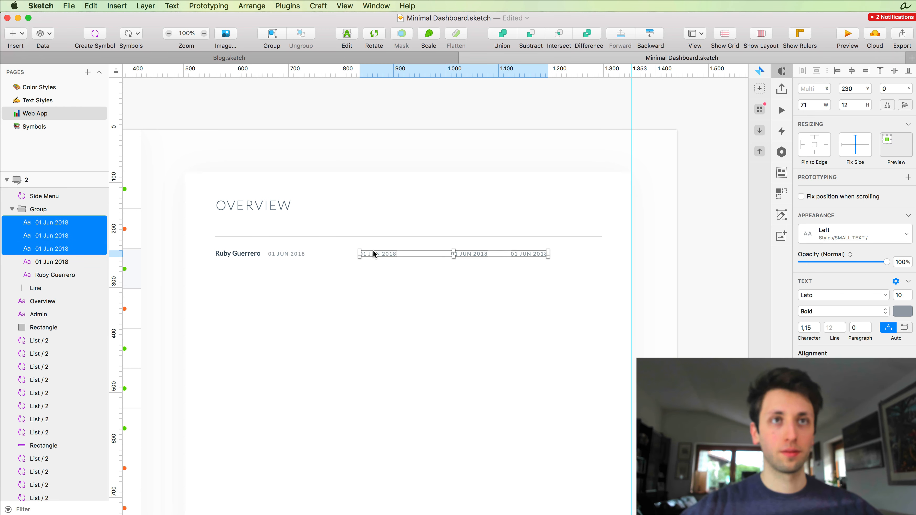
shift+click(276, 254)
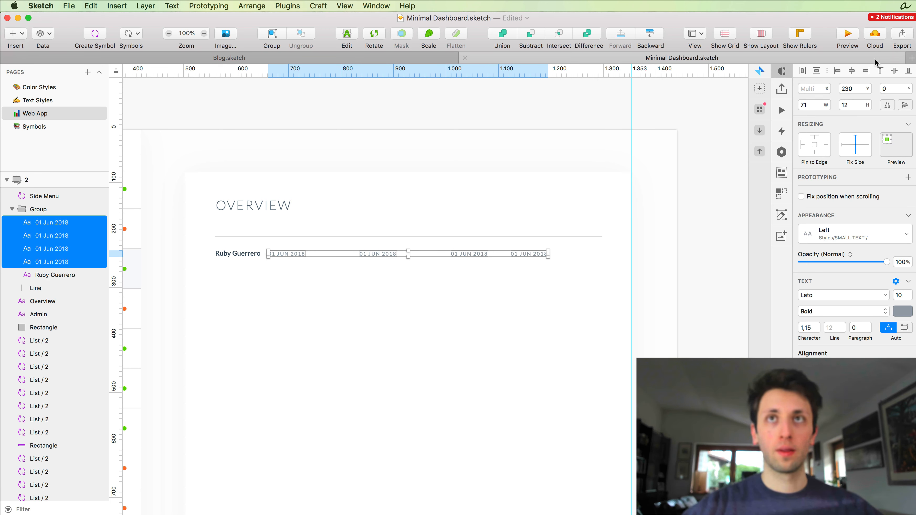
click(801, 72)
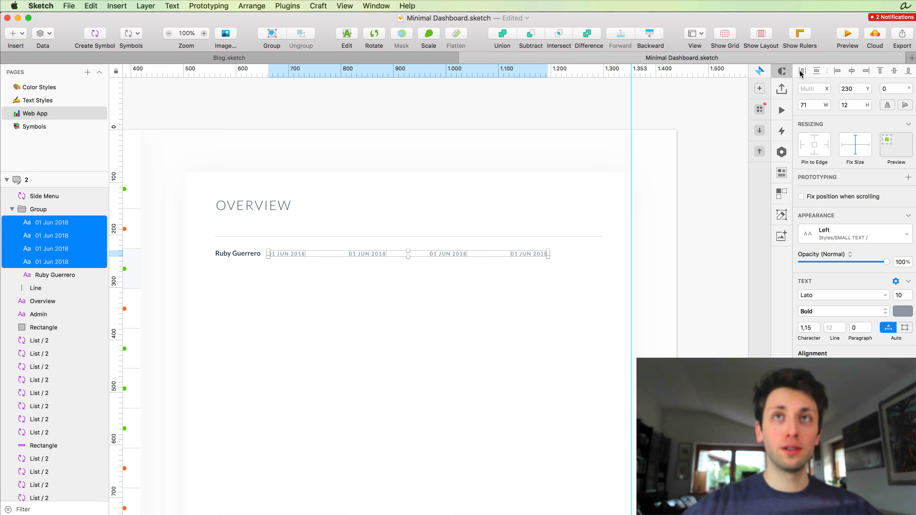
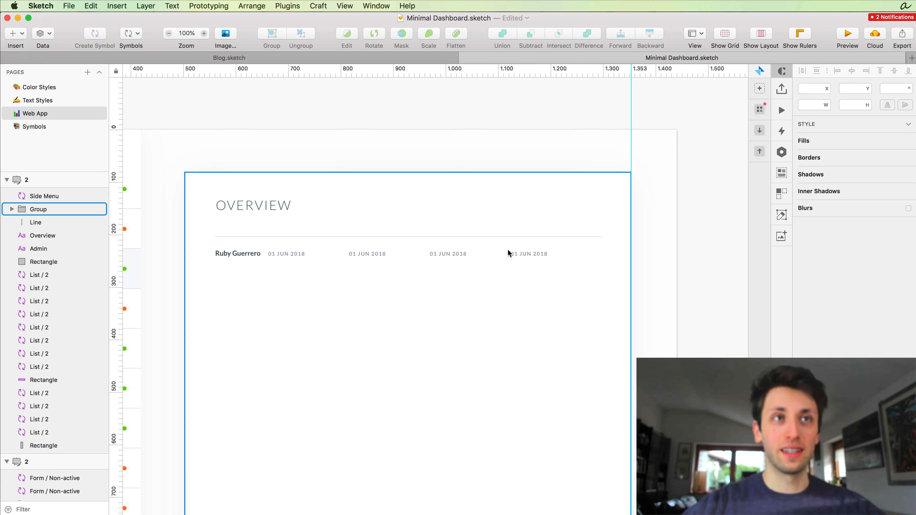
scroll(507, 251, down, 2)
scroll(507, 250, down, 3)
scroll(507, 250, left, 2)
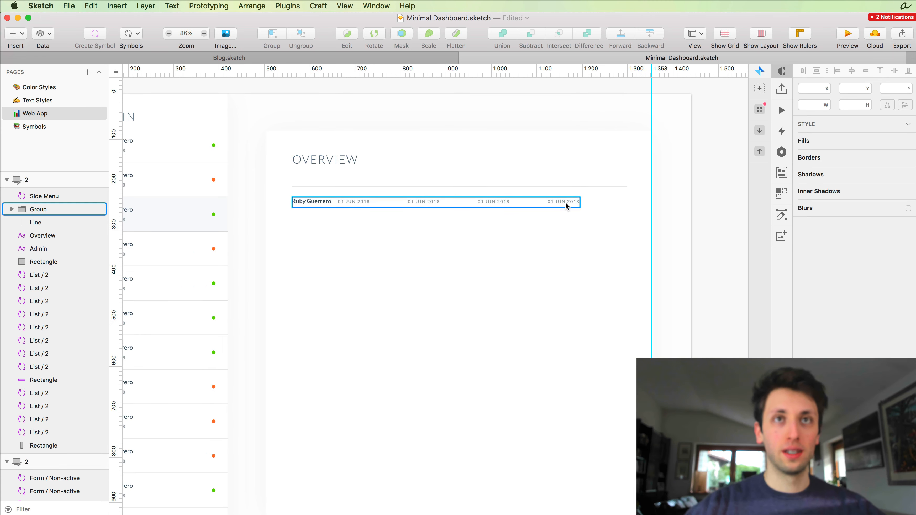
Step: Ungroup the row of name and date texts below the Overview divider
key(super+2)
click(299, 223)
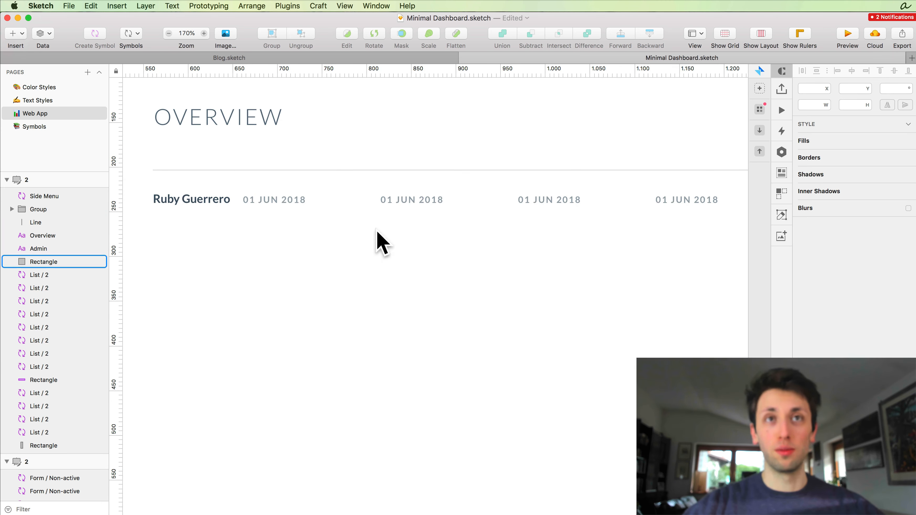
click(338, 197)
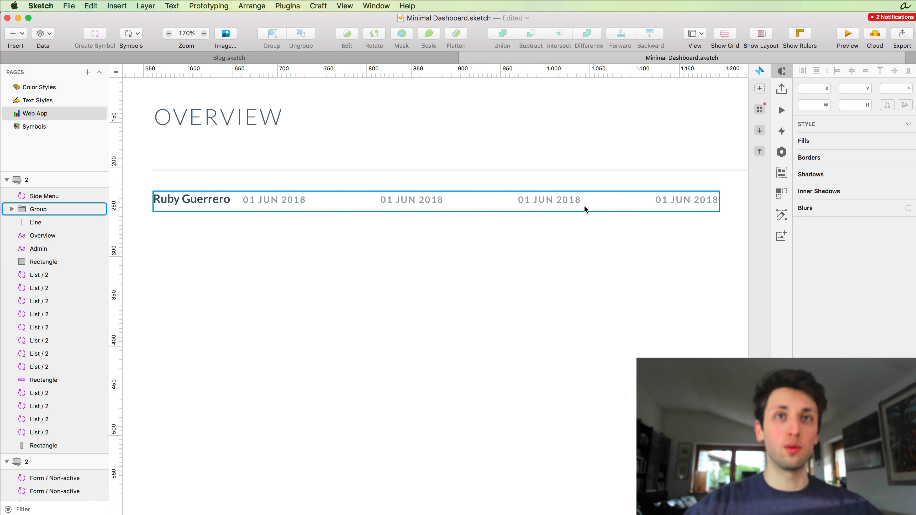
scroll(586, 204, down, 5)
scroll(585, 204, down, 4)
click(565, 161)
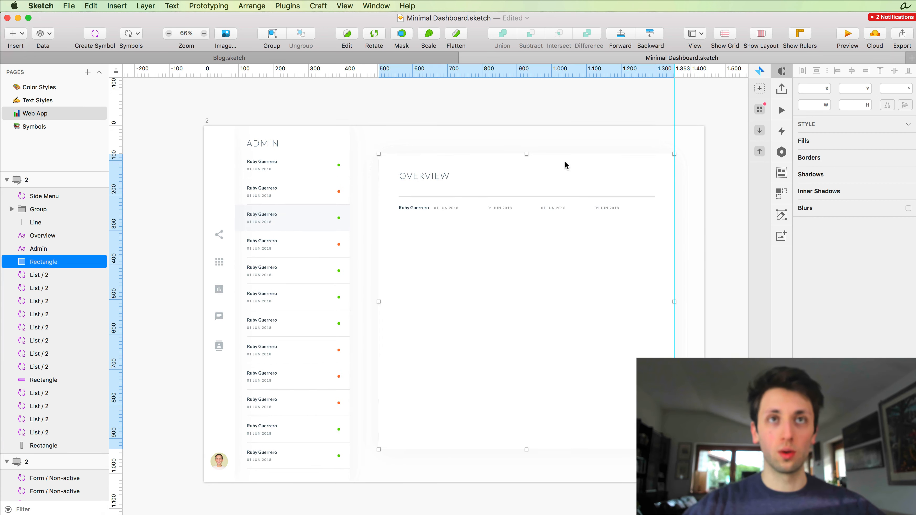
click(552, 208)
key(shift+super+g)
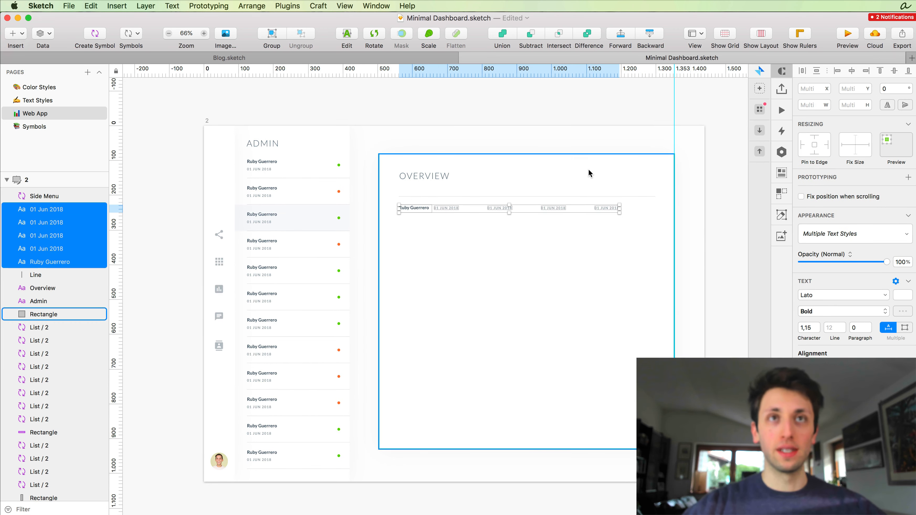
Step: Lock the white background rectangle of the Overview card
click(589, 170)
right_click(585, 158)
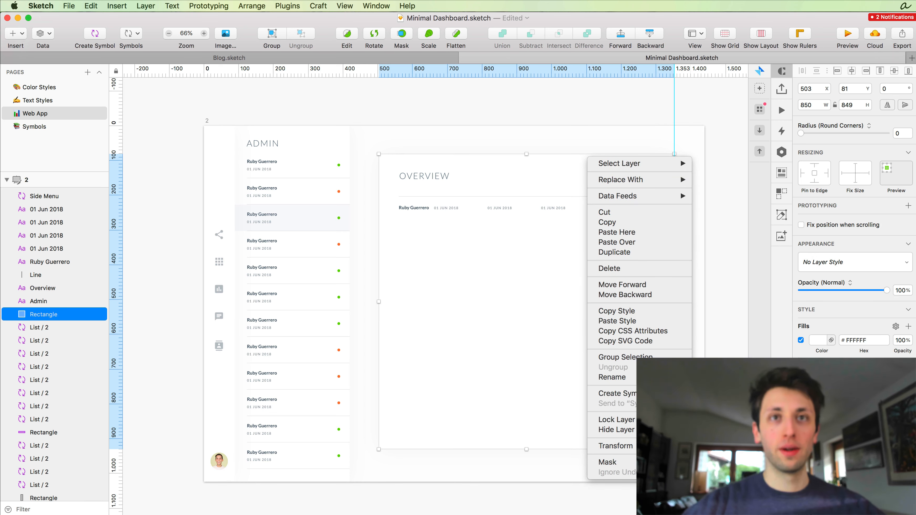
click(629, 419)
Step: Insert the horizontal attachment icon from the Icon Font plugin's material set
scroll(494, 267, right, 5)
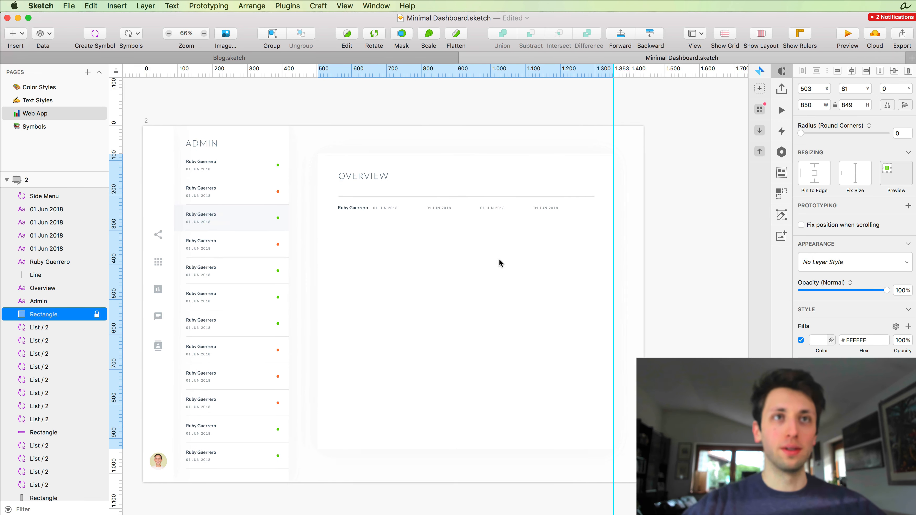
scroll(555, 209, up, 5)
scroll(554, 210, up, 3)
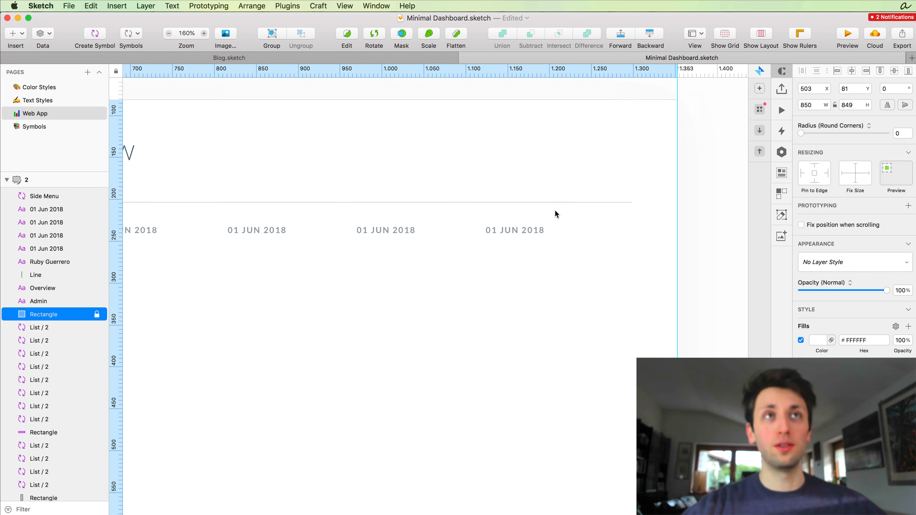
click(288, 5)
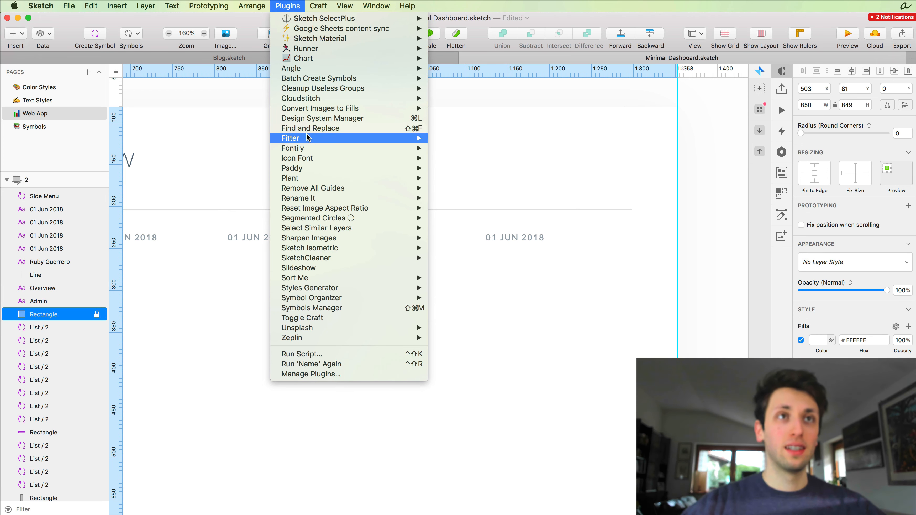
mouse_move(308, 159)
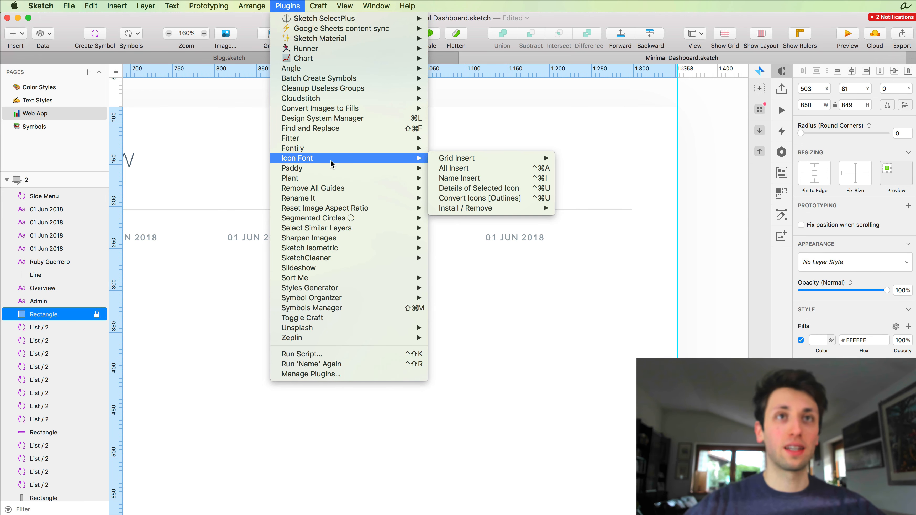
mouse_move(549, 161)
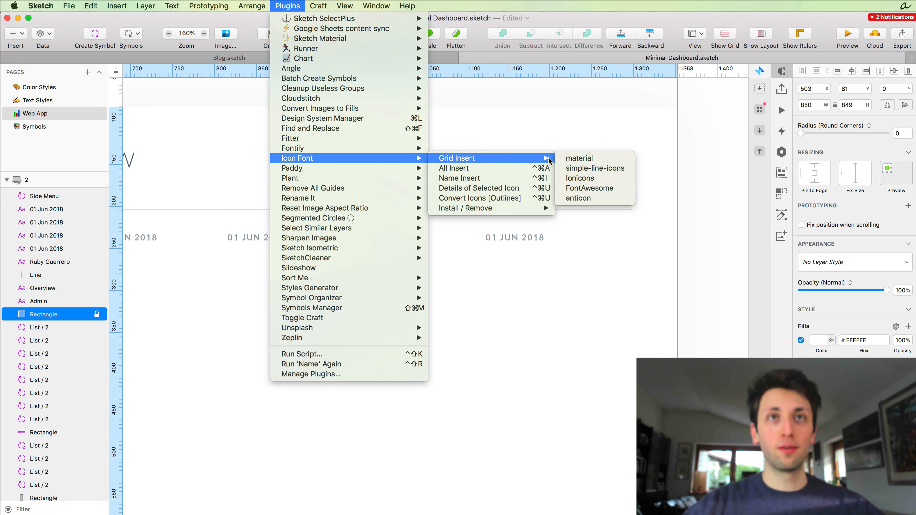
click(578, 159)
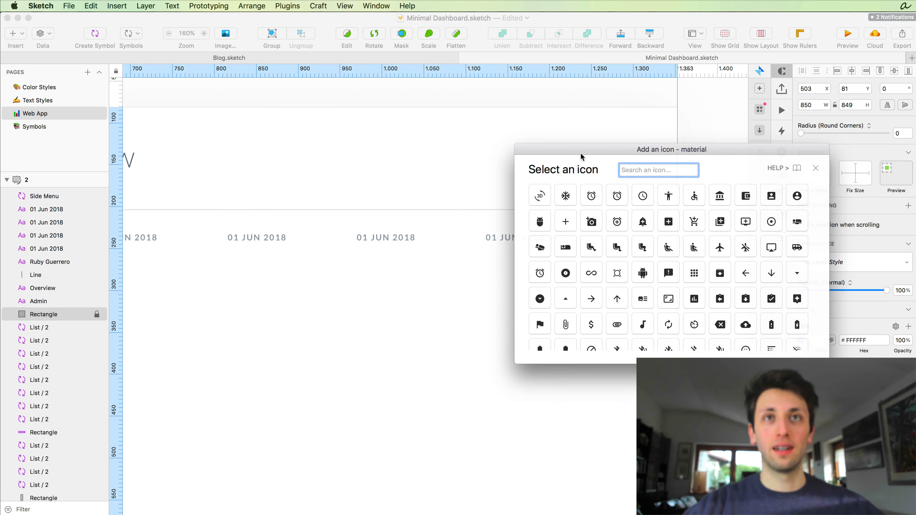
drag(729, 149, 630, 169)
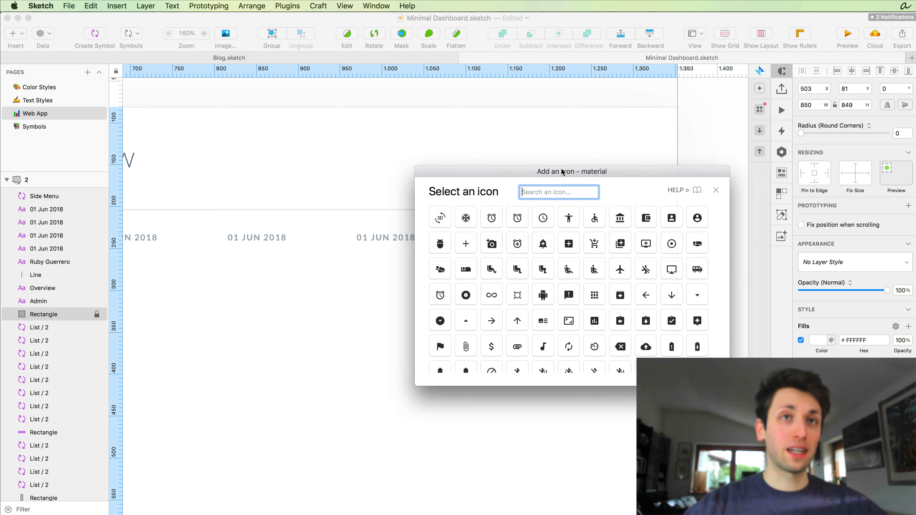
drag(569, 172, 499, 186)
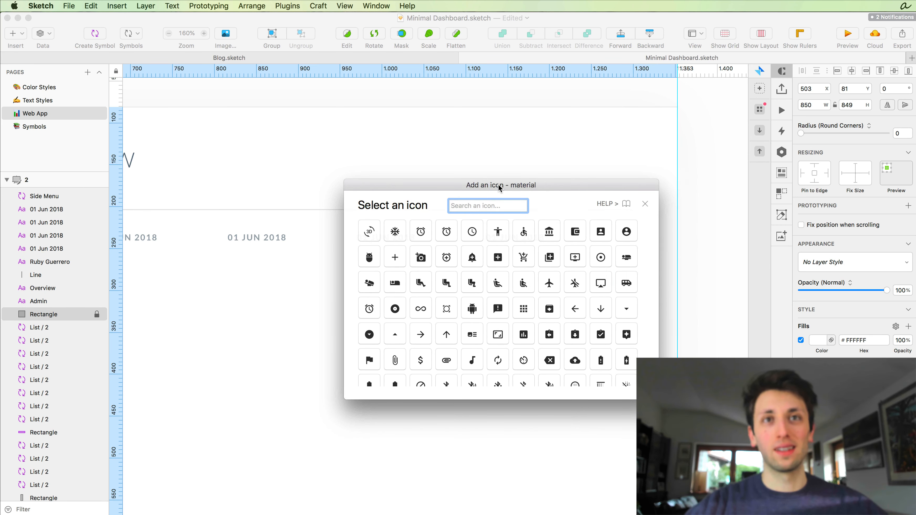
drag(499, 188, 494, 189)
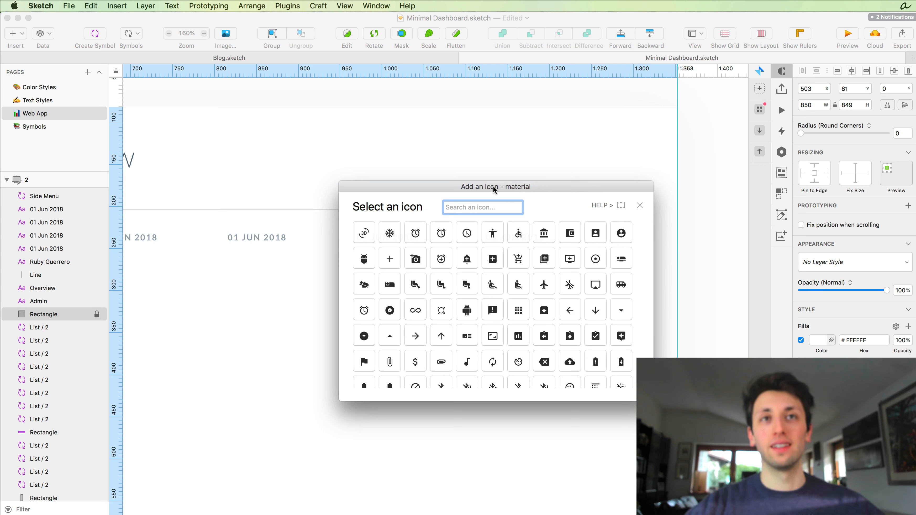
scroll(565, 289, down, 3)
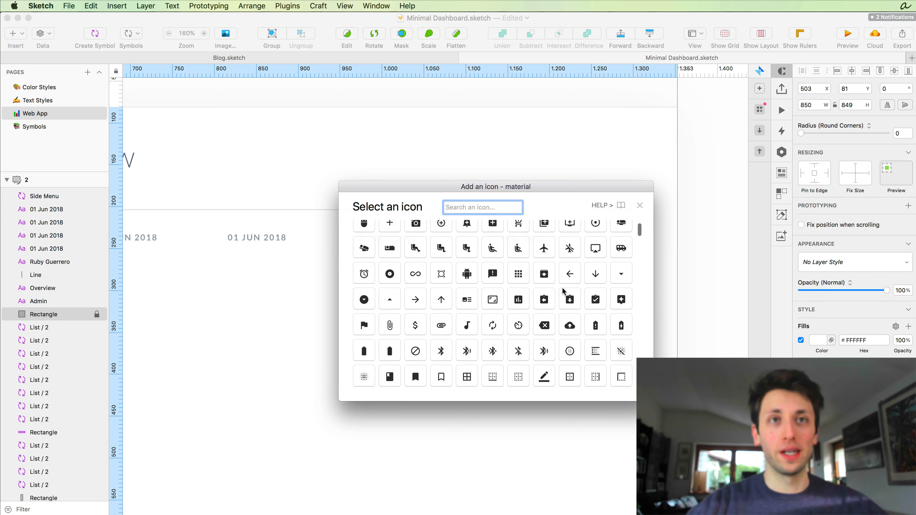
scroll(498, 333, down, 5)
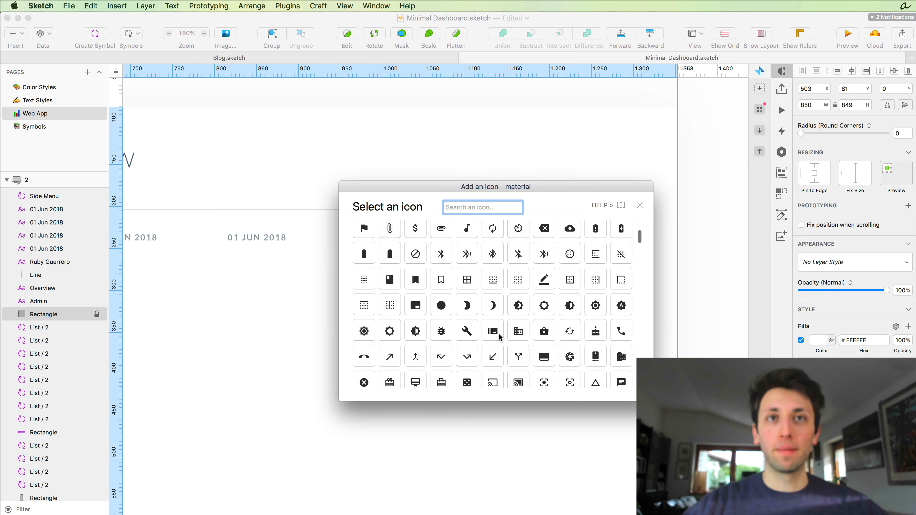
scroll(498, 333, up, 5)
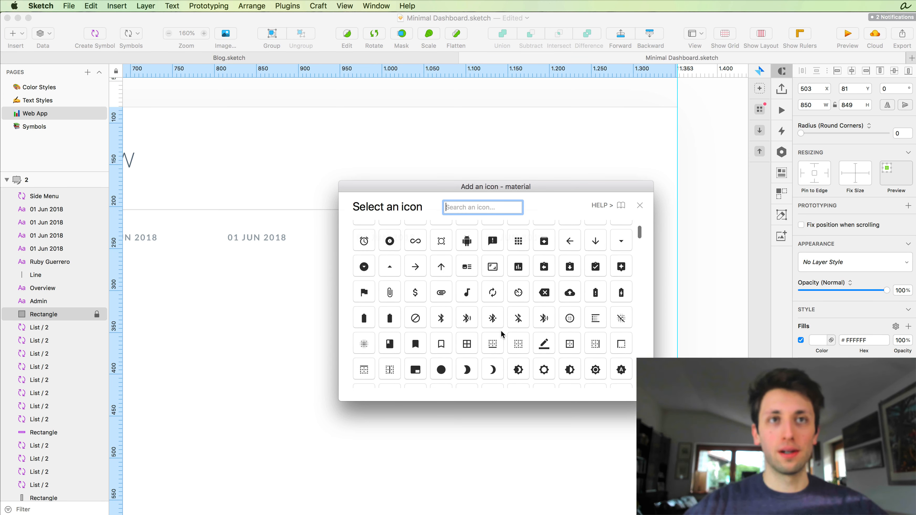
click(441, 293)
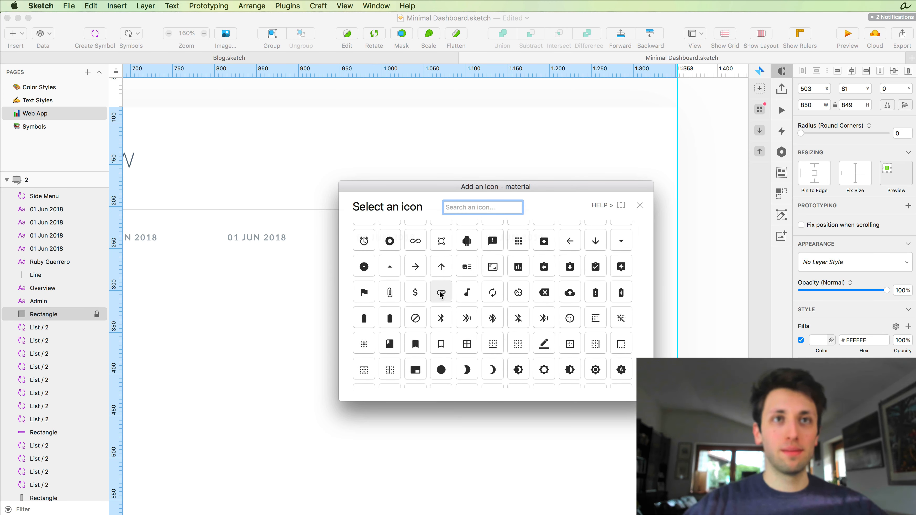
drag(439, 309, 579, 235)
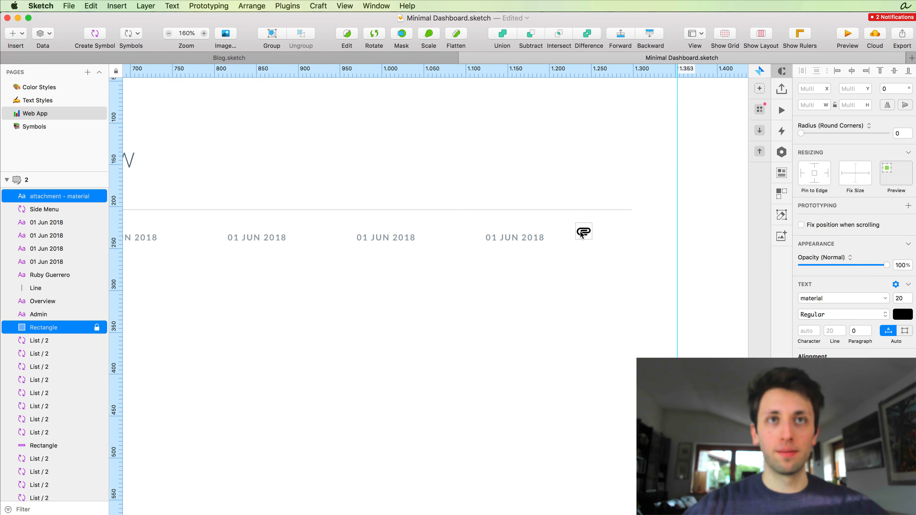
click(626, 239)
key(super+z)
click(650, 231)
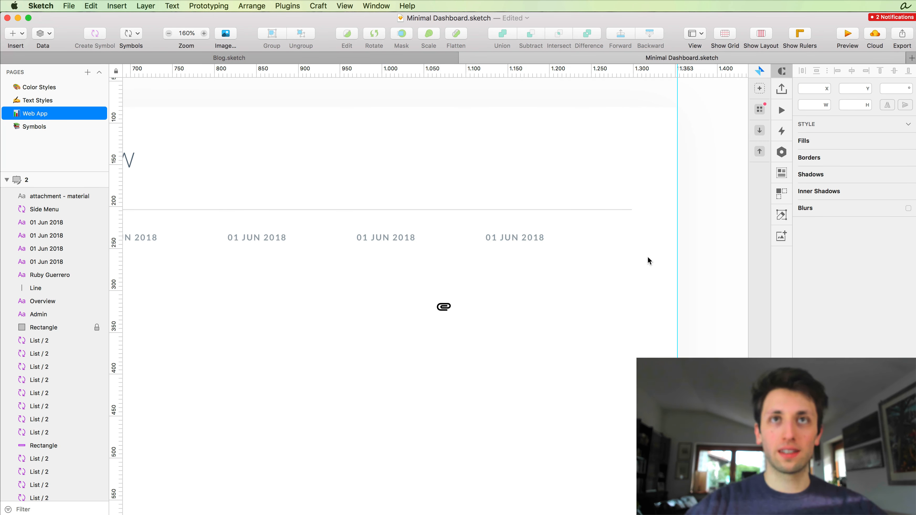
Step: Place the attachment icon after the last date at X 1232, Y 227 and duplicate it beside itself at X 1262
drag(443, 307, 582, 236)
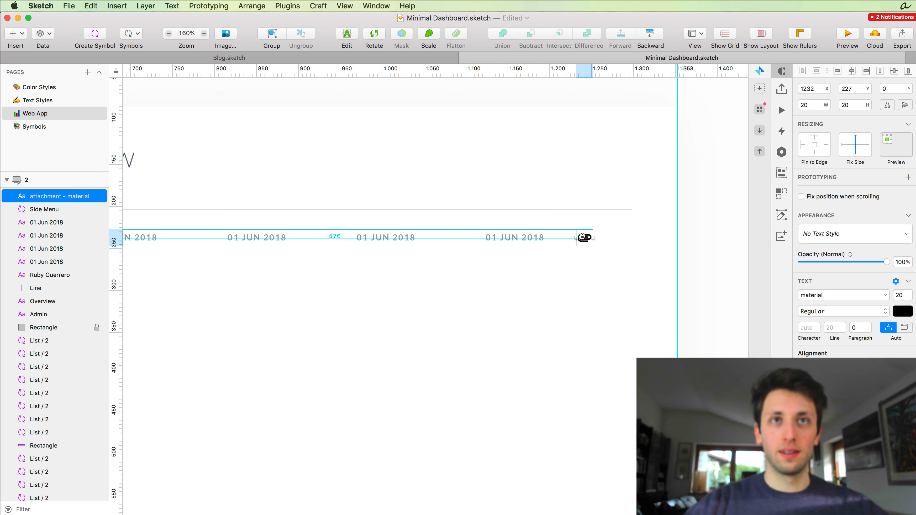
key(super+d)
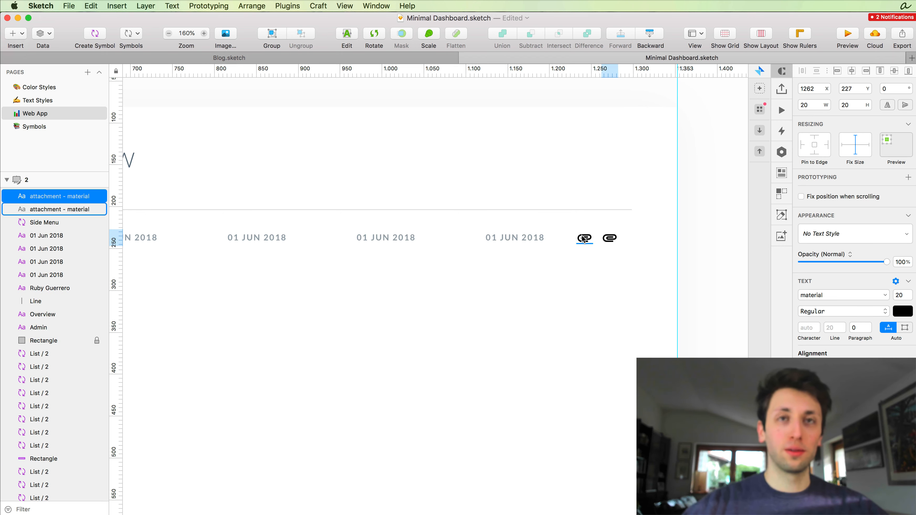
Step: Replace the duplicated attachment icon with the material set's add (plus) icon using Icon Font's Grid Insert
click(287, 6)
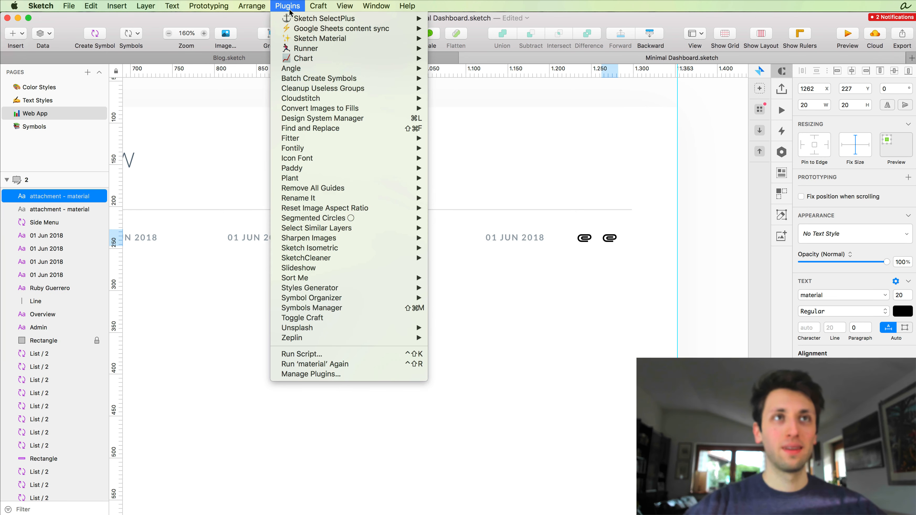
mouse_move(397, 158)
mouse_move(436, 160)
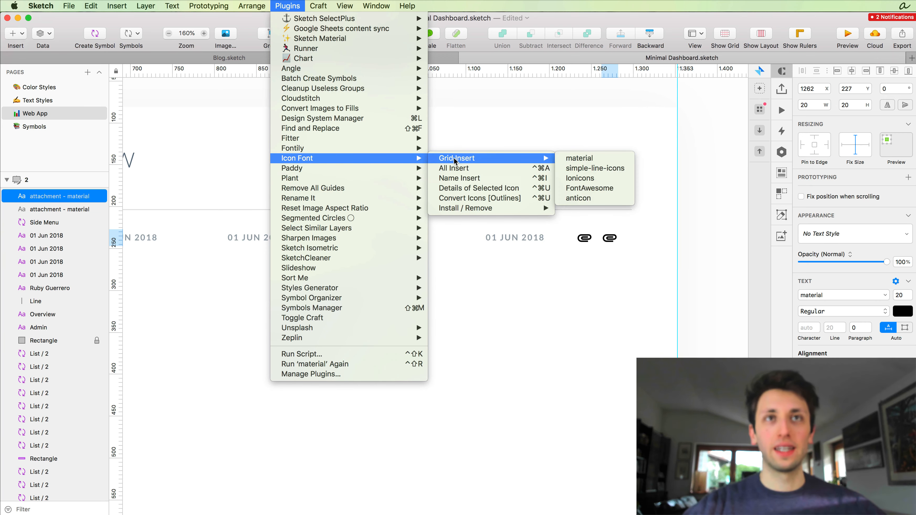
click(595, 158)
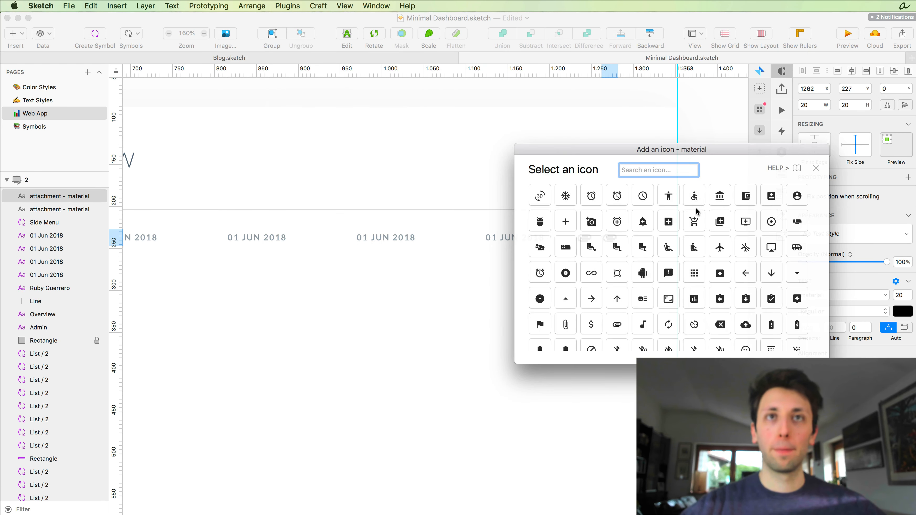
scroll(692, 258, down, 5)
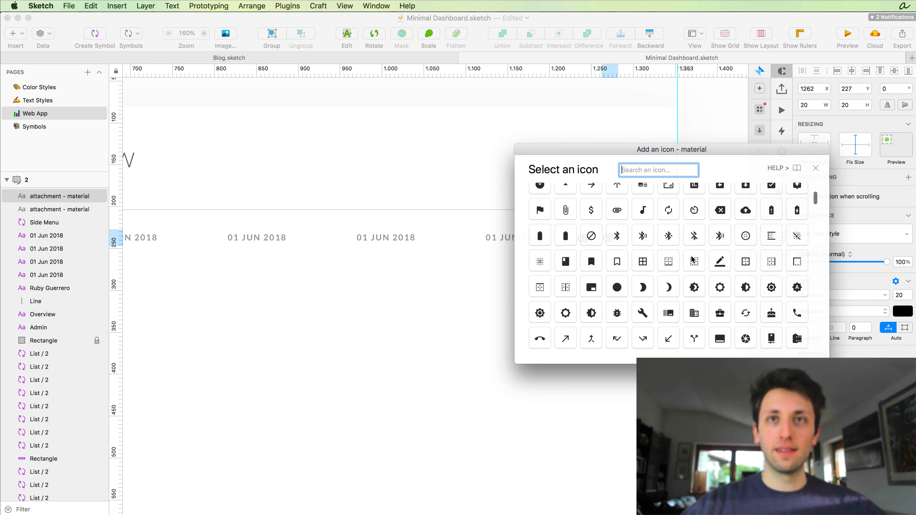
scroll(692, 259, up, 5)
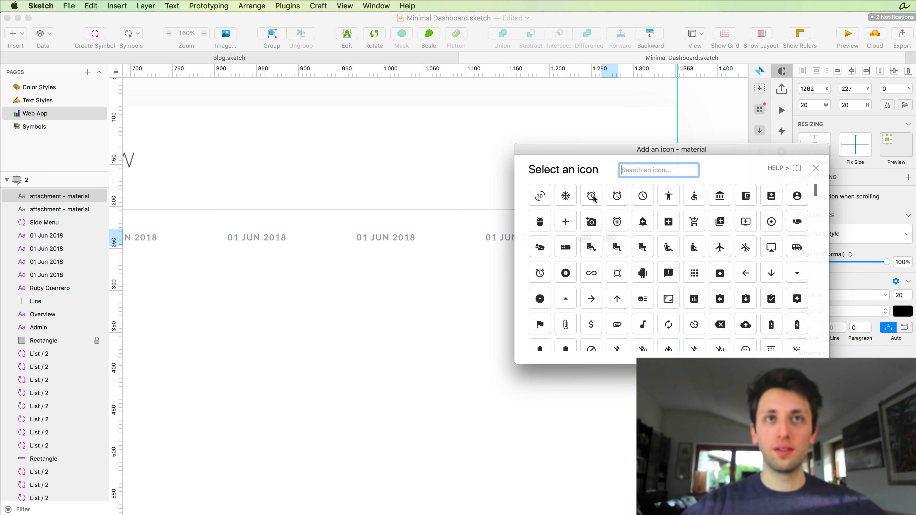
click(566, 222)
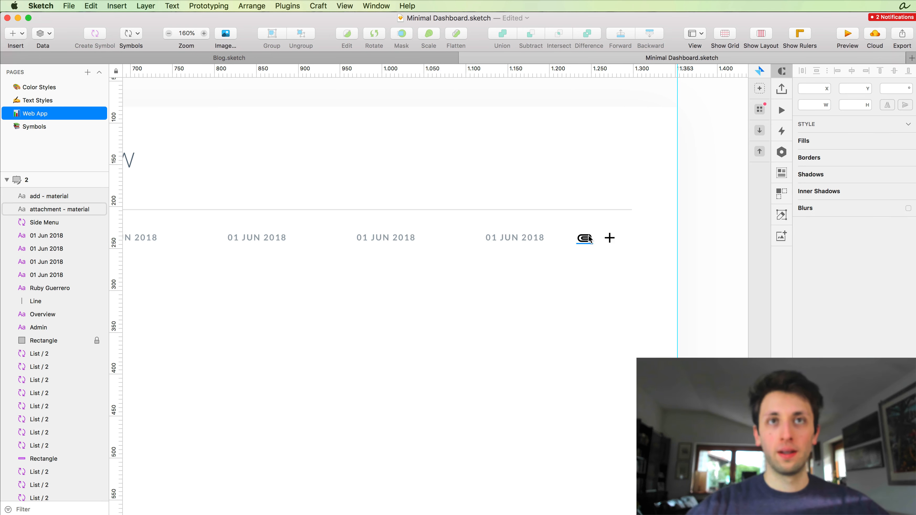
Step: Nudge the attachment and add icons together 2 px to the right
click(589, 239)
shift+click(609, 238)
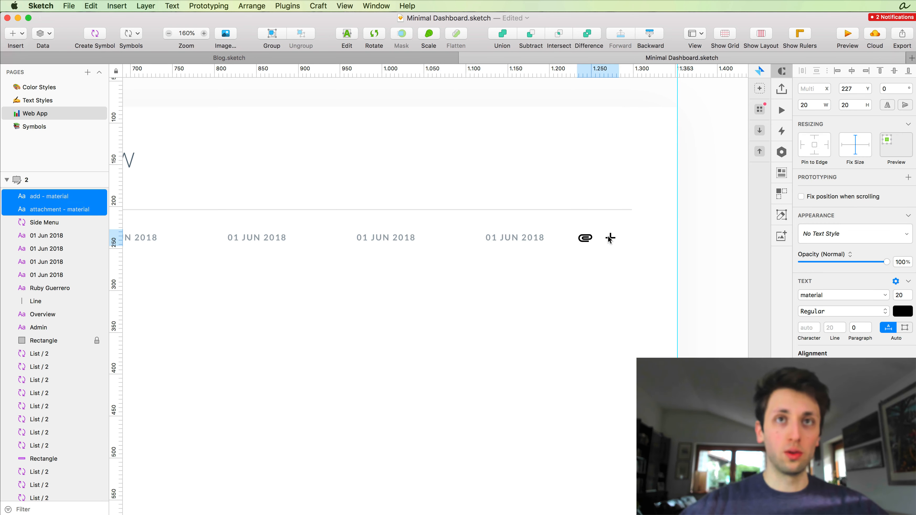
key(Right)
key(Right)
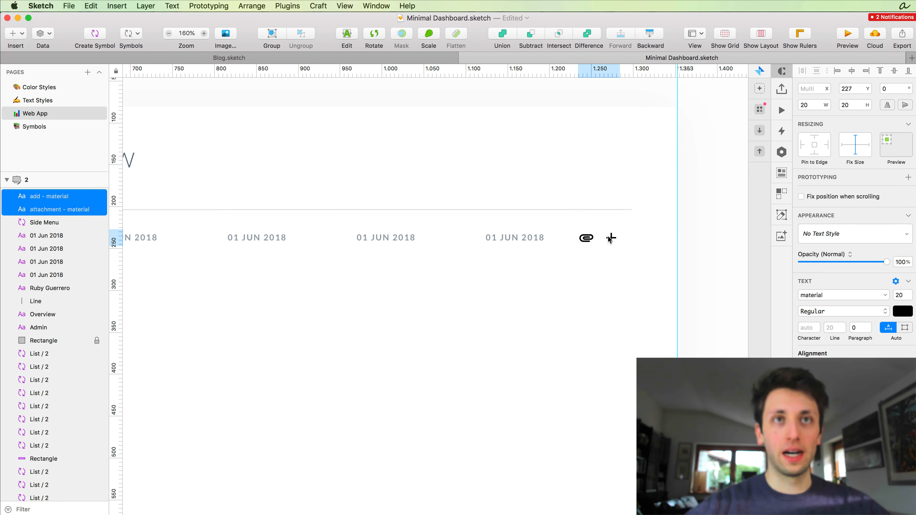
Step: Distribute the four date texts and the attachment icon evenly across the row with horizontal spacing
scroll(510, 231, down, 5)
scroll(509, 226, left, 3)
drag(586, 242, 360, 229)
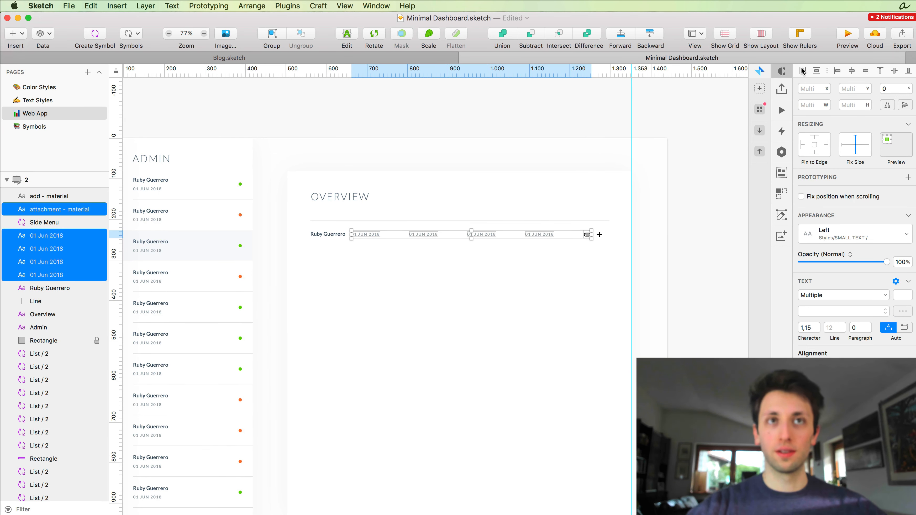
click(659, 200)
scroll(554, 281, up, 5)
scroll(442, 218, up, 1)
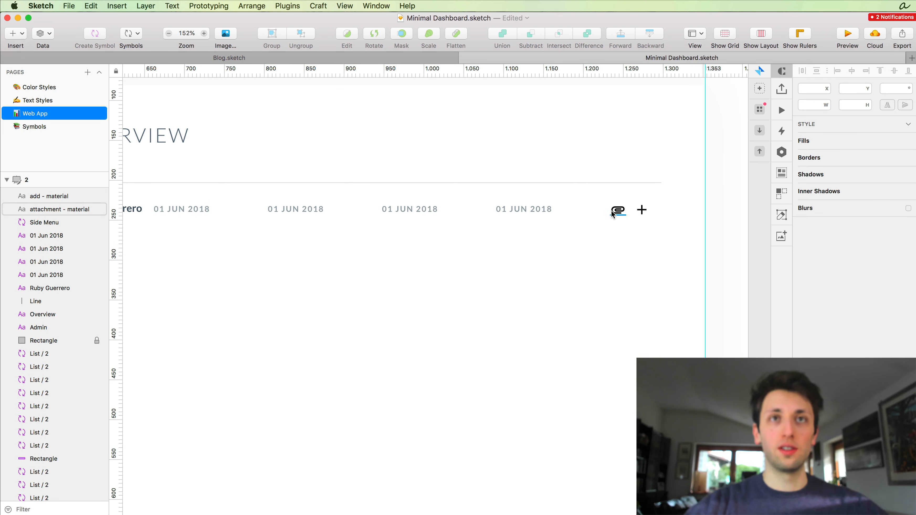
scroll(444, 200, left, 2)
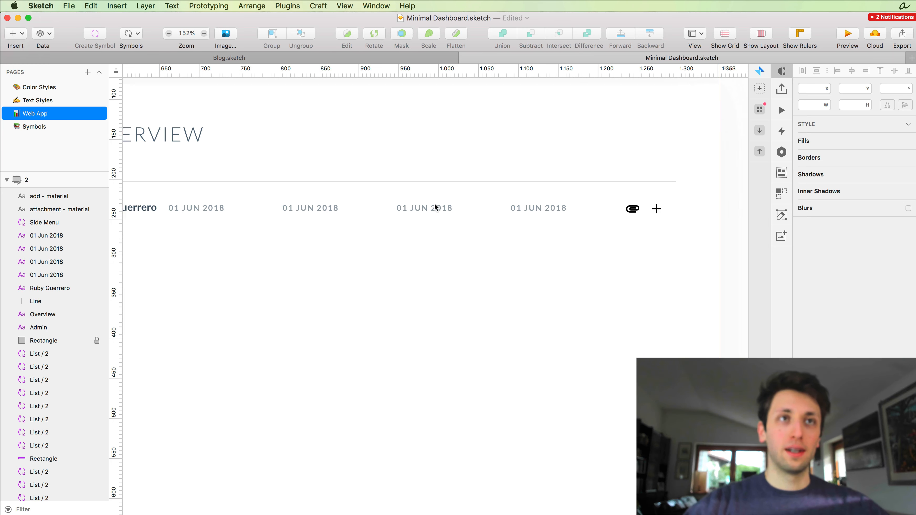
scroll(510, 231, down, 2)
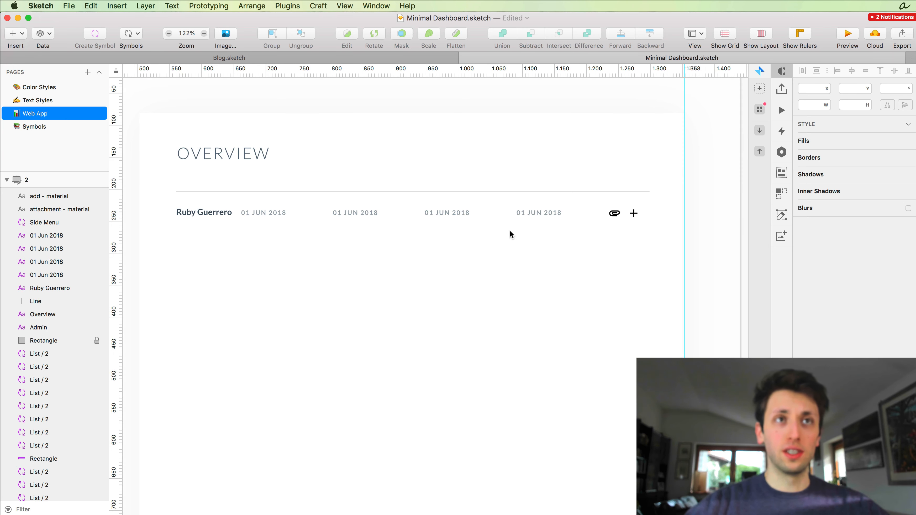
scroll(508, 229, down, 2)
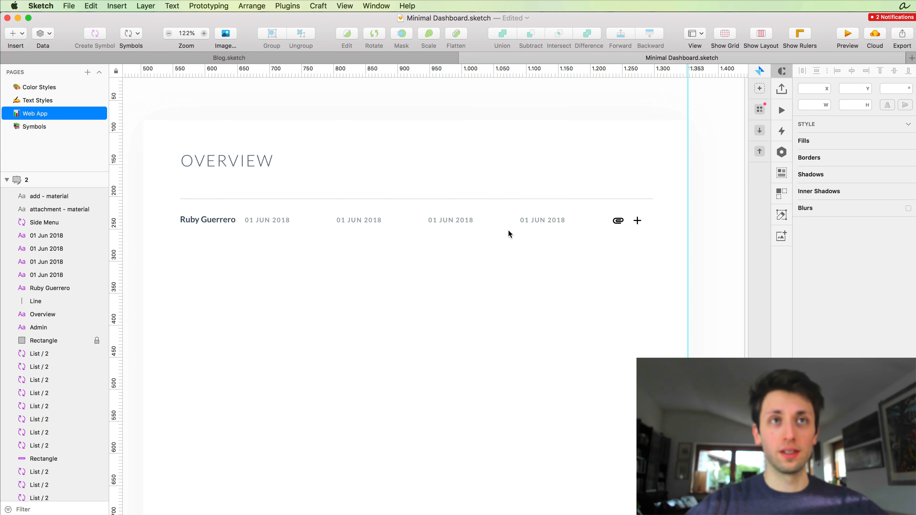
Step: Fill the row's second date text with a sample email from Craft's custom data types, replacing it with a sample phone number
click(352, 218)
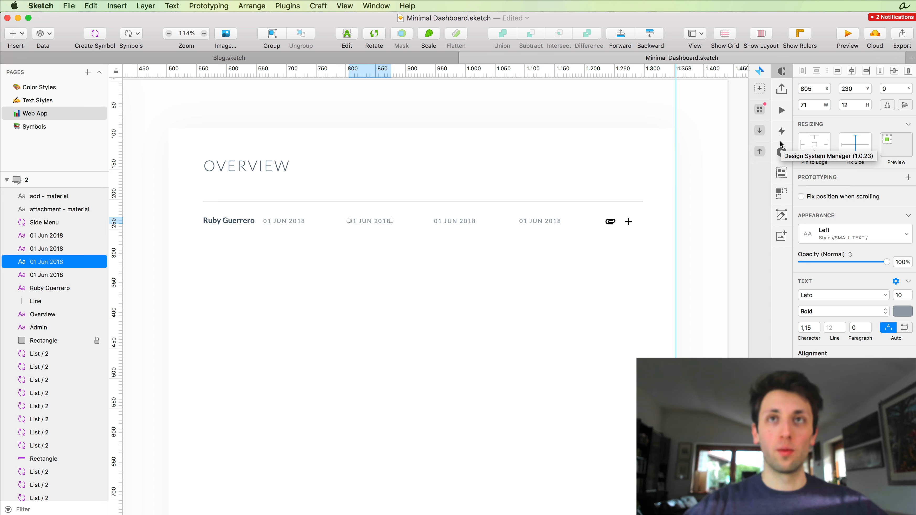
click(782, 173)
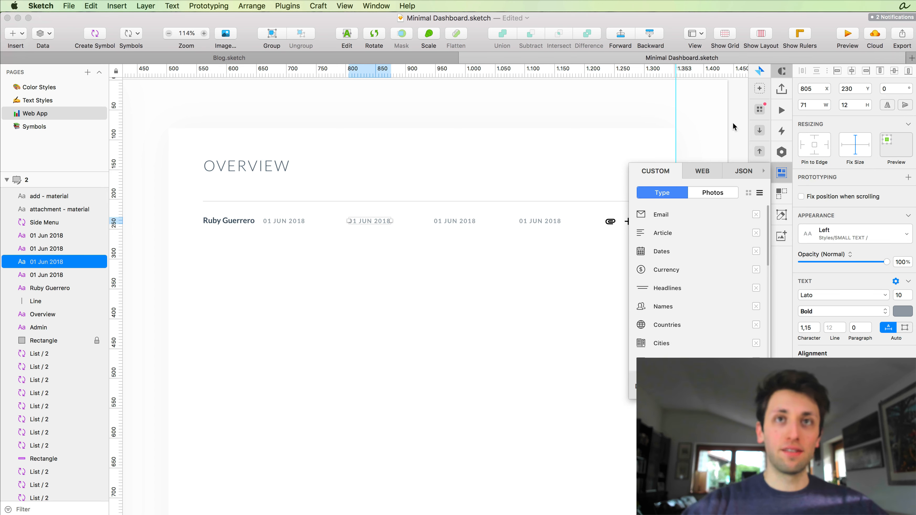
scroll(690, 288, down, 3)
scroll(664, 308, down, 2)
scroll(666, 325, up, 5)
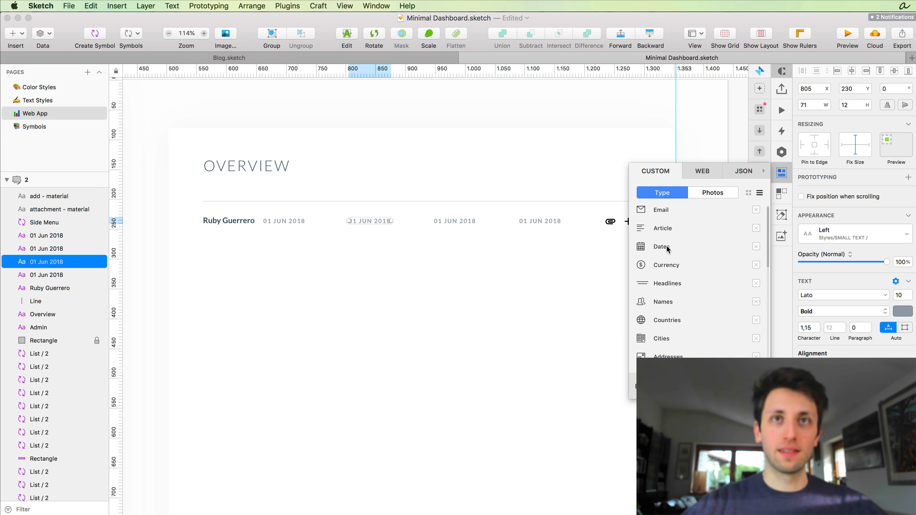
mouse_move(665, 249)
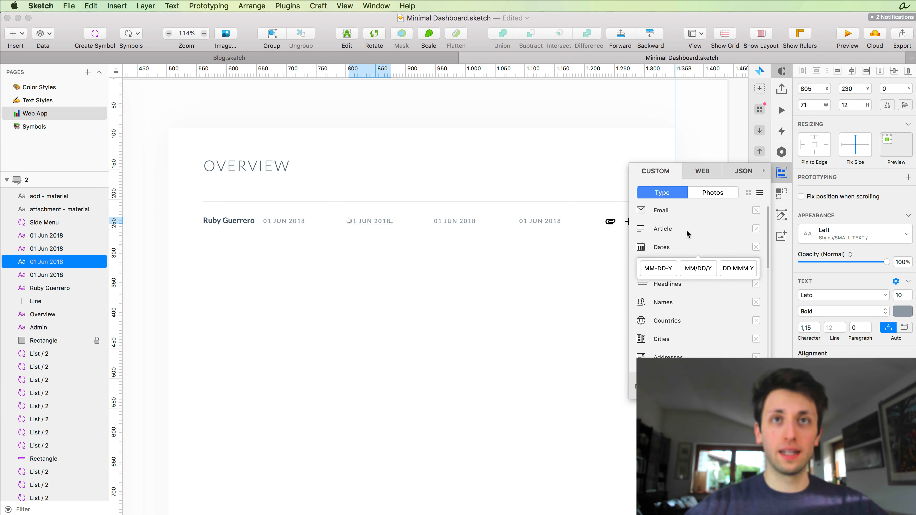
mouse_move(686, 230)
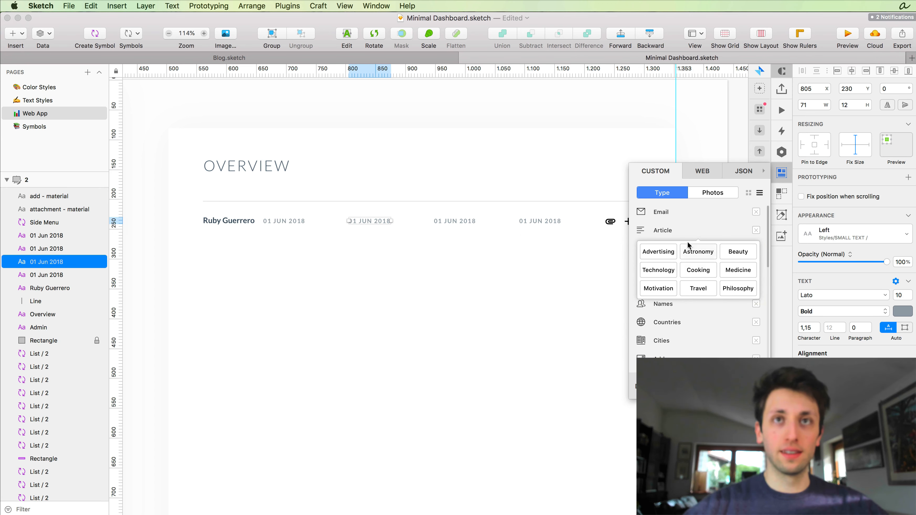
click(663, 209)
scroll(688, 233, down, 8)
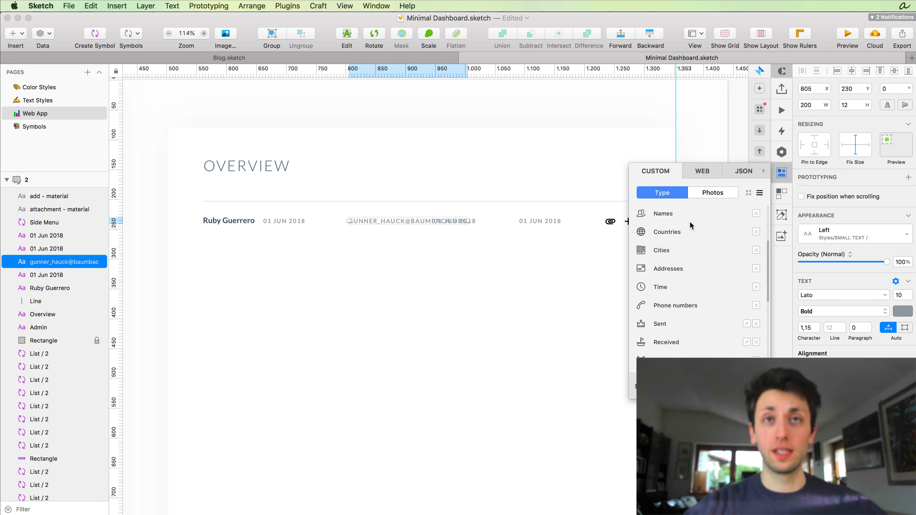
scroll(675, 318, up, 8)
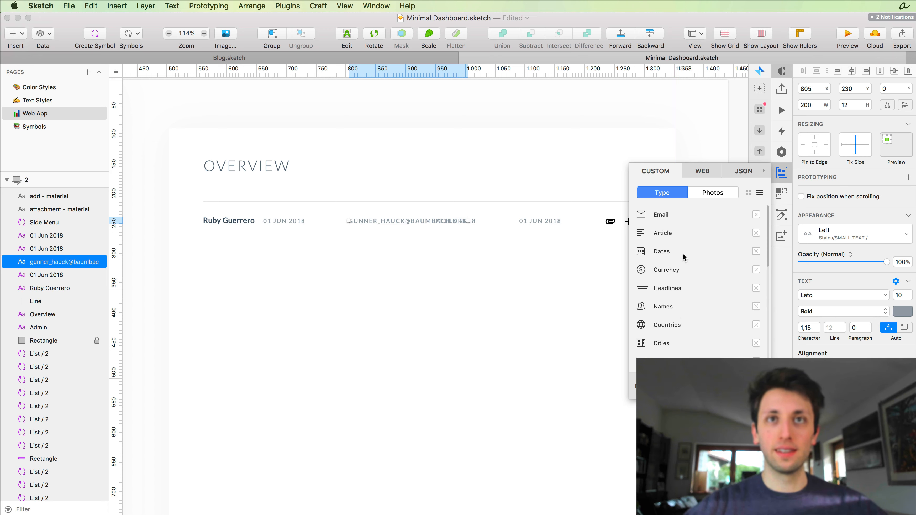
scroll(673, 312, down, 4)
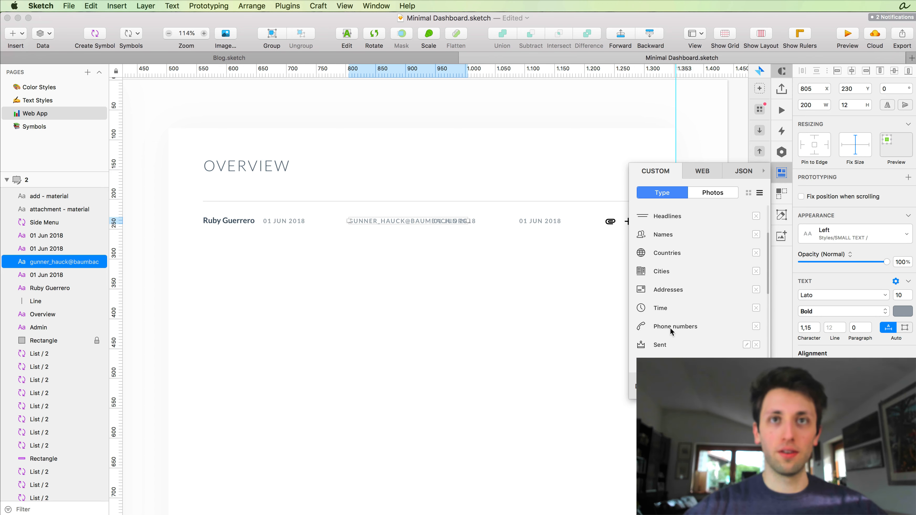
click(669, 326)
Step: Replace the row's third date text with sample Time data, using the Both option for am and pm
click(452, 220)
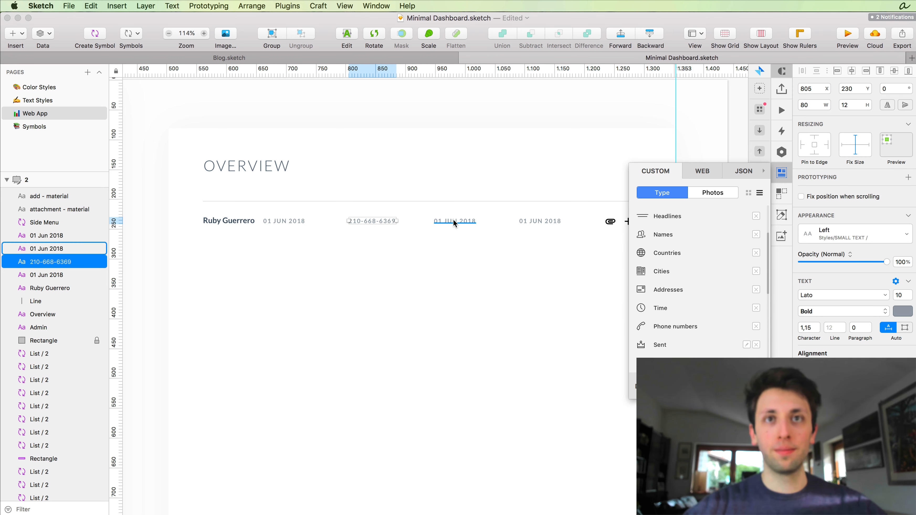
click(661, 308)
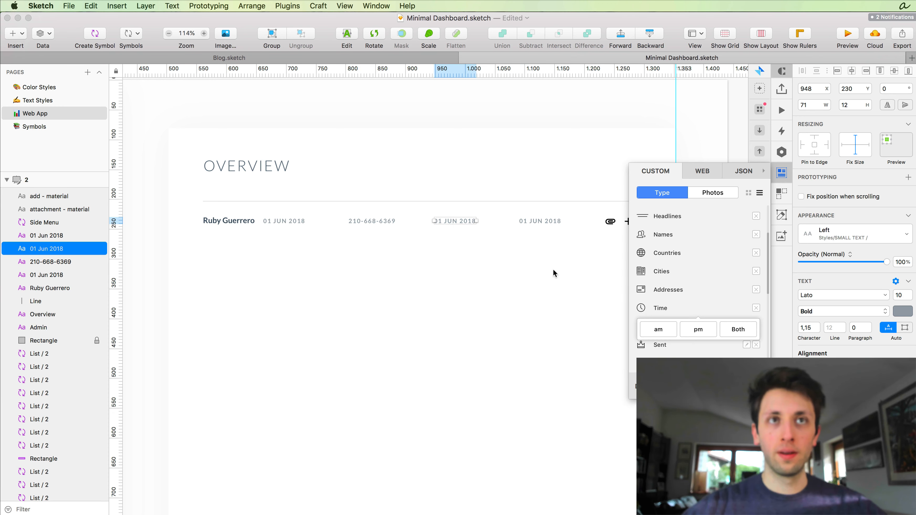
click(743, 327)
Step: Replace the row's last date text with the custom Sent data and close the Craft data window
click(549, 221)
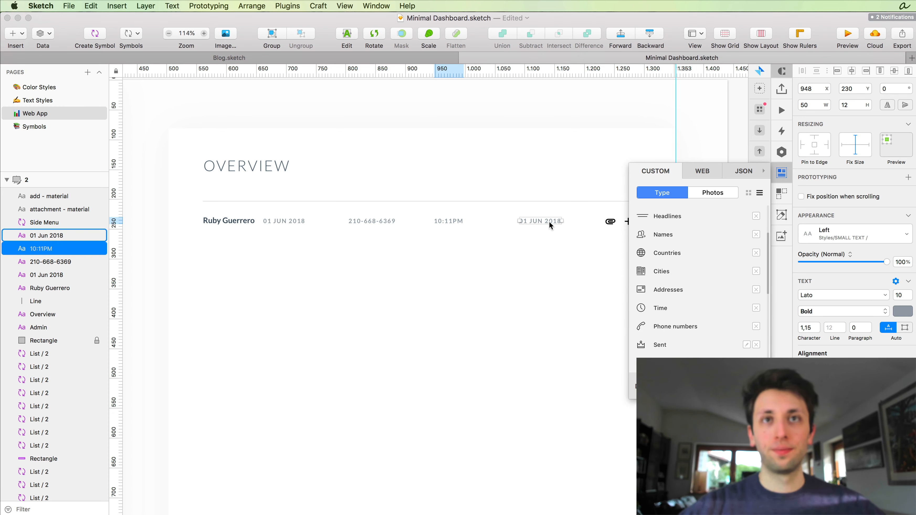
scroll(673, 262, up, 1)
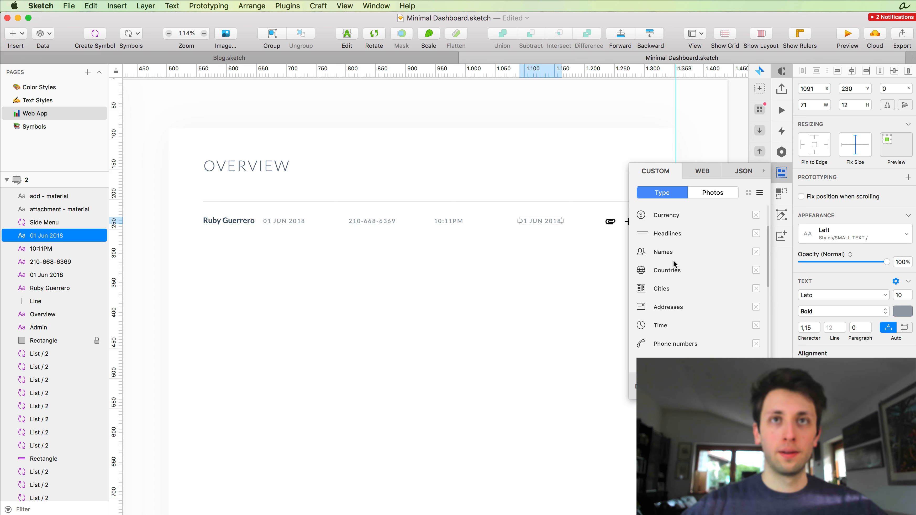
scroll(673, 259, down, 5)
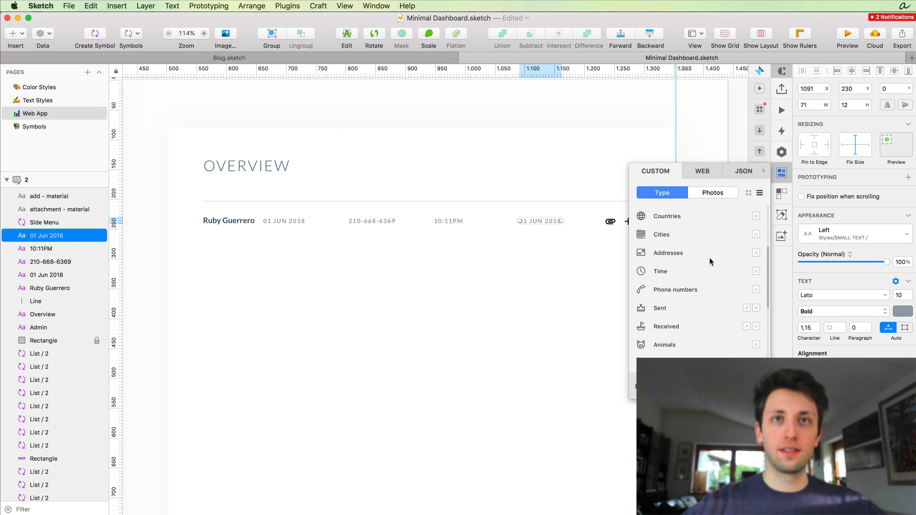
click(660, 276)
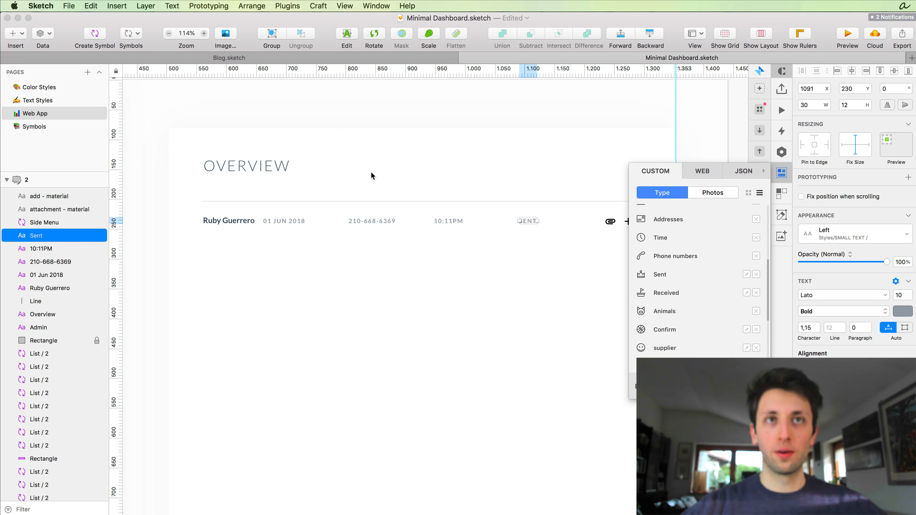
click(478, 250)
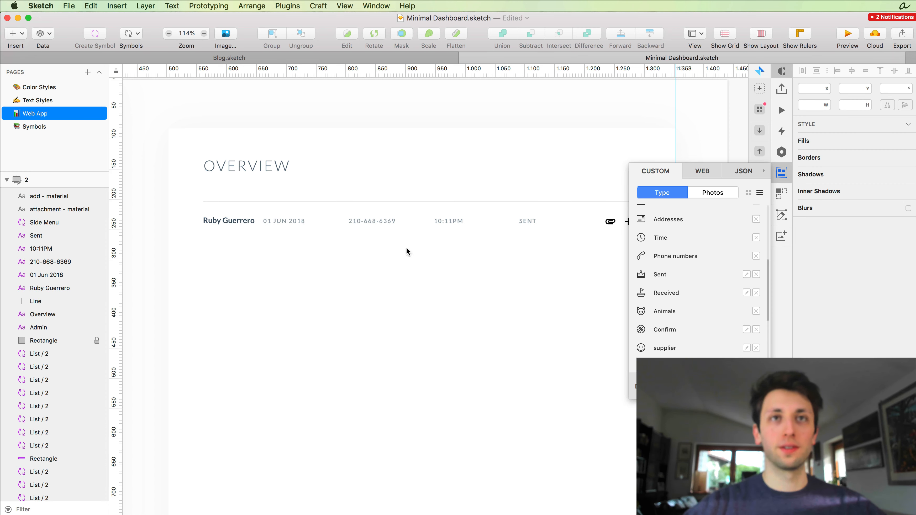
click(778, 173)
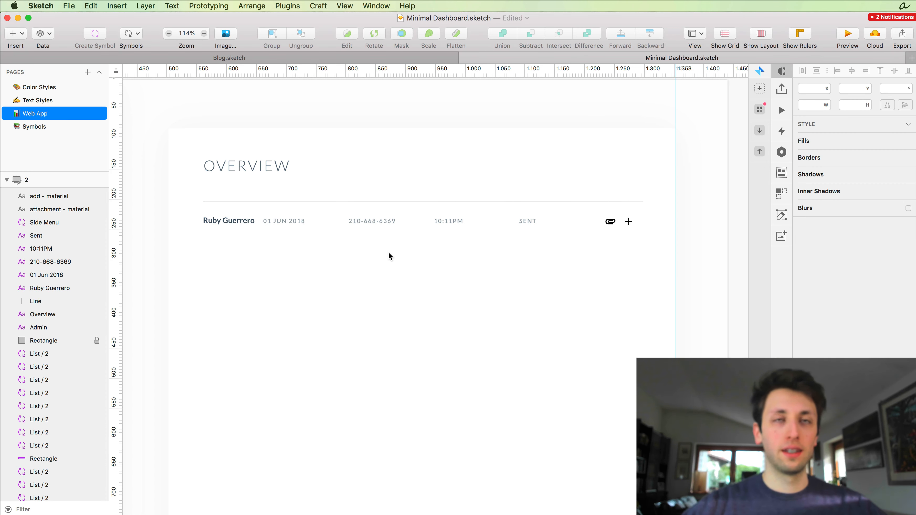
Step: Nudge the remaining date text beside the name 2 px to the right
click(293, 220)
key(Right)
key(Right)
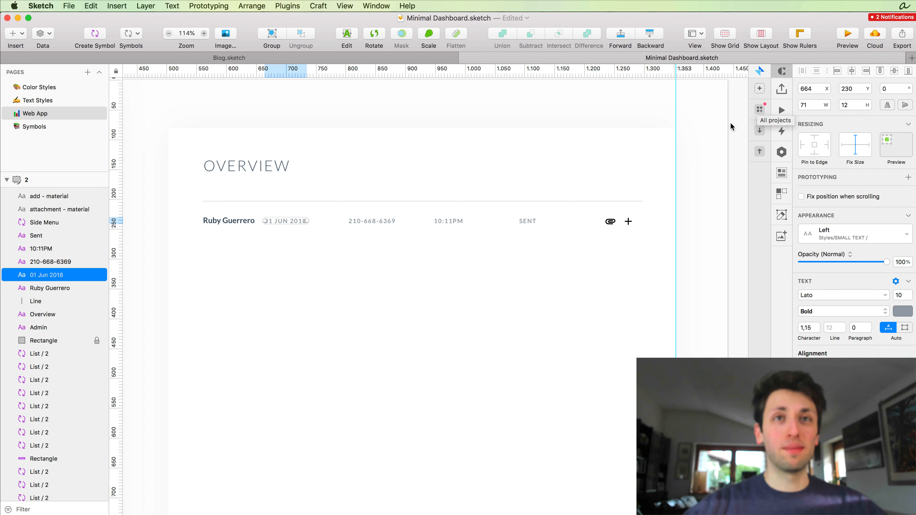
Step: Scale the attachment and add icons together to 113% from their center
scroll(640, 224, up, 5)
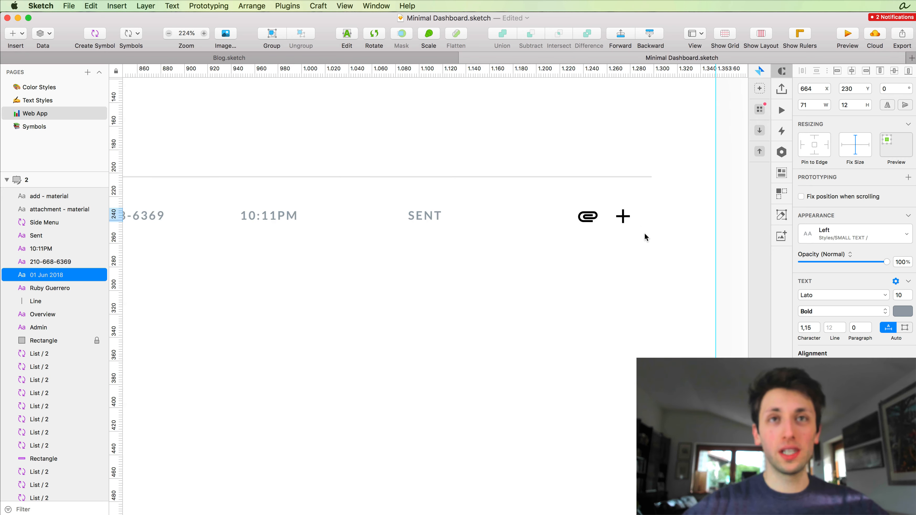
drag(644, 233, 535, 202)
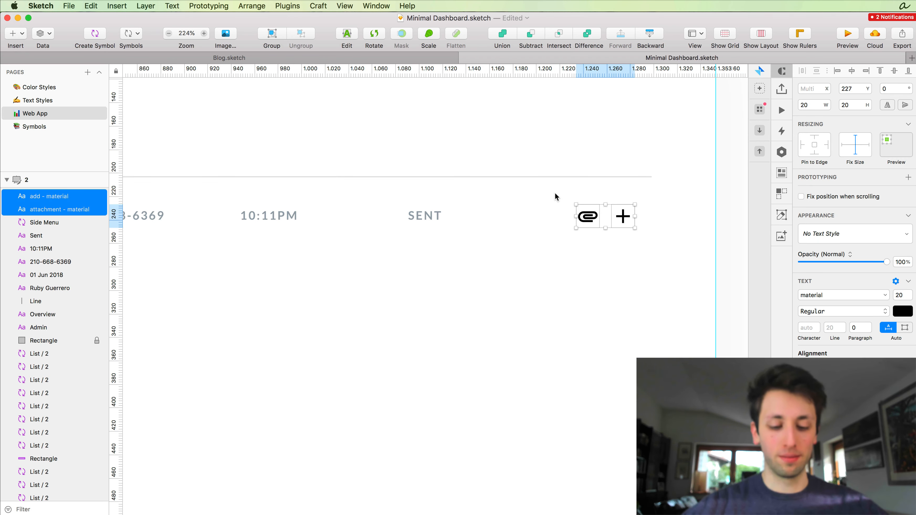
key(super+k)
key(shift+Up)
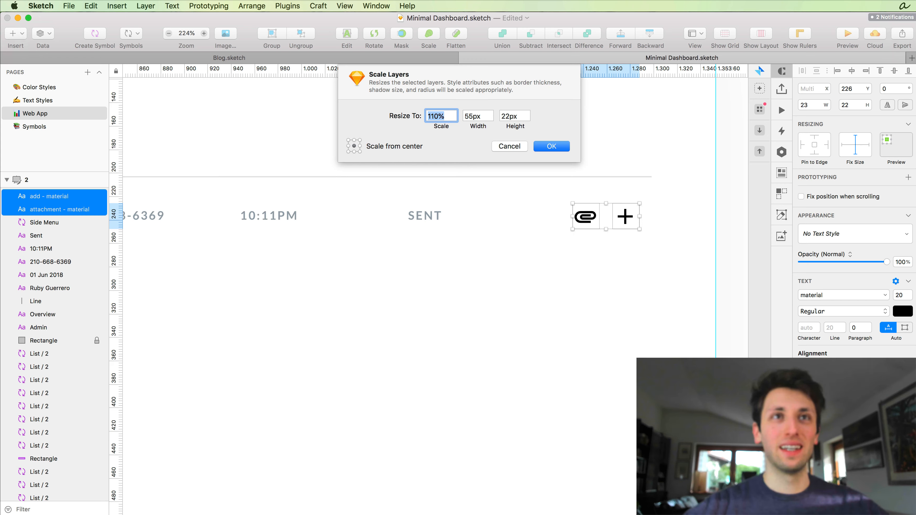
key(Up)
key(Up)
key(Up)
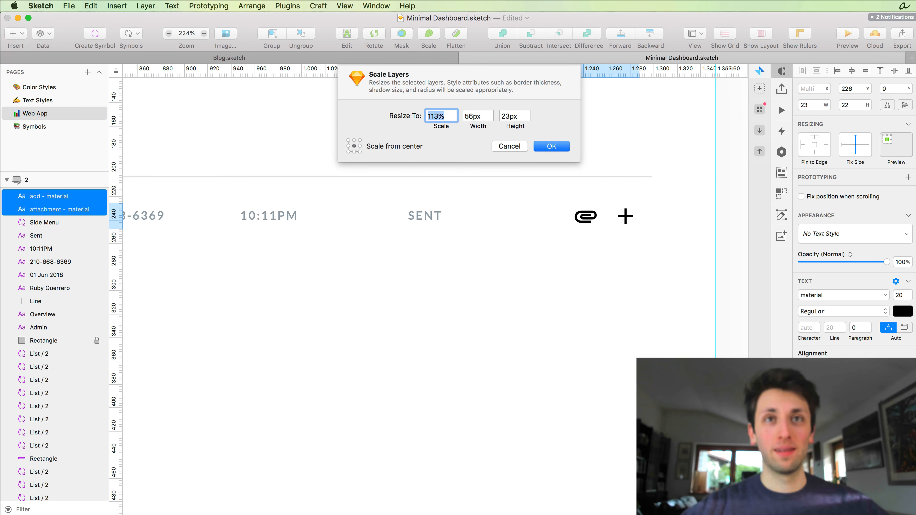
key(Return)
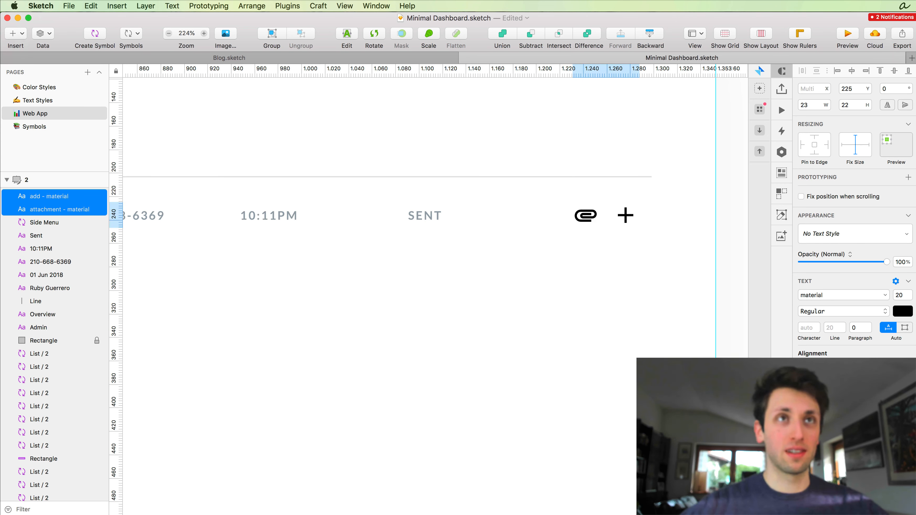
Step: Convert the attachment and add icon texts to outlines
scroll(489, 241, up, 4)
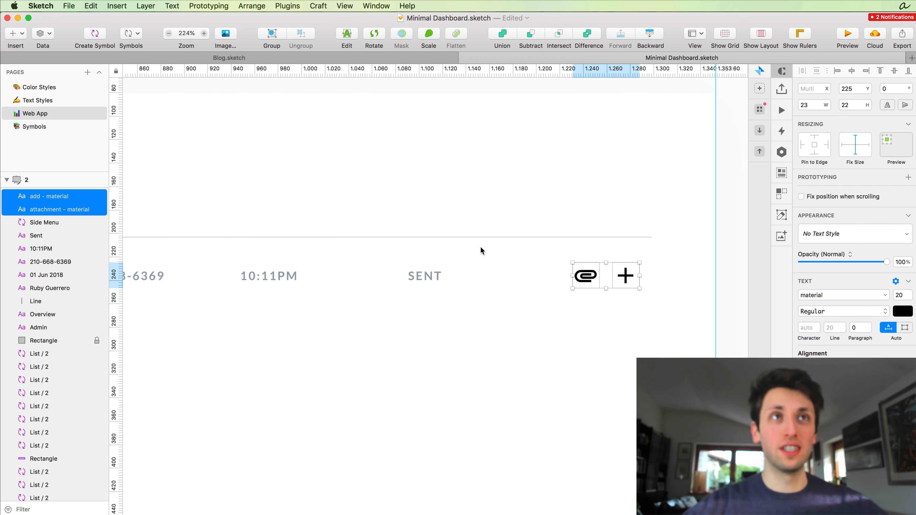
click(288, 6)
mouse_move(285, 18)
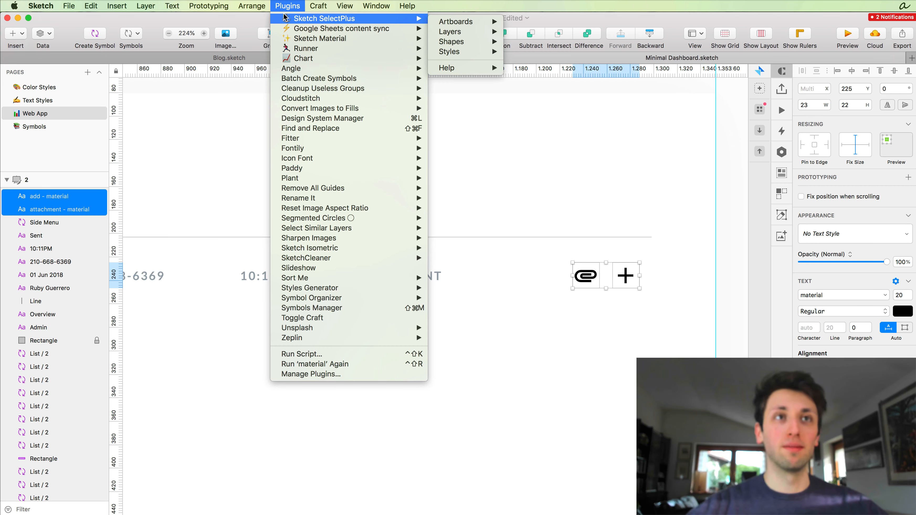
mouse_move(80, 4)
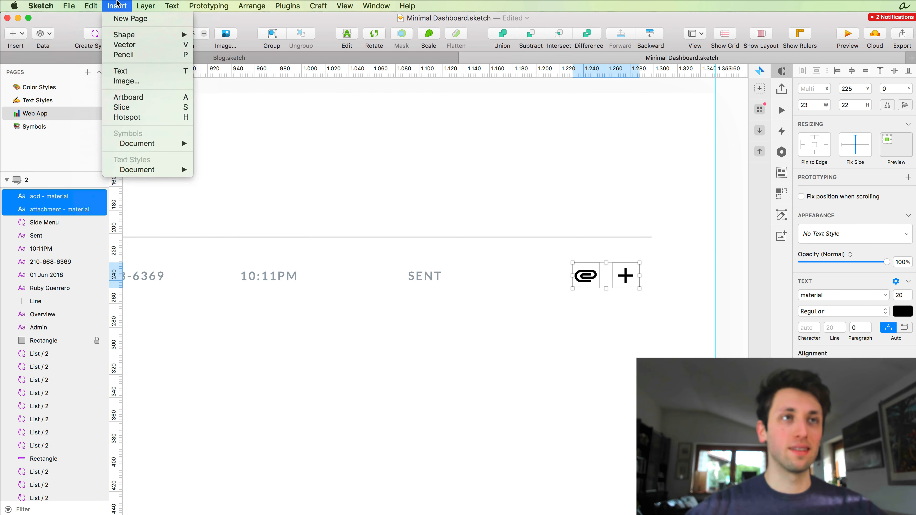
mouse_move(145, 5)
mouse_move(212, 171)
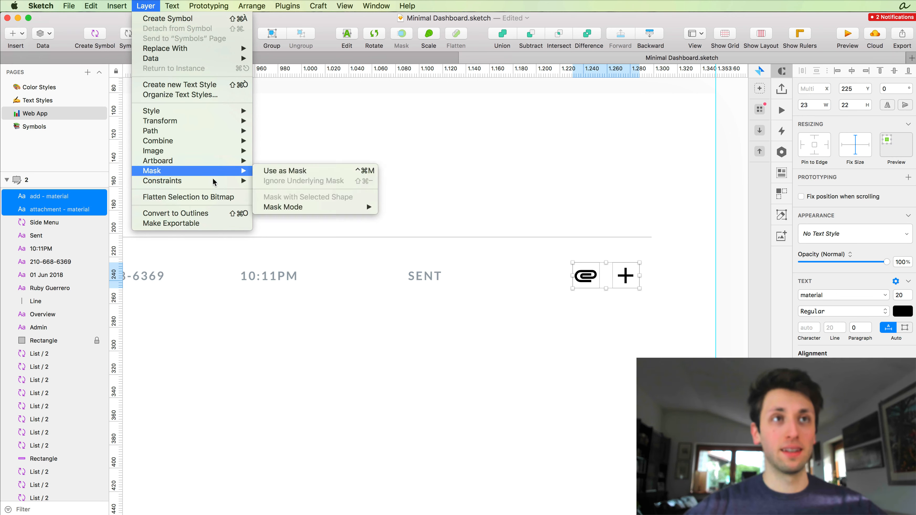
click(213, 210)
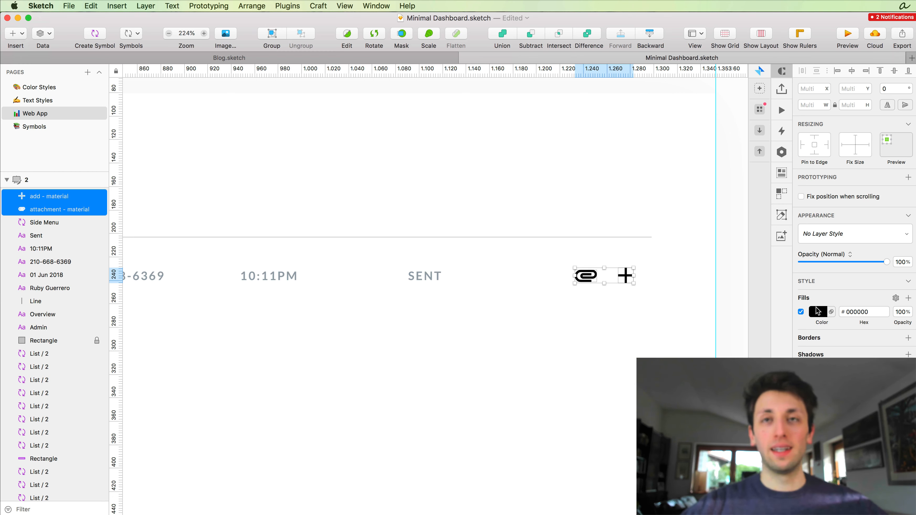
Step: Open the list of shared layer styles for the outlined attachment and add icons
click(836, 233)
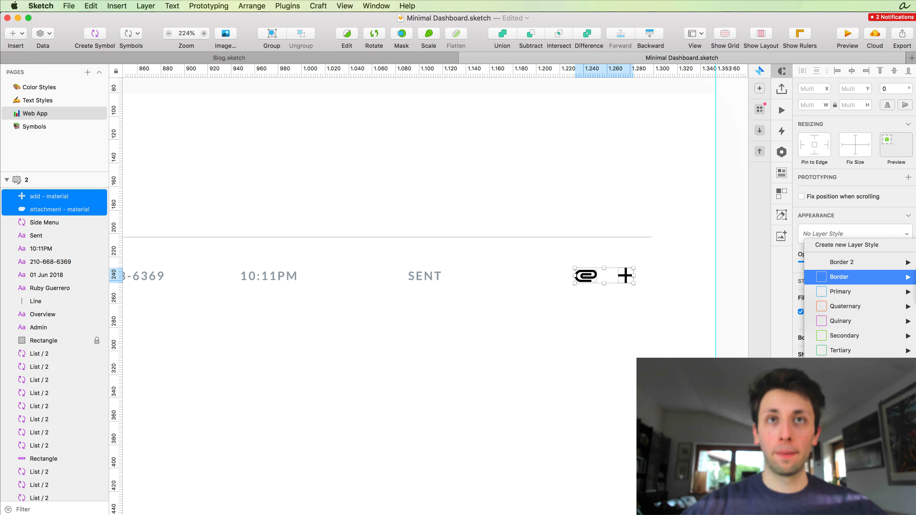
Step: Apply a layer style from the Border group to the selected attachment and add icons in the Overview row
click(914, 277)
scroll(453, 278, down, 5)
scroll(442, 281, left, 5)
click(440, 315)
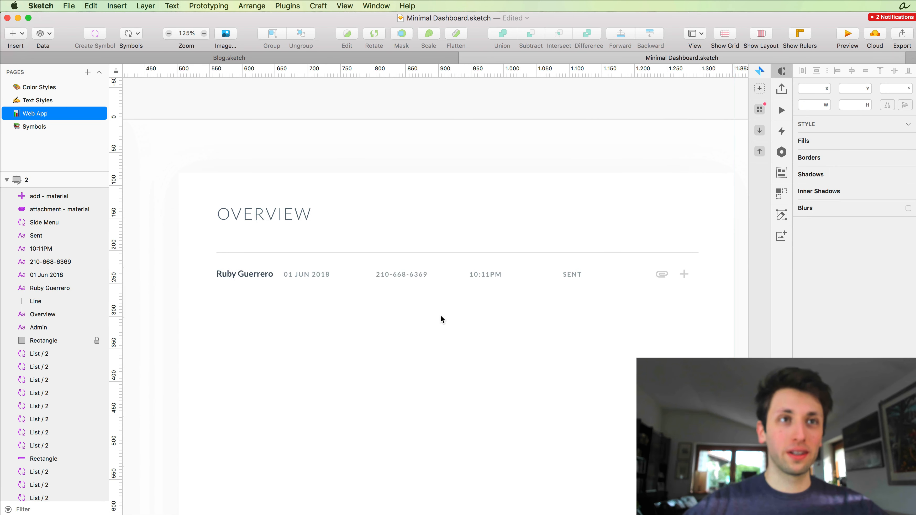
scroll(307, 290, down, 2)
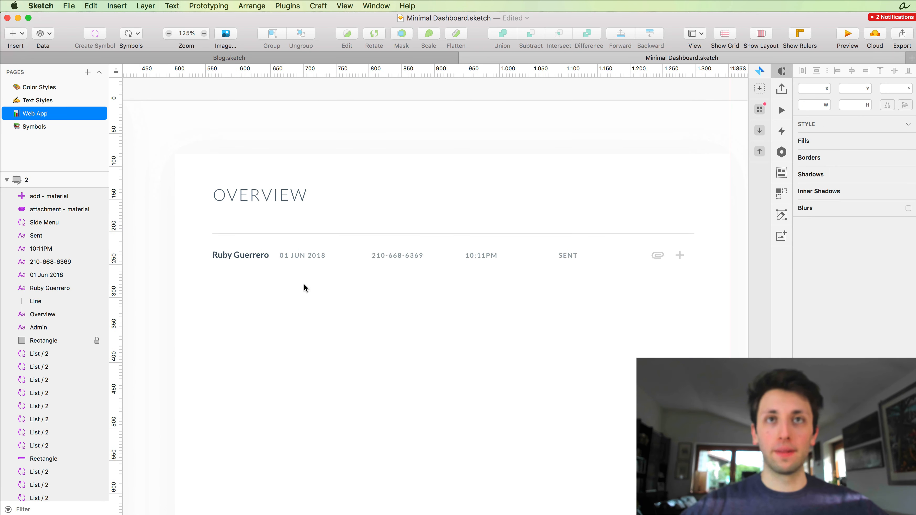
scroll(304, 285, down, 1)
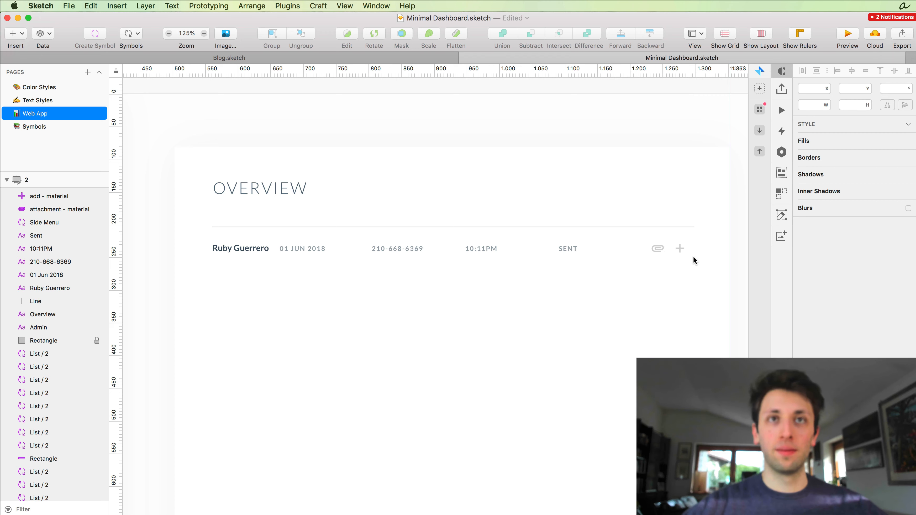
drag(693, 256, 212, 238)
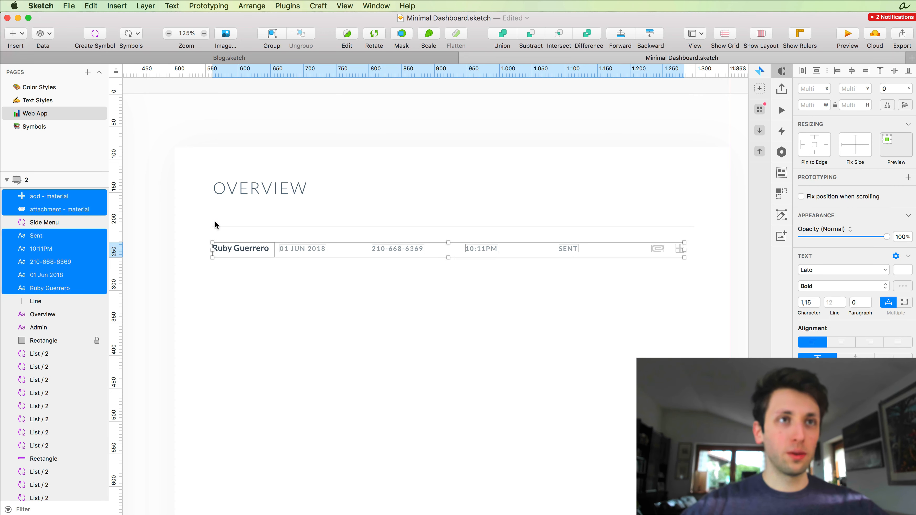
click(242, 227)
scroll(423, 285, up, 3)
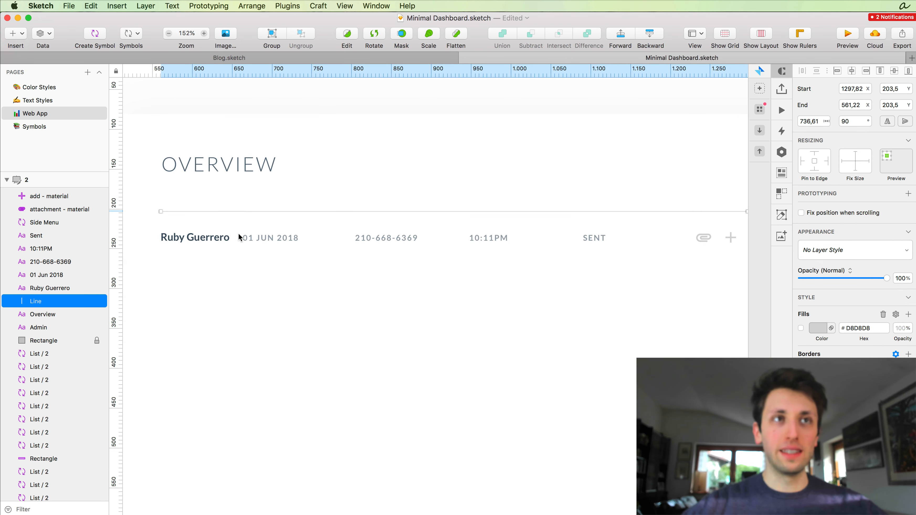
scroll(161, 228, up, 2)
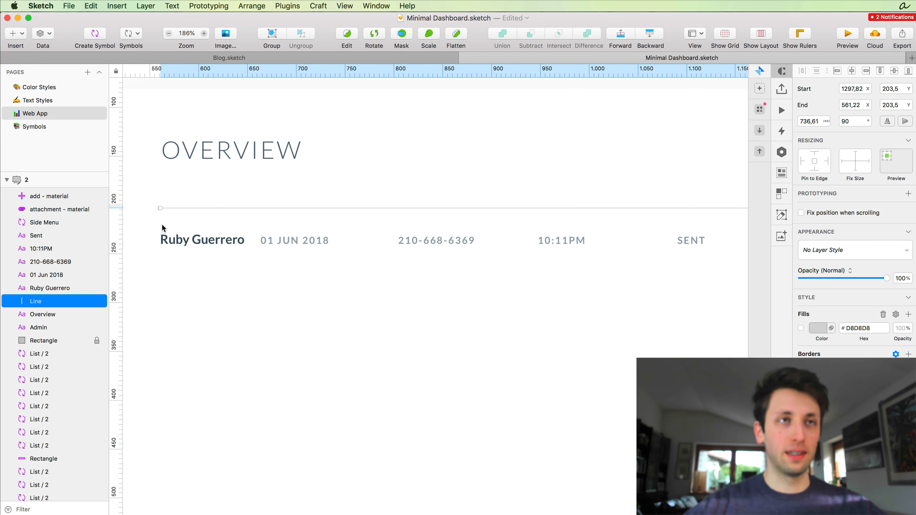
scroll(242, 224, right, 2)
scroll(241, 223, right, 2)
scroll(241, 224, down, 2)
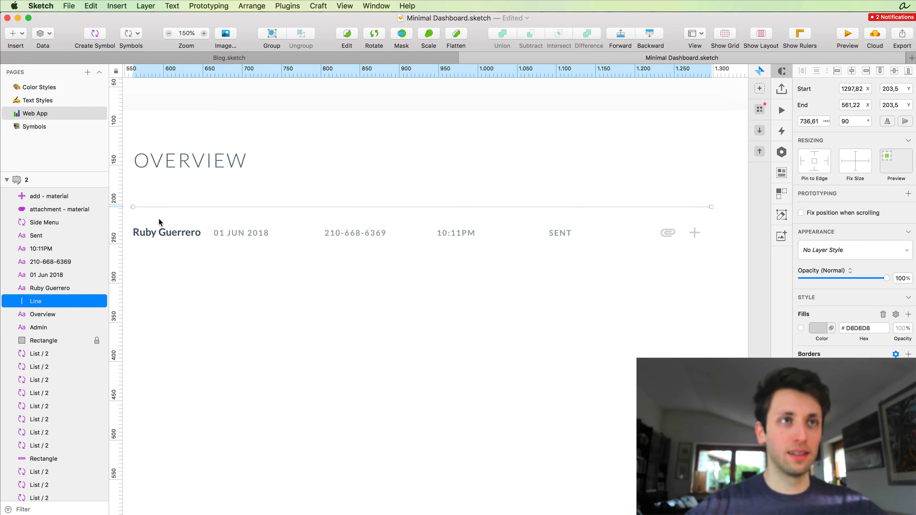
drag(159, 217, 340, 232)
drag(657, 236, 709, 238)
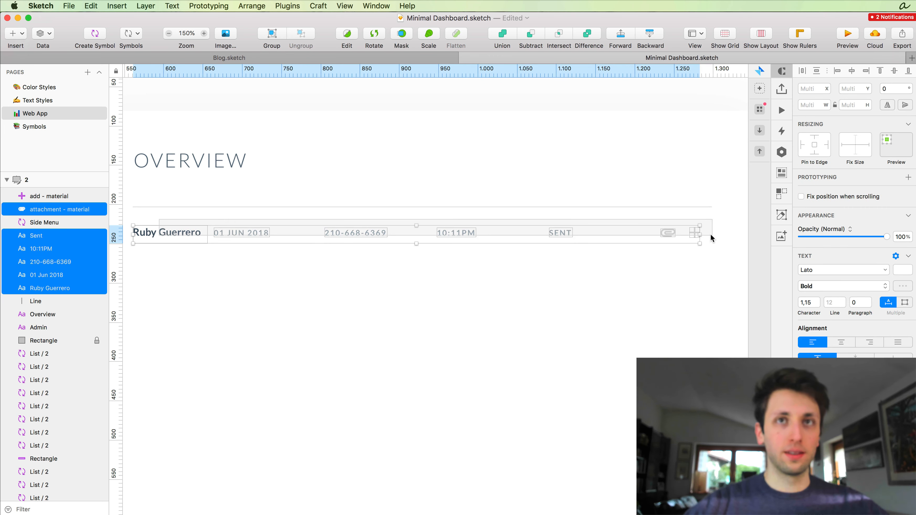
Step: Nudge the divider line under the Overview heading down to Y 204.5 and place a duplicate below the row at about Y 266
click(176, 206)
key(Down)
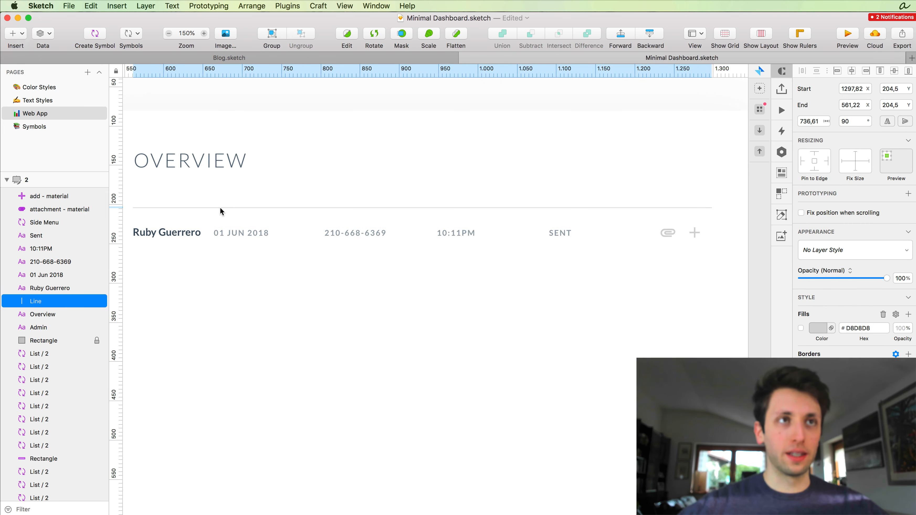
drag(220, 207, 220, 256)
scroll(230, 234, left, 5)
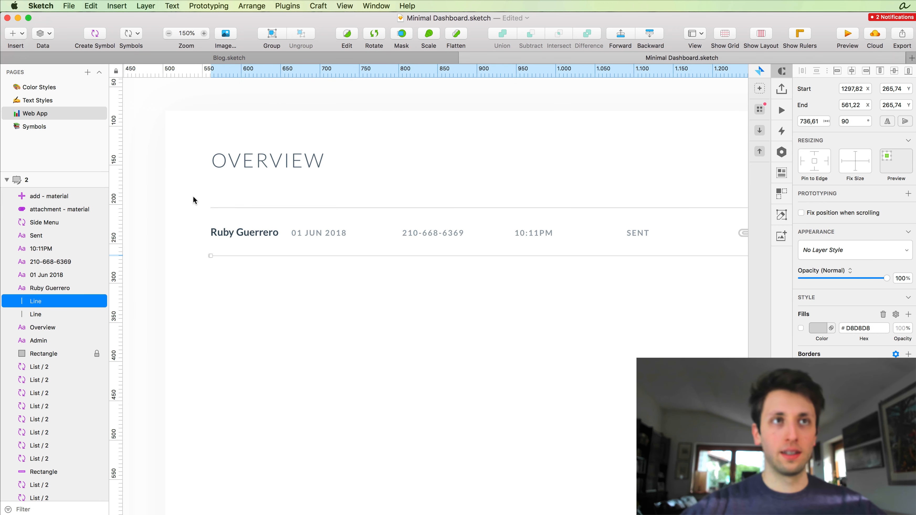
drag(194, 196, 373, 230)
drag(723, 265, 668, 275)
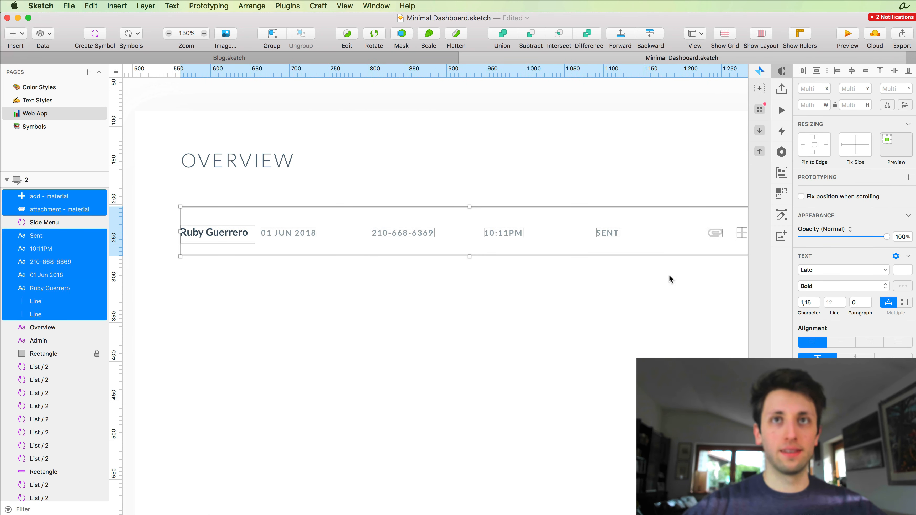
key(super+alt+y)
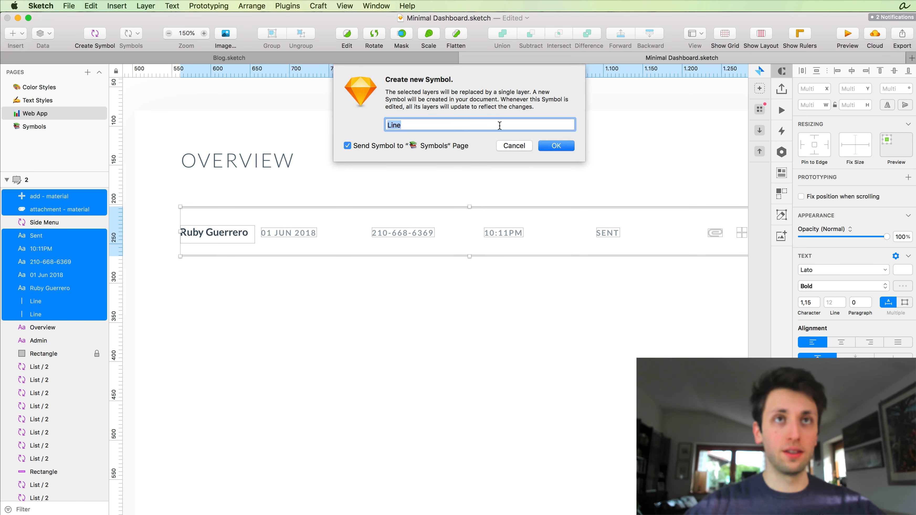
click(516, 146)
Step: Open the Symbols page and examine how the existing row, form, tag, graph and list symbols are named and laid out
click(49, 127)
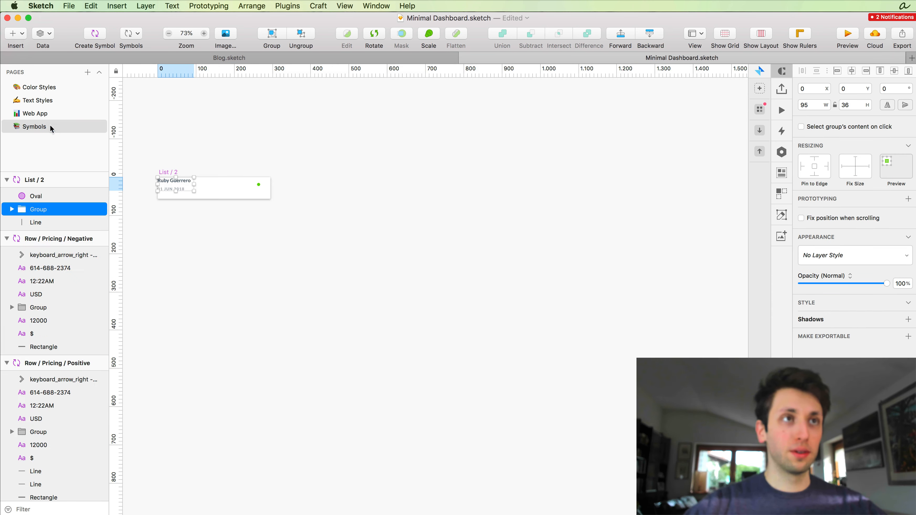
scroll(175, 178, left, 10)
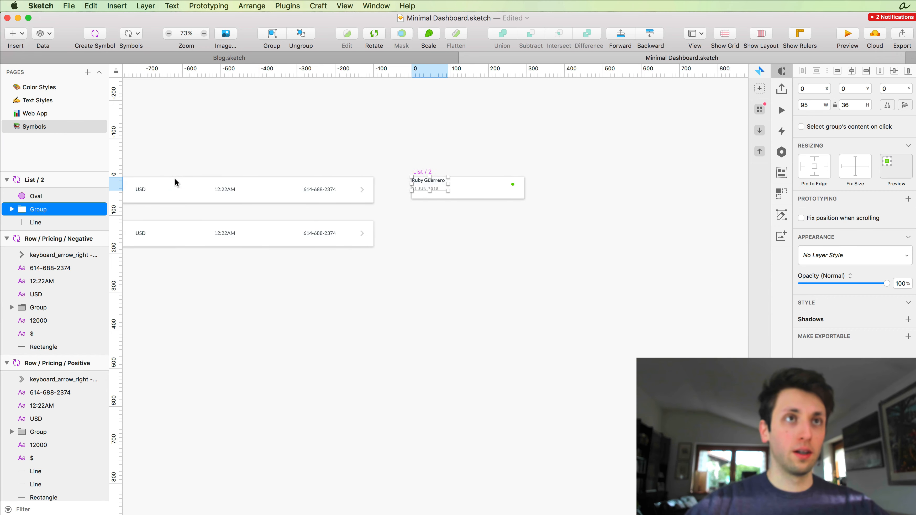
scroll(174, 179, left, 3)
scroll(175, 178, up, 1)
scroll(175, 178, left, 4)
scroll(175, 178, down, 2)
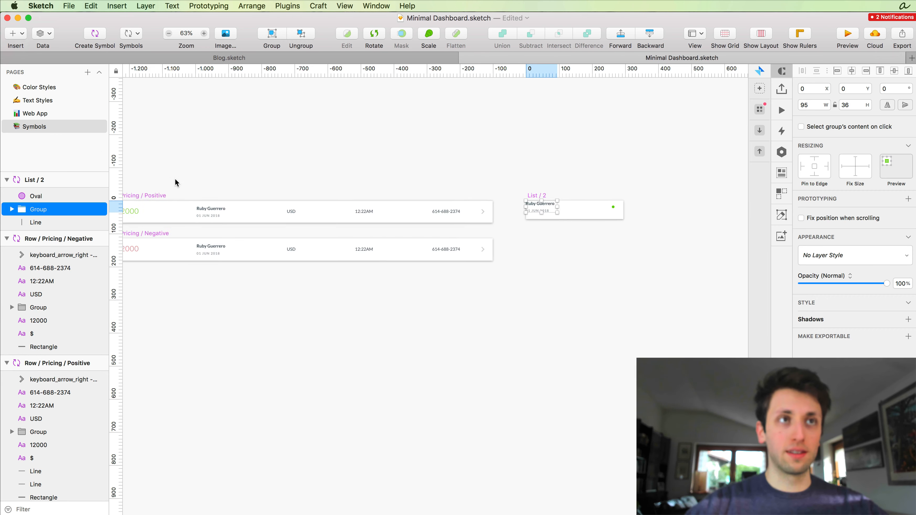
scroll(174, 179, left, 2)
click(314, 146)
scroll(313, 146, down, 6)
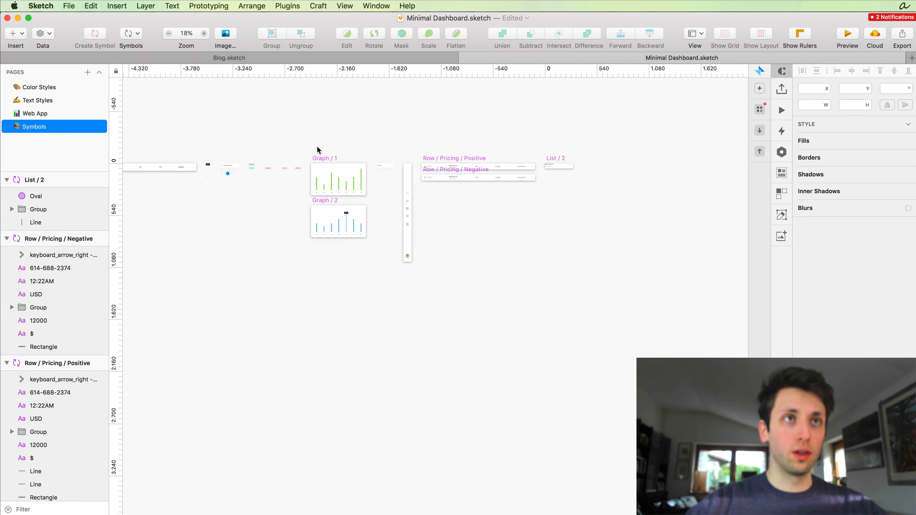
scroll(317, 148, left, 12)
scroll(317, 148, up, 4)
scroll(317, 148, right, 10)
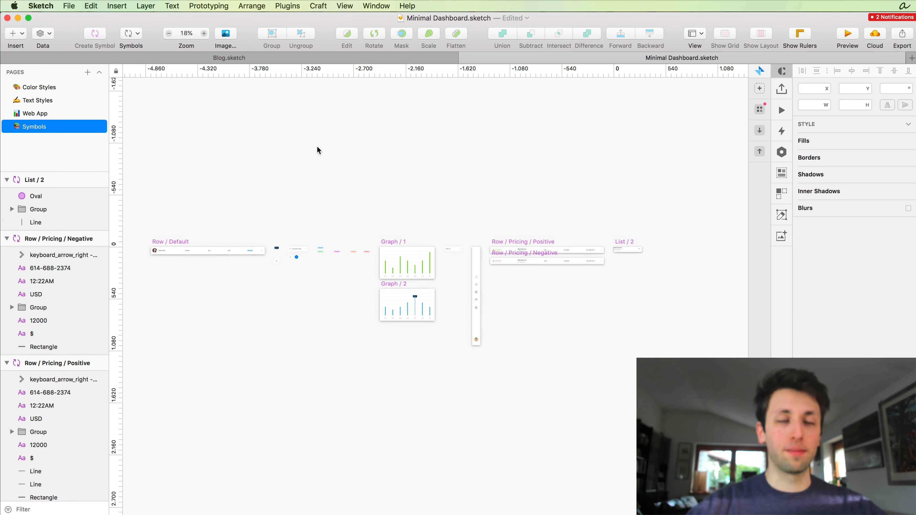
scroll(322, 154, up, 6)
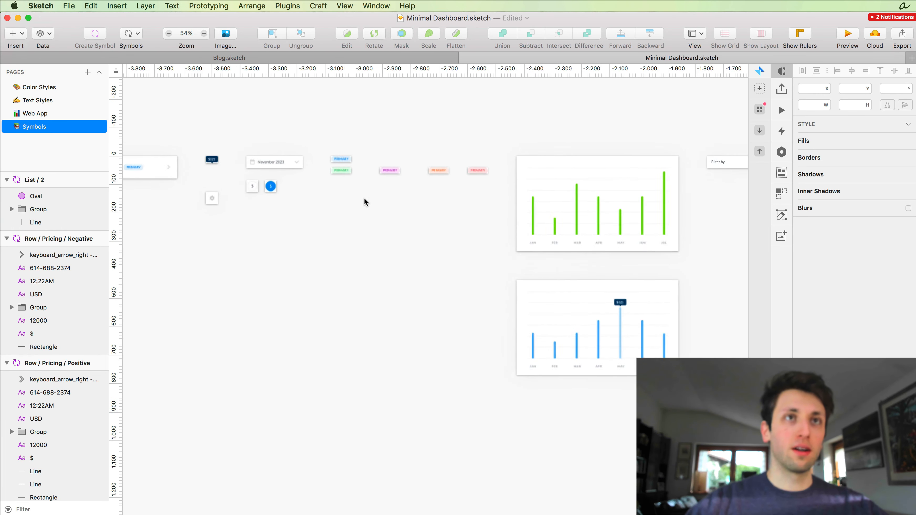
scroll(364, 198, left, 12)
scroll(364, 197, up, 2)
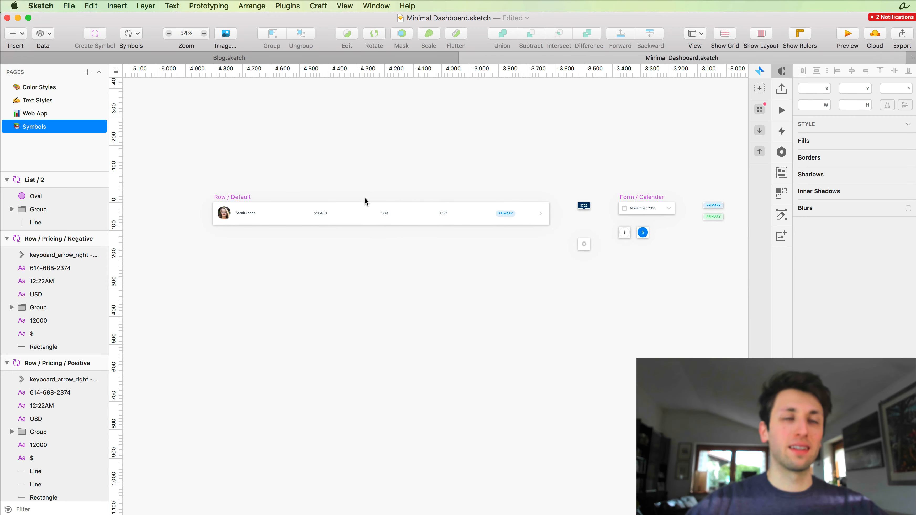
scroll(361, 192, right, 15)
scroll(362, 191, right, 4)
scroll(361, 191, down, 6)
scroll(361, 192, left, 5)
scroll(361, 192, down, 1)
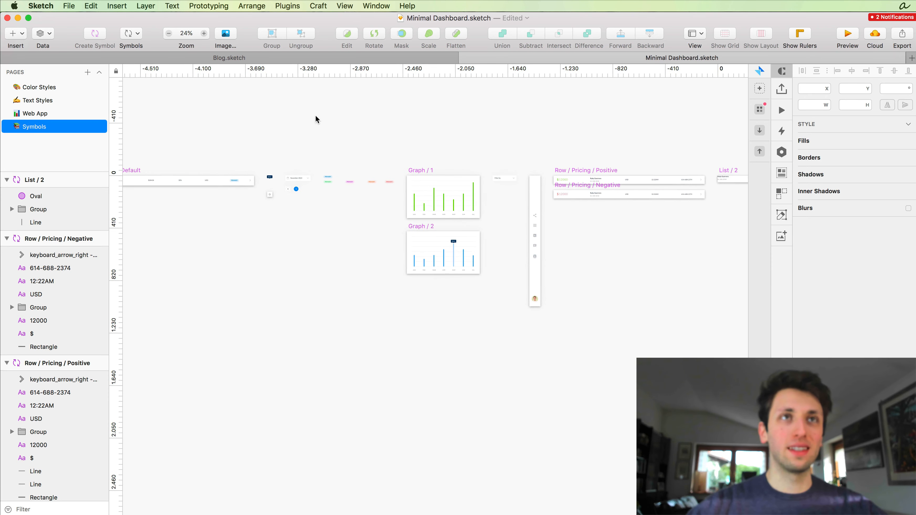
Step: Organize the Symbols page with the Symbol Organizer plugin, setting the horizontal space to 100
click(288, 7)
mouse_move(335, 252)
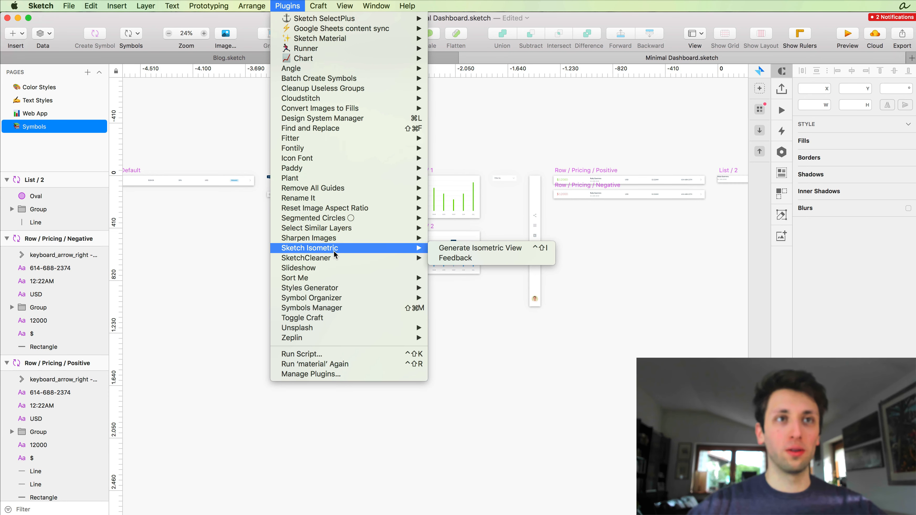
mouse_move(332, 298)
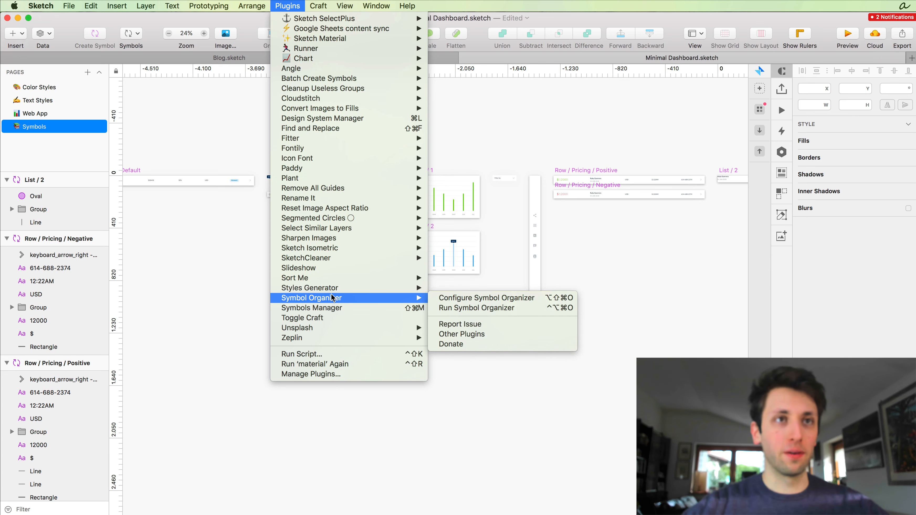
click(434, 295)
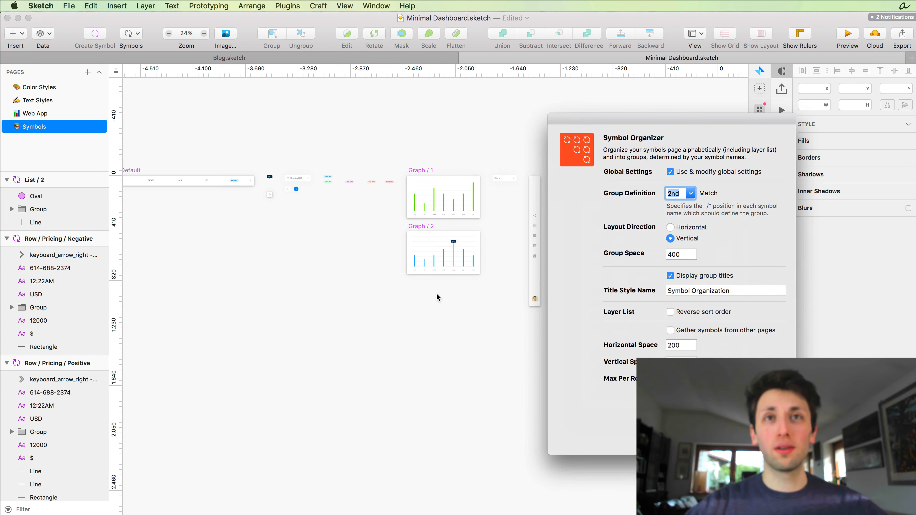
drag(705, 123, 560, 134)
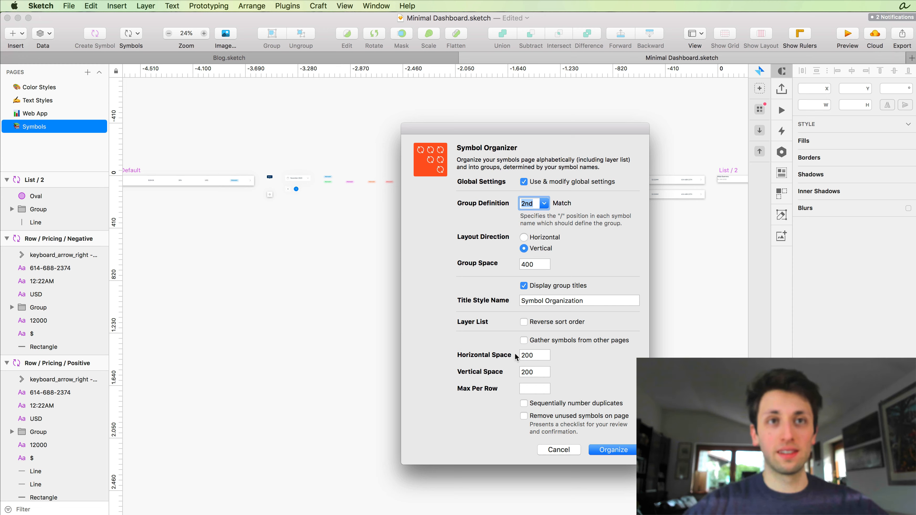
double_click(526, 354)
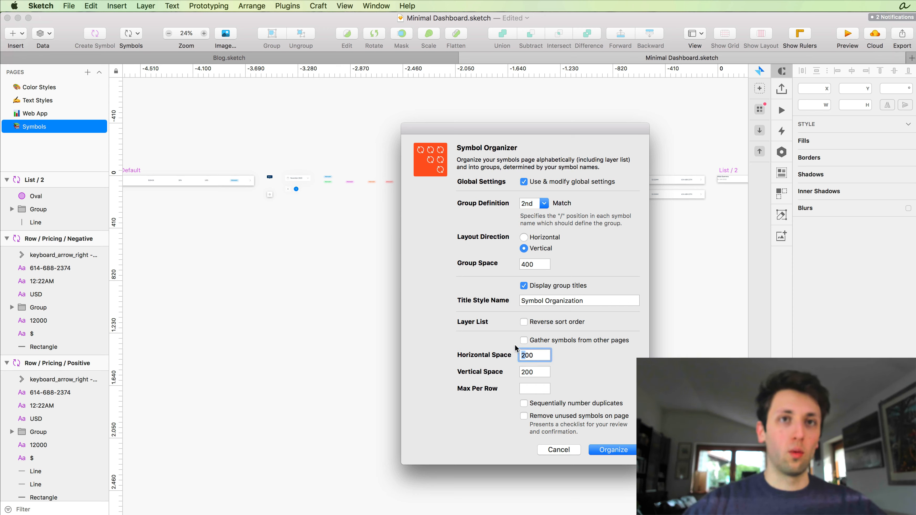
text(100)
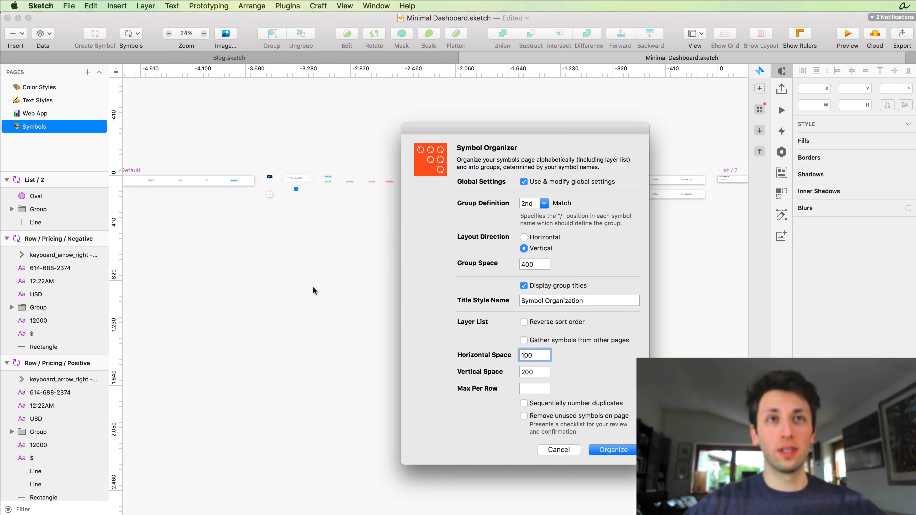
click(615, 450)
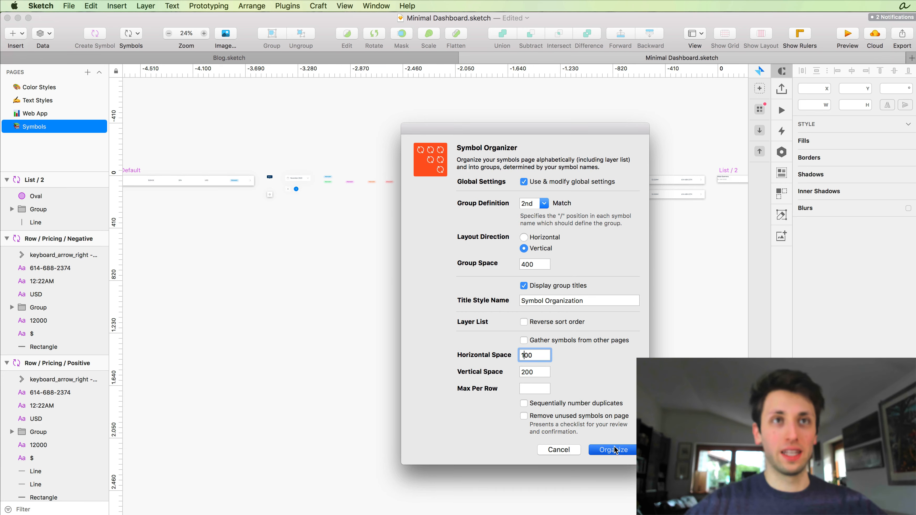
Step: Examine the arrangement and group titles of the organized symbols, from the form and graph groups to the list group
scroll(410, 349, up, 10)
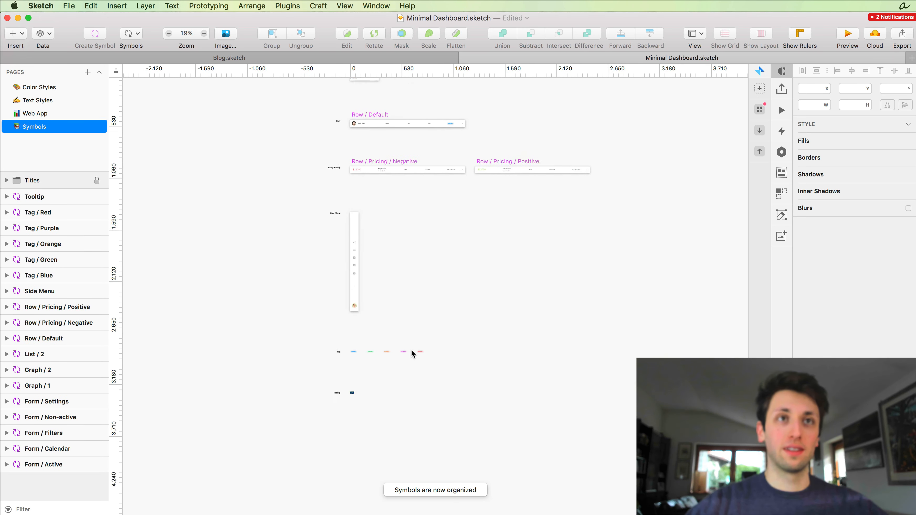
scroll(411, 349, up, 5)
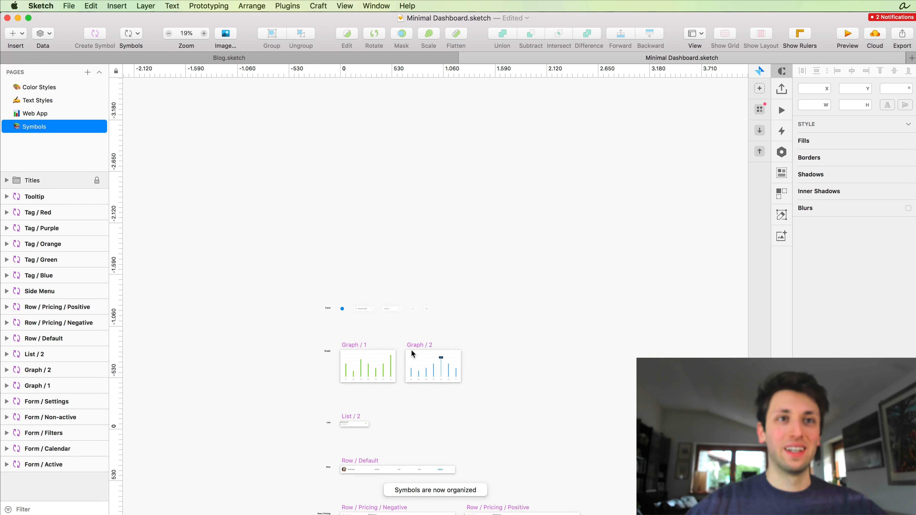
scroll(415, 314, down, 2)
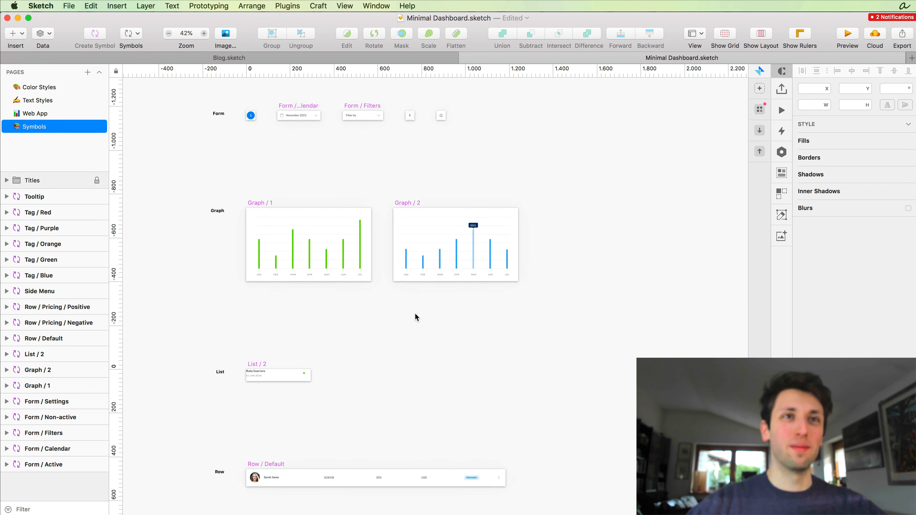
scroll(450, 335, up, 3)
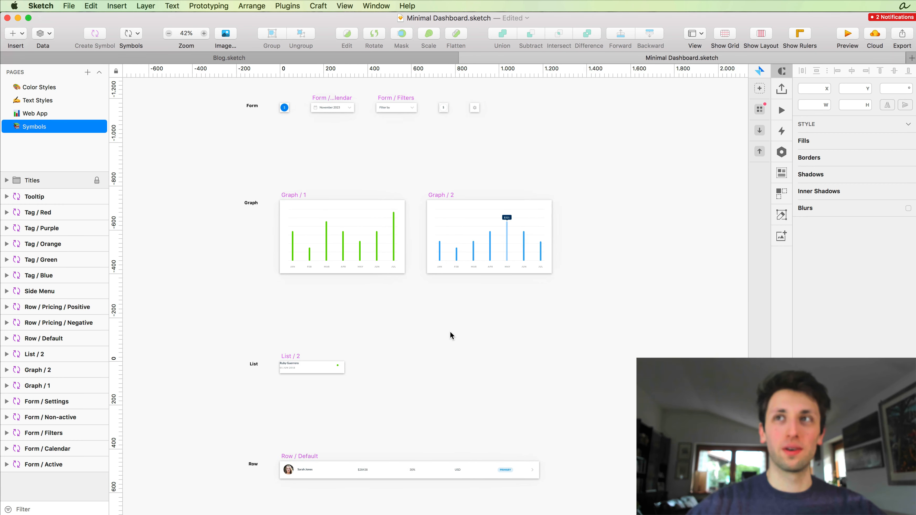
scroll(242, 223, up, 4)
scroll(246, 229, up, 4)
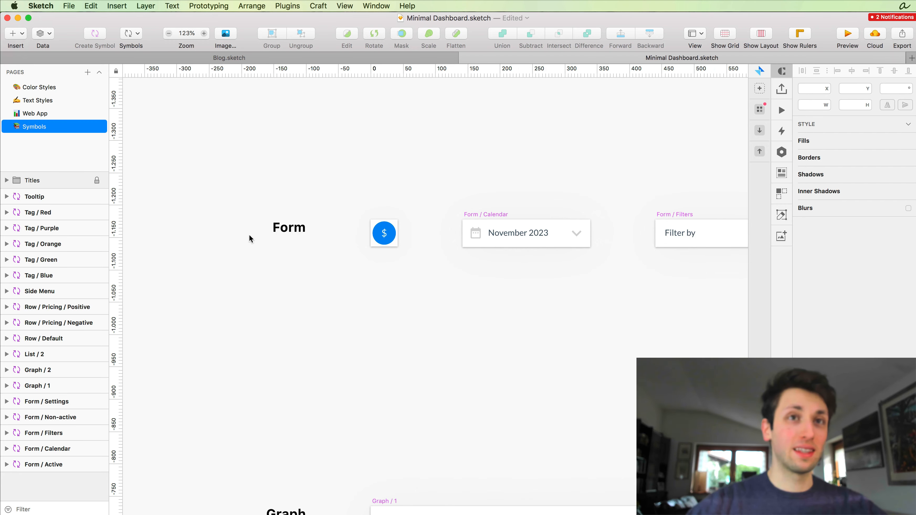
scroll(306, 288, down, 5)
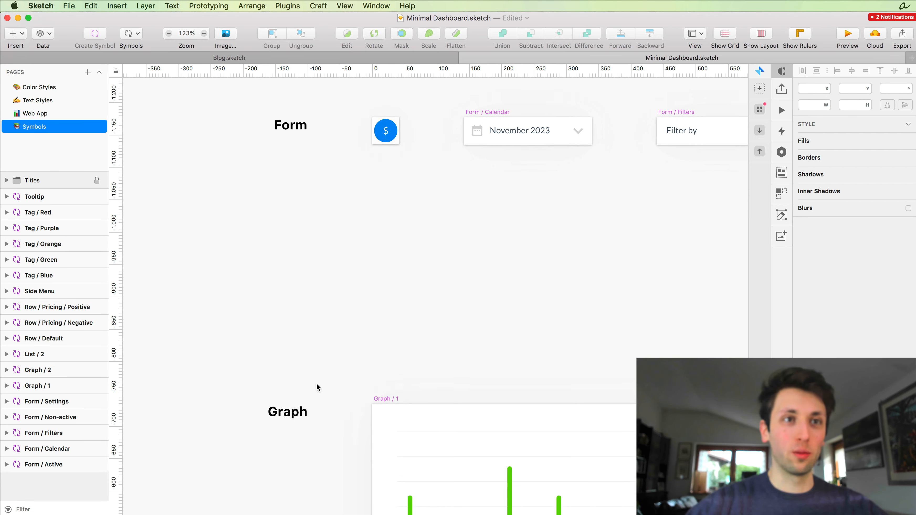
scroll(303, 382, down, 5)
scroll(304, 384, down, 10)
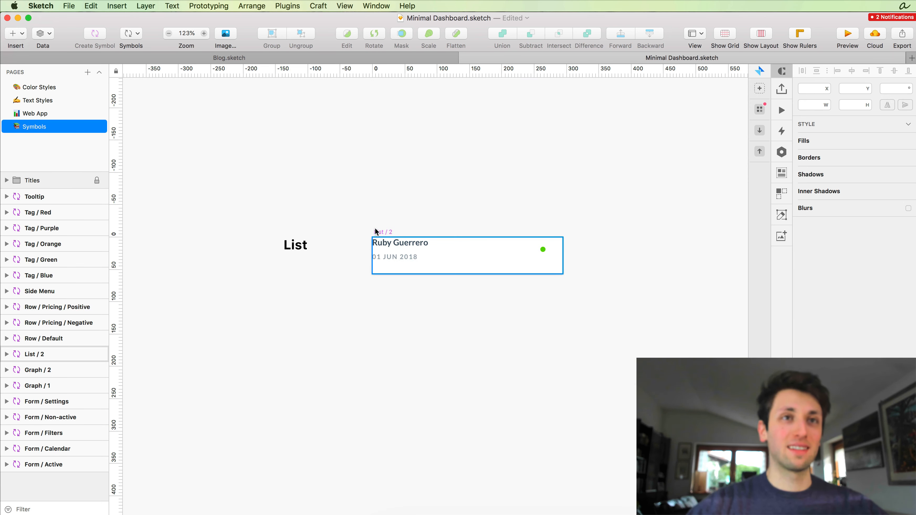
scroll(368, 284, down, 5)
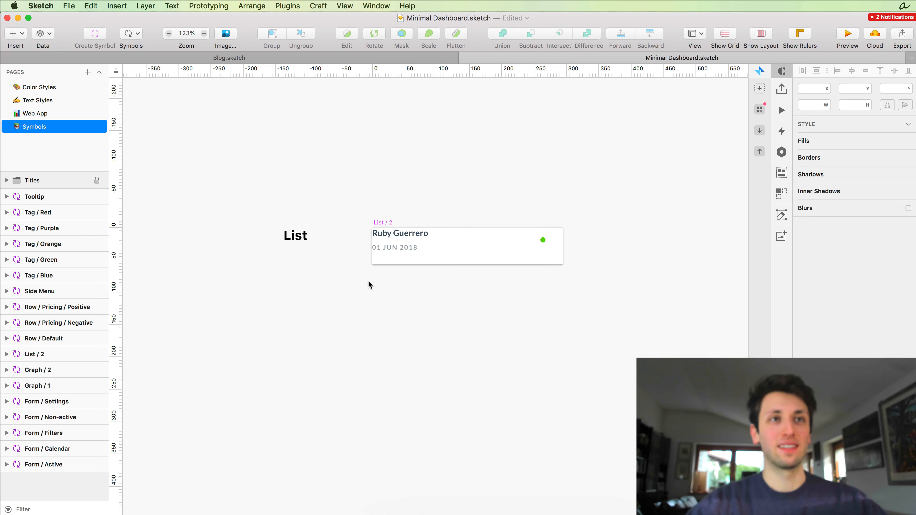
Step: Examine the organized Symbols page from the Form and Graph groups through List and Row to Side Menu
scroll(368, 284, down, 3)
scroll(368, 284, down, 10)
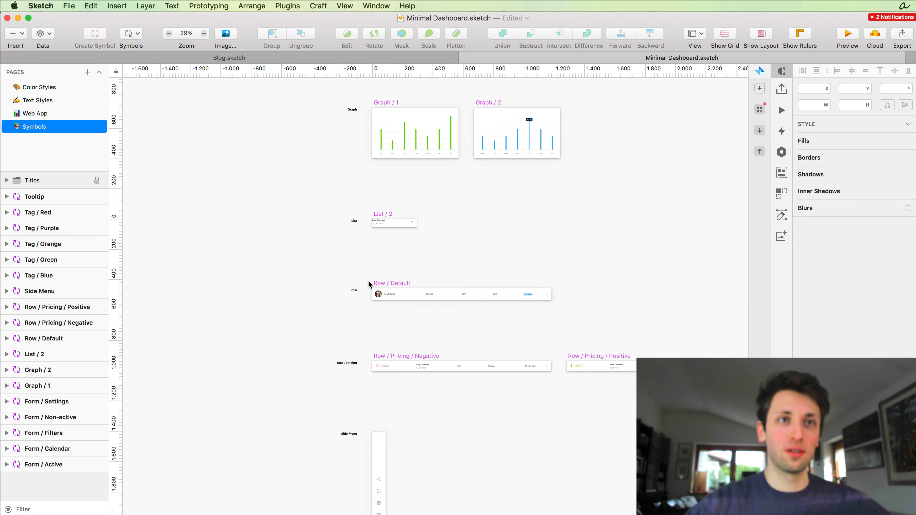
scroll(368, 284, down, 5)
scroll(368, 283, up, 6)
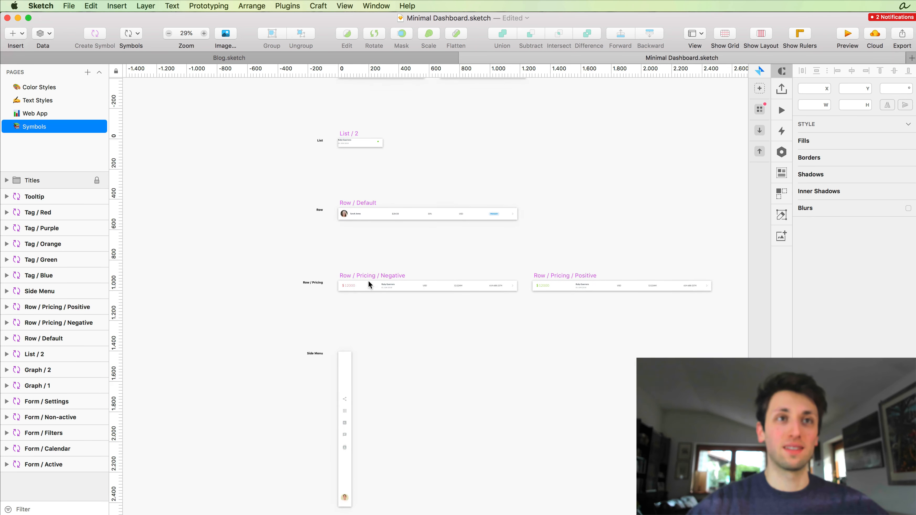
scroll(369, 283, up, 6)
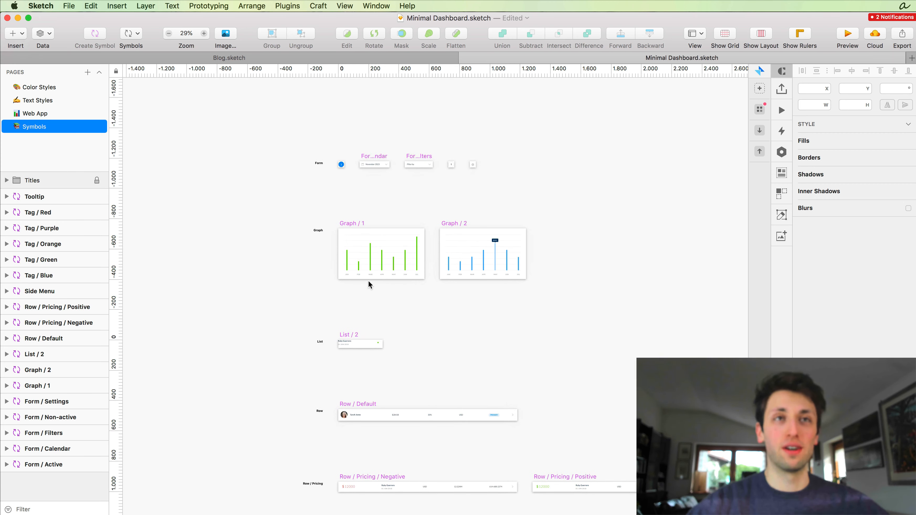
scroll(369, 285, up, 5)
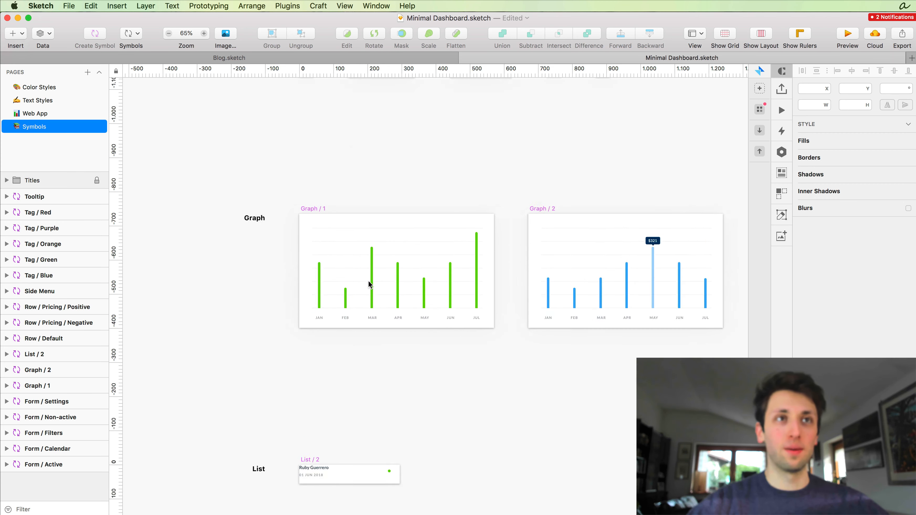
scroll(368, 281, down, 10)
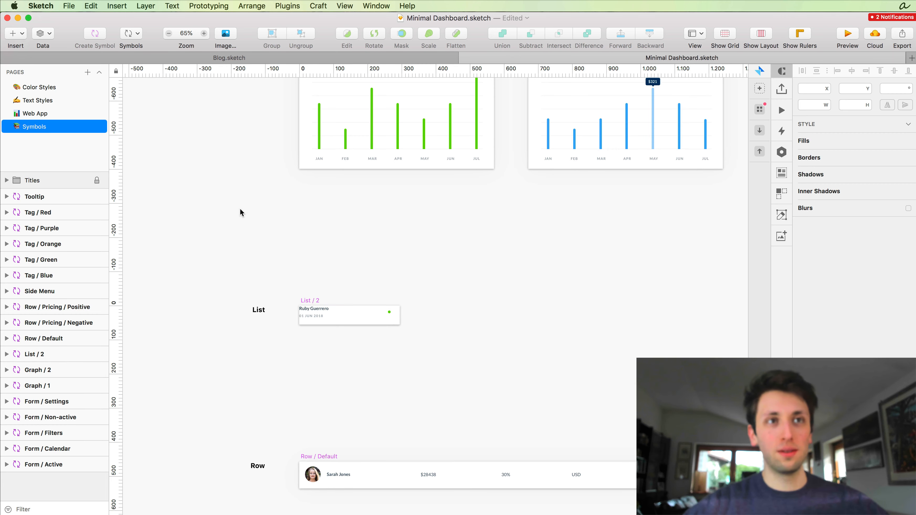
Step: Return to the Web App page and create a symbol named List / 1 from the selected Overview row, sending it to the Symbols page
key(Page_Up)
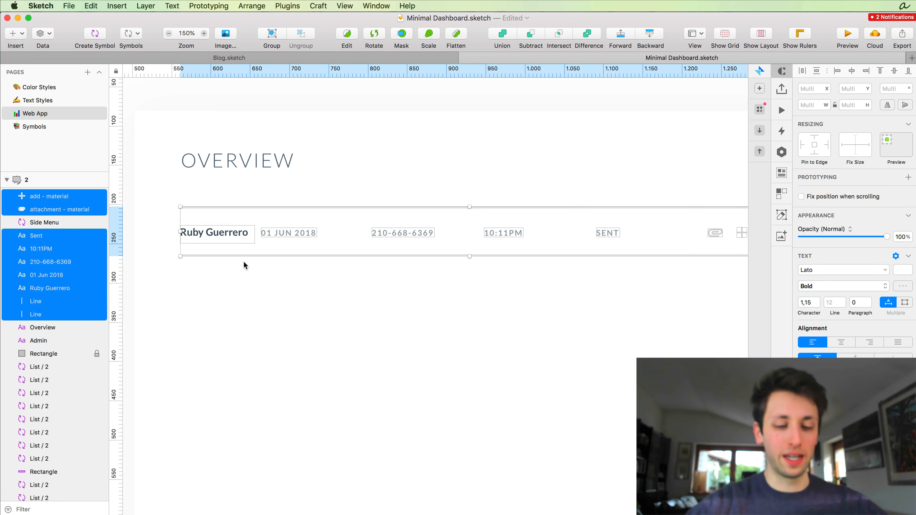
key(super+alt+k)
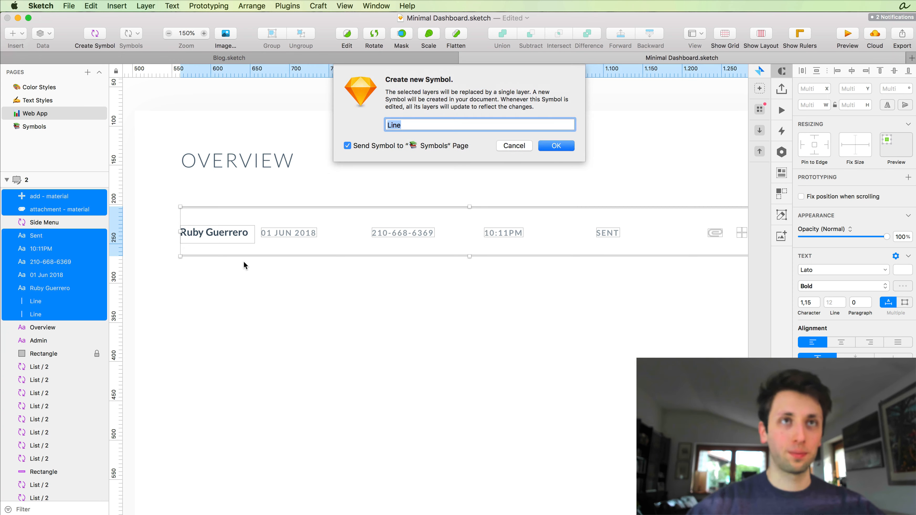
text(List / 1)
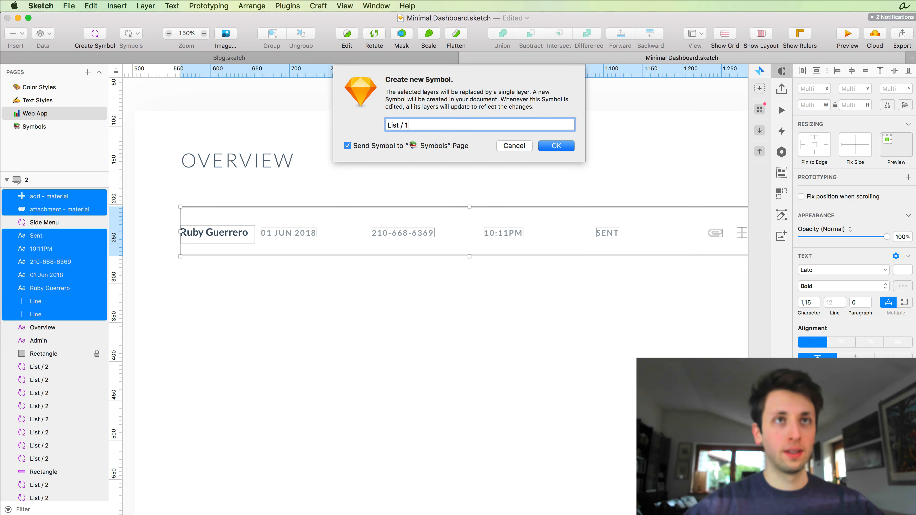
key(Return)
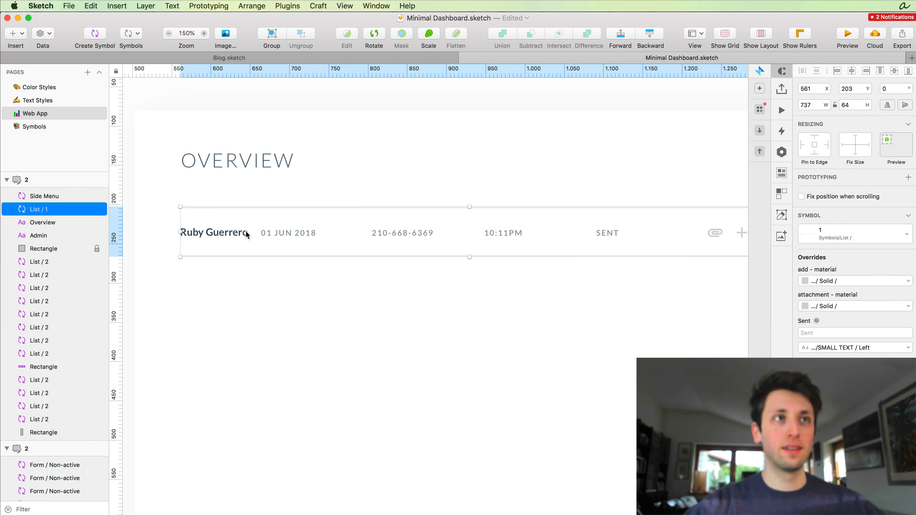
click(282, 307)
scroll(283, 307, down, 2)
scroll(282, 307, down, 3)
click(301, 174)
drag(316, 166, 316, 198)
scroll(352, 156, up, 5)
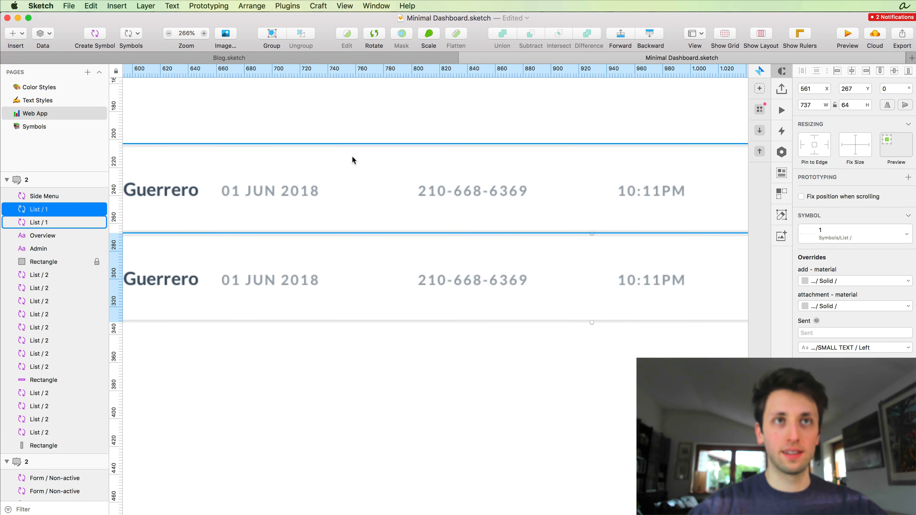
key(super+z)
Step: Duplicate the List / 1 row to Y 265 and repeat the duplicate down the Overview card until it holds eleven rows
scroll(350, 157, left, 3)
drag(387, 176, 372, 256)
key(super+d)
key(super+d)
key(super+d)
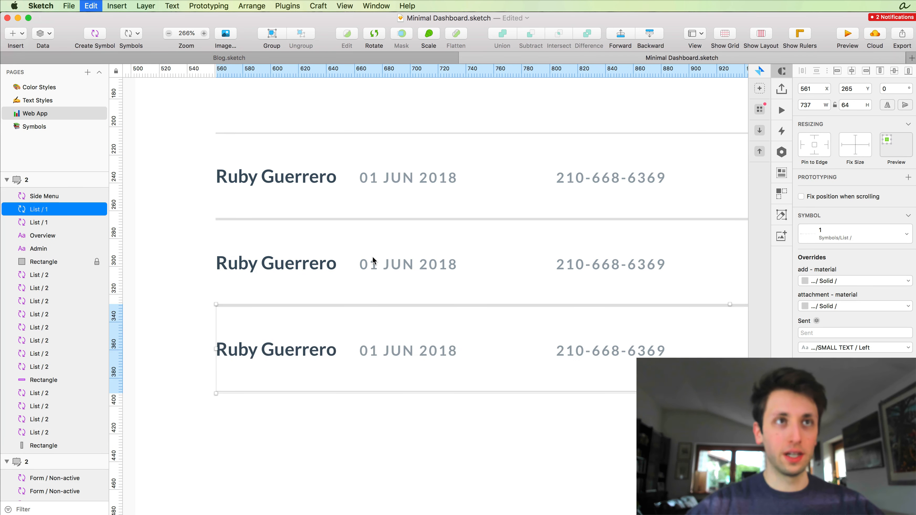
key(super+d)
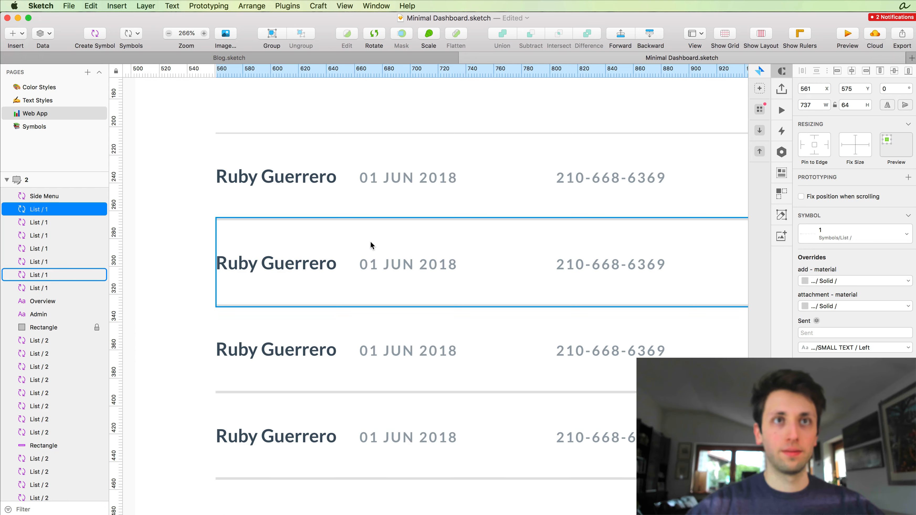
scroll(371, 246, down, 5)
key(super+d)
key(super+d)
key(super+d)
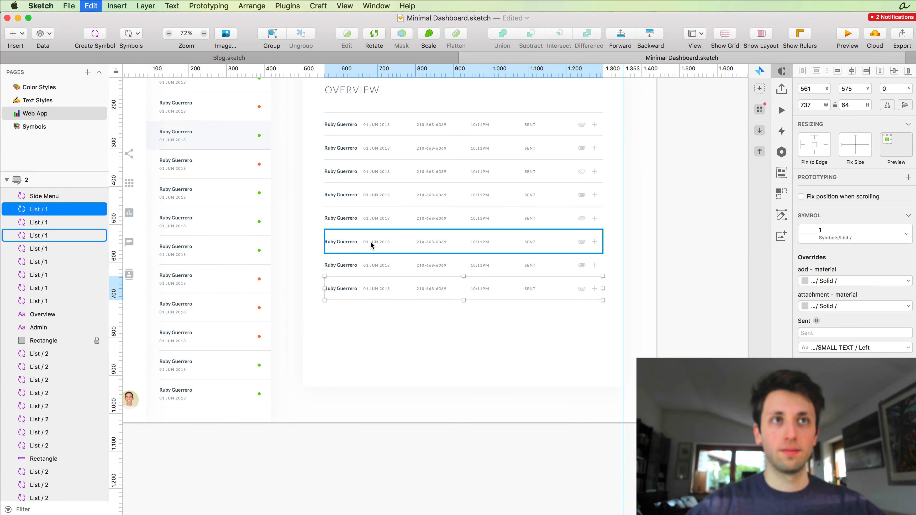
scroll(371, 245, up, 2)
key(super+d)
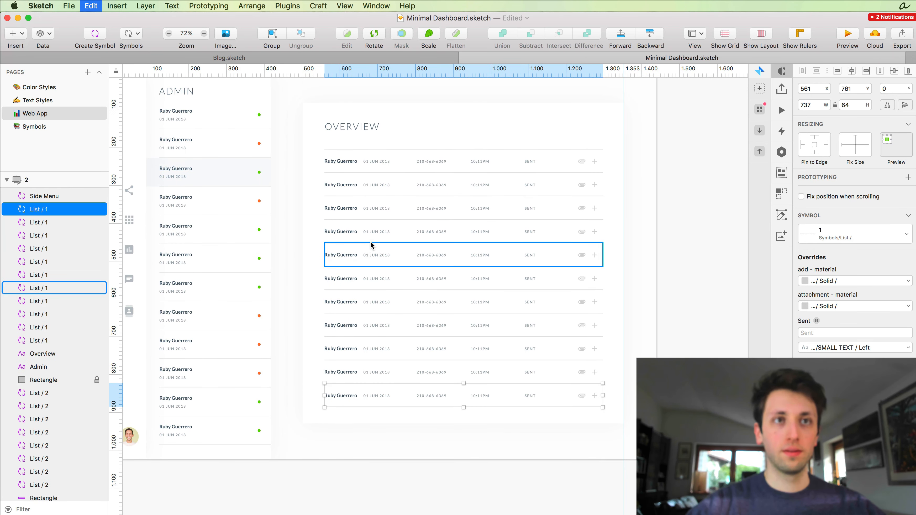
click(711, 215)
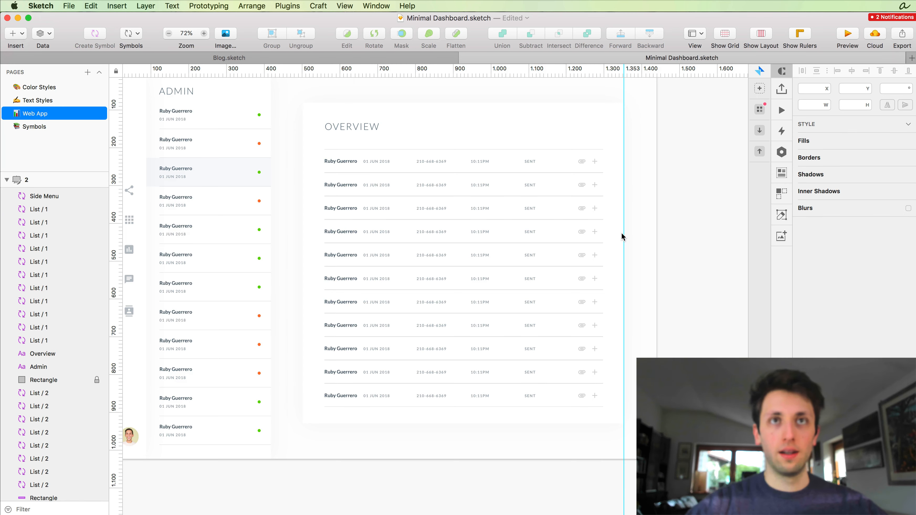
Step: Examine the divider thickness and overlap where neighbouring Overview rows meet, near the third row's end
scroll(621, 238, up, 3)
scroll(622, 223, left, 3)
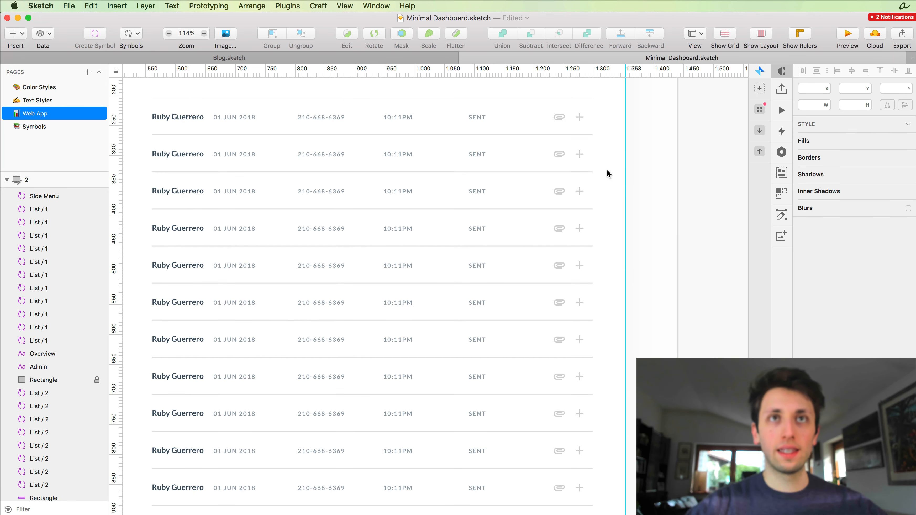
scroll(608, 169, up, 10)
scroll(433, 196, down, 1)
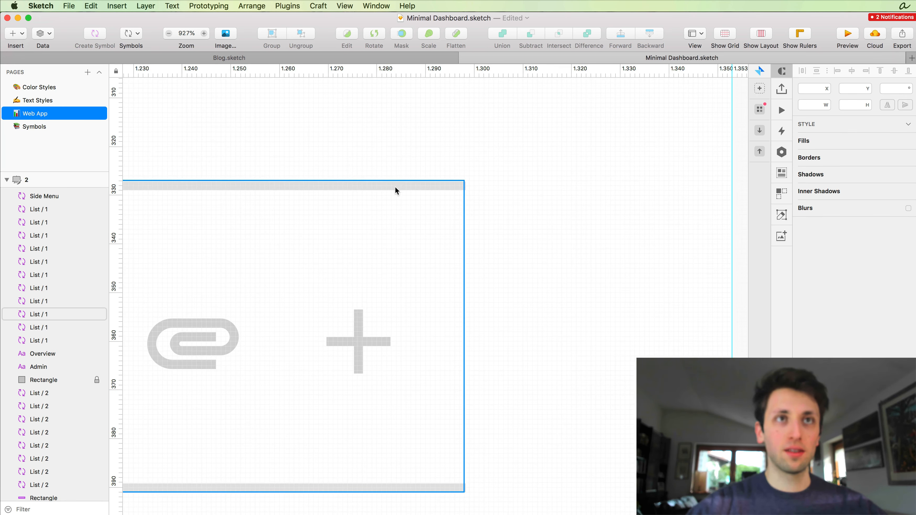
click(429, 219)
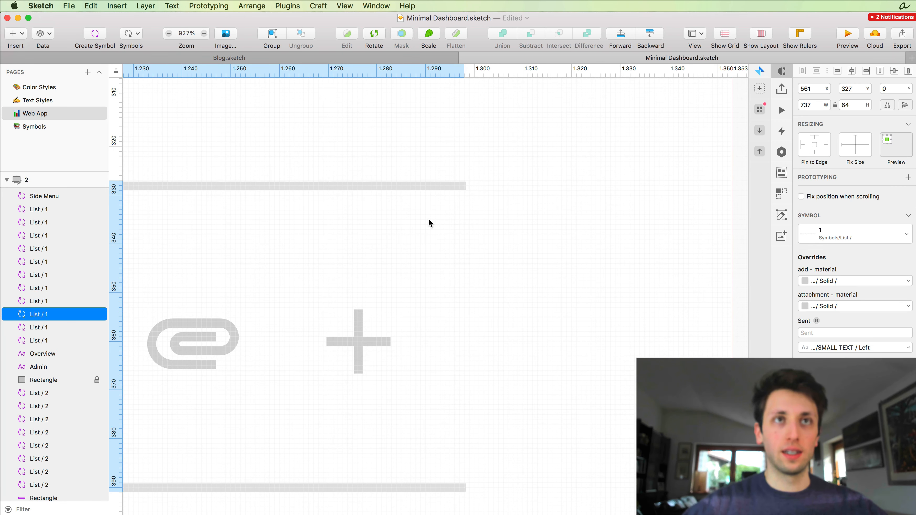
key(Down)
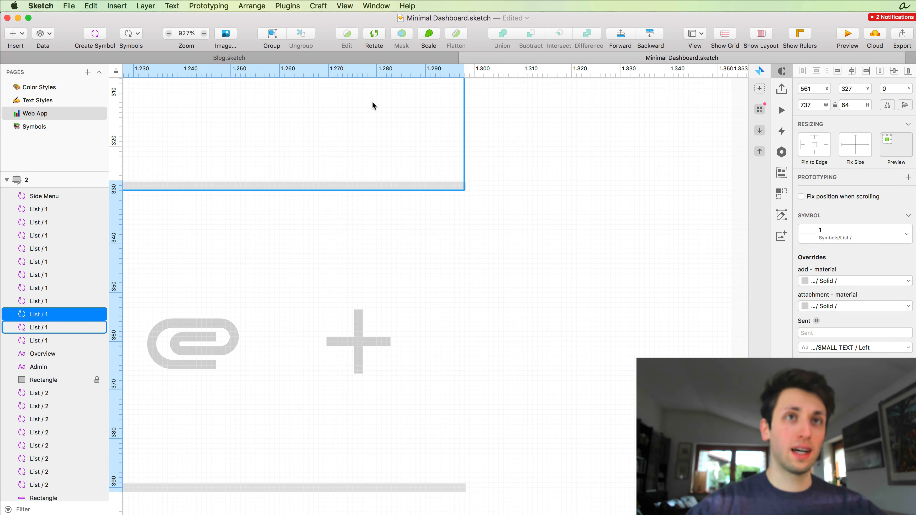
scroll(448, 189, up, 5)
scroll(448, 189, up, 8)
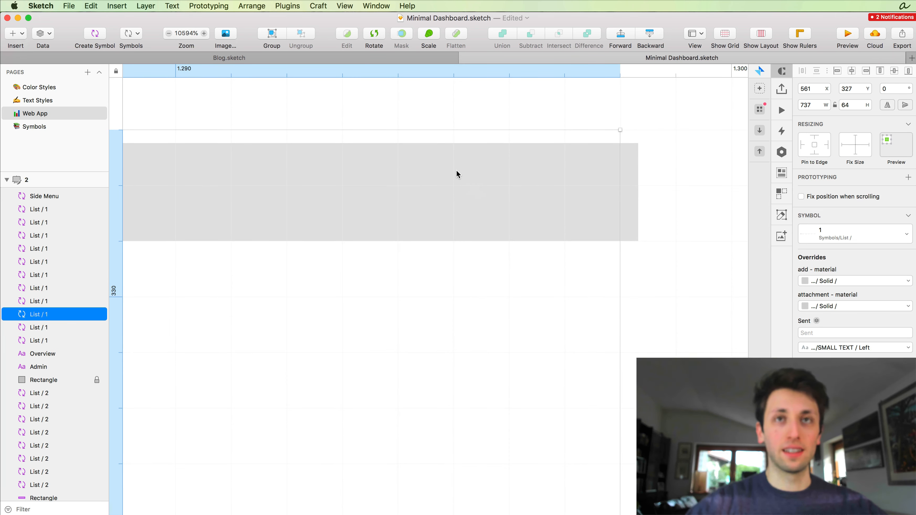
scroll(457, 171, down, 12)
scroll(457, 171, down, 6)
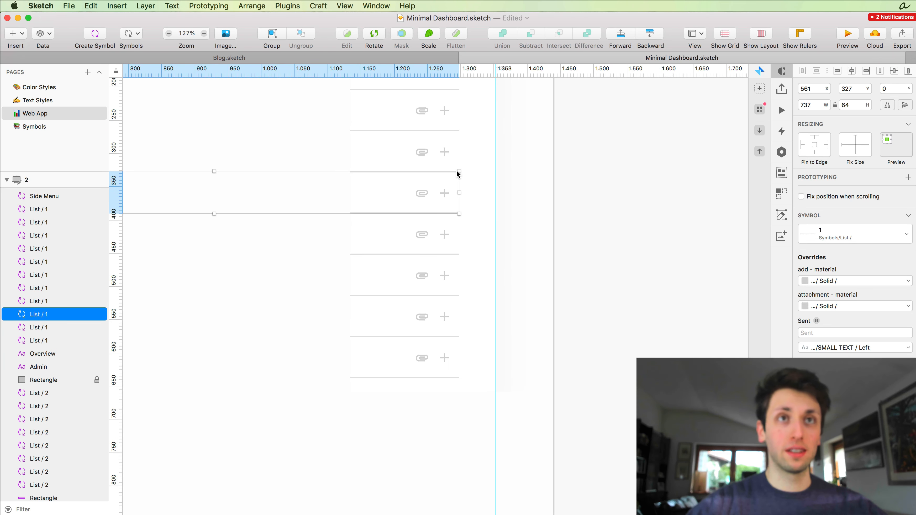
Step: Tighten the Overview rows by nudging each successive group of lower rows up 1 px, ending with the last row at Y 813
scroll(468, 184, left, 3)
drag(516, 166, 444, 463)
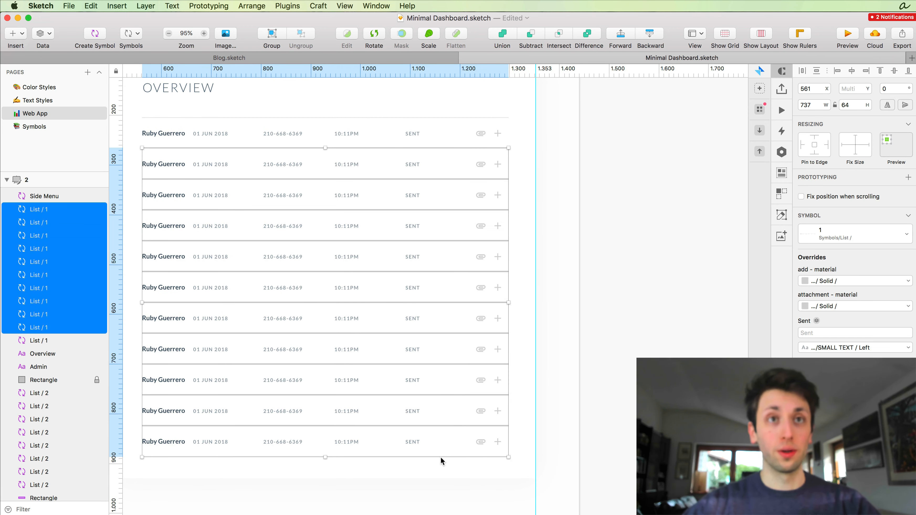
drag(528, 190, 446, 454)
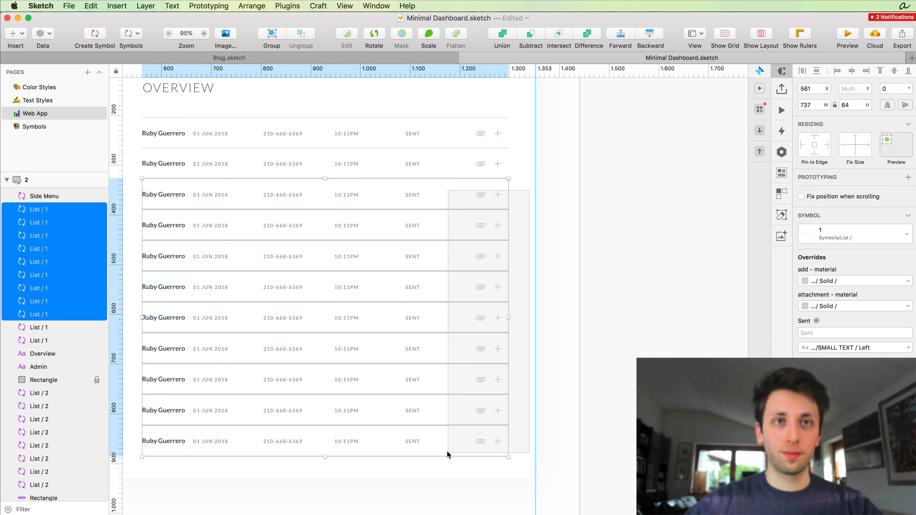
drag(516, 225, 454, 456)
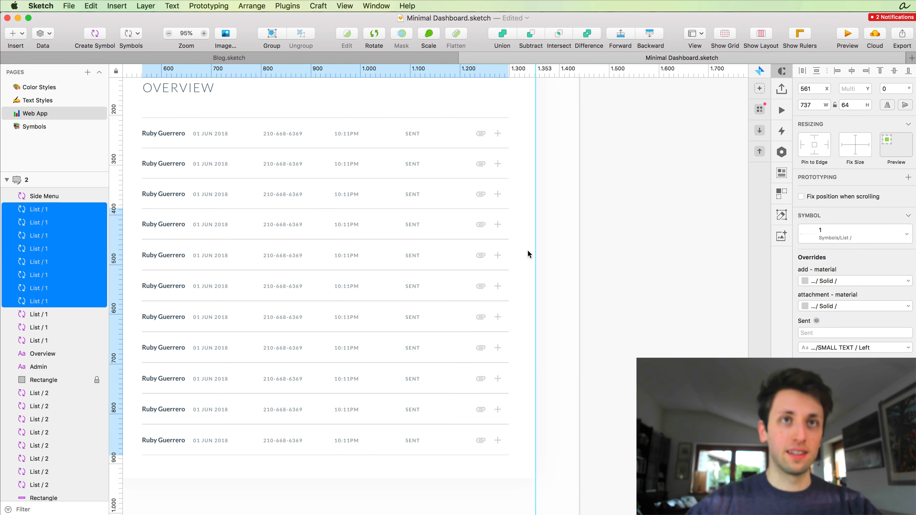
drag(526, 252, 454, 446)
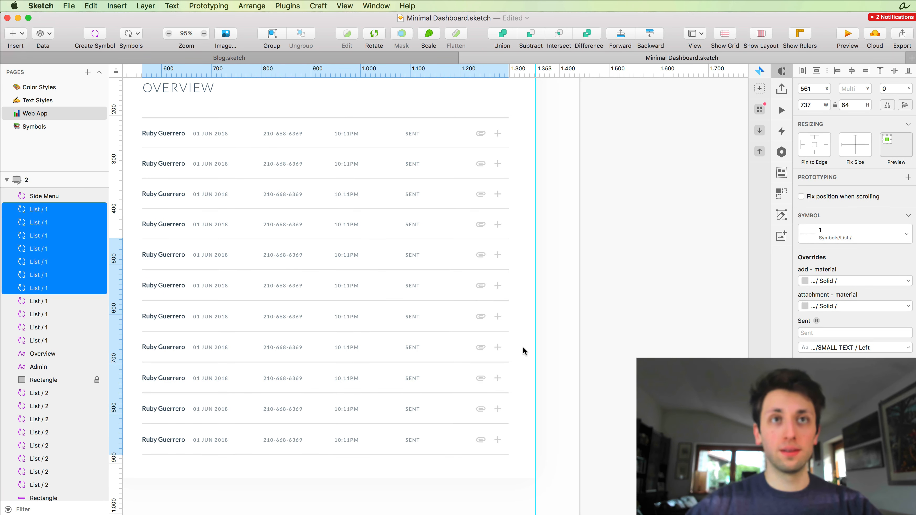
drag(527, 283, 469, 454)
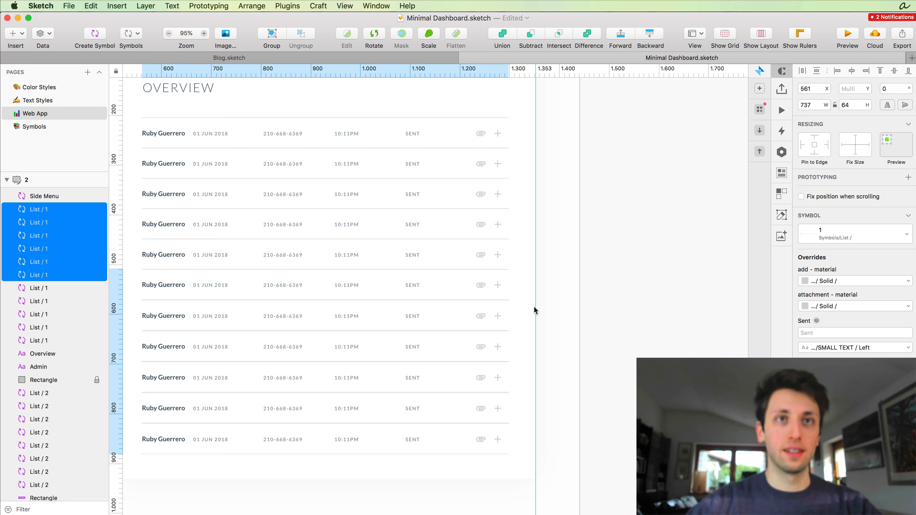
drag(533, 312, 439, 475)
key(Up)
drag(528, 344, 458, 454)
key(Up)
drag(518, 361, 460, 455)
key(Up)
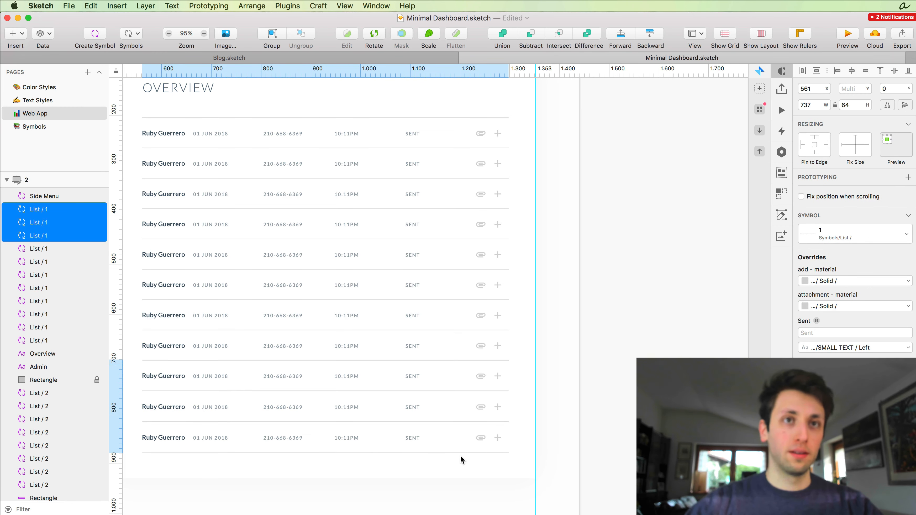
drag(527, 399, 460, 467)
key(Up)
drag(525, 441, 424, 464)
key(Up)
scroll(433, 449, left, 5)
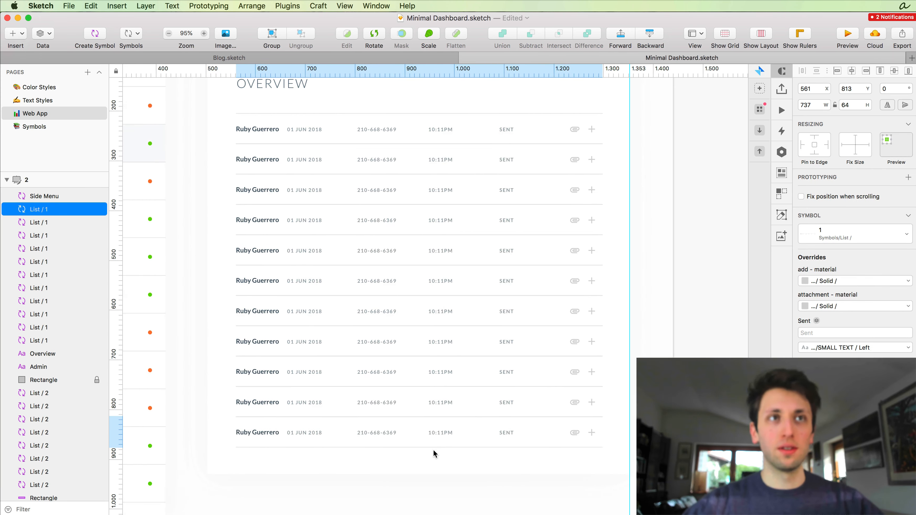
Step: Nudge all the texts and both icons slightly up inside the List / 1 symbol and return to the Web App page
scroll(424, 406, up, 5)
double_click(490, 275)
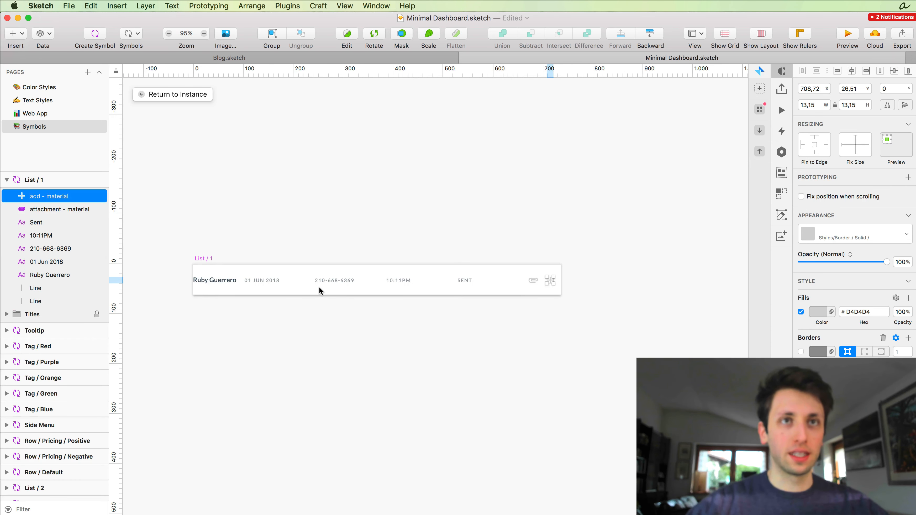
scroll(319, 287, left, 2)
drag(206, 268, 586, 287)
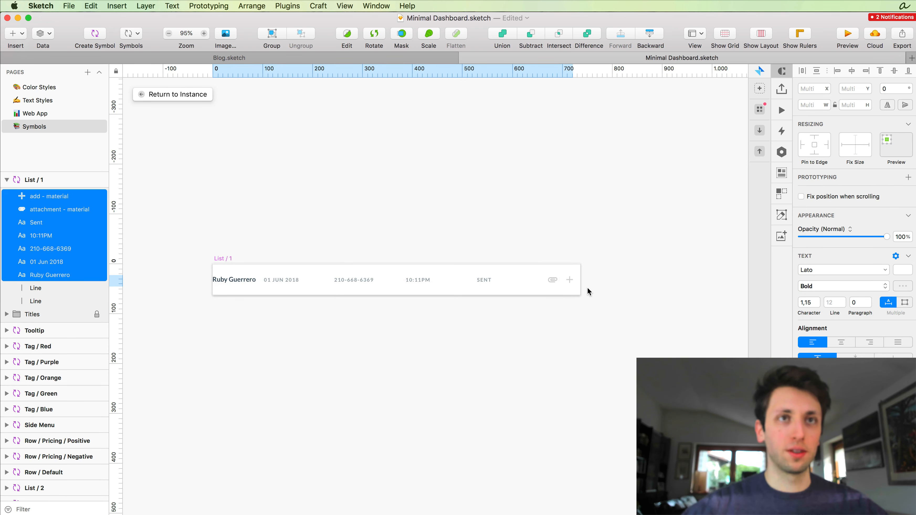
click(589, 190)
key(Page_Up)
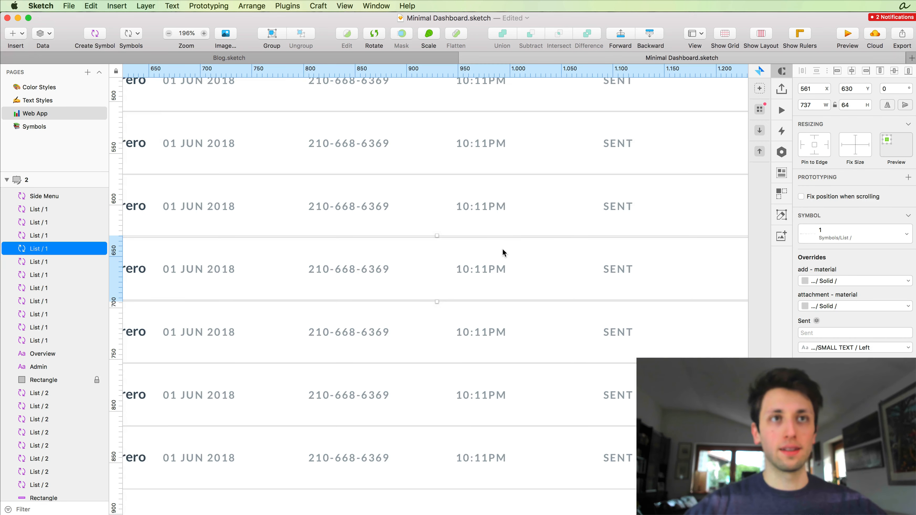
Step: Examine the whole dashboard artboard with the Admin list and the Overview rows
scroll(502, 249, down, 5)
click(524, 355)
scroll(523, 355, up, 4)
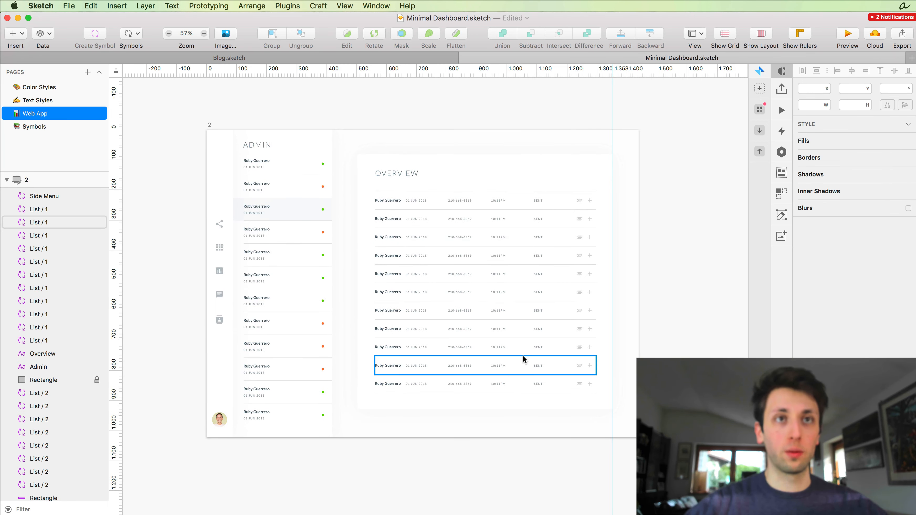
scroll(524, 355, up, 1)
scroll(610, 307, left, 1)
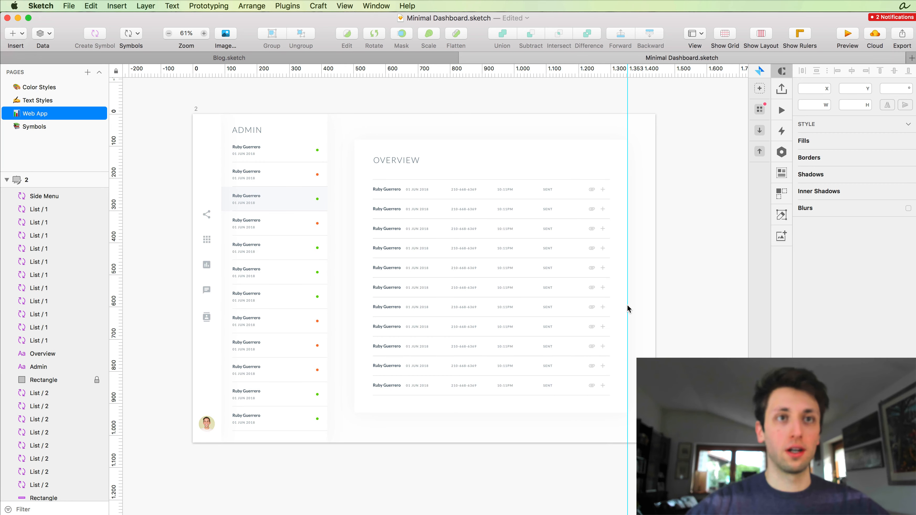
scroll(626, 304, left, 3)
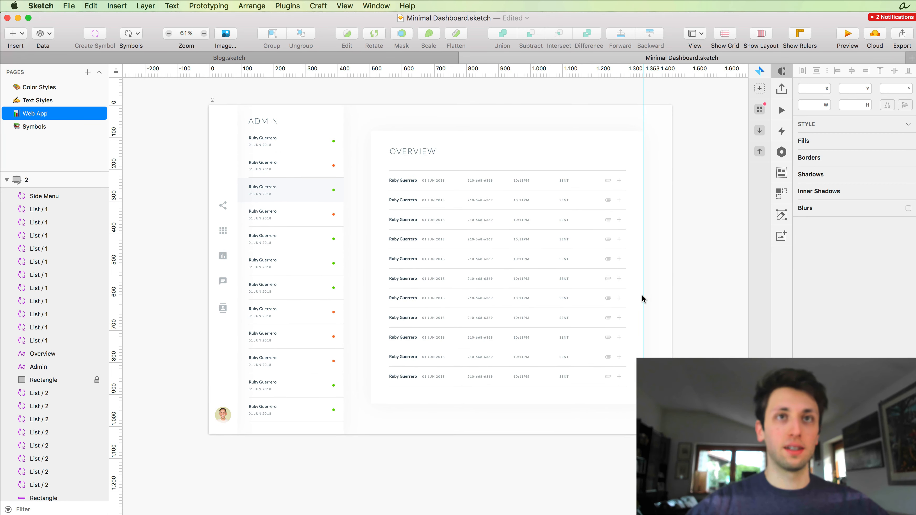
scroll(642, 296, down, 1)
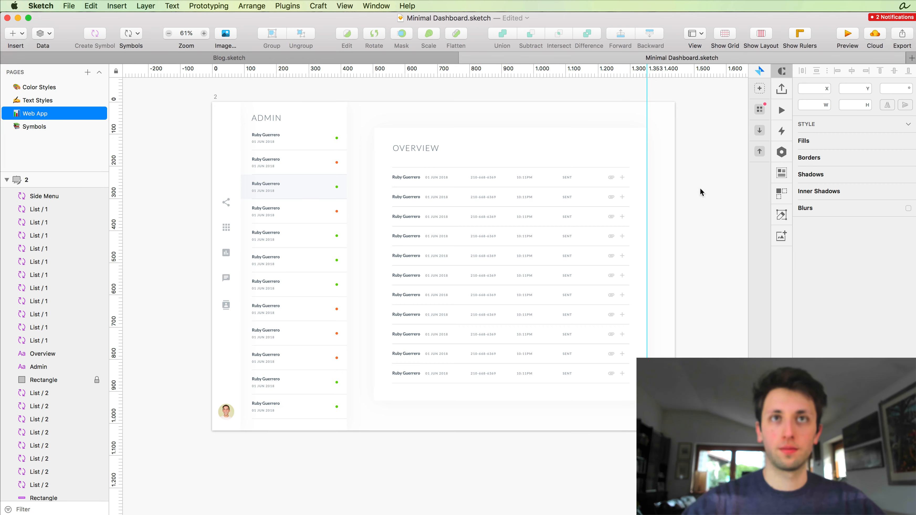
Step: Add horizontal guides at 33 and 976, checking the neighbouring dashboard artboard for the content's upper and lower limits
scroll(702, 178, up, 2)
scroll(701, 178, down, 3)
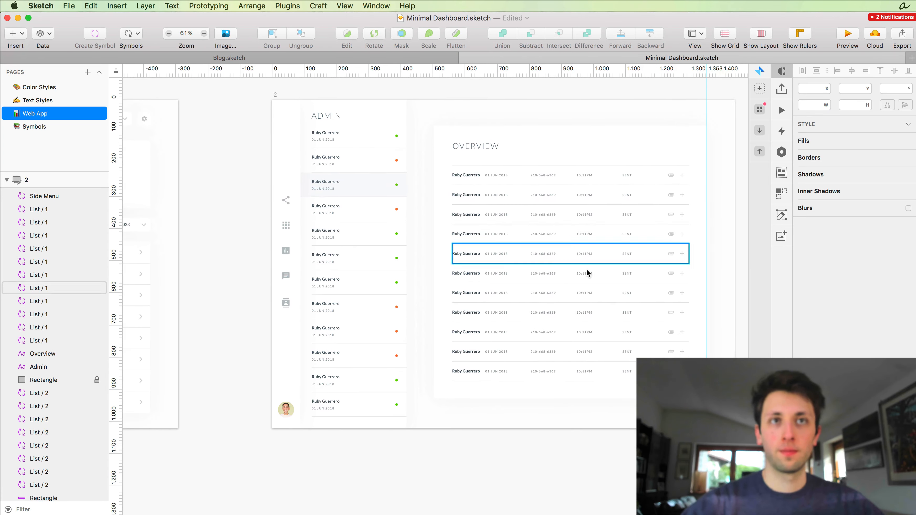
scroll(517, 300, up, 2)
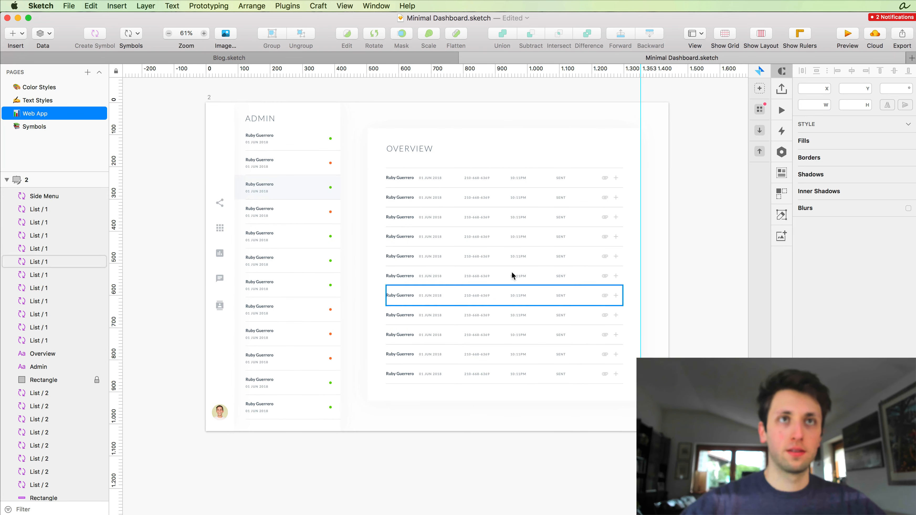
right_click(492, 130)
click(403, 121)
scroll(403, 122, left, 10)
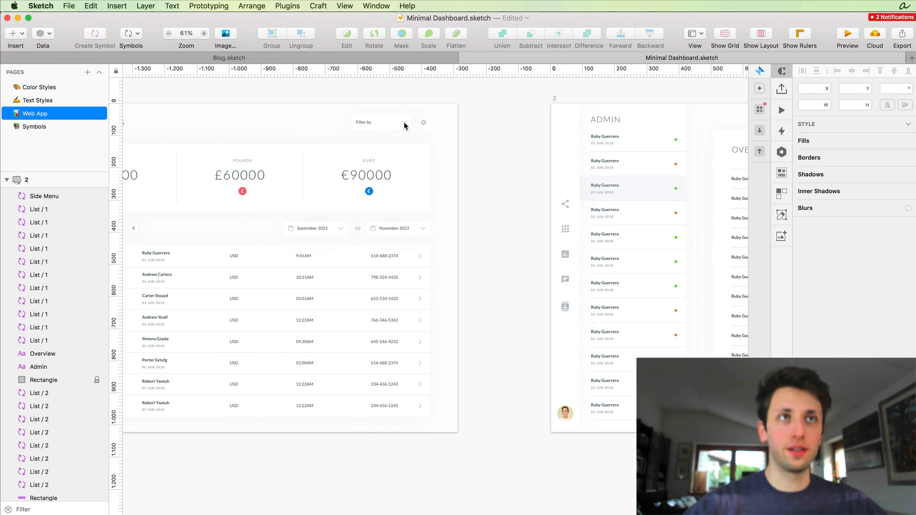
scroll(404, 121, right, 2)
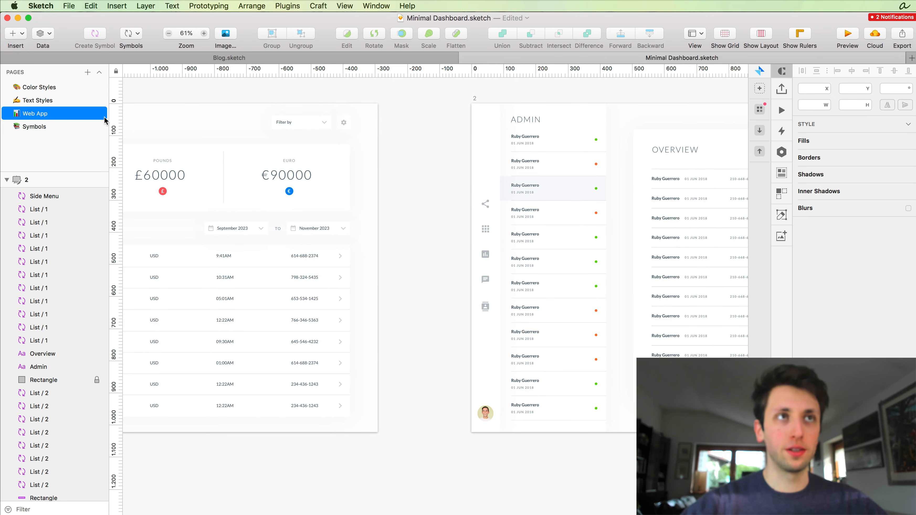
click(113, 114)
click(119, 415)
scroll(289, 353, right, 10)
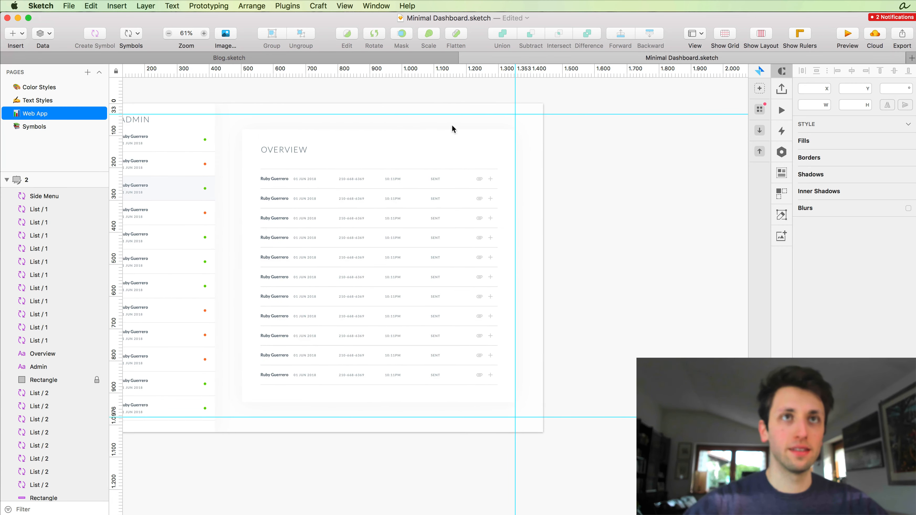
Step: Stretch the Overview card's rectangle vertically to both horizontal guides, setting it at Y 34 with a height of 942
scroll(445, 115, left, 1)
right_click(435, 133)
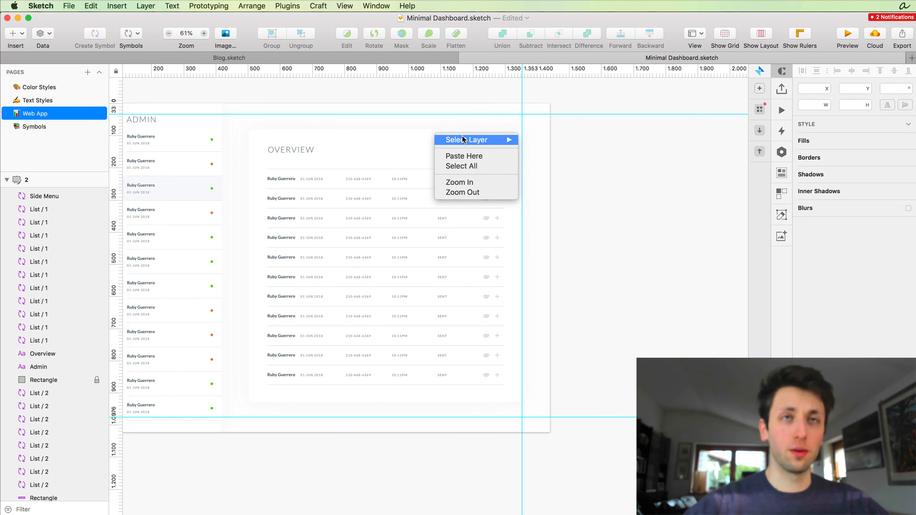
mouse_move(463, 139)
click(550, 151)
scroll(351, 124, up, 3)
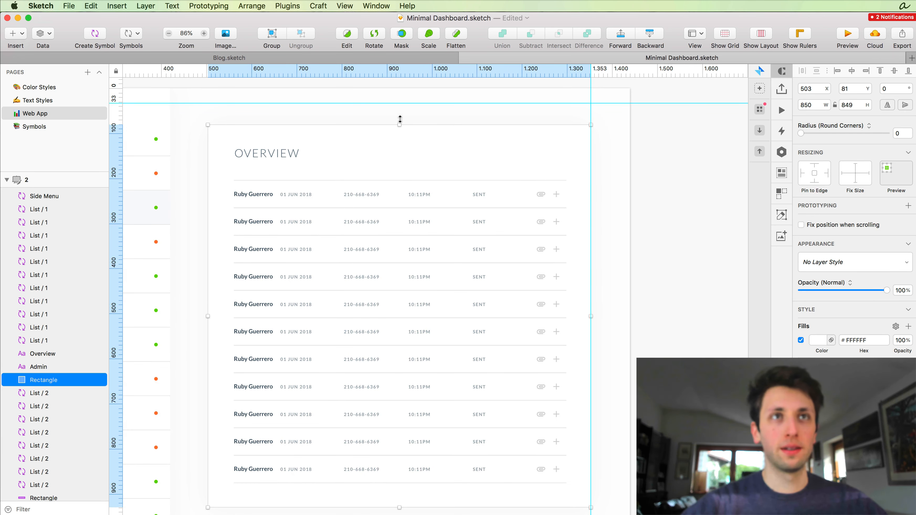
drag(399, 120, 403, 104)
scroll(404, 126, down, 5)
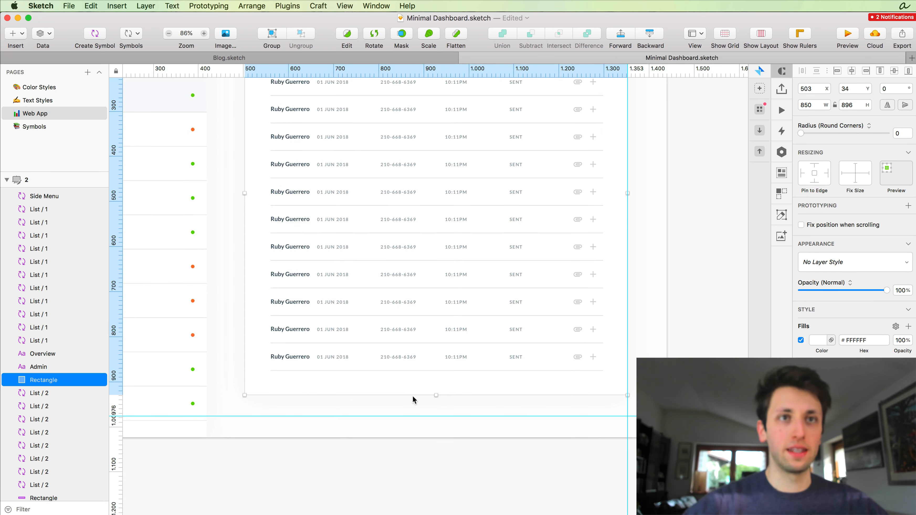
drag(433, 394, 430, 413)
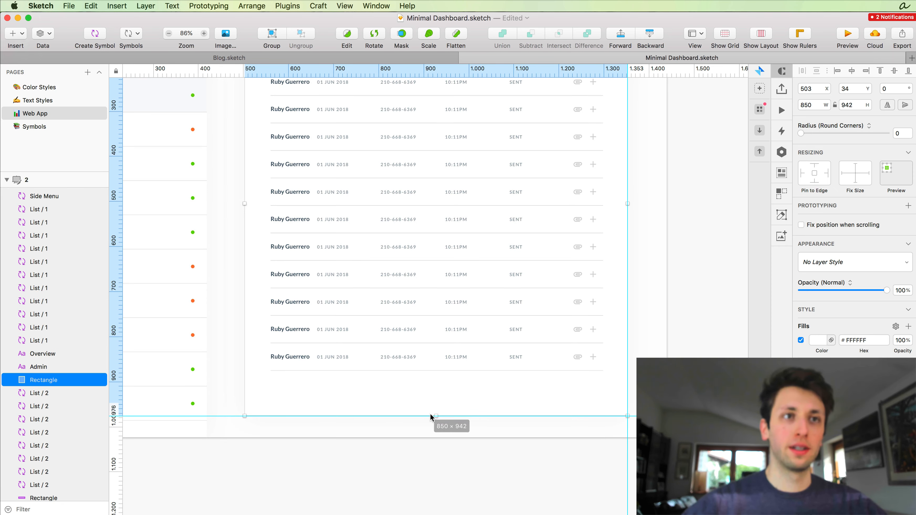
scroll(525, 358, up, 8)
click(712, 311)
Step: Move the Overview heading and all List / 1 rows up together inside the card, bringing the last row to Y 756
scroll(667, 313, down, 4)
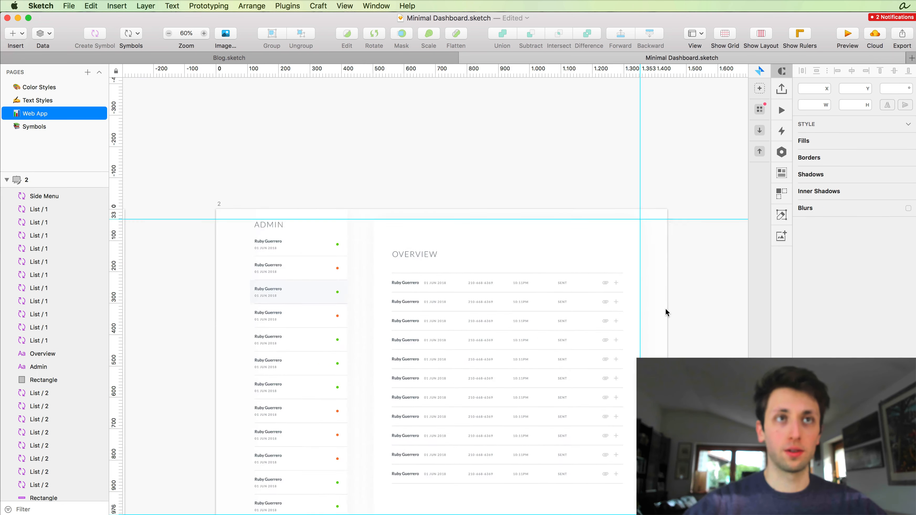
scroll(666, 310, up, 2)
scroll(665, 308, down, 3)
click(323, 141)
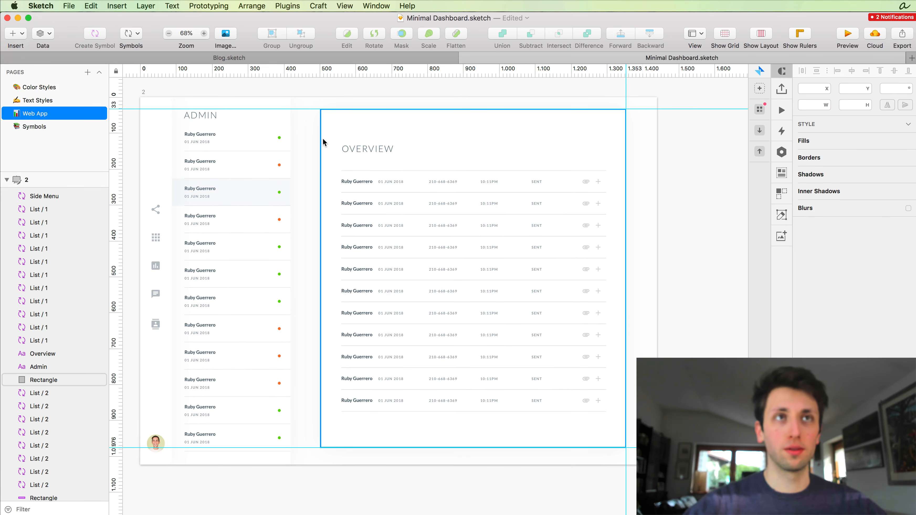
click(325, 133)
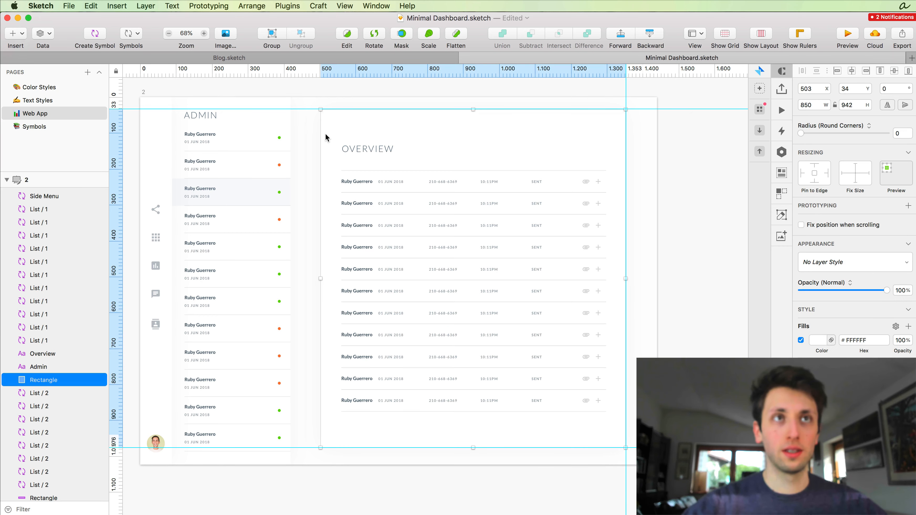
drag(309, 133, 632, 412)
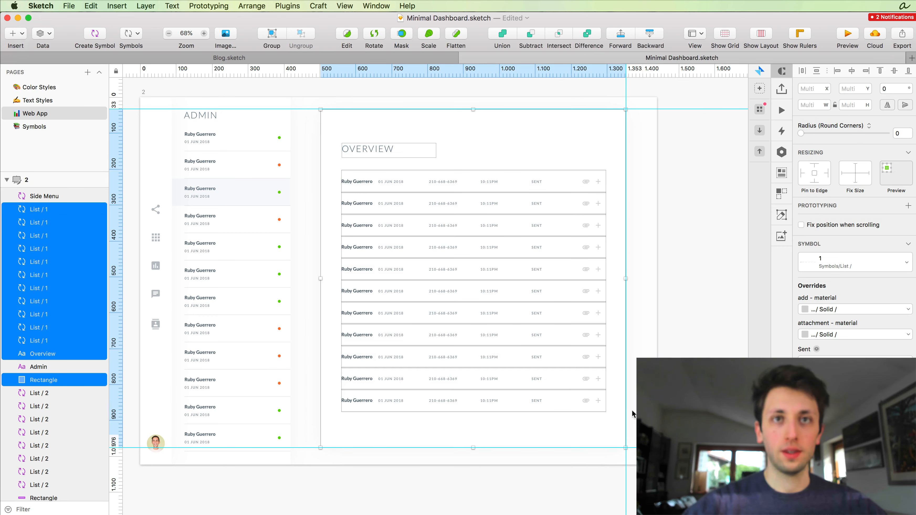
shift+click(615, 396)
key(shift+Up)
key(shift+Up)
key(shift+Up)
key(shift+Up)
key(shift+Up)
key(shift+Up)
key(shift+Up)
key(shift+Up)
key(shift+Up)
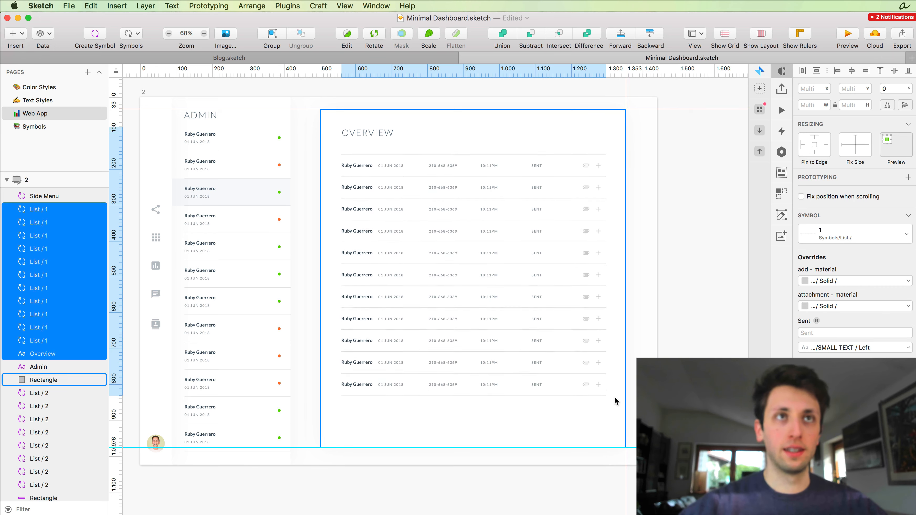
key(Down)
key(Down)
key(Down)
key(Down)
key(Down)
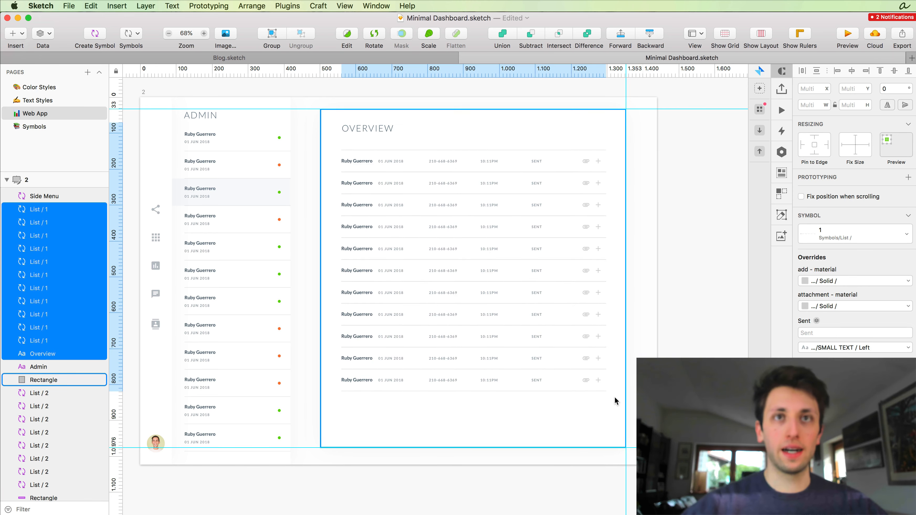
click(684, 317)
Step: Duplicate the last List / 1 row twice downward in the Overview card, placing the final copy at Y 878
click(407, 380)
scroll(409, 377, up, 8)
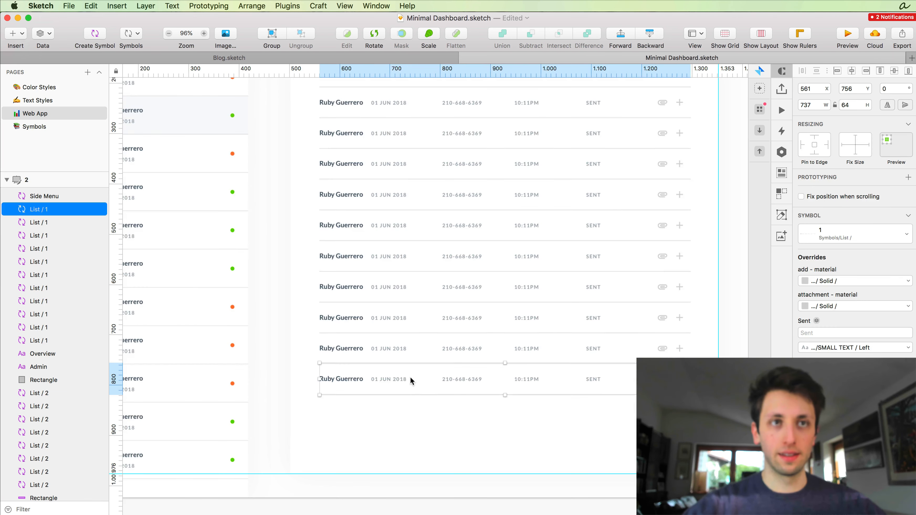
drag(367, 361, 365, 421)
scroll(365, 422, down, 6)
scroll(398, 335, up, 3)
drag(403, 330, 405, 358)
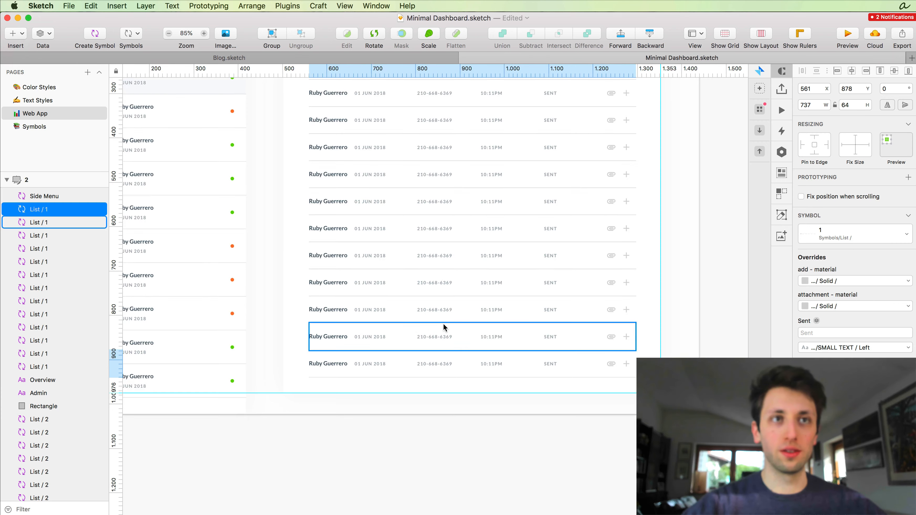
Step: Open the List / 1 symbol master and duplicate its artboard below the original at Y 103, leaving a 39 px gap
scroll(443, 322, up, 5)
double_click(467, 381)
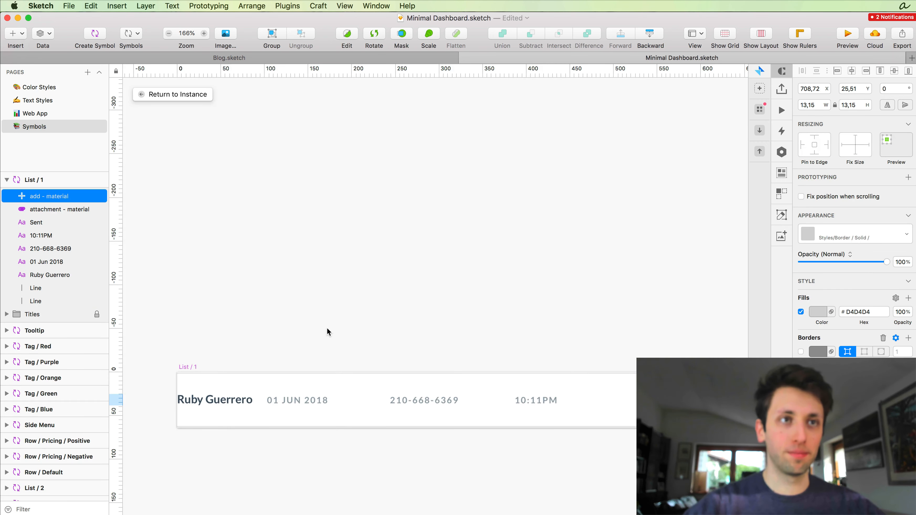
click(213, 326)
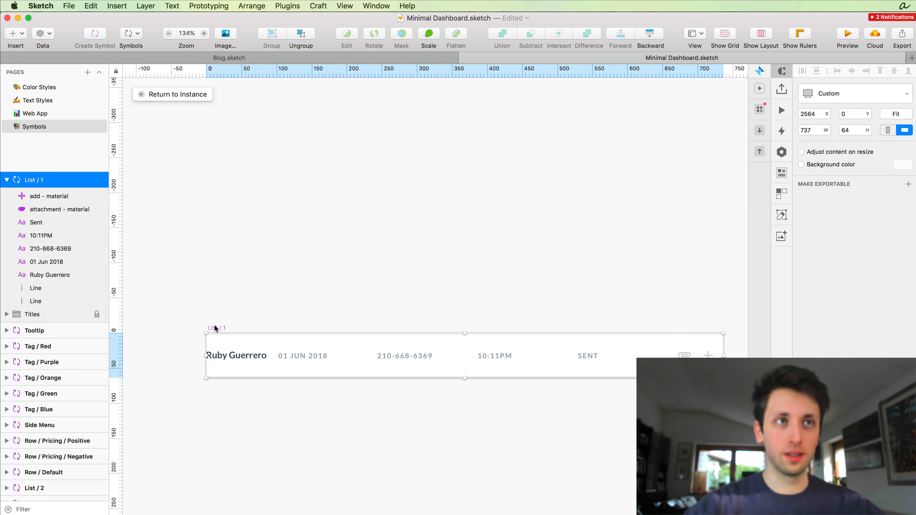
super+scroll(215, 327, down, 5)
scroll(288, 325, left, 3)
scroll(288, 325, down, 1)
alt+drag(341, 319, 343, 340)
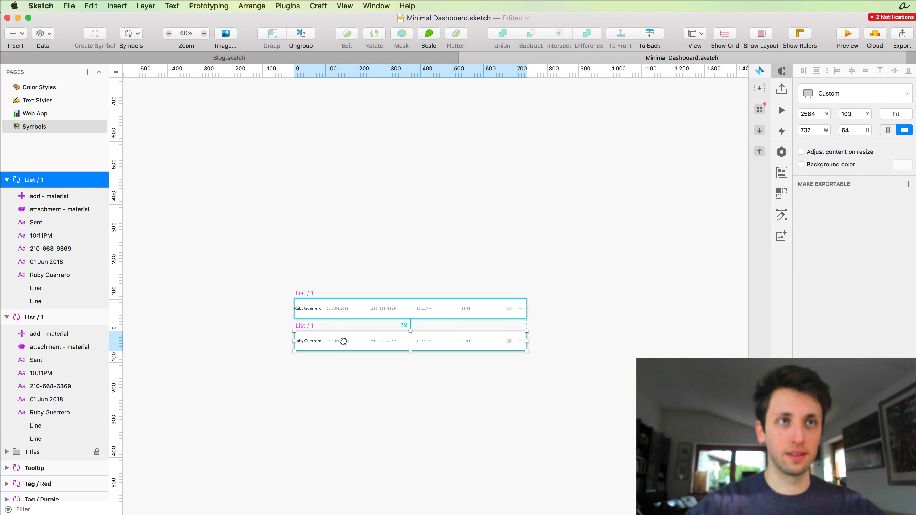
Step: Rename the duplicated List / 1 symbol as List / View More
super+scroll(343, 339, up, 5)
scroll(343, 340, left, 2)
key(super+r)
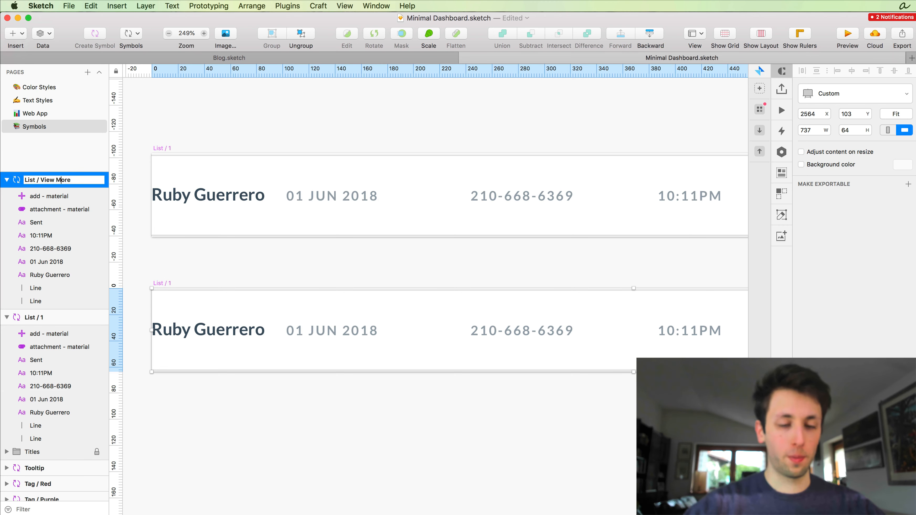
text(List / View More)
key(Return)
click(339, 258)
scroll(339, 259, down, 6)
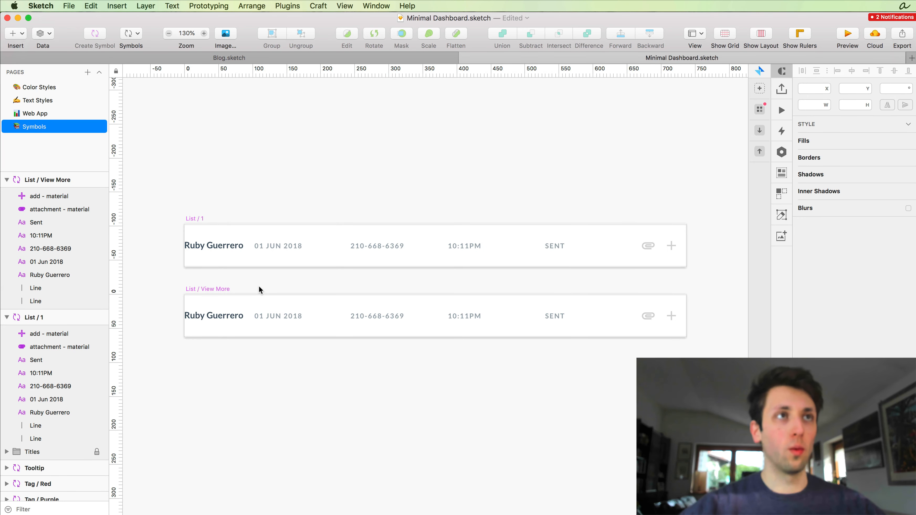
Step: Copy the Heading 4 / Center sample text from the Text Styles page
key(Page_Up)
key(Page_Up)
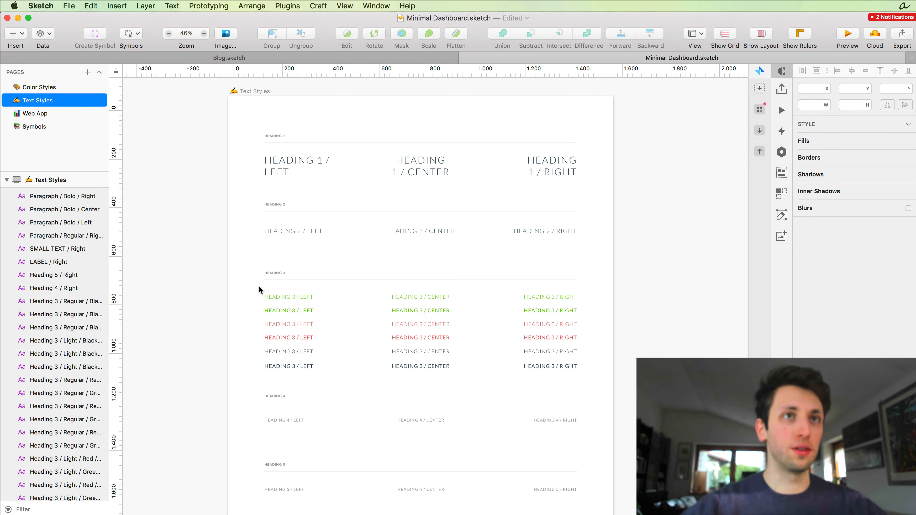
scroll(333, 278, up, 3)
scroll(333, 278, down, 8)
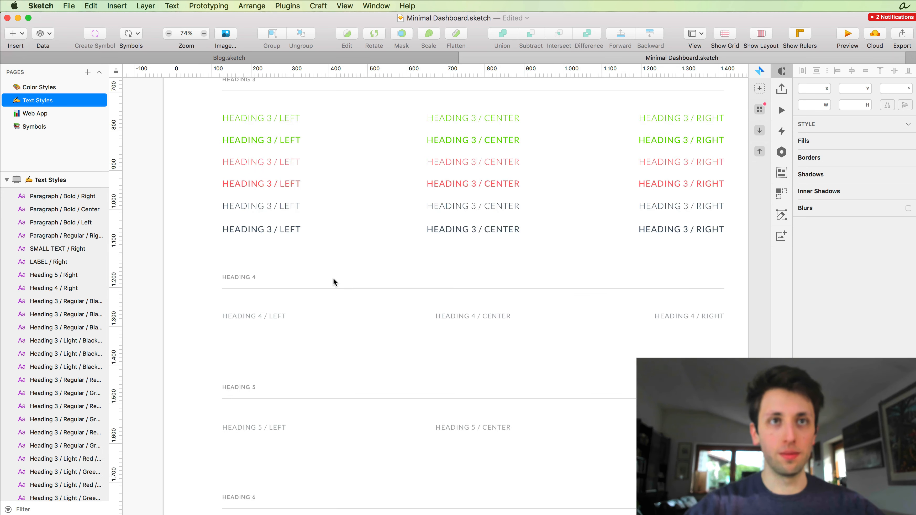
scroll(515, 325, down, 2)
scroll(515, 324, right, 2)
click(432, 227)
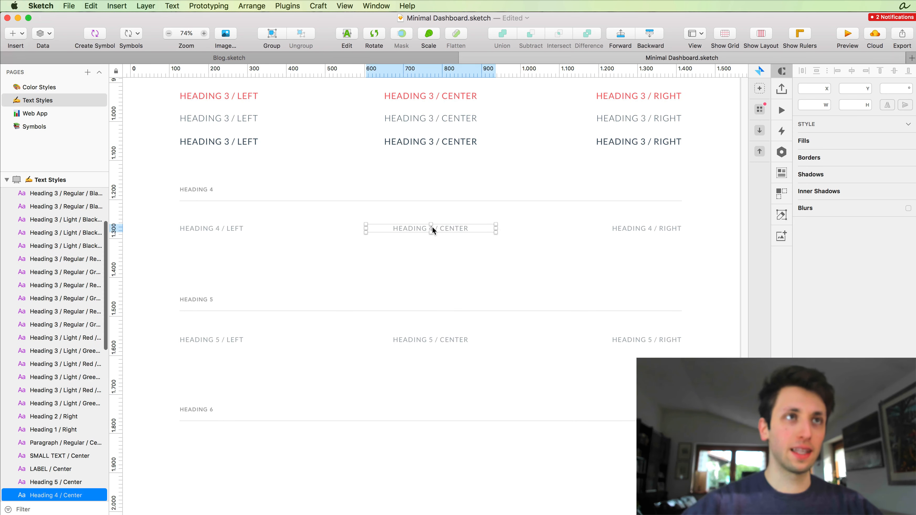
Step: Delete all the texts and the attachment icon from the List / View More symbol, keeping its add icon and lines
key(Page_Down)
key(Page_Down)
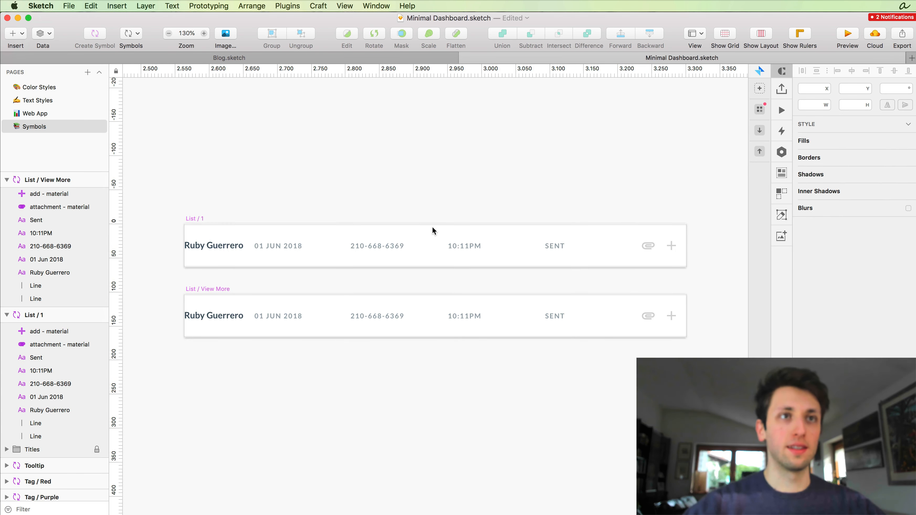
scroll(406, 277, up, 3)
scroll(241, 314, down, 3)
scroll(233, 311, up, 3)
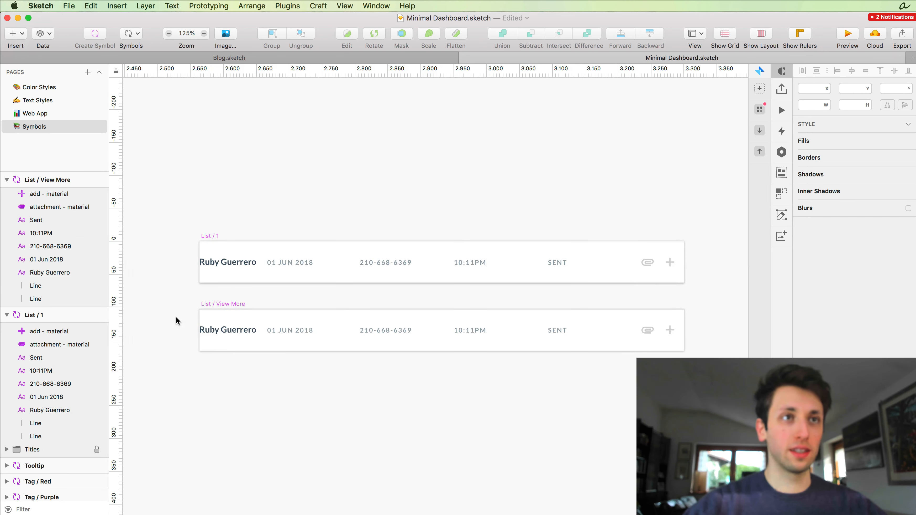
click(227, 329)
drag(600, 334, 647, 337)
key(BackSpace)
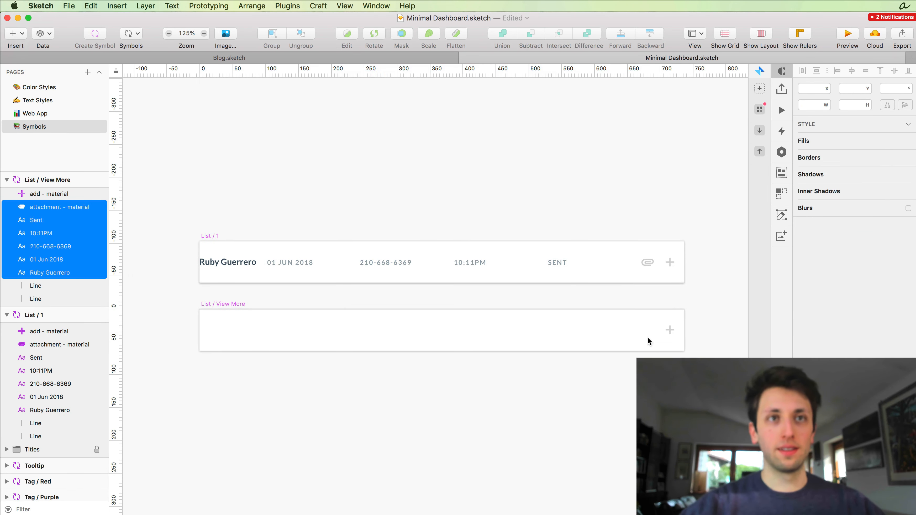
Step: Paste the Heading 4 / Center text into List / View More, change it to VIEW MORE and place the add icon just before it
key(super+v)
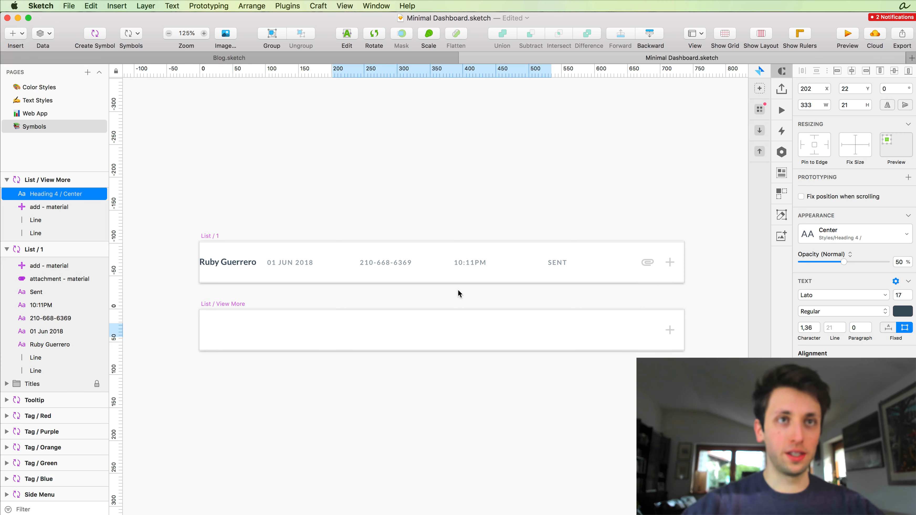
key(Return)
text(VIEW )
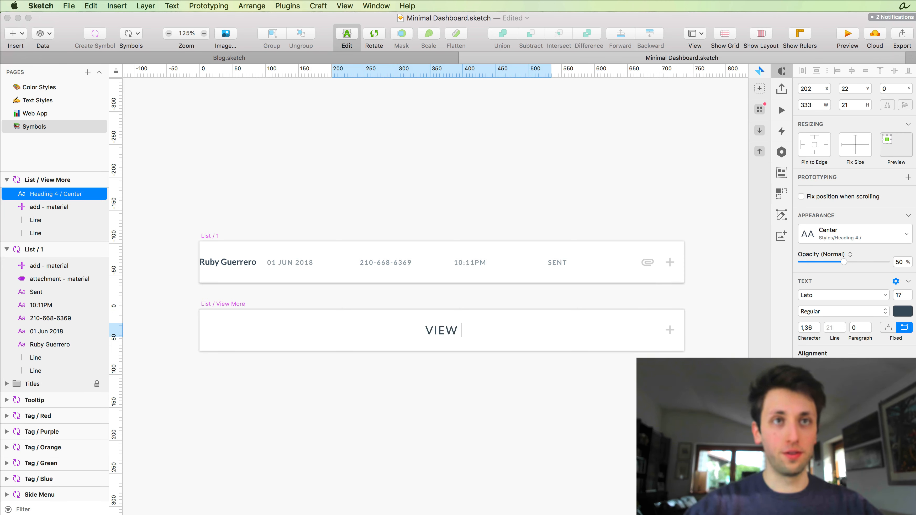
text(MORE)
key(Escape)
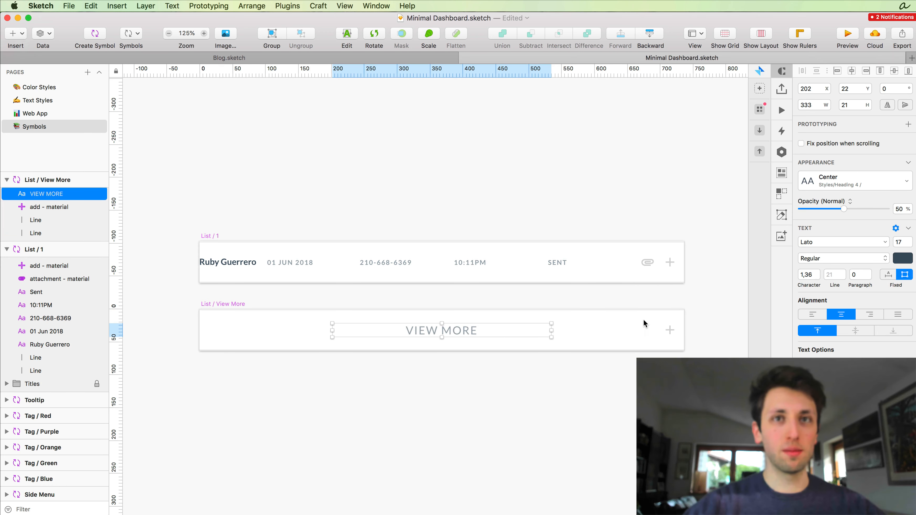
drag(668, 327, 392, 326)
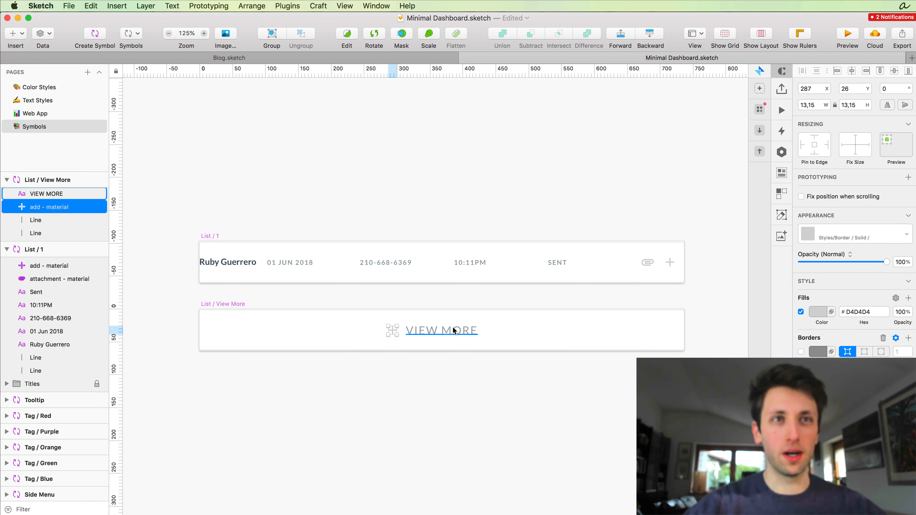
Step: Swap the last Overview row on the Web App page to the List / View More symbol
key(Page_Up)
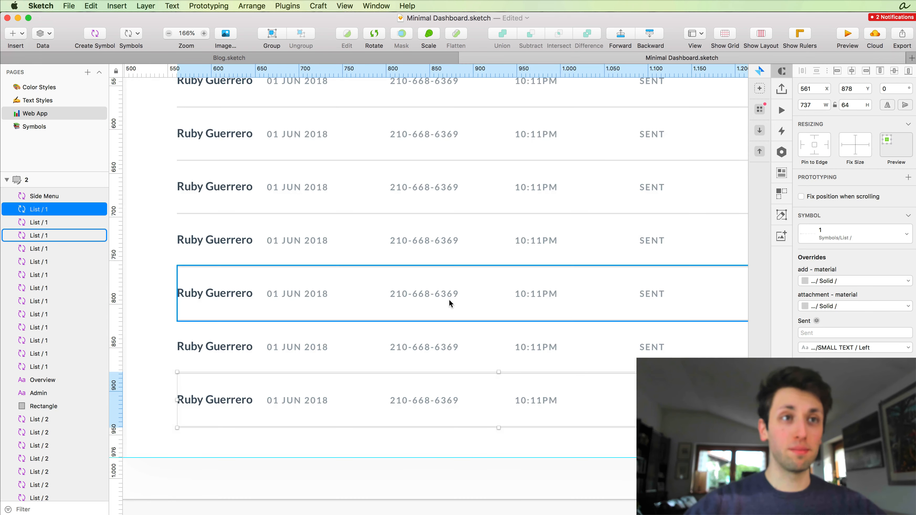
scroll(448, 299, down, 5)
click(837, 231)
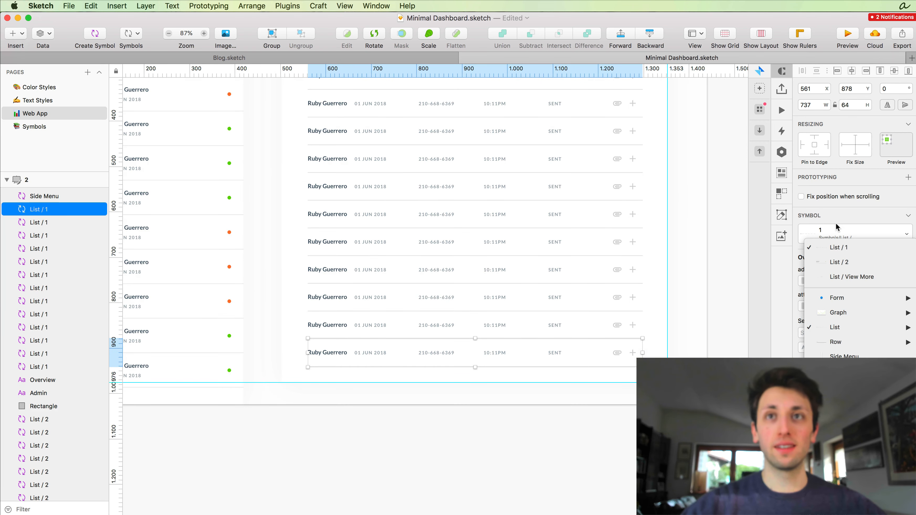
click(860, 279)
scroll(668, 329, down, 5)
click(668, 332)
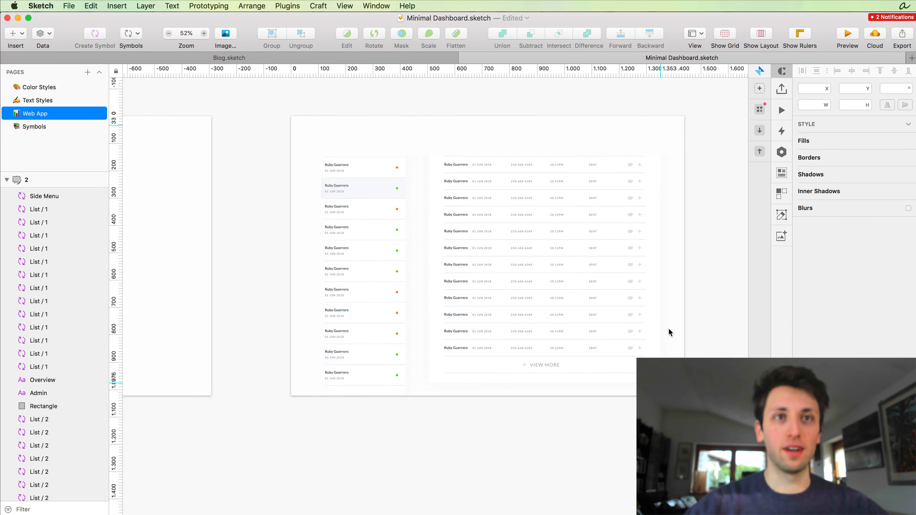
Step: Set the three Heading 5 sample texts on the Text Styles page to size 13 and update their shared text styles
scroll(668, 330, up, 3)
scroll(668, 330, up, 2)
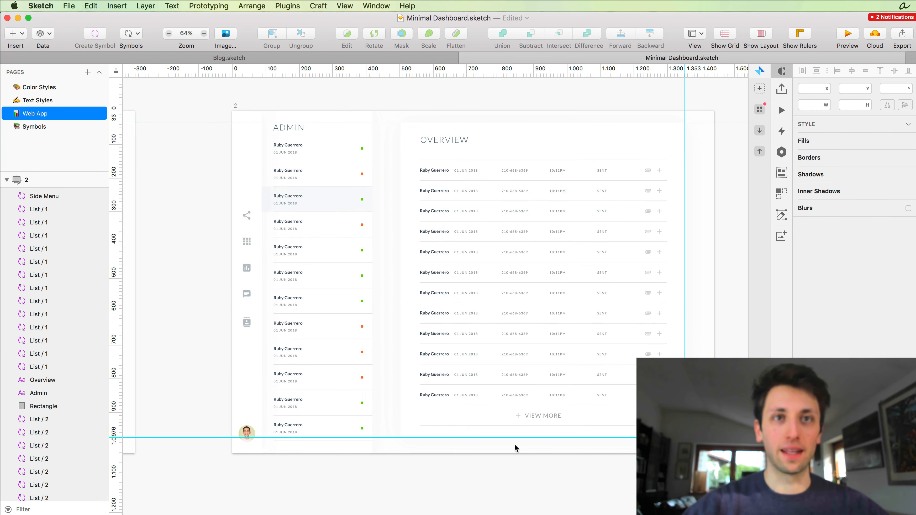
scroll(530, 416, up, 4)
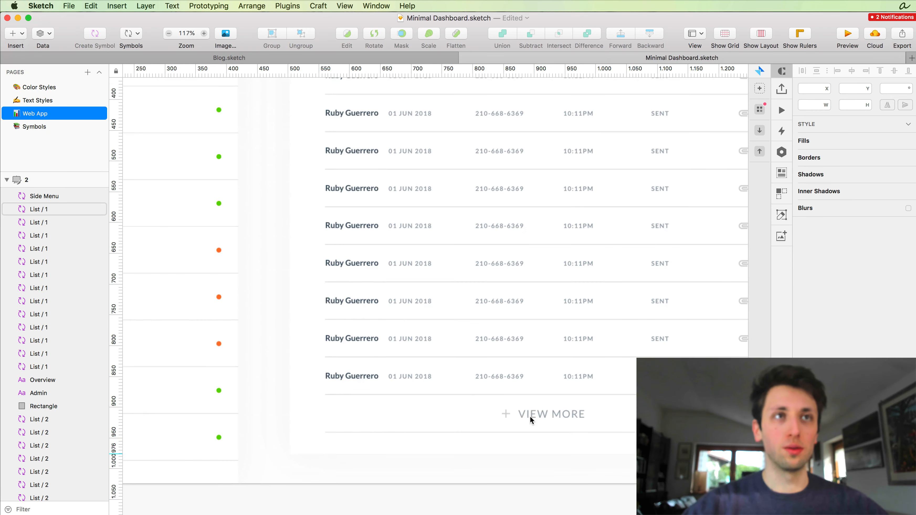
click(44, 102)
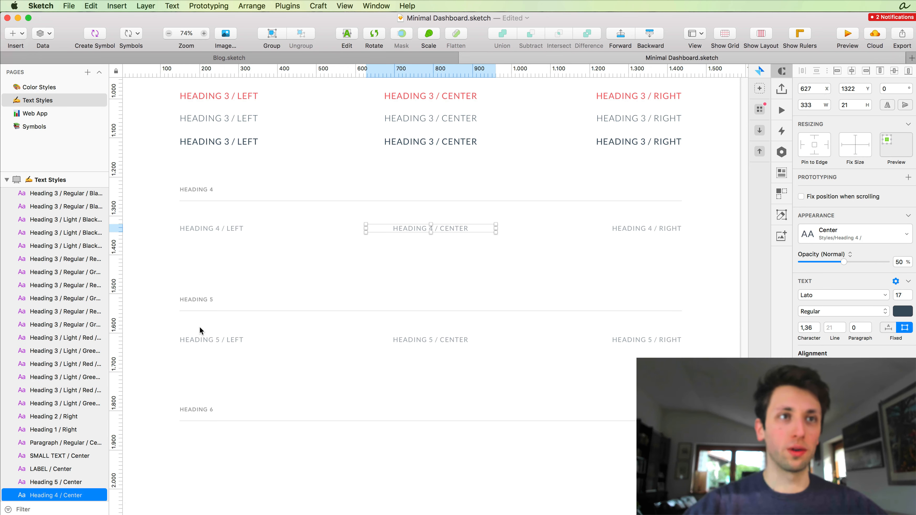
drag(197, 329, 696, 352)
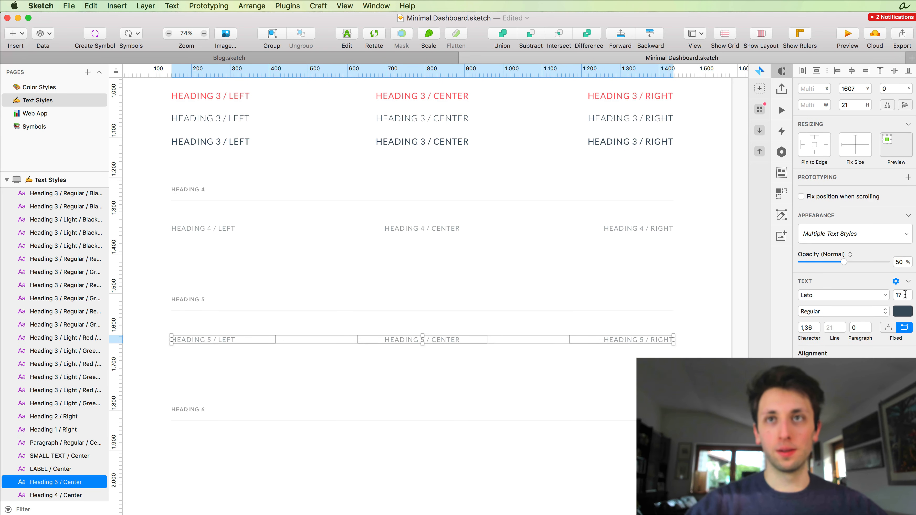
click(909, 298)
click(909, 299)
click(909, 299)
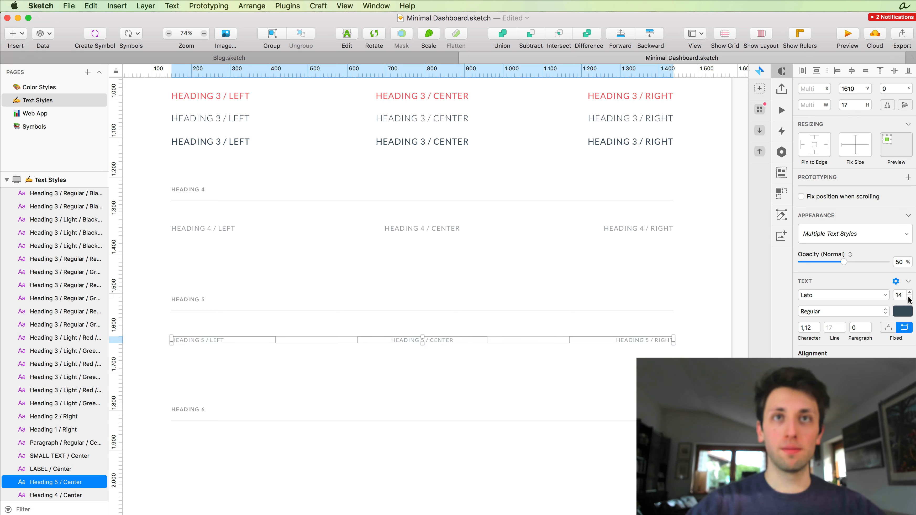
click(909, 299)
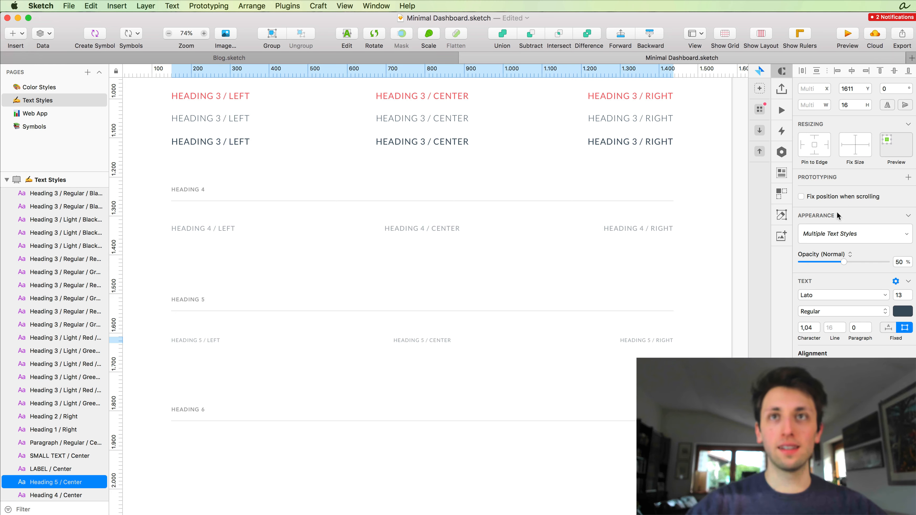
click(836, 234)
click(837, 247)
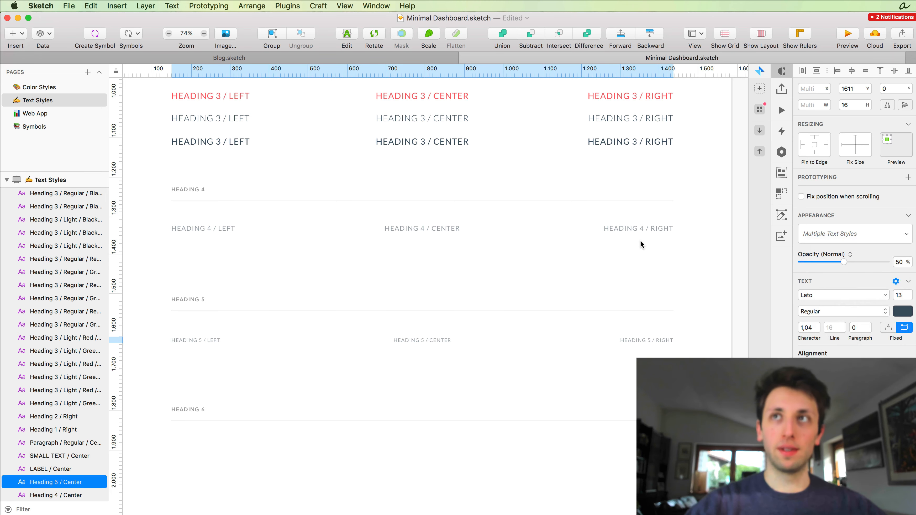
Step: Apply the Heading 5 / Center style to VIEW MORE in the List / View More symbol and lower the text to Y 24
scroll(551, 231, left, 2)
key(Page_Down)
key(Page_Down)
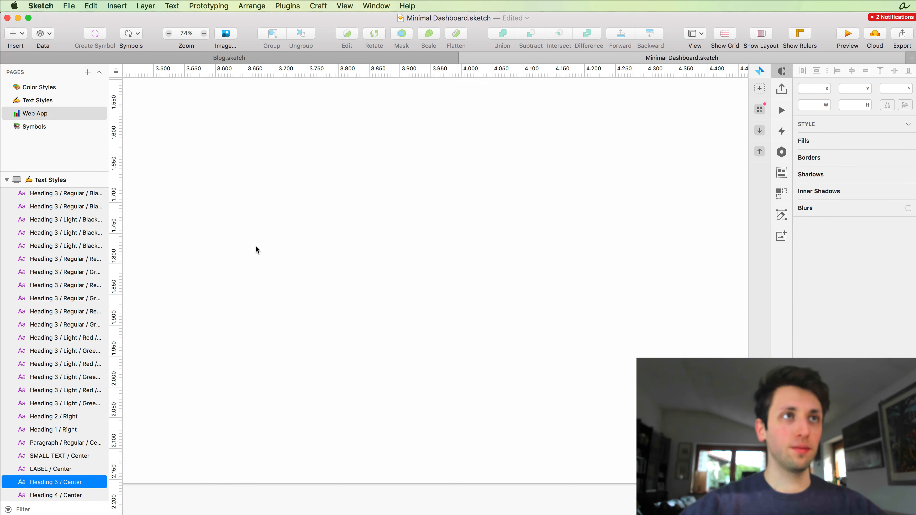
click(444, 332)
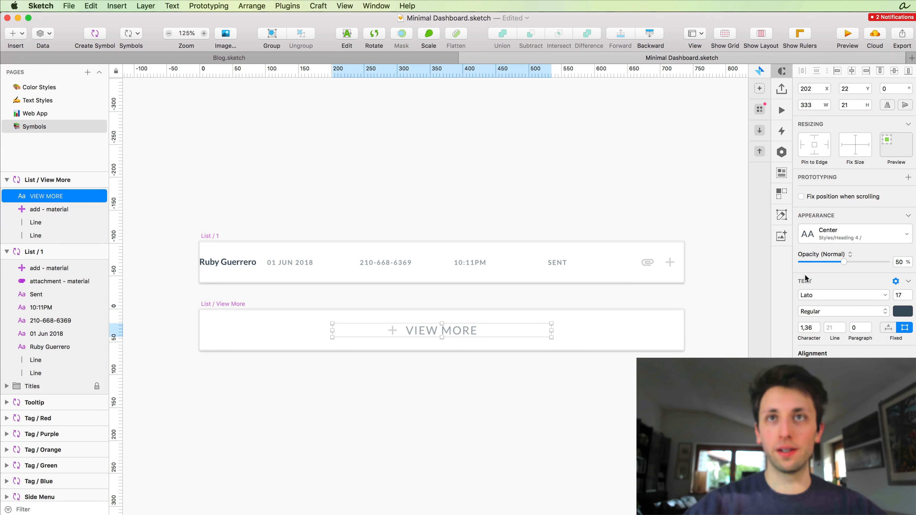
click(826, 240)
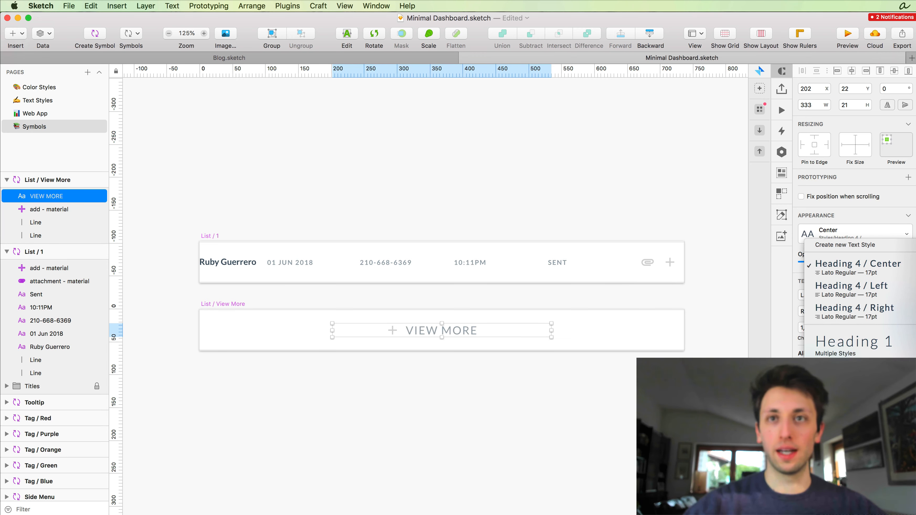
click(761, 432)
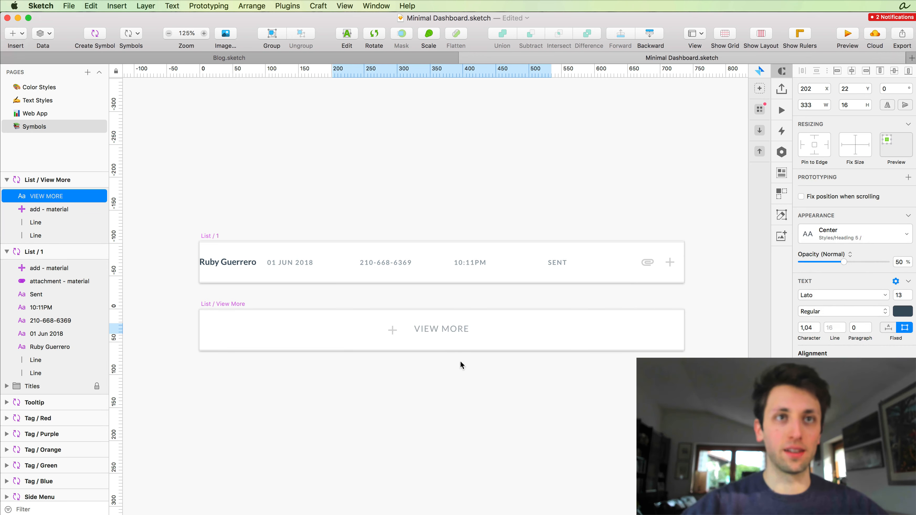
key(Down)
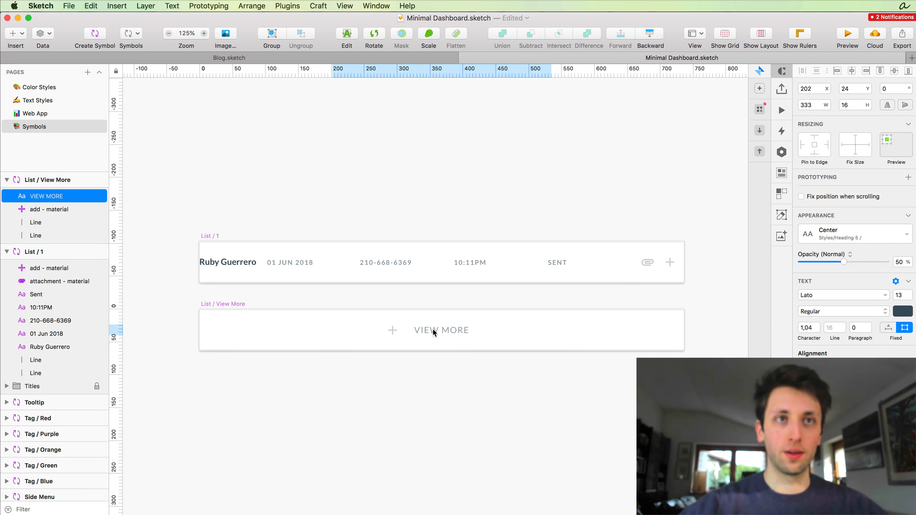
Step: Narrow the VIEW MORE text box to 95 px, put the add icon close before it and centre the pair in the symbol
key(Left)
key(Left)
key(Left)
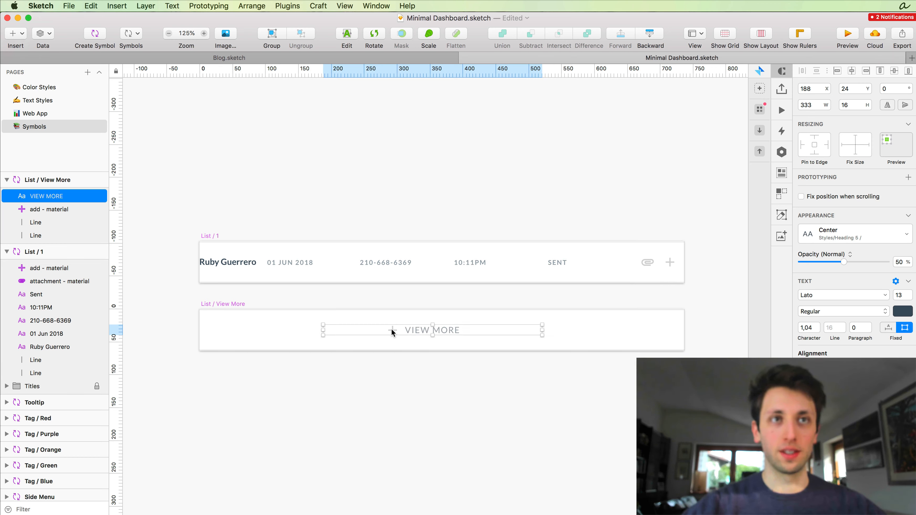
drag(323, 329, 401, 330)
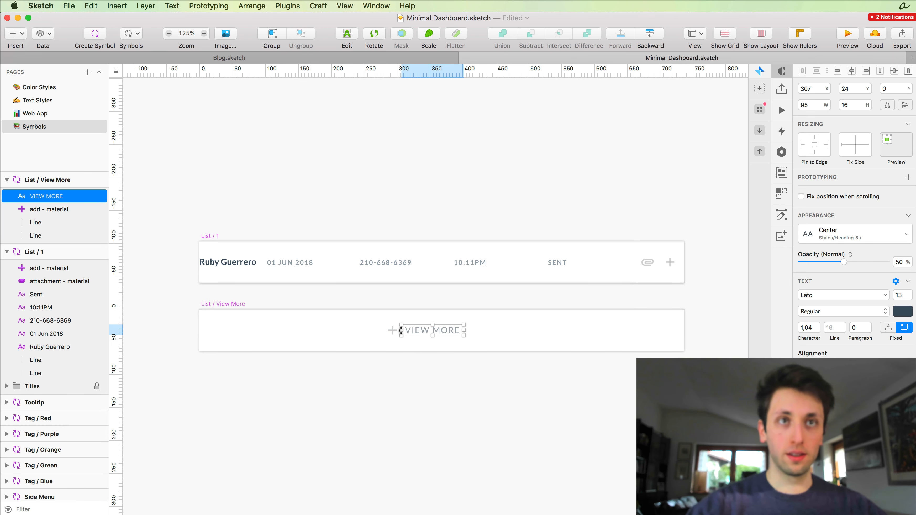
click(392, 329)
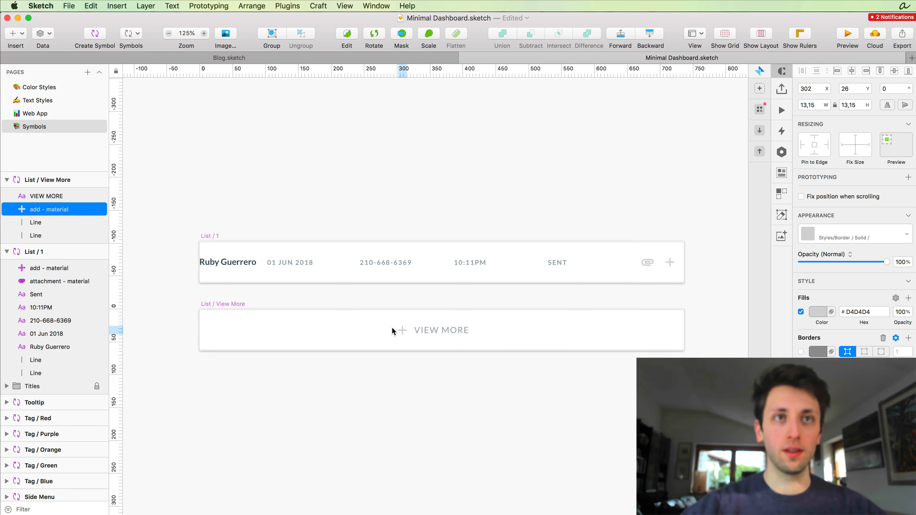
shift+click(418, 329)
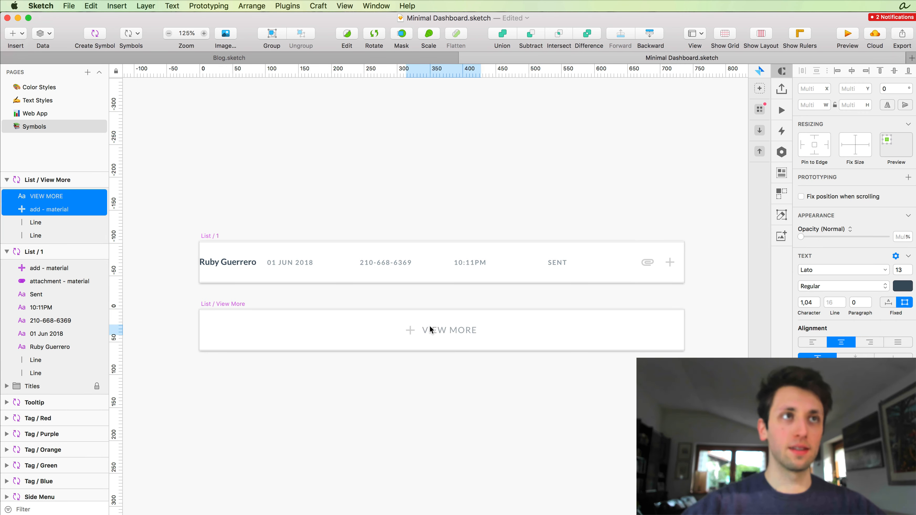
Step: Check the restyled View More row on the Web App page and nudge the OVERVIEW heading down to Y 74
key(Page_Up)
scroll(448, 447, right, 5)
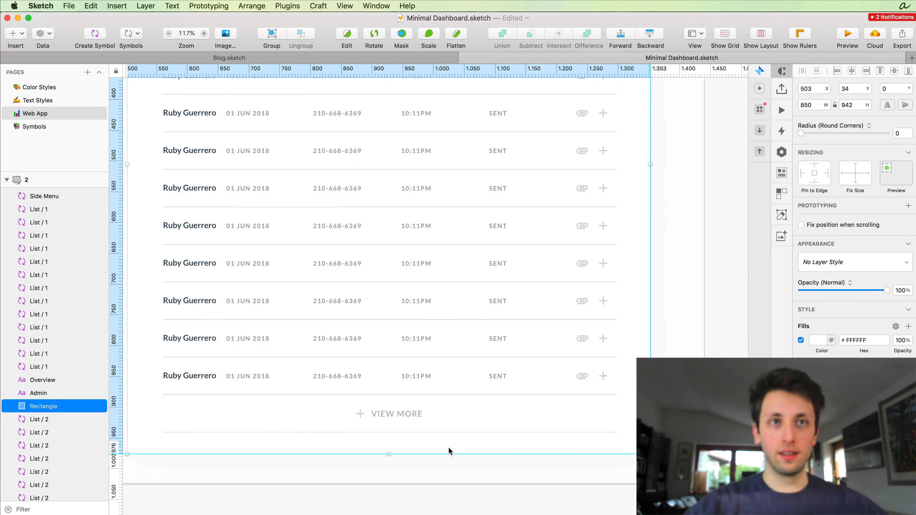
click(459, 466)
scroll(459, 466, down, 5)
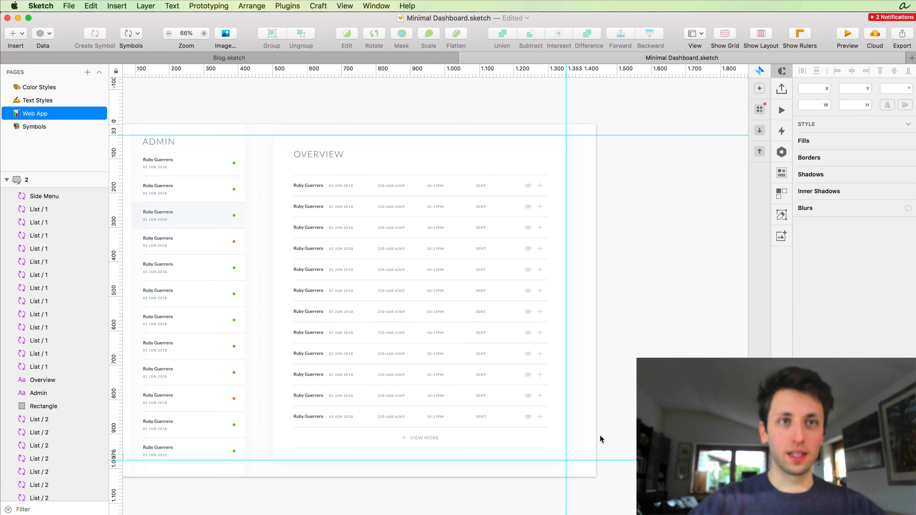
scroll(600, 435, up, 3)
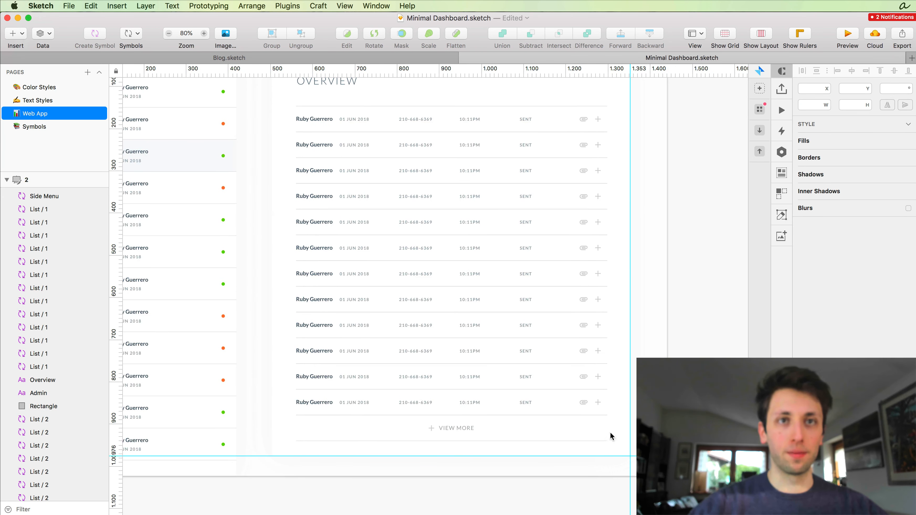
scroll(372, 296, up, 2)
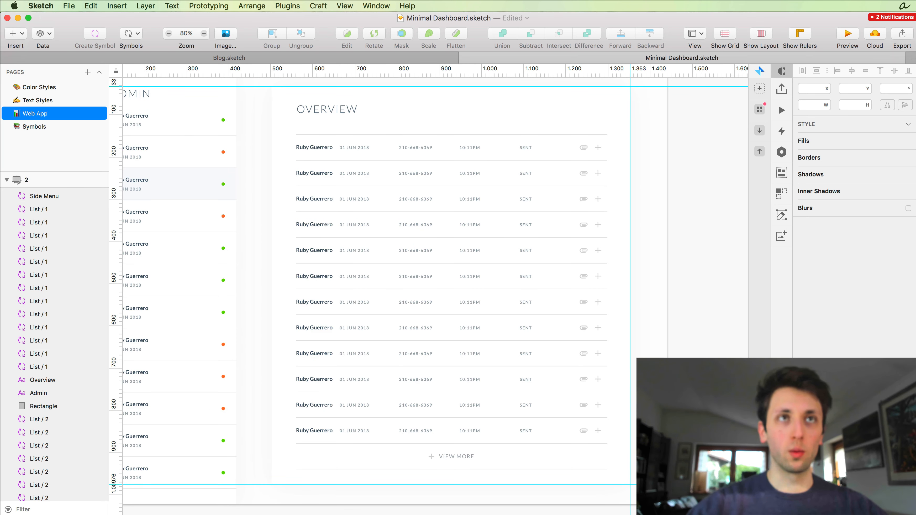
click(318, 109)
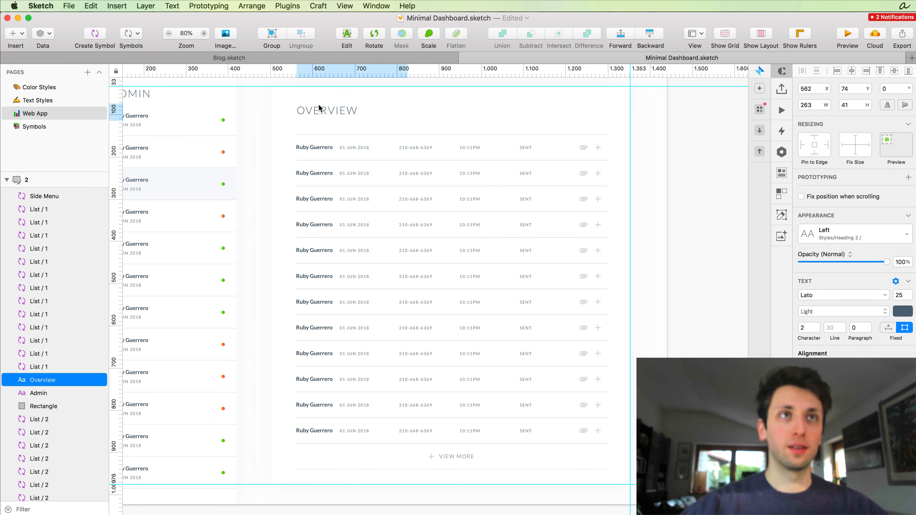
scroll(318, 104, up, 3)
click(331, 98)
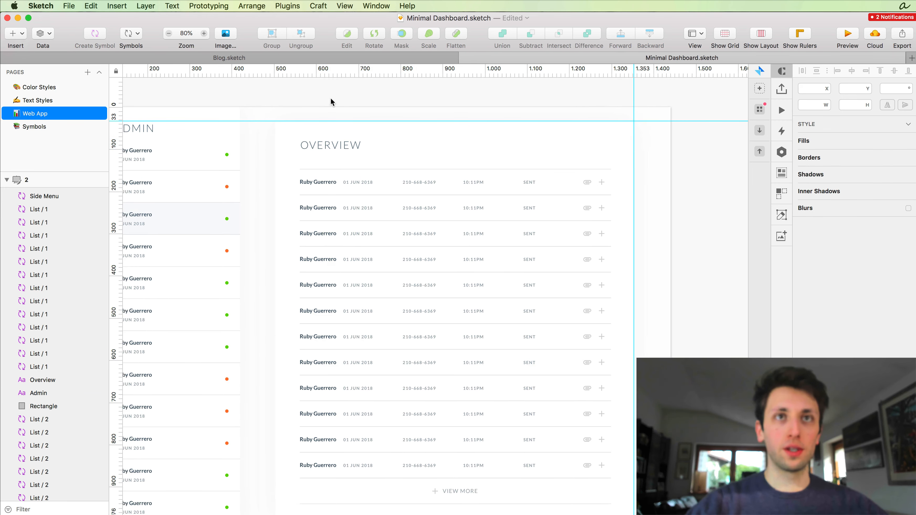
Step: Look over the Bank Accounts and Balance artboards for header controls to reuse on the Overview card
scroll(331, 97, down, 2)
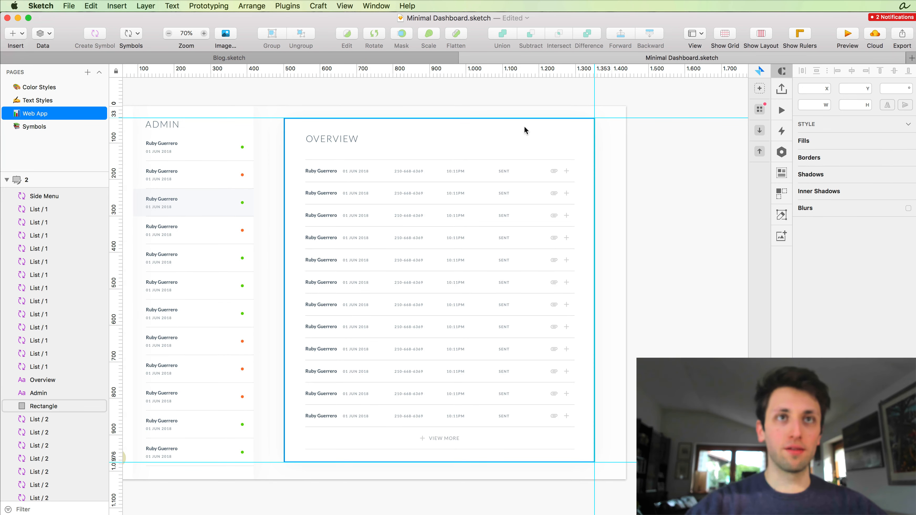
scroll(521, 131, left, 10)
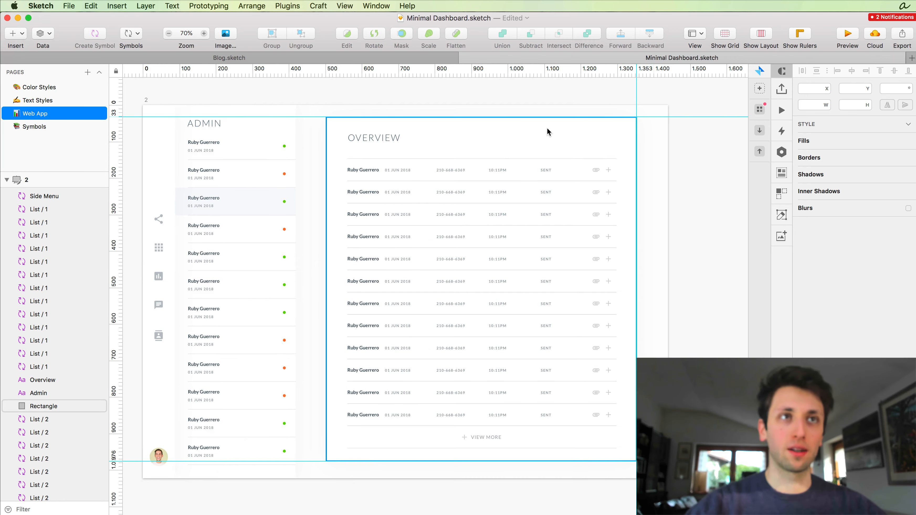
scroll(545, 126, left, 12)
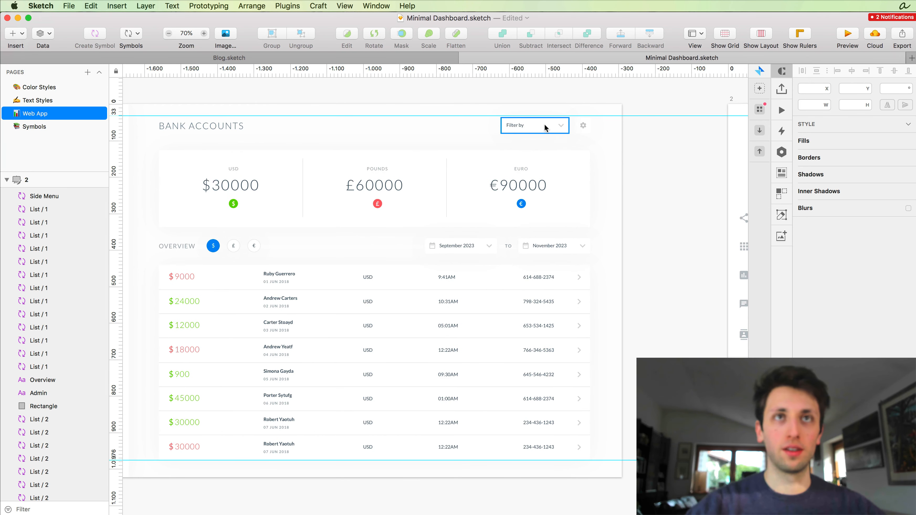
click(545, 128)
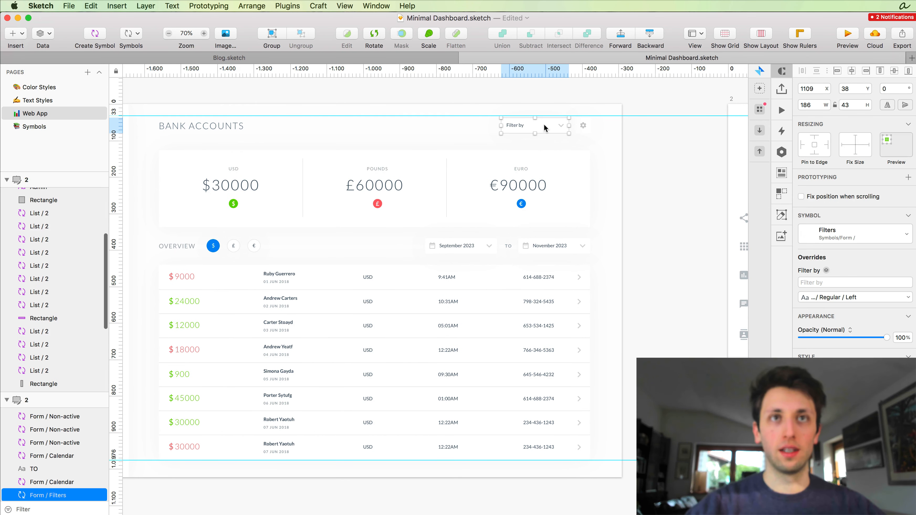
shift+click(587, 125)
scroll(588, 125, down, 3)
scroll(588, 125, left, 10)
scroll(587, 122, right, 15)
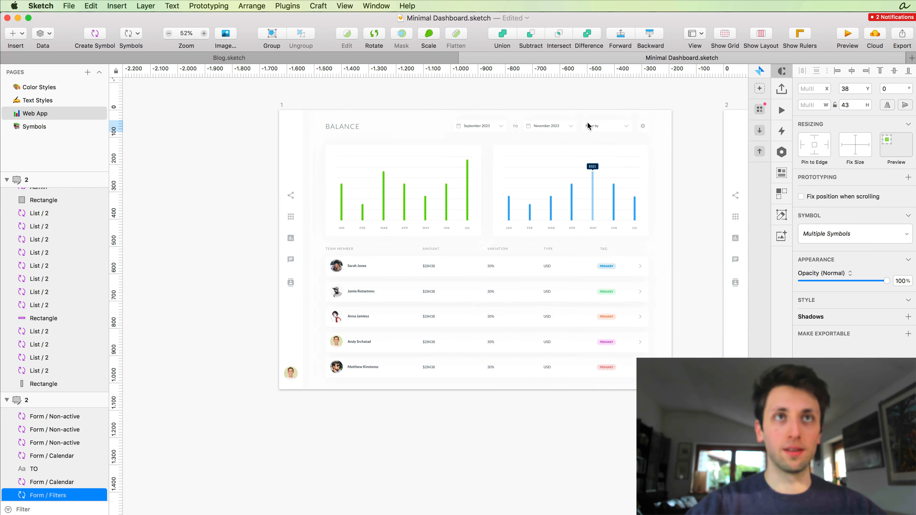
scroll(586, 121, left, 15)
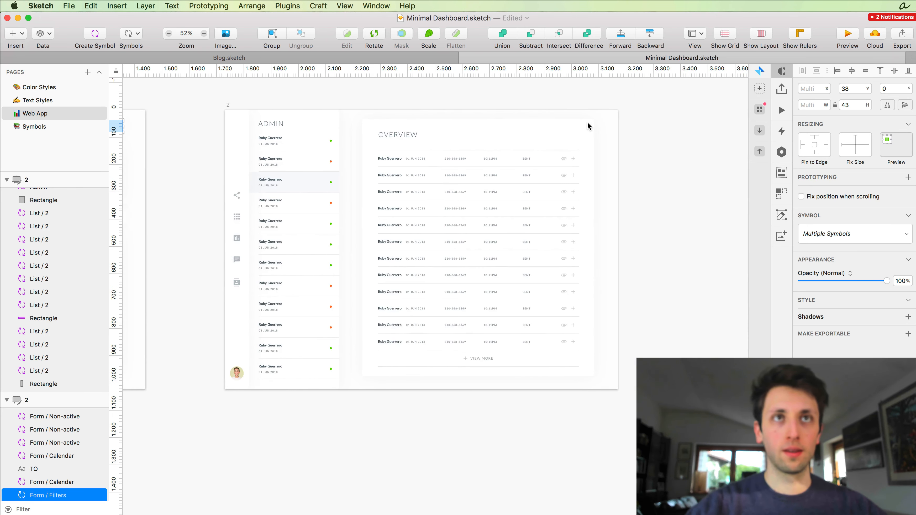
Step: Copy the September 2023 TO November 2023 calendar fields from the Balance artboard's header
scroll(287, 127, up, 8)
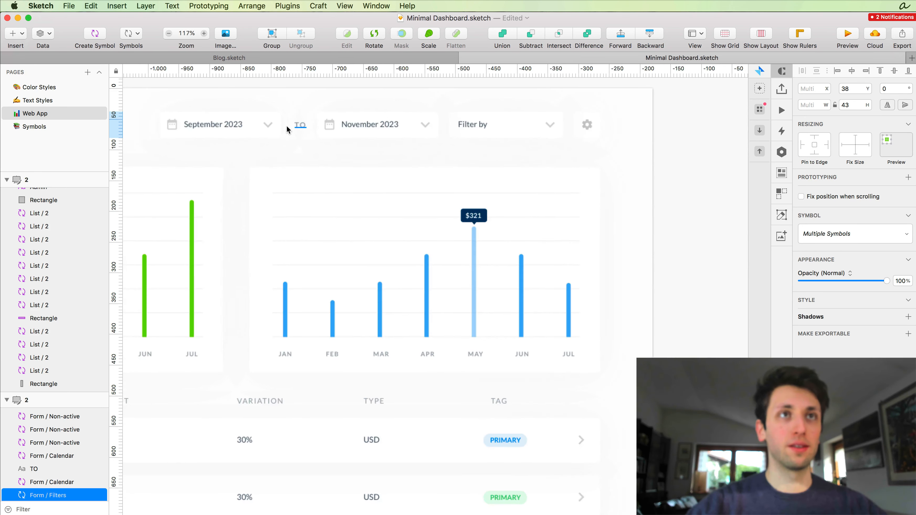
scroll(287, 126, left, 6)
drag(327, 103, 596, 137)
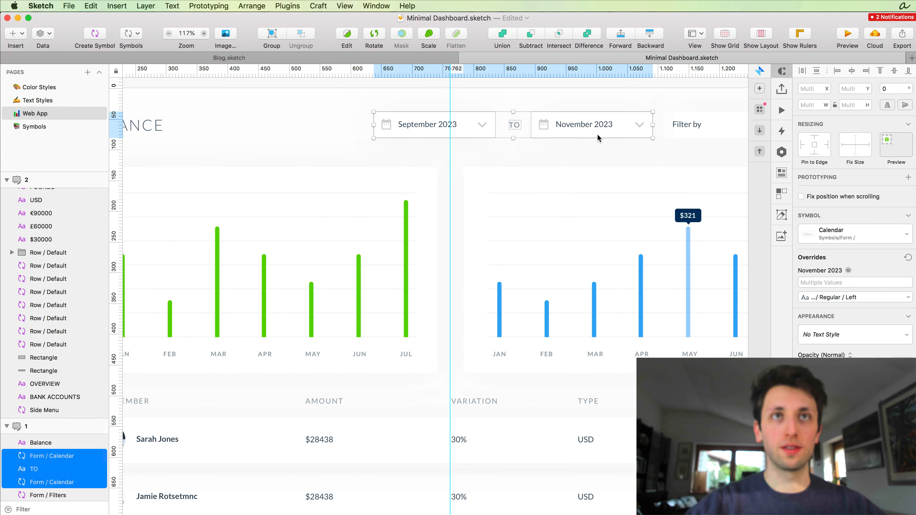
scroll(616, 165, down, 3)
scroll(615, 166, right, 20)
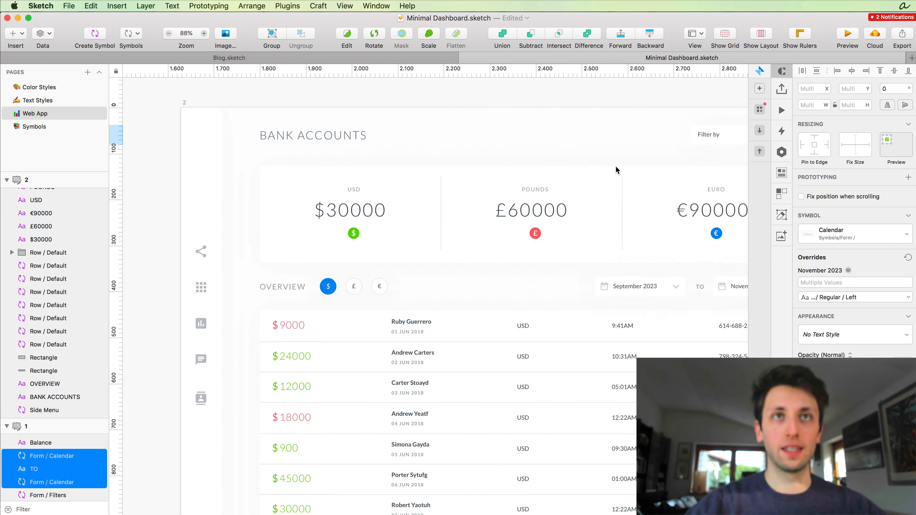
scroll(623, 166, right, 3)
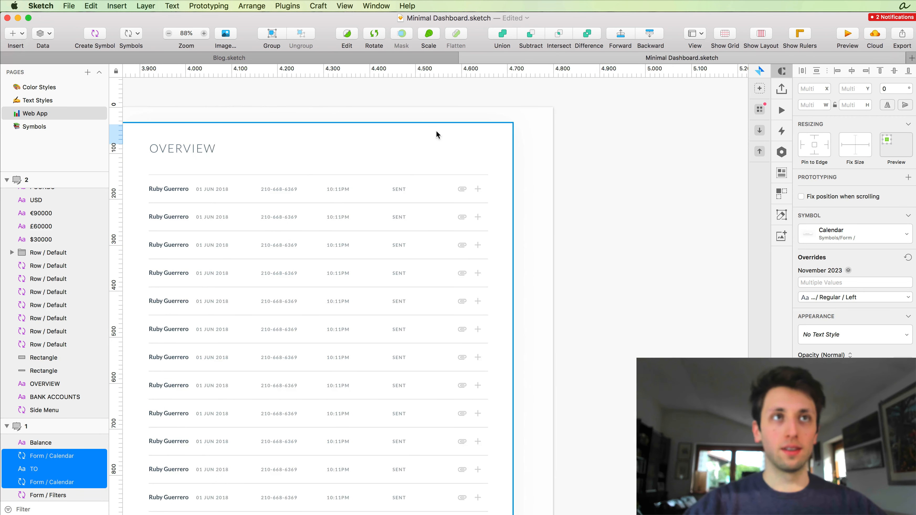
Step: Paste the calendar fields into the Overview card's header and place them just after the OVERVIEW heading
click(378, 148)
key(super+v)
drag(347, 131, 393, 145)
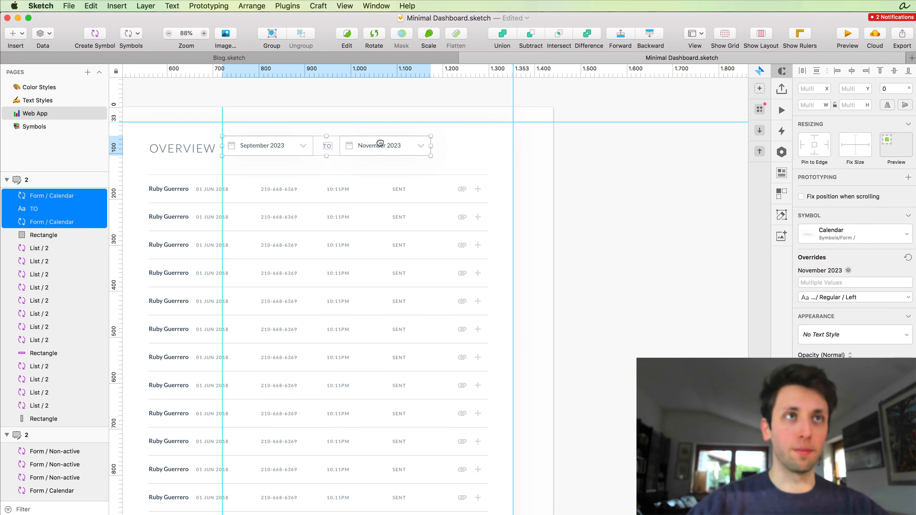
Step: Shift the date range fields right in the Overview card's header, away from the OVERVIEW heading
scroll(263, 141, up, 6)
scroll(263, 143, left, 3)
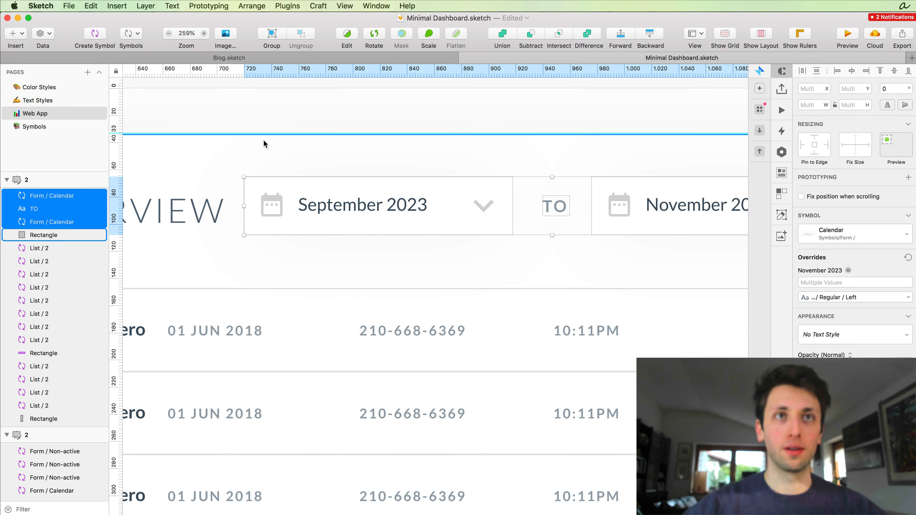
key(shift+Right)
key(shift+Right)
key(shift+Right)
key(shift+Right)
key(shift+Right)
key(shift+Right)
key(shift+Right)
key(shift+Right)
key(shift+Right)
key(shift+Right)
scroll(263, 140, down, 5)
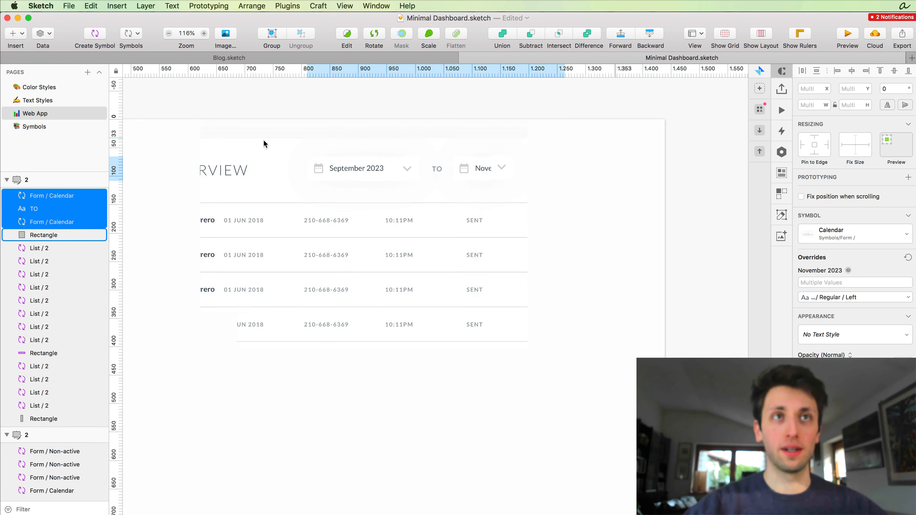
scroll(263, 140, right, 7)
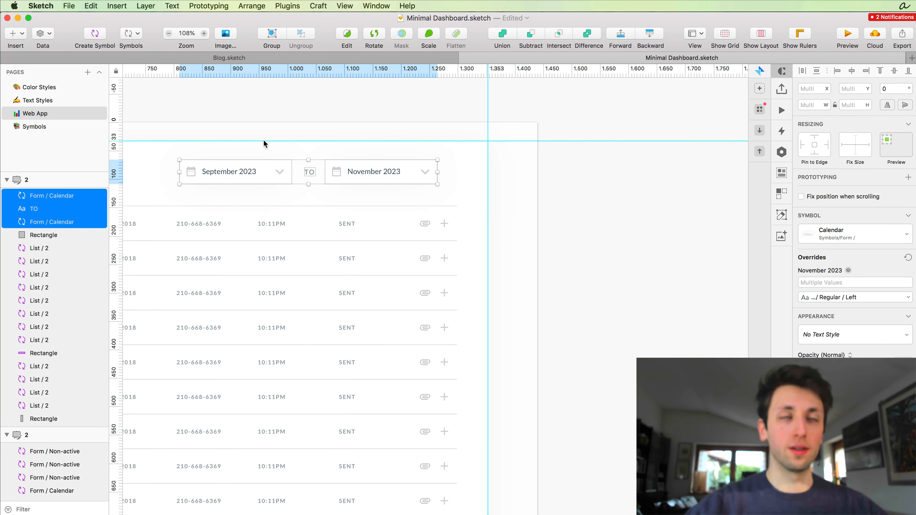
click(307, 117)
scroll(307, 117, left, 5)
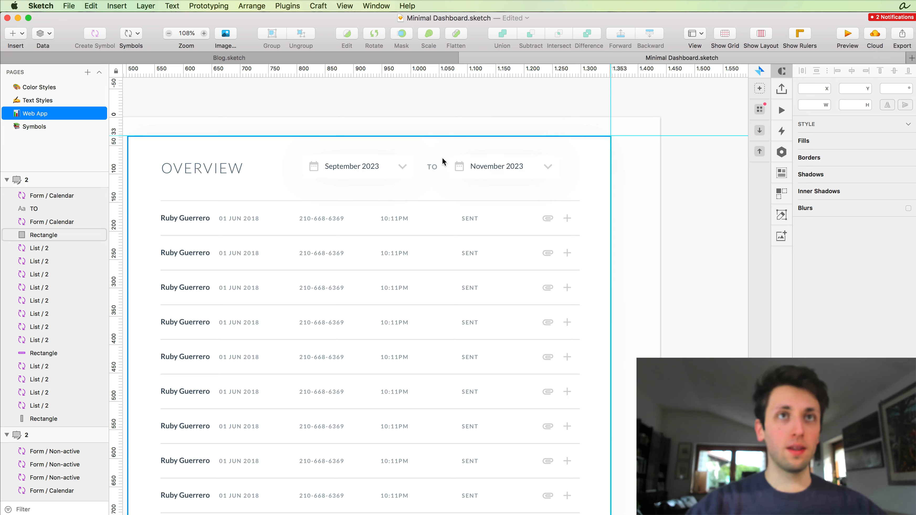
scroll(440, 157, down, 4)
scroll(440, 158, up, 6)
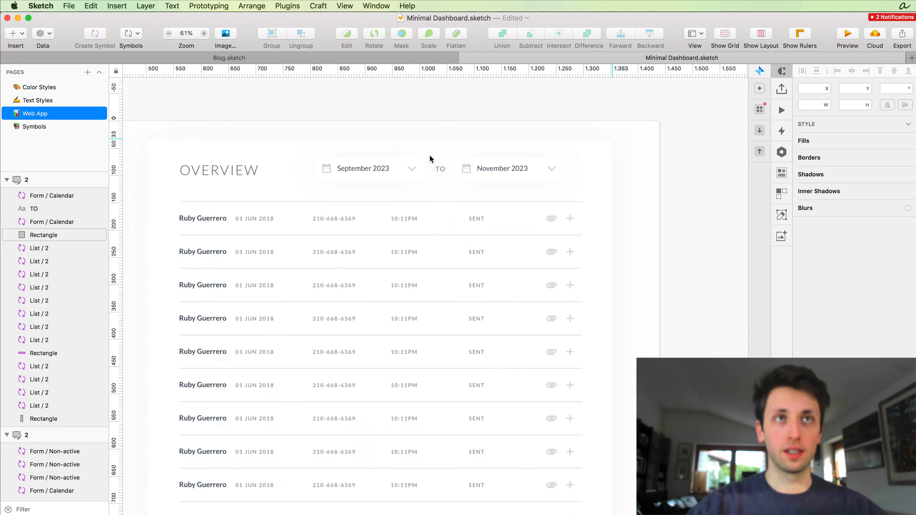
Step: Align the right edge of the November 2023 calendar field with the right end of the list rows
drag(322, 132, 558, 182)
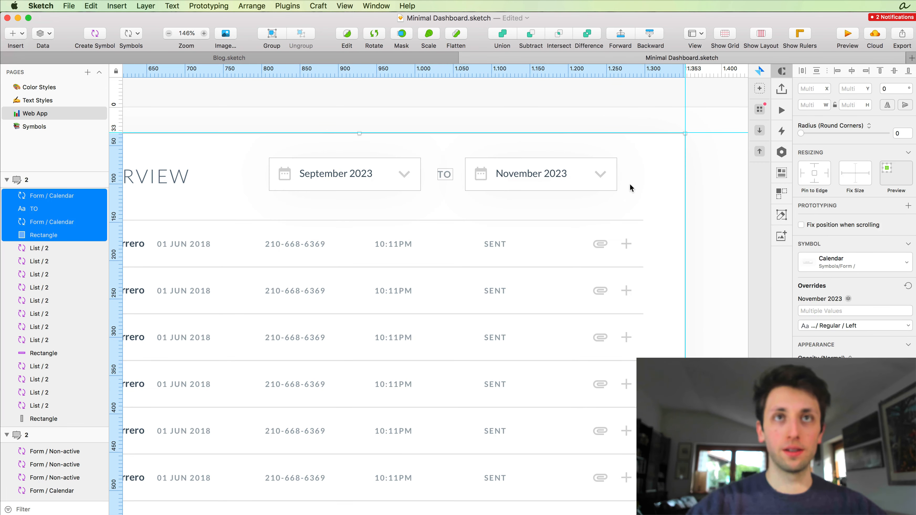
shift+click(645, 183)
key(shift+Right)
key(shift+Right)
key(shift+Right)
key(shift+Left)
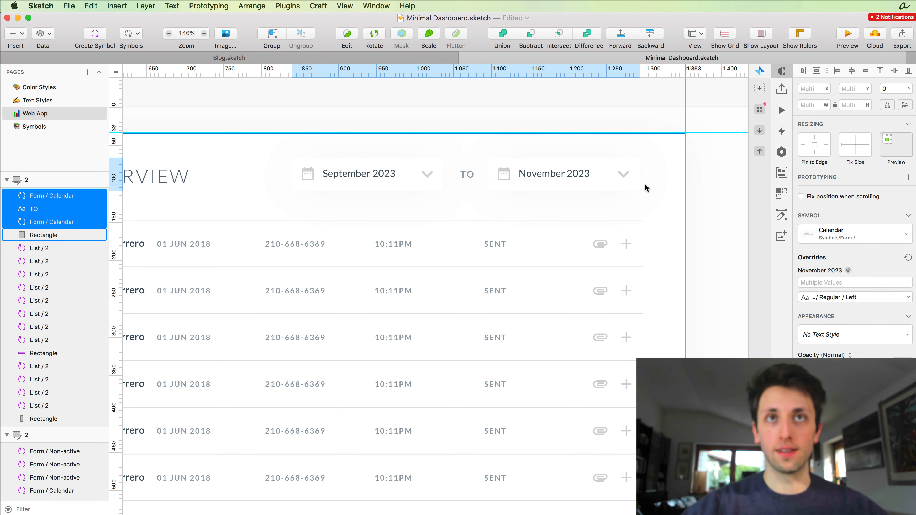
key(Left)
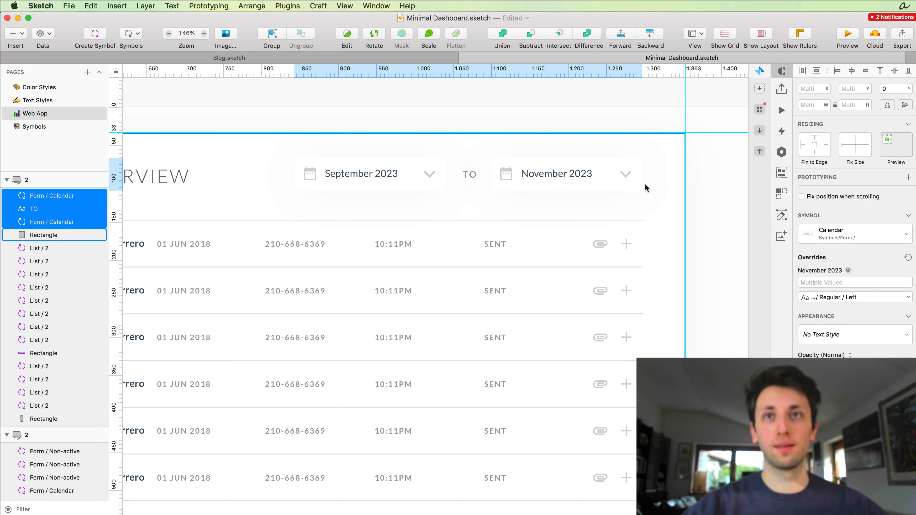
Step: Inspect the source symbol of the November 2023 calendar field and return to the dashboard instance
click(687, 223)
scroll(601, 167, down, 3)
click(565, 161)
double_click(565, 161)
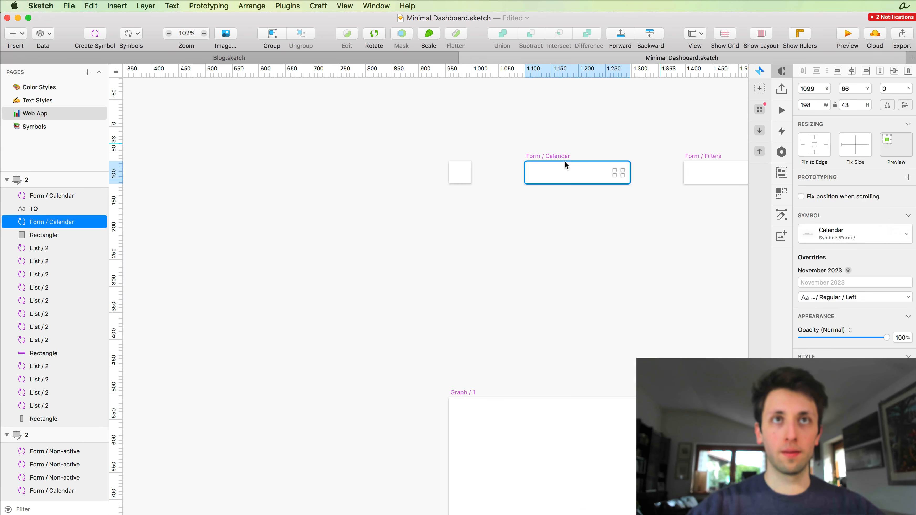
scroll(559, 170, right, 3)
scroll(558, 173, up, 2)
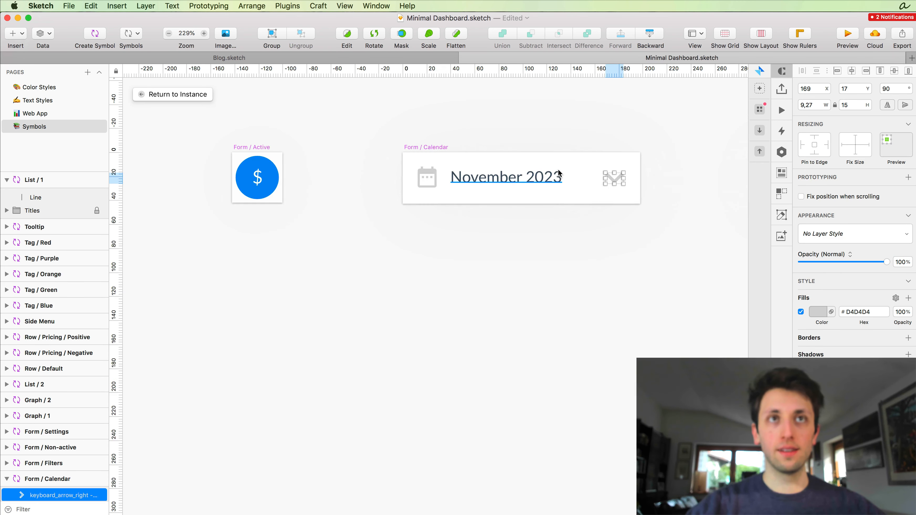
scroll(427, 169, up, 1)
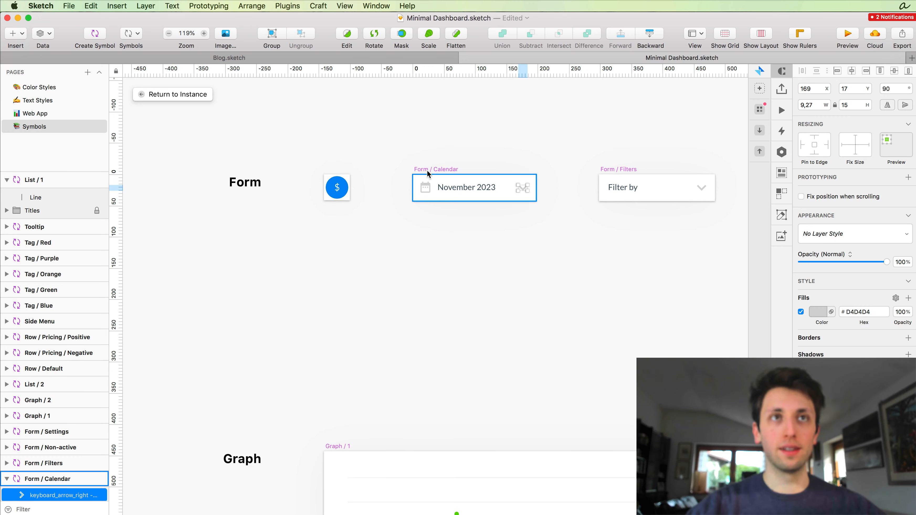
click(432, 174)
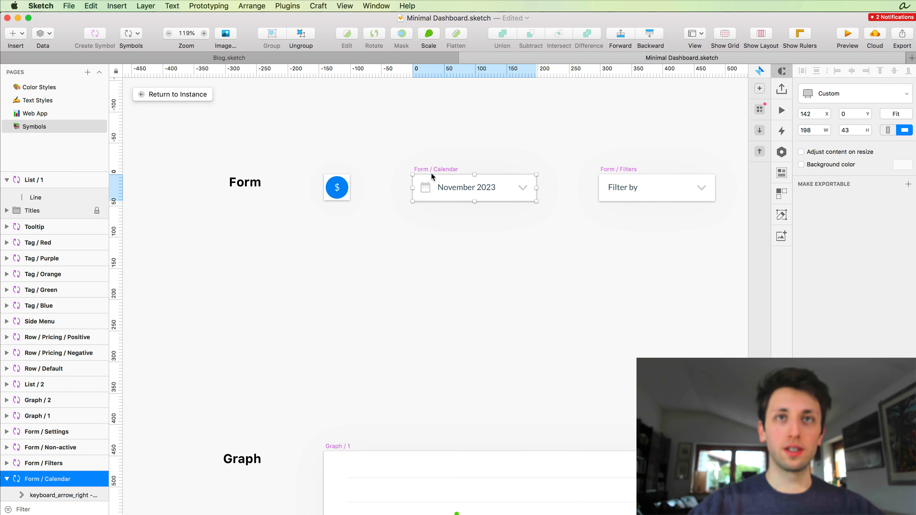
click(178, 96)
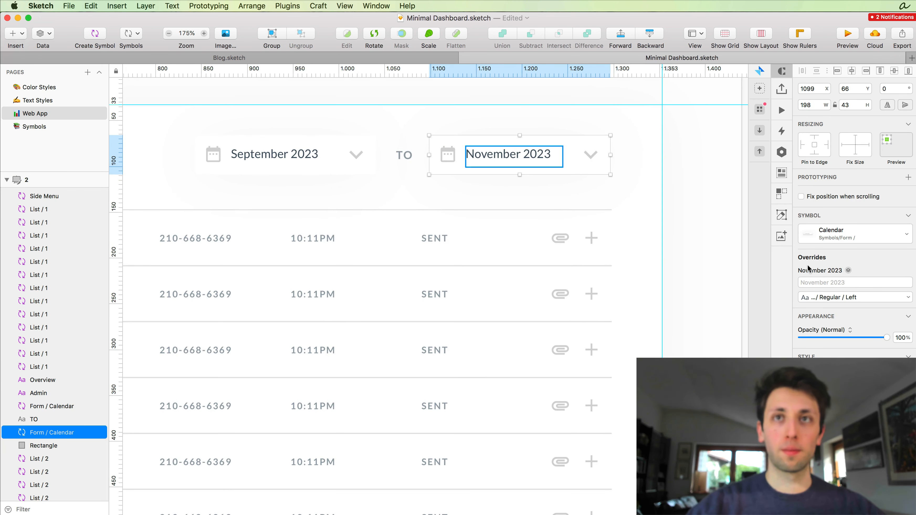
Step: Open the Form / Calendar source symbol and duplicate it directly below the original at Y 82
double_click(517, 138)
click(467, 138)
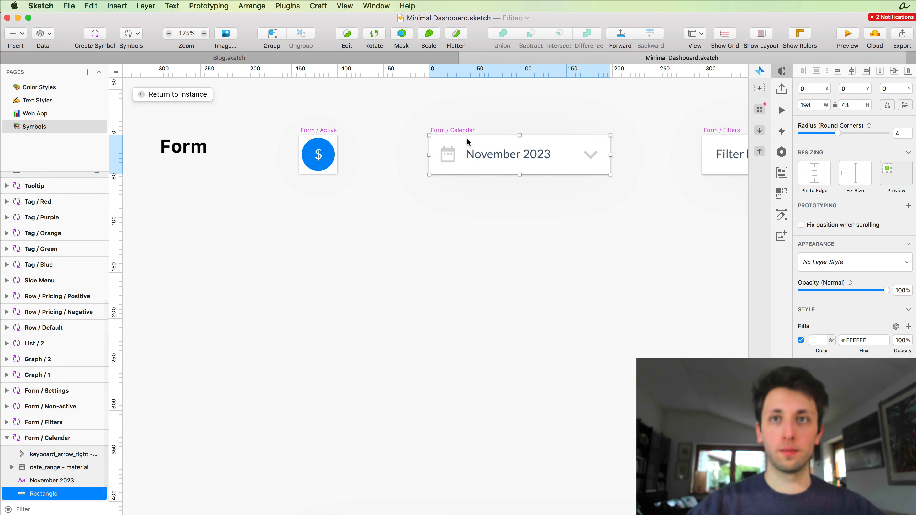
scroll(406, 137, down, 5)
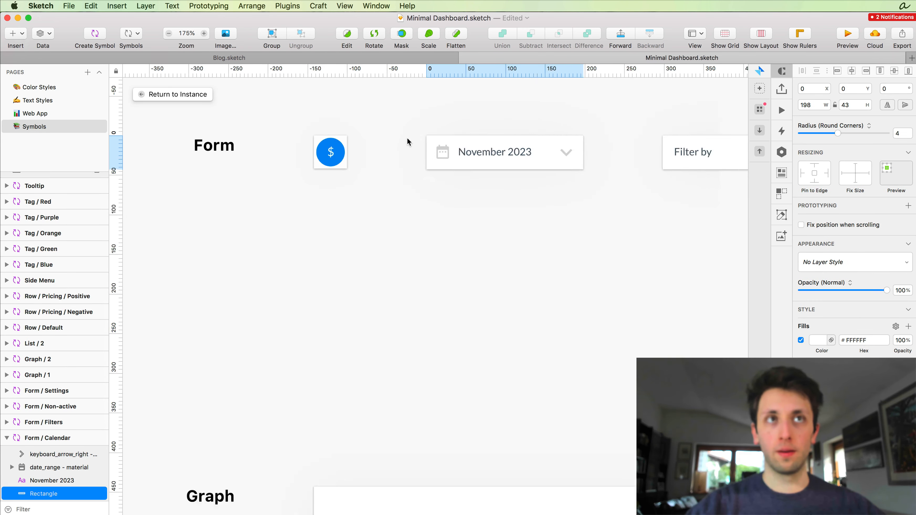
click(426, 130)
drag(449, 142, 449, 184)
Step: Rename the original calendar symbol as Form / Calendar / Shadow and its copy as Form / Calendar / Line
key(super+r)
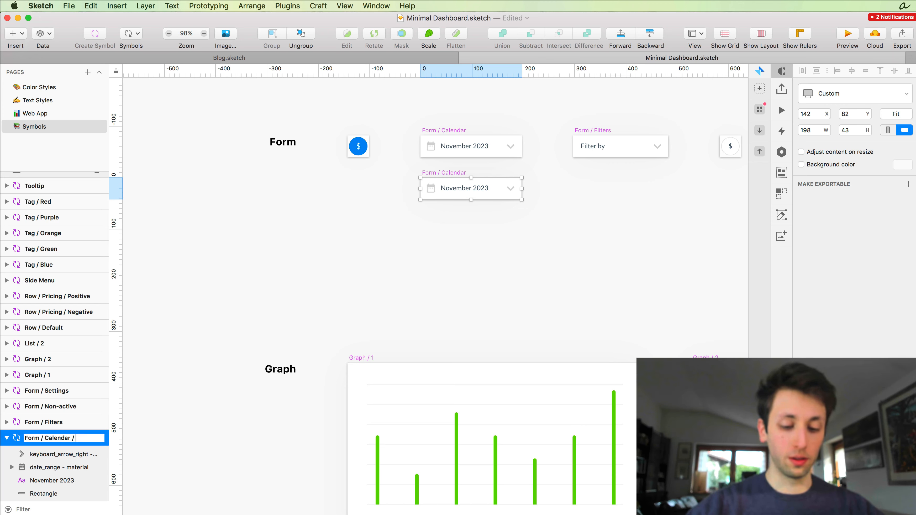
click(425, 131)
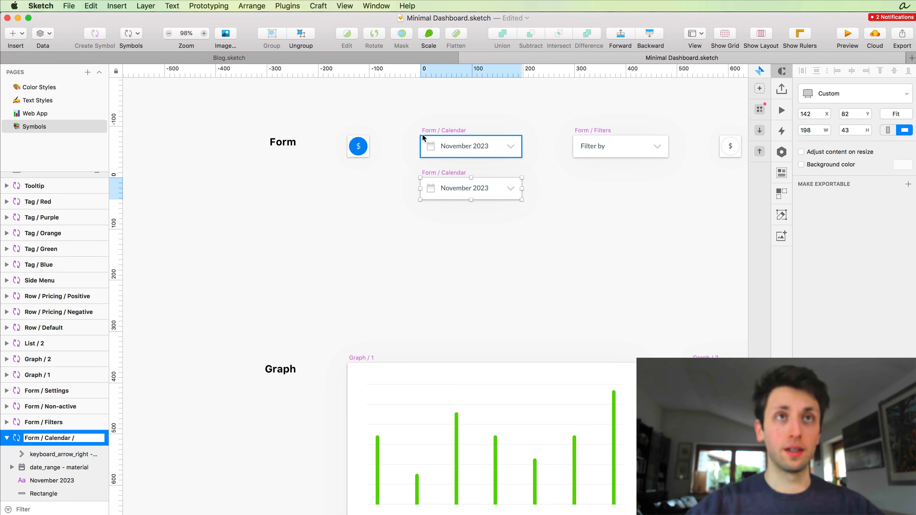
key(super+r)
key(Right)
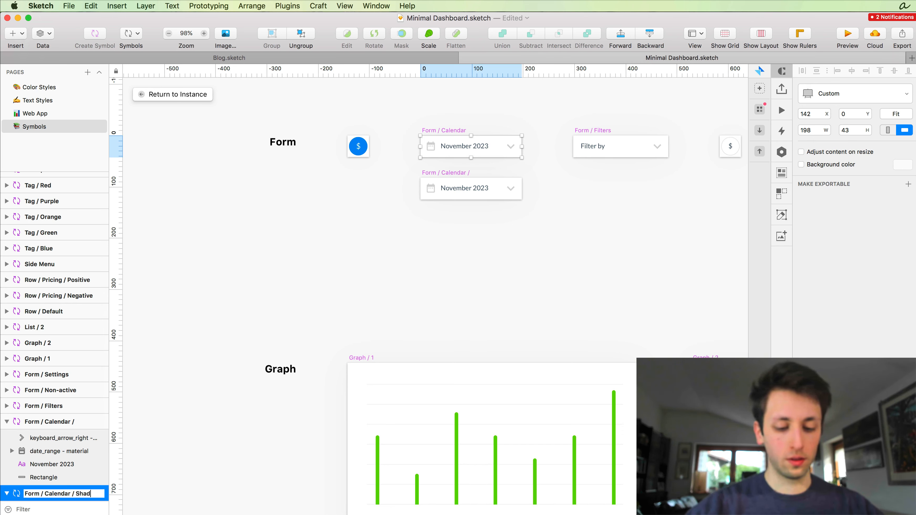
key(Return)
click(426, 174)
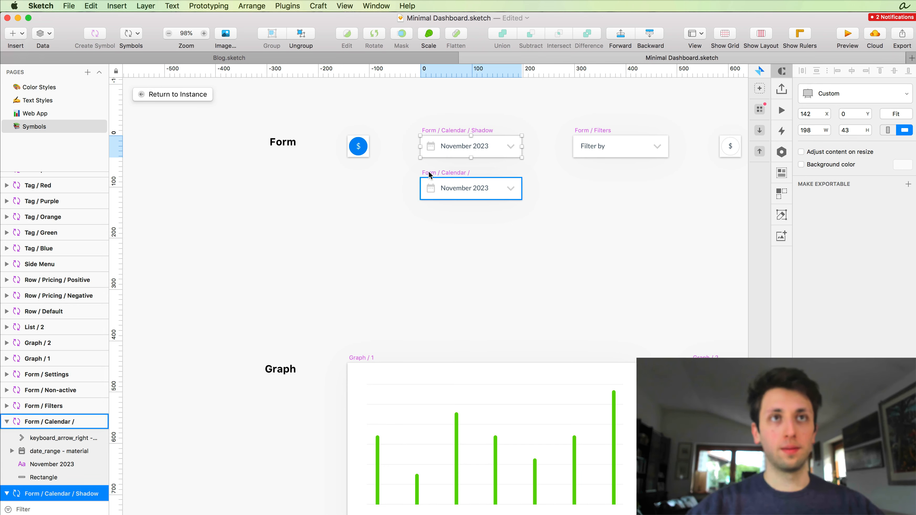
key(super+r)
key(Right)
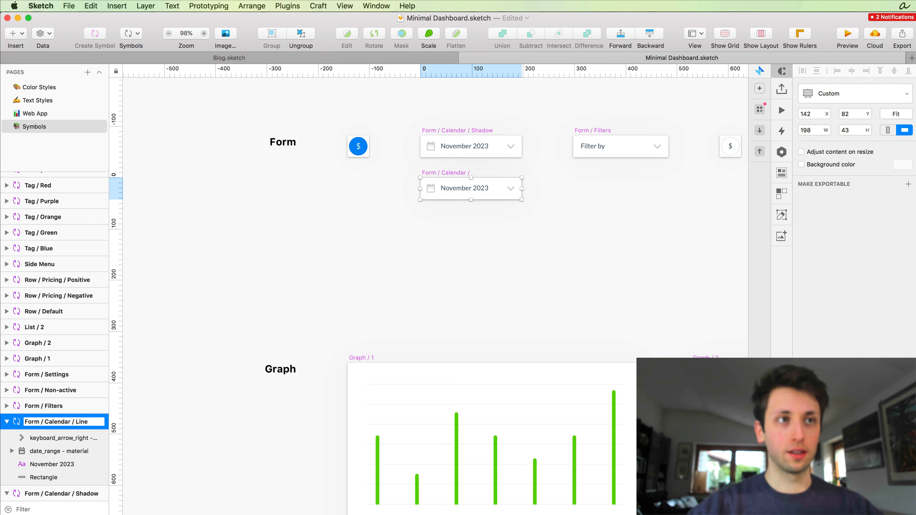
key(alt)
key(Return)
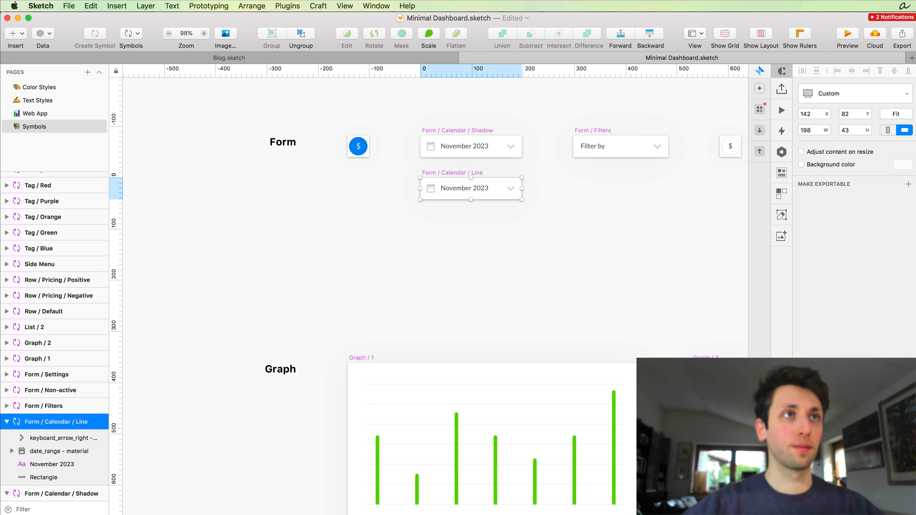
Step: Apply the Border / Outline / 0.75px layer style to the background rectangle of the Form / Calendar / Line symbol
scroll(487, 100, up, 8)
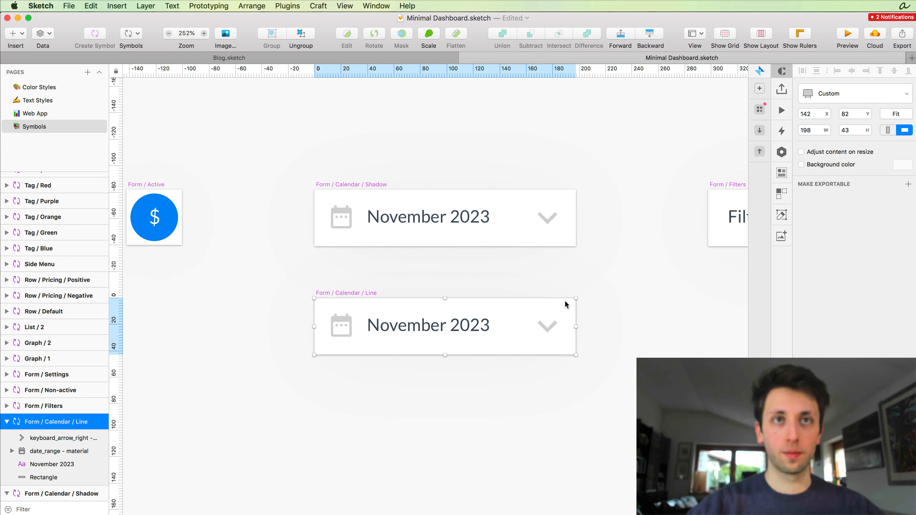
key(Escape)
click(552, 298)
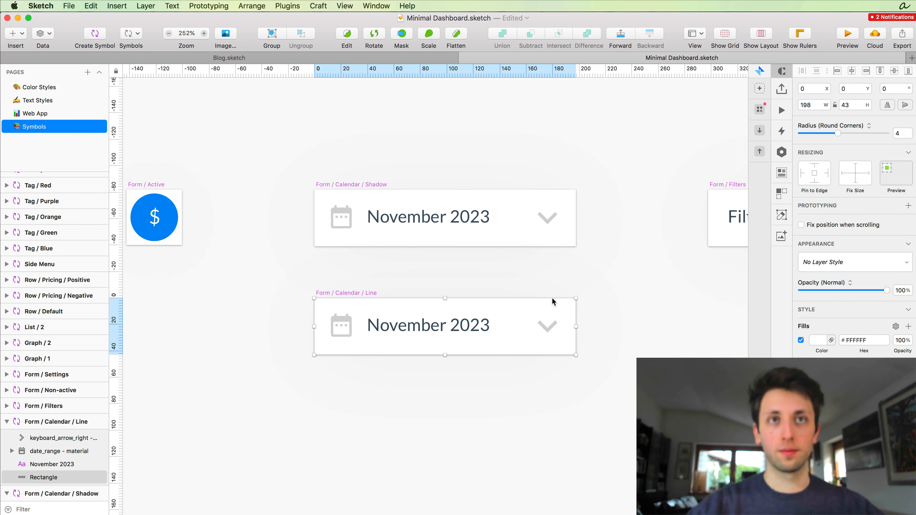
click(849, 264)
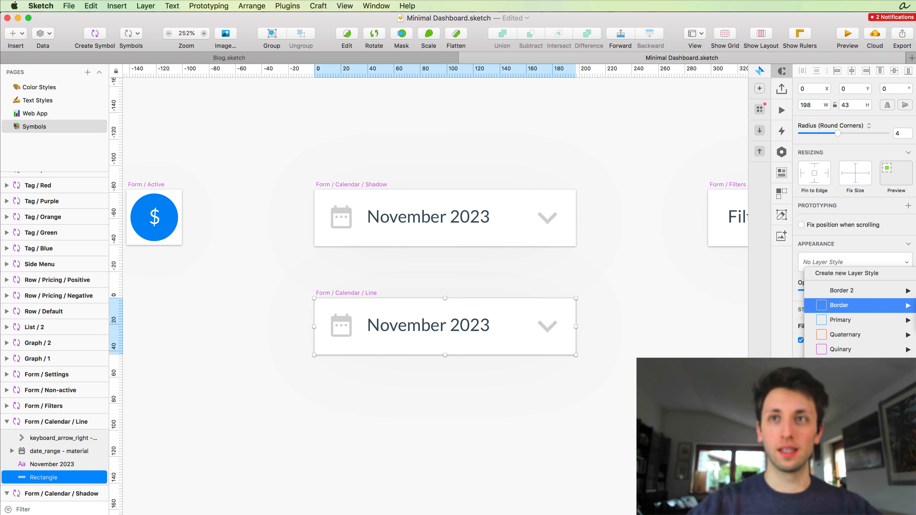
click(915, 313)
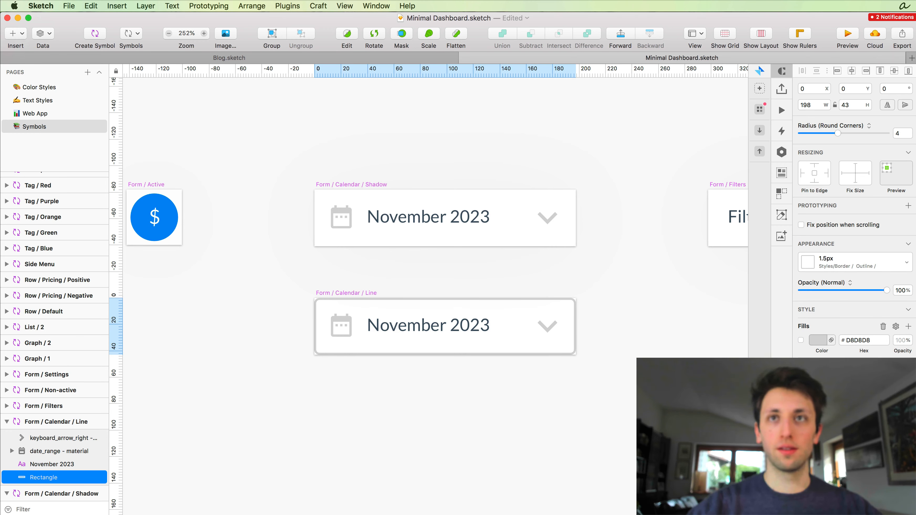
click(854, 257)
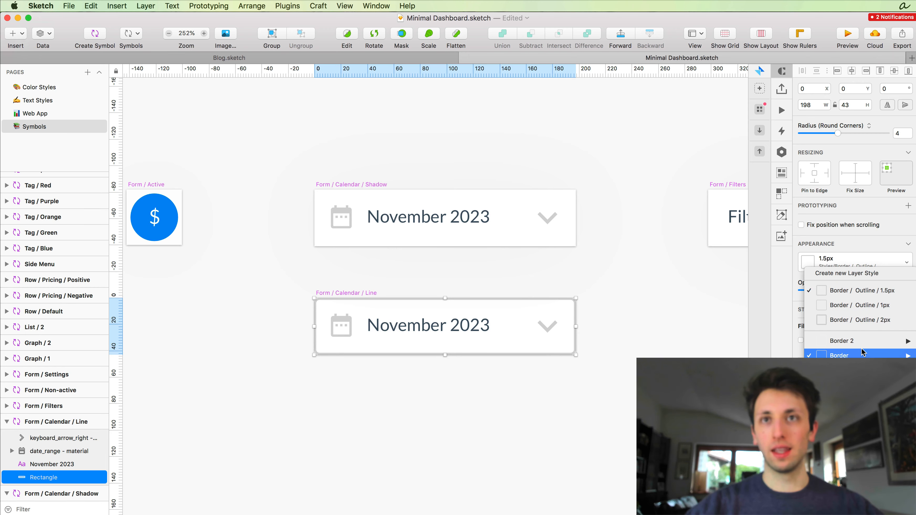
click(667, 334)
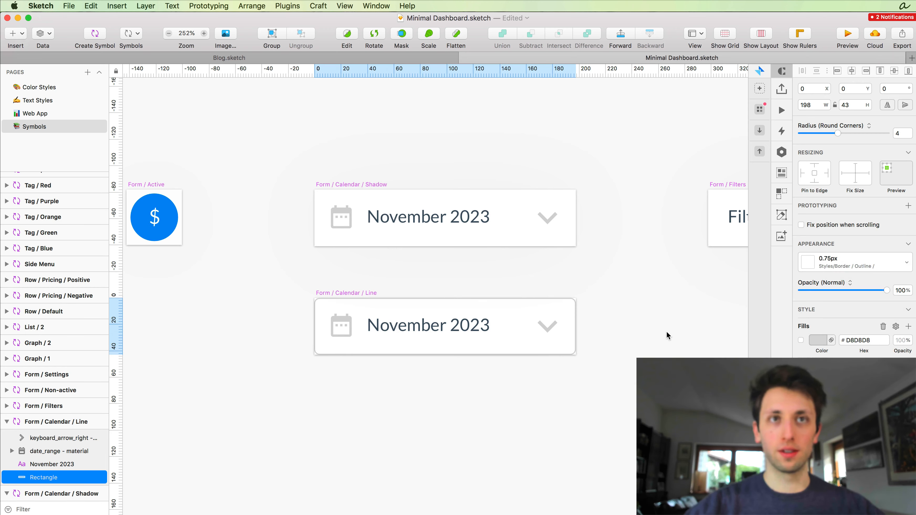
Step: Return to the Overview card and switch both header date fields to the Form / Calendar / Line symbol
key(Page_Up)
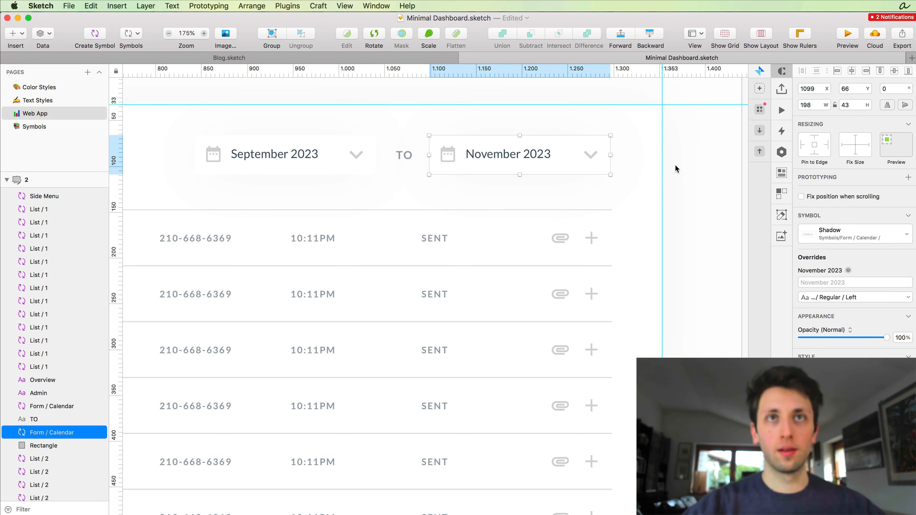
click(657, 160)
scroll(682, 166, up, 2)
click(296, 184)
shift+click(503, 186)
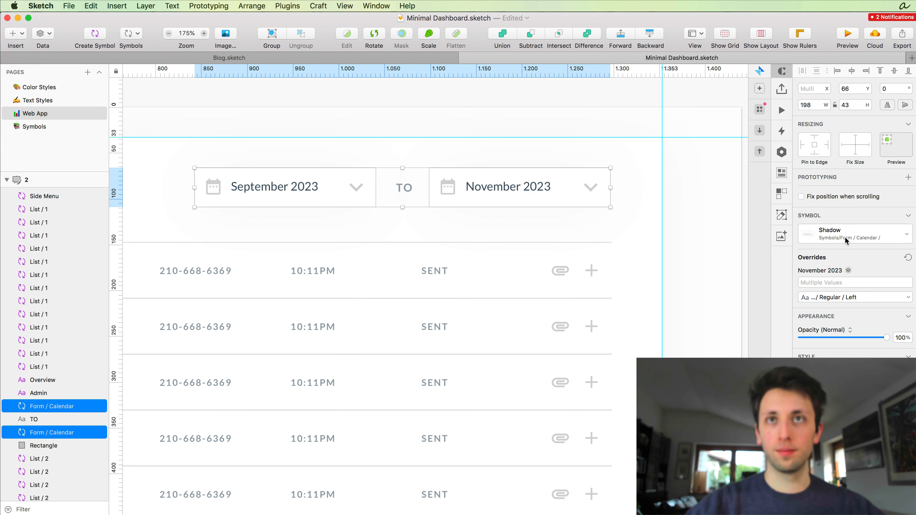
click(846, 240)
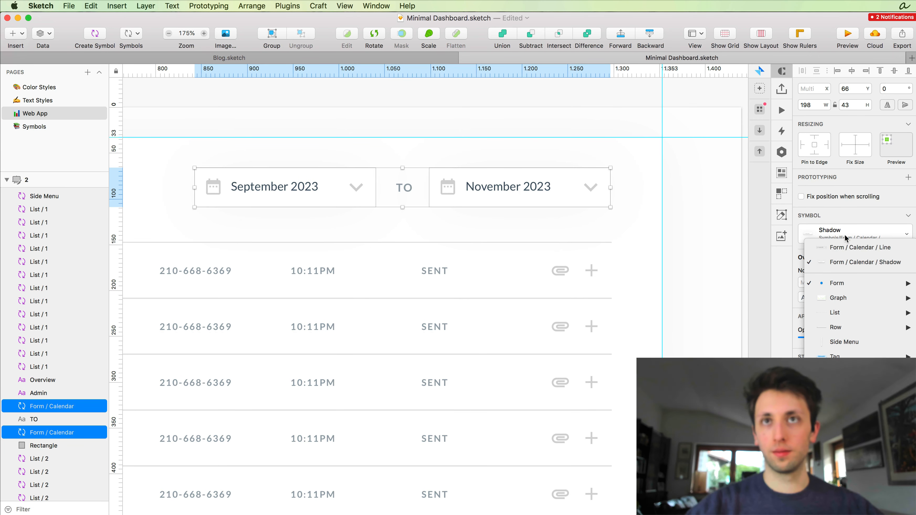
click(856, 248)
click(722, 160)
scroll(573, 152, up, 3)
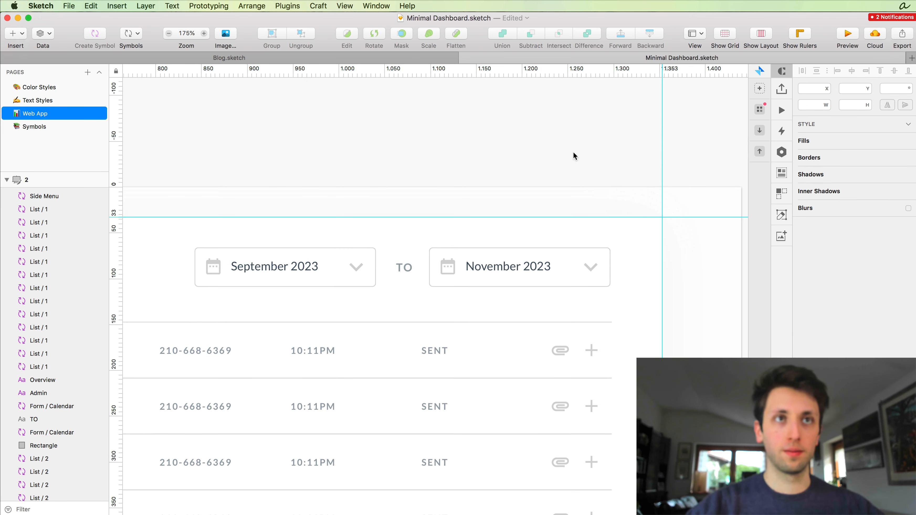
scroll(573, 156, left, 5)
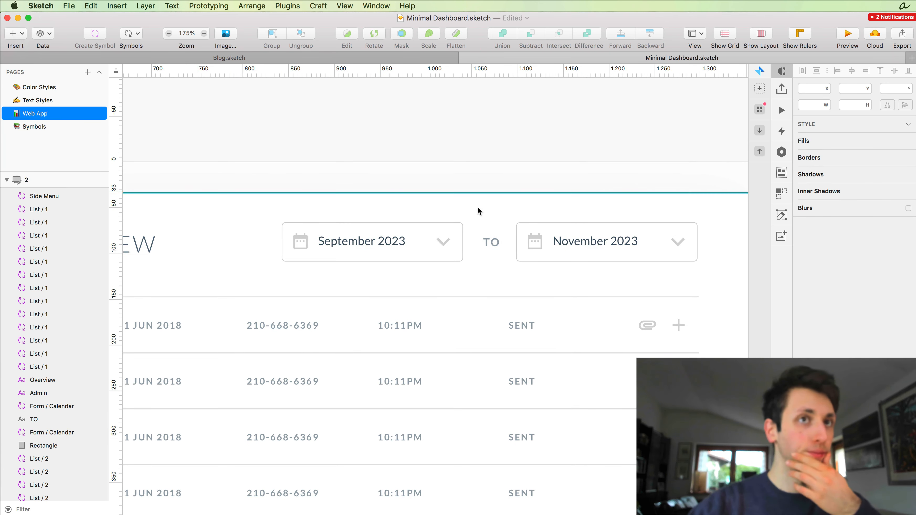
Step: Modify the border of the Border / Outline / 0.75px swatch on the Color Styles page and update its shared layer style
click(42, 87)
scroll(394, 195, left, 2)
scroll(385, 194, down, 2)
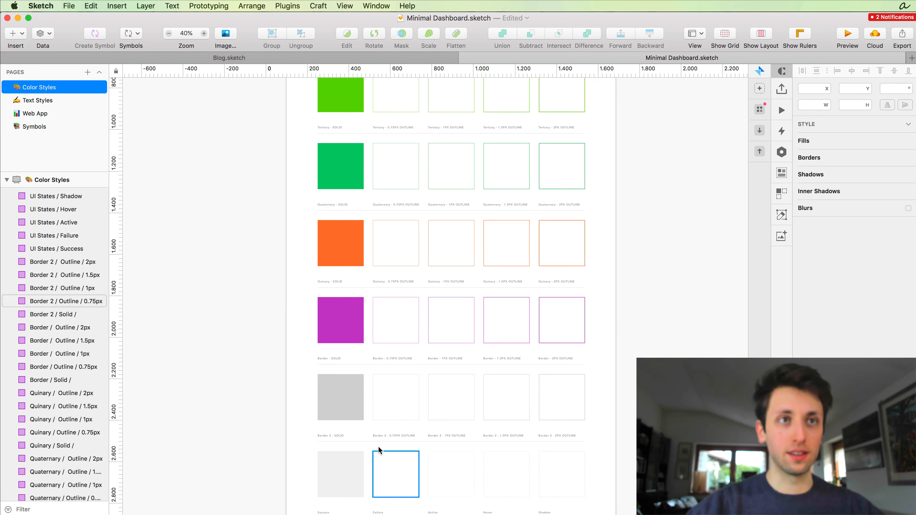
scroll(378, 446, up, 5)
scroll(381, 441, down, 3)
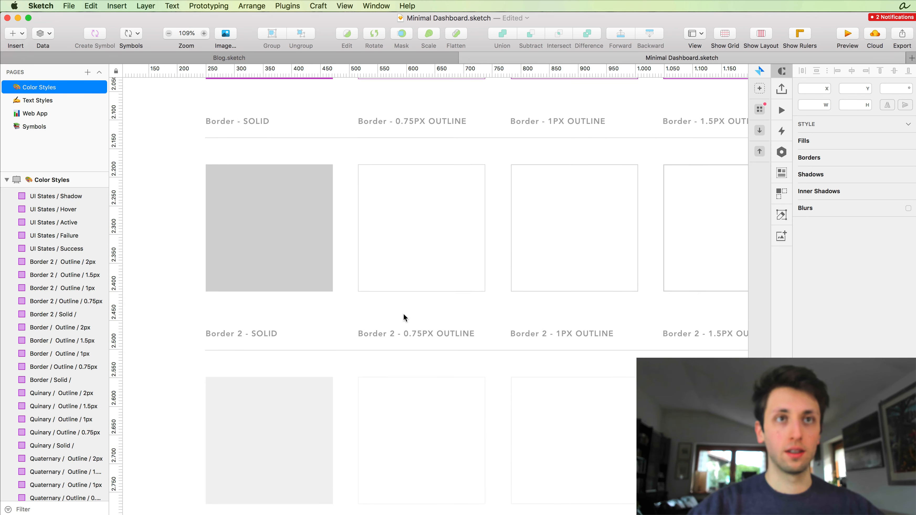
click(408, 166)
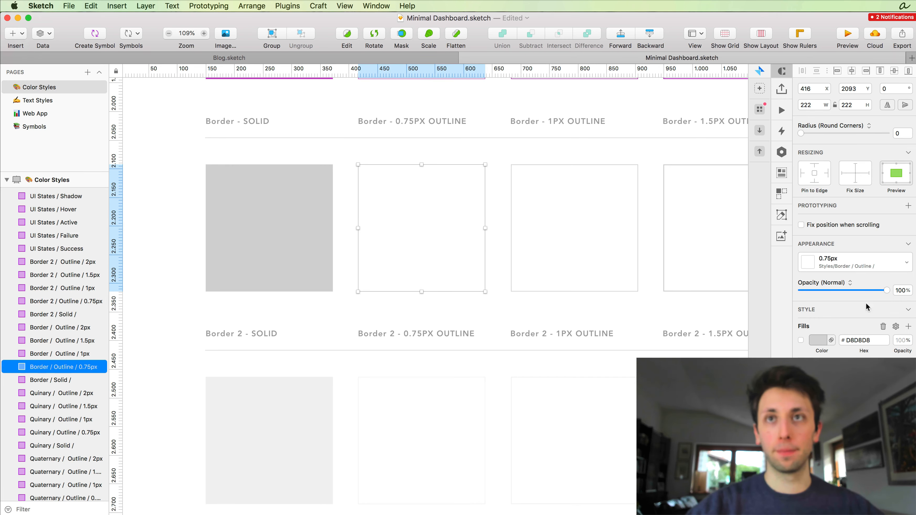
click(801, 382)
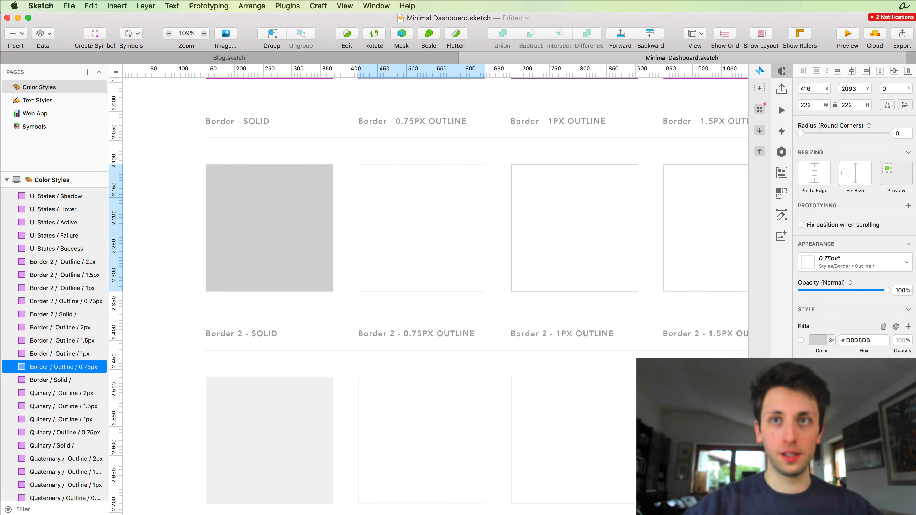
click(848, 255)
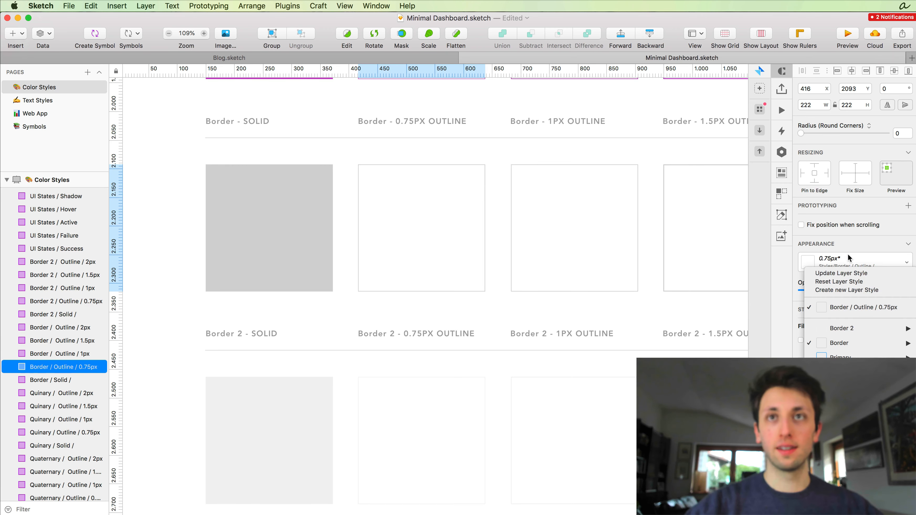
click(841, 273)
Step: Change the locked "Border - 0.75PX OUTLINE" text label above the edited swatch to "Border - 1PX OUTLINE"
click(428, 110)
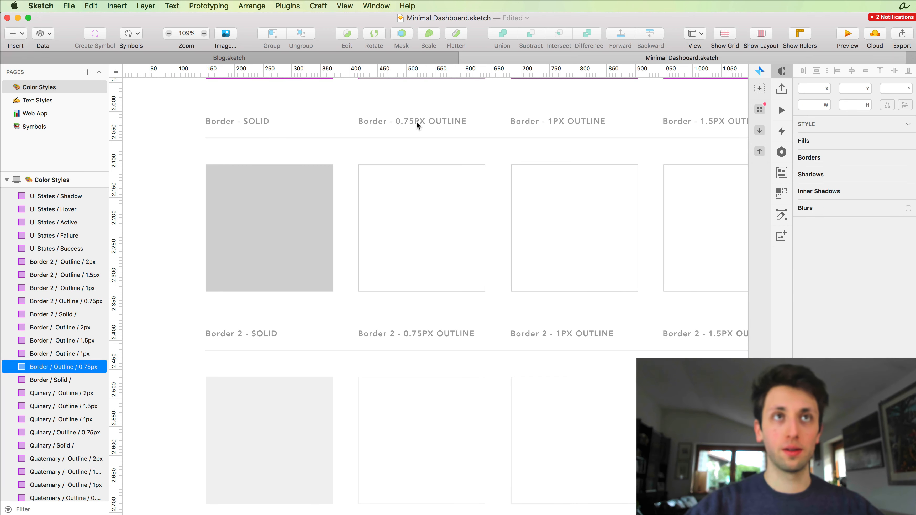
right_click(405, 119)
mouse_move(447, 125)
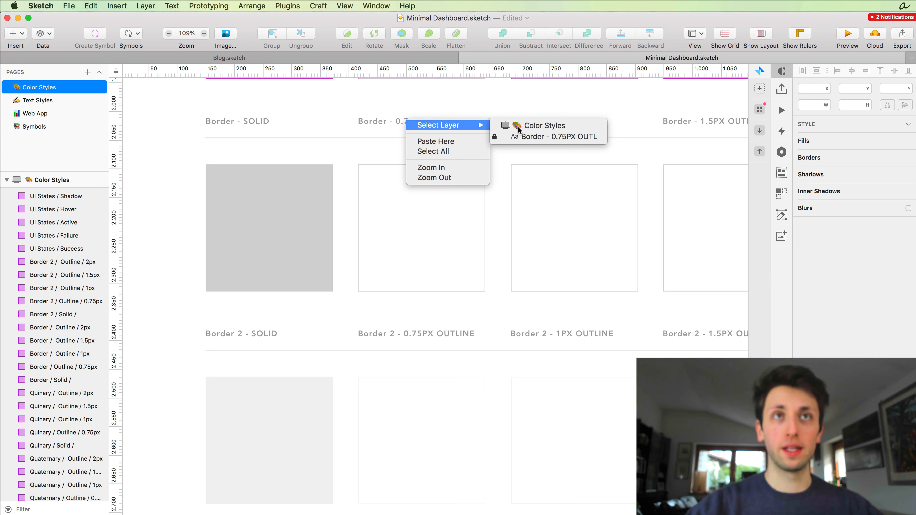
click(542, 134)
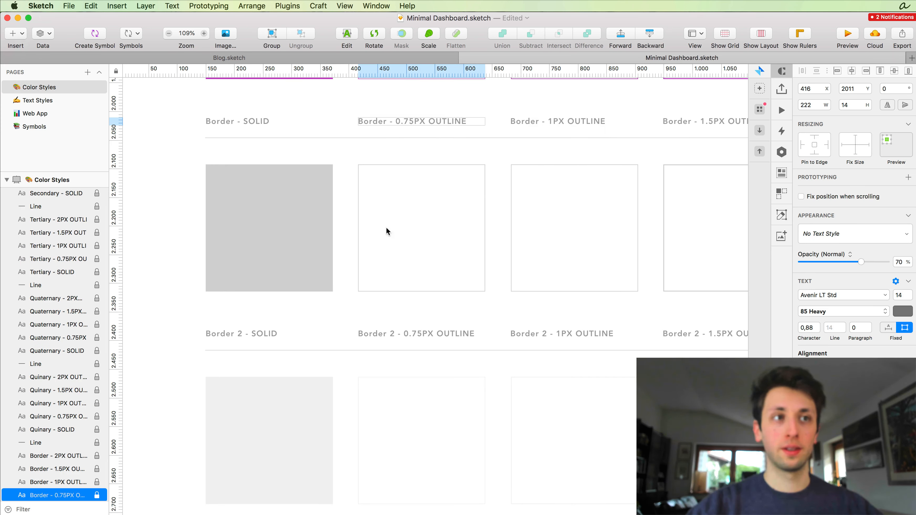
key(Return)
key(Left)
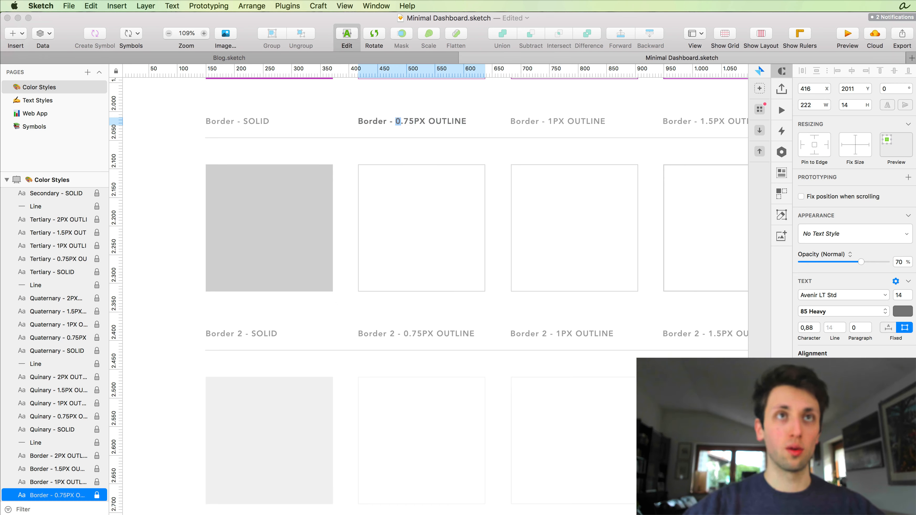
text(1)
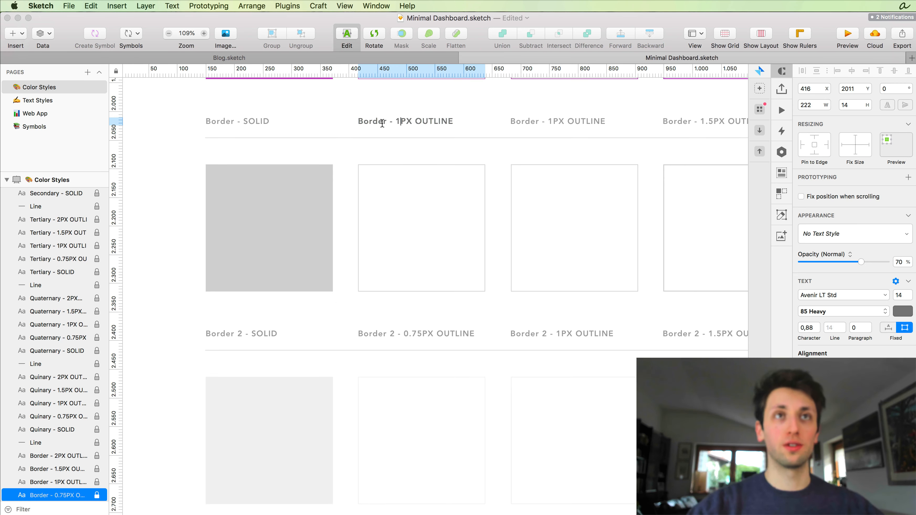
key(Escape)
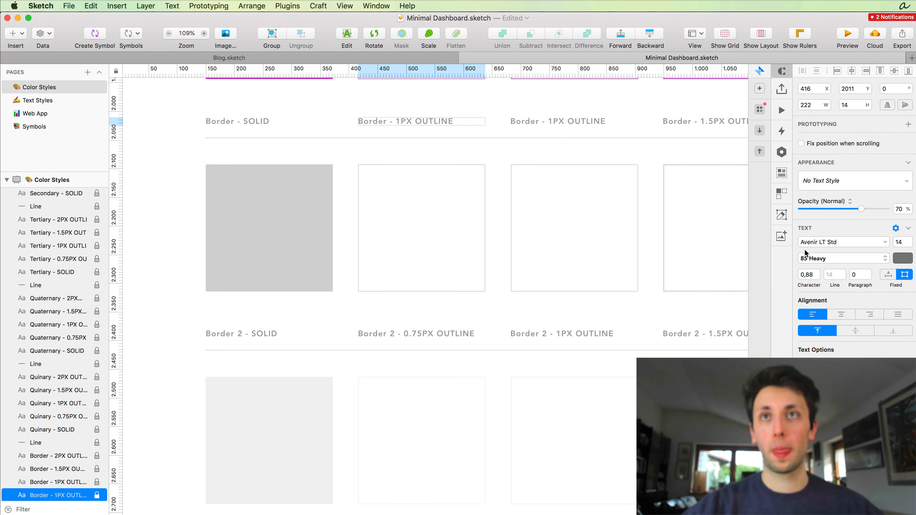
click(830, 185)
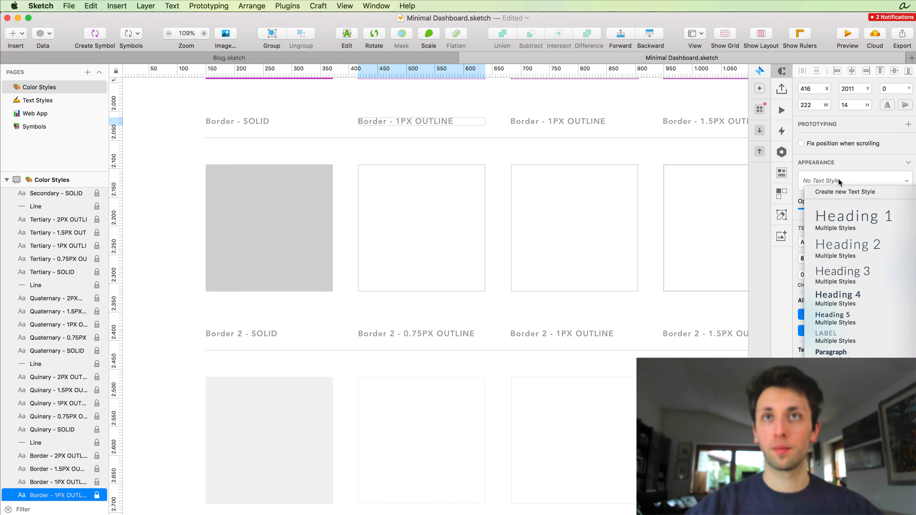
click(428, 122)
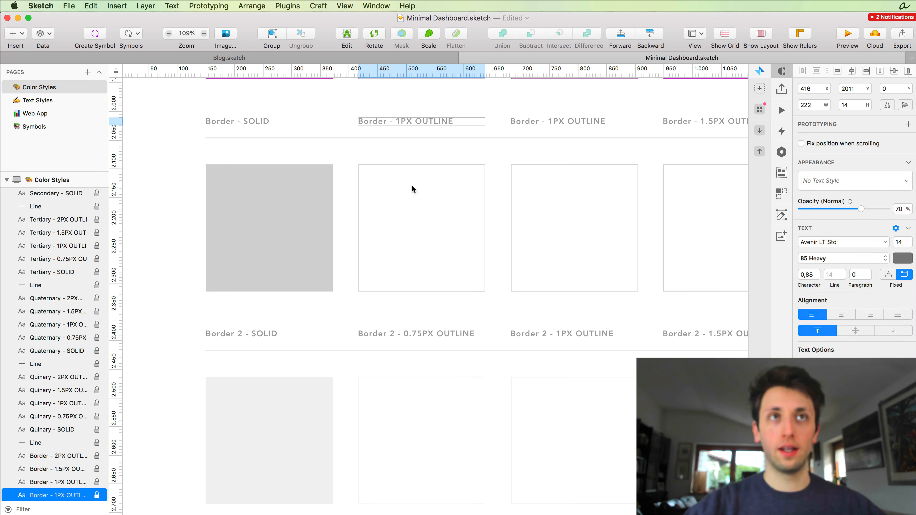
Step: Rename the shared layer style Border / Outline / 0.75px to Border / Outline / 1px in the layer style organizer
click(407, 164)
click(853, 259)
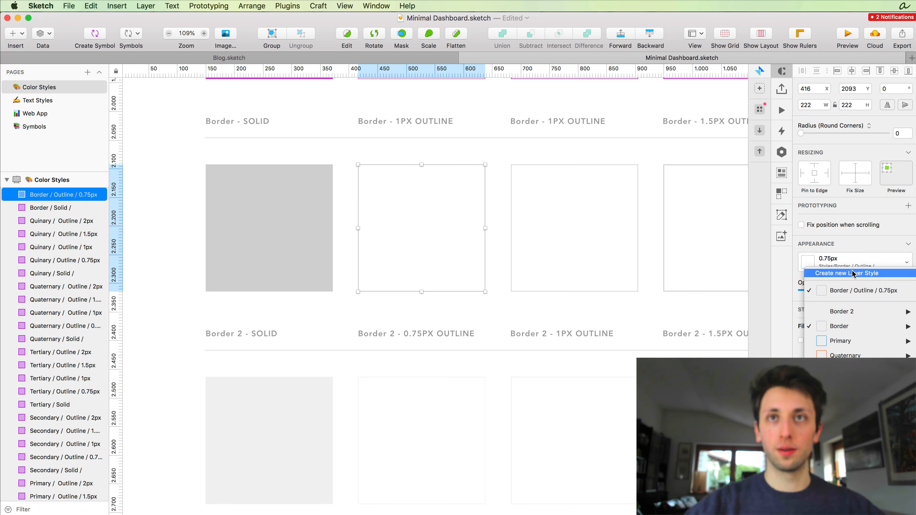
click(846, 418)
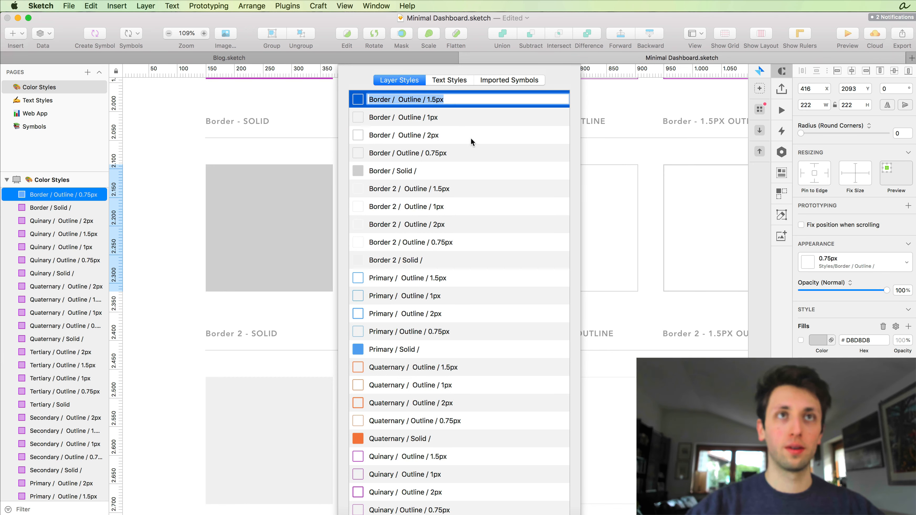
click(462, 130)
scroll(438, 247, down, 2)
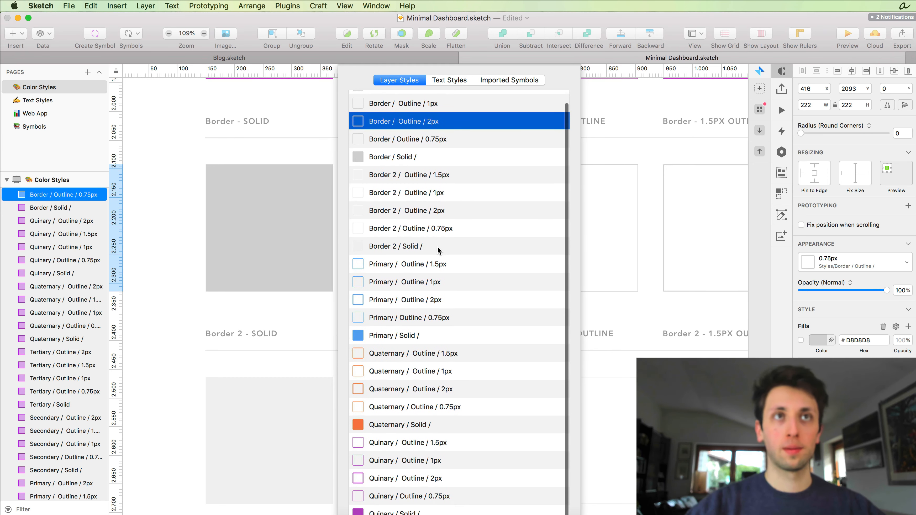
double_click(442, 138)
drag(447, 139, 420, 138)
text(1)
key(Return)
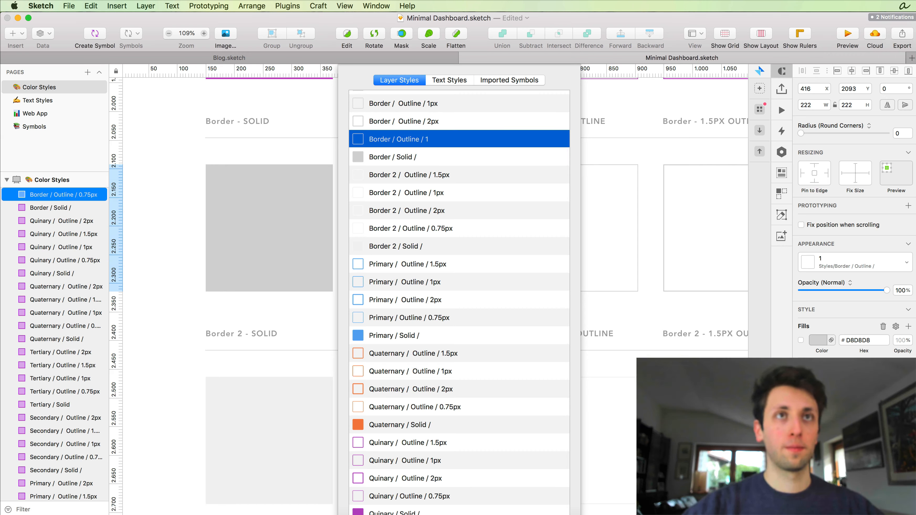
double_click(425, 138)
key(Right)
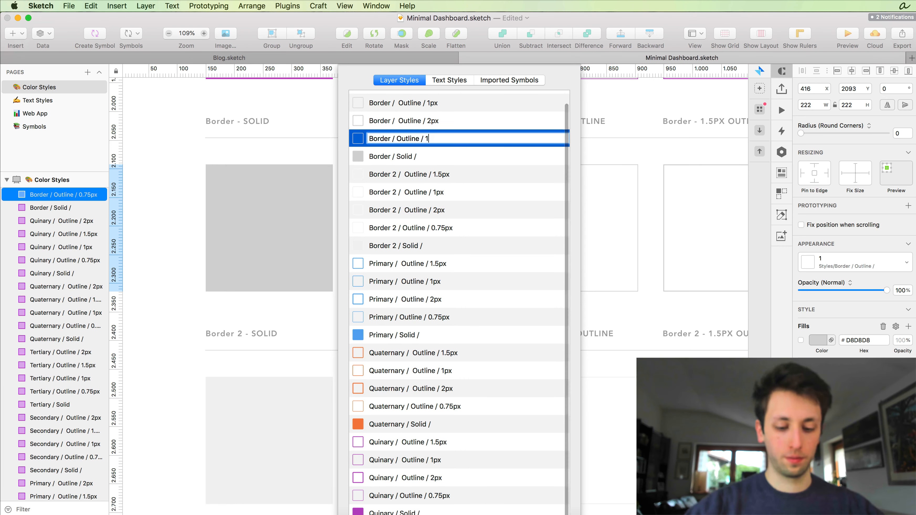
text(px)
key(Return)
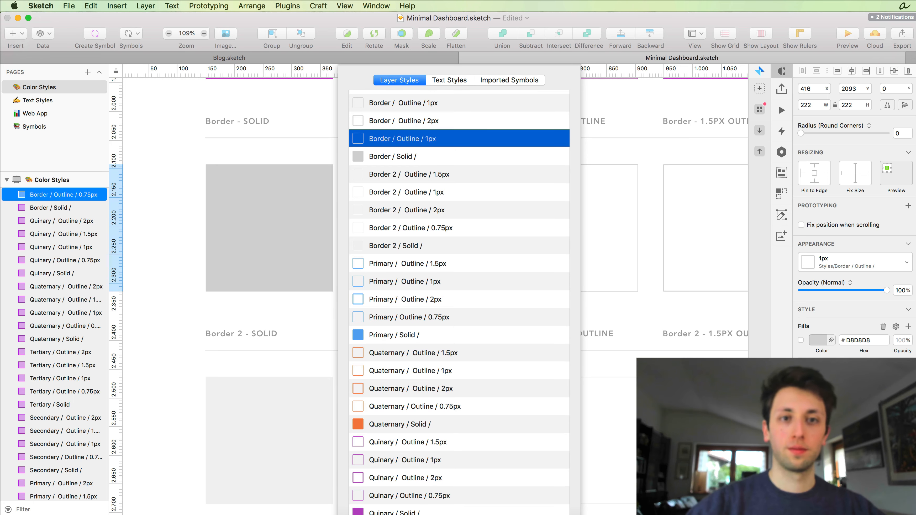
key(Return)
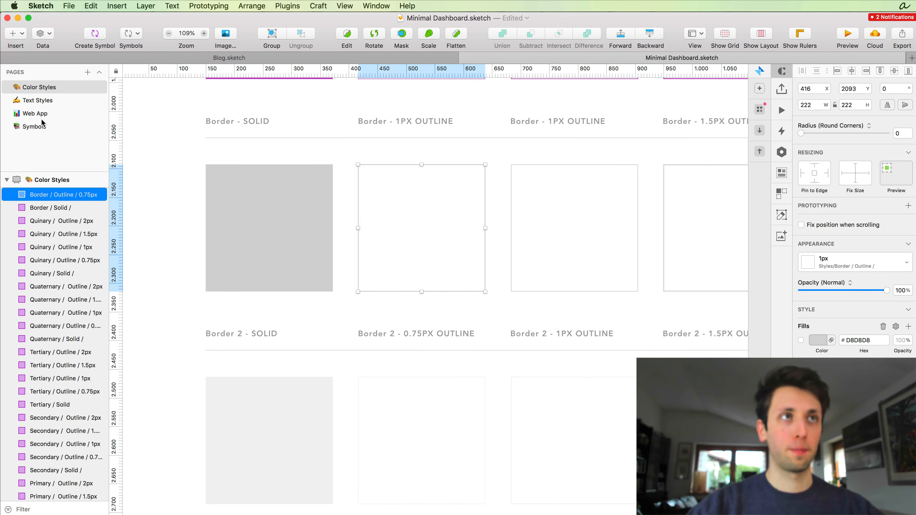
Step: Return to the Web App page and review the header date fields and the overall dashboard layout
click(38, 114)
click(524, 245)
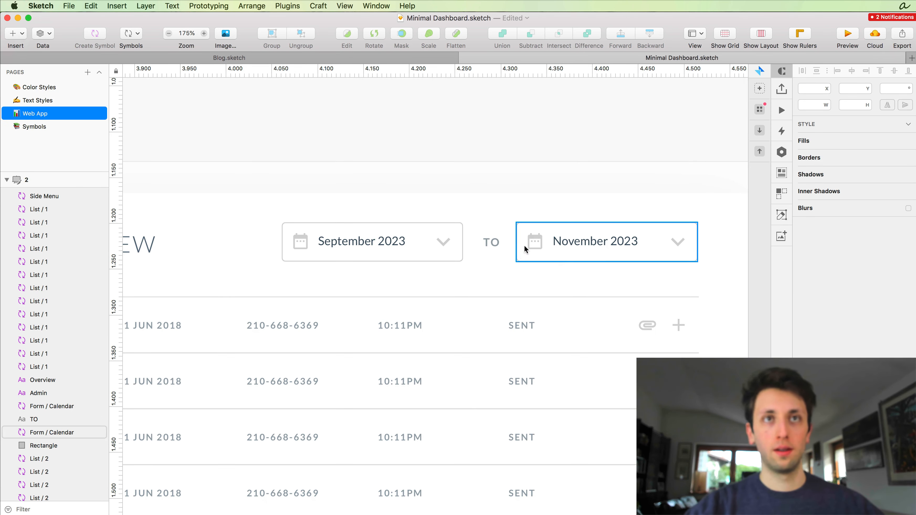
click(460, 164)
scroll(462, 163, down, 5)
scroll(447, 136, left, 4)
scroll(447, 136, down, 2)
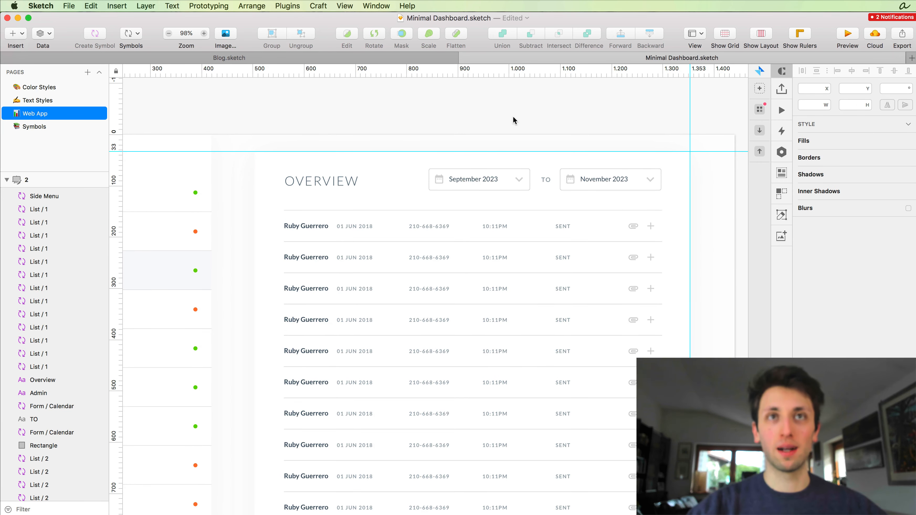
scroll(513, 117, down, 3)
scroll(513, 116, down, 1)
scroll(513, 119, down, 2)
scroll(513, 119, left, 2)
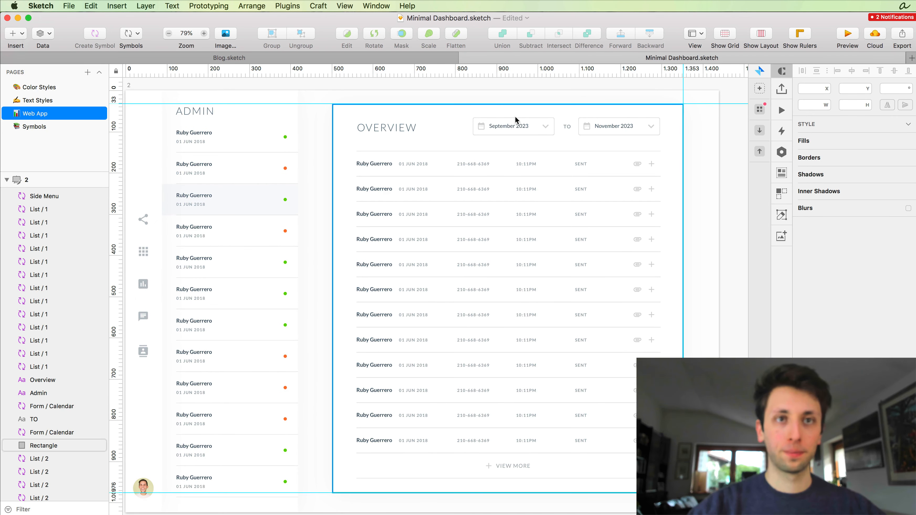
scroll(496, 445, down, 1)
scroll(496, 446, left, 1)
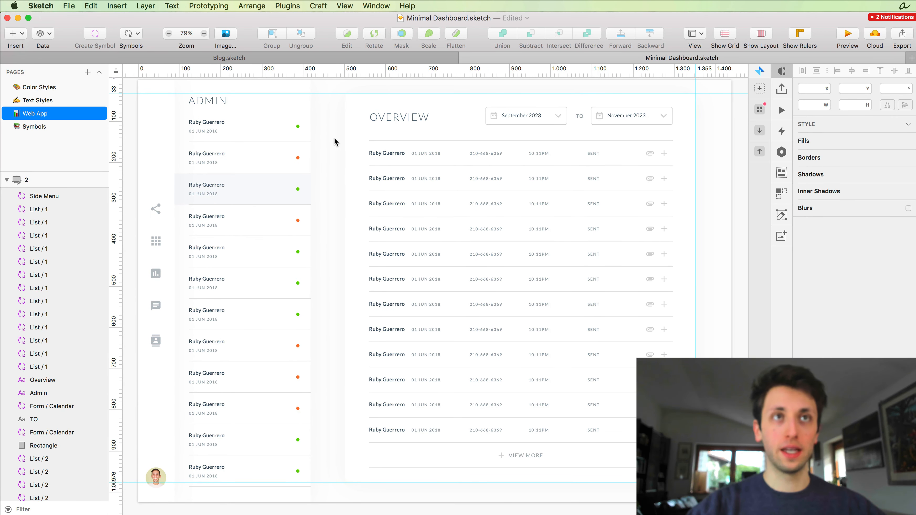
Step: Save the document and fill the name override of all twelve Overview list rows with random name data
drag(333, 140, 457, 426)
shift+click(353, 279)
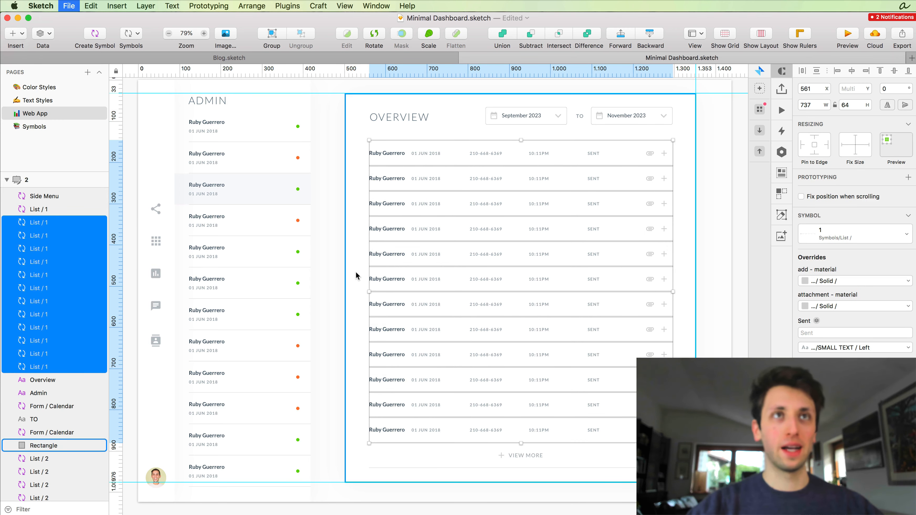
click(431, 70)
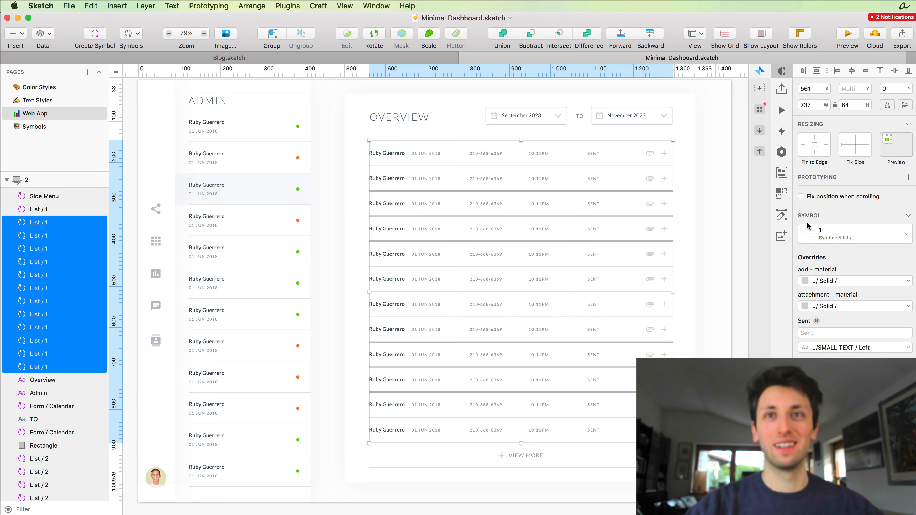
scroll(812, 230, down, 4)
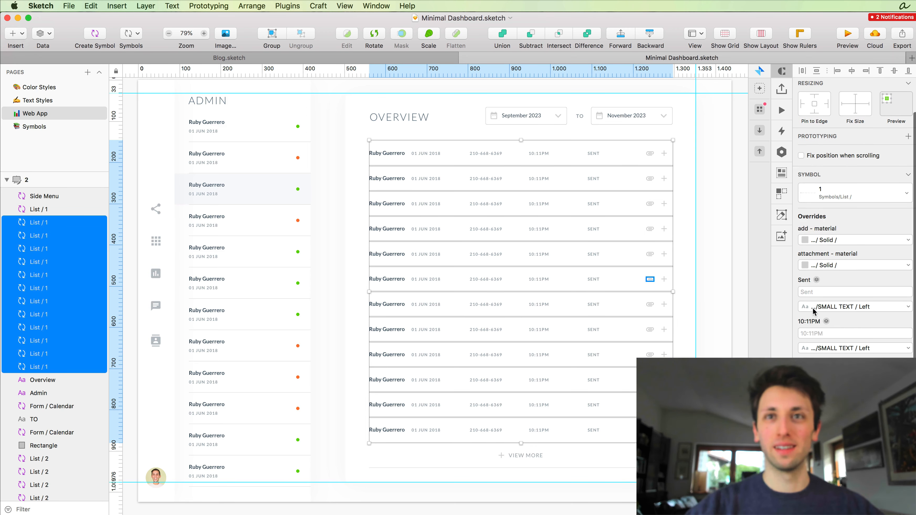
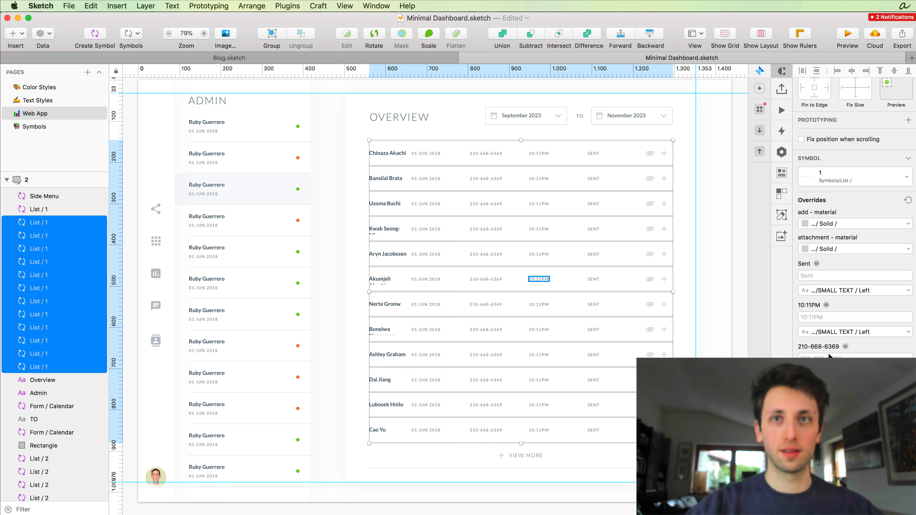
Step: Refresh the name data of the fourth, sixth and eighth Overview rows, whose names are cut off
click(375, 231)
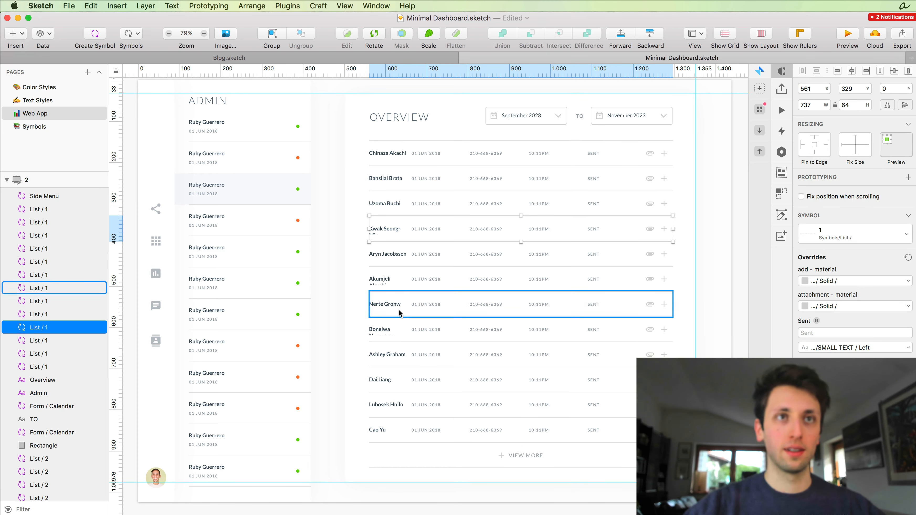
shift+click(397, 275)
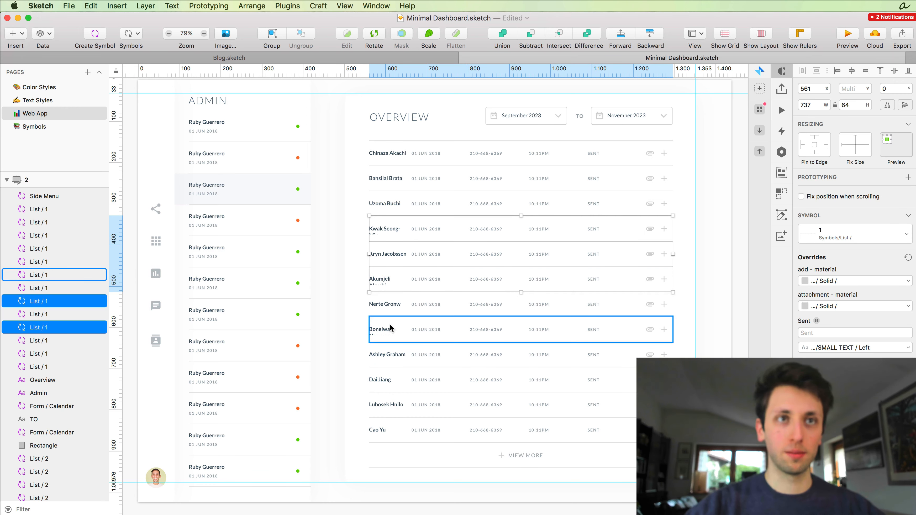
shift+click(381, 328)
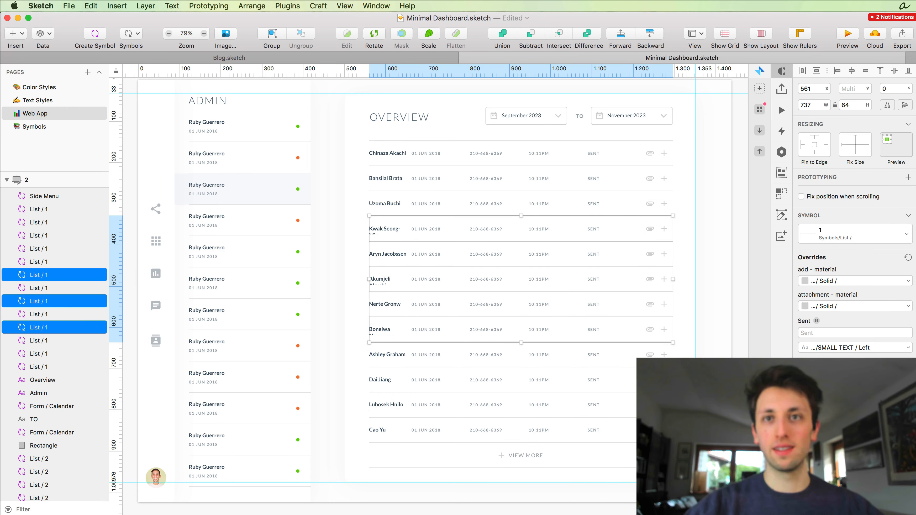
scroll(854, 408, down, 5)
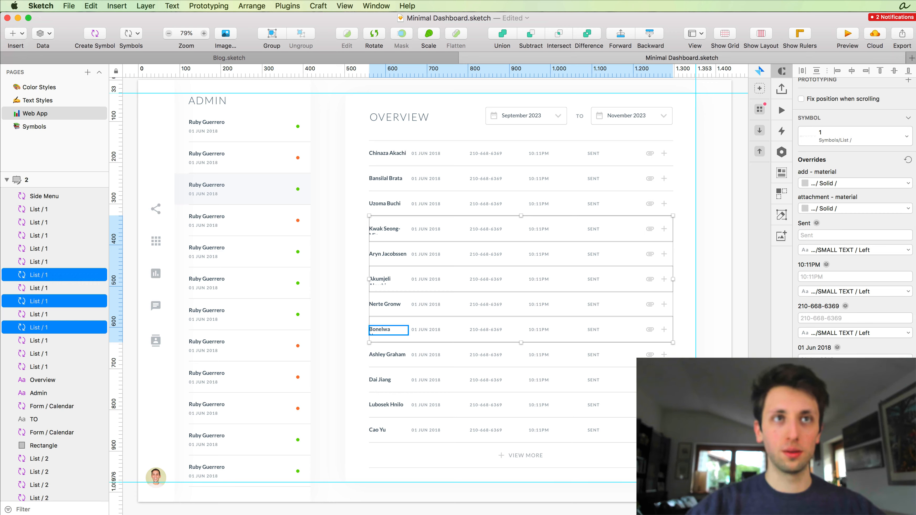
key(ctrl+super+r)
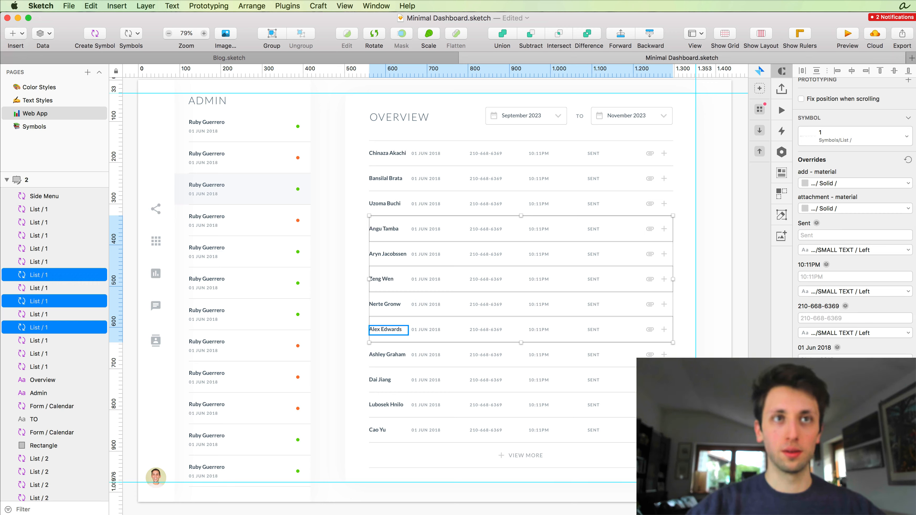
click(336, 306)
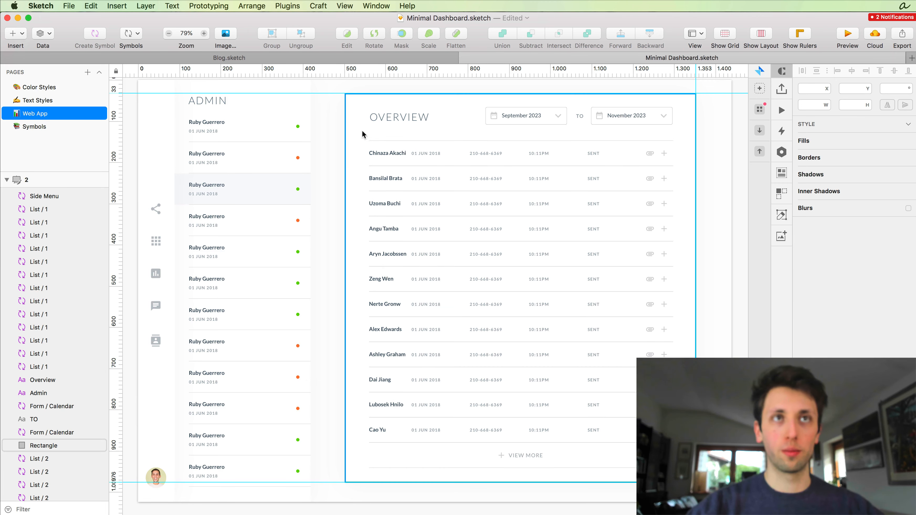
Step: Move the 01 Jun 2018 date text slightly to the right inside the List / 1 symbol and return to the dashboard instance
drag(337, 154, 511, 330)
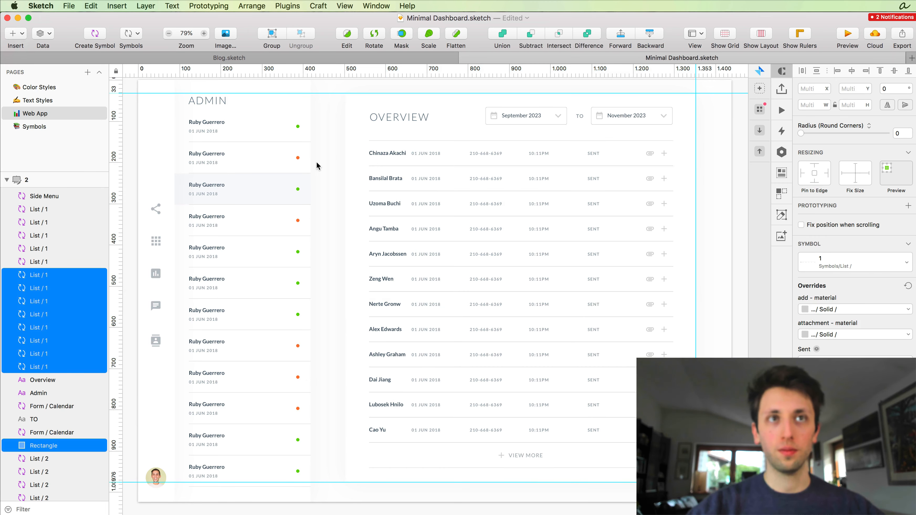
click(405, 156)
double_click(414, 152)
click(423, 152)
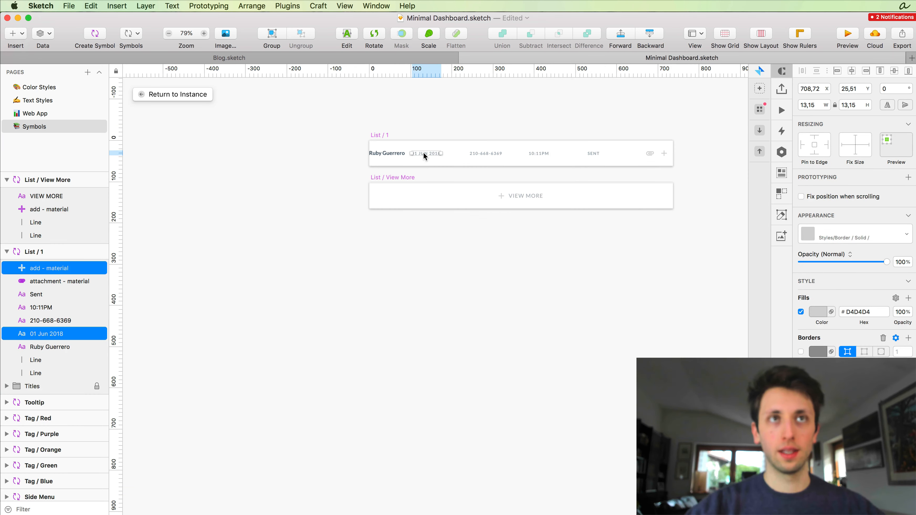
click(423, 151)
key(super+Escape)
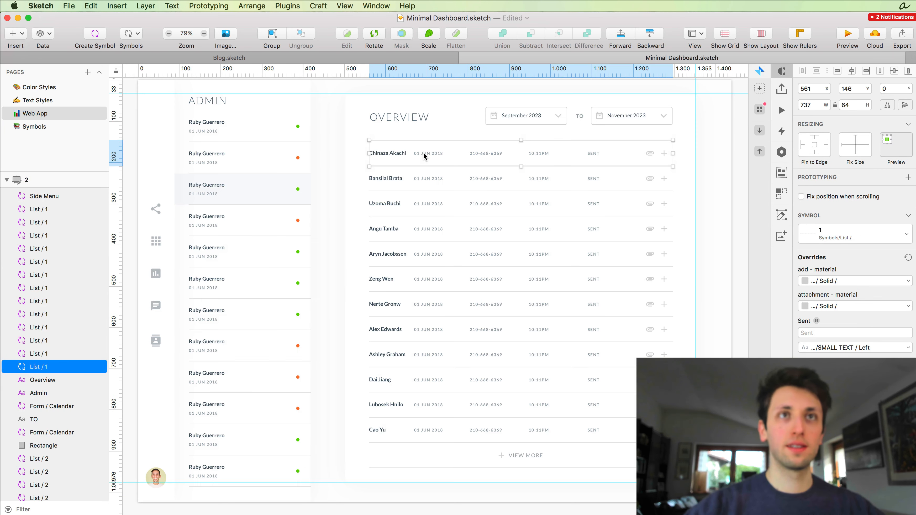
Step: Fill the phone number override of all twelve Overview rows with random Phone numbers data, choosing the phone number layer for each row
click(344, 155)
click(448, 157)
shift+click(446, 172)
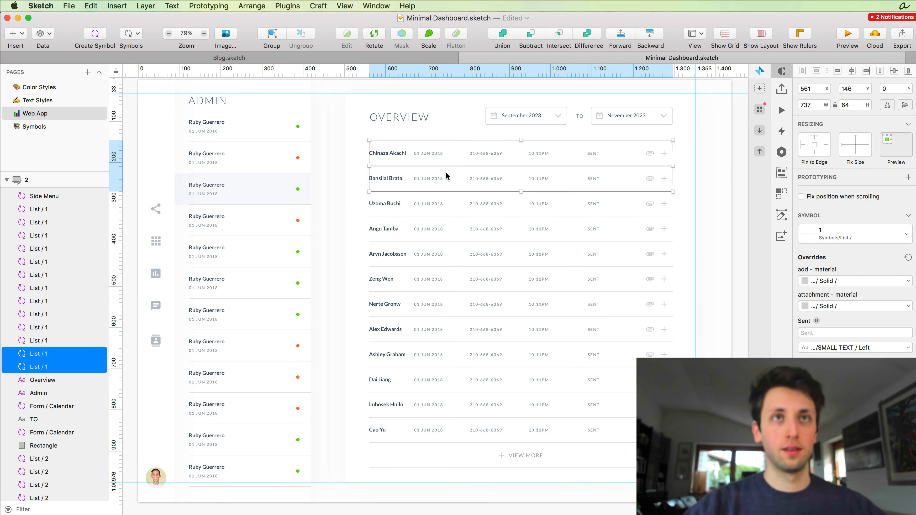
drag(334, 153, 462, 434)
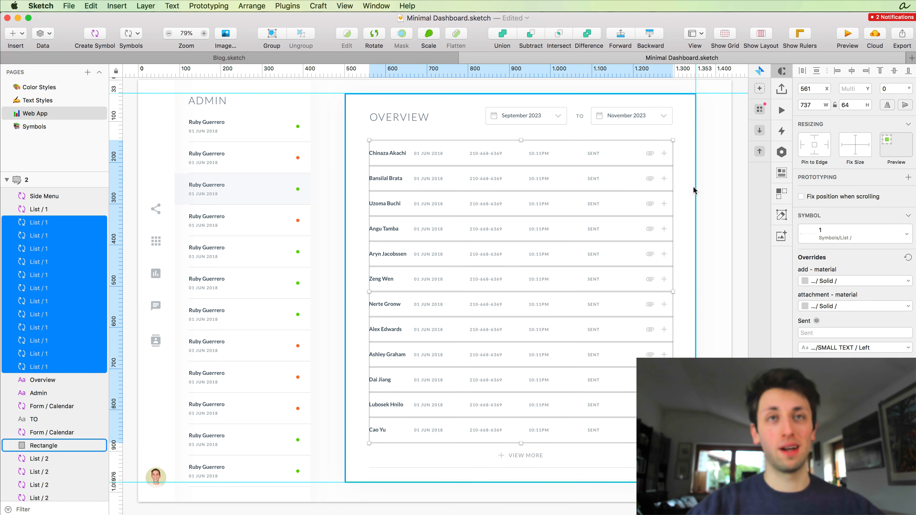
click(780, 173)
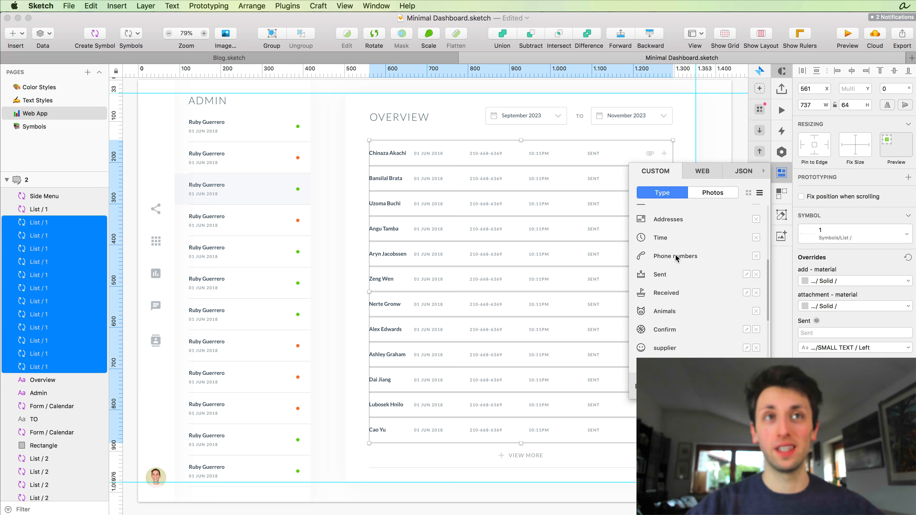
scroll(681, 252, down, 1)
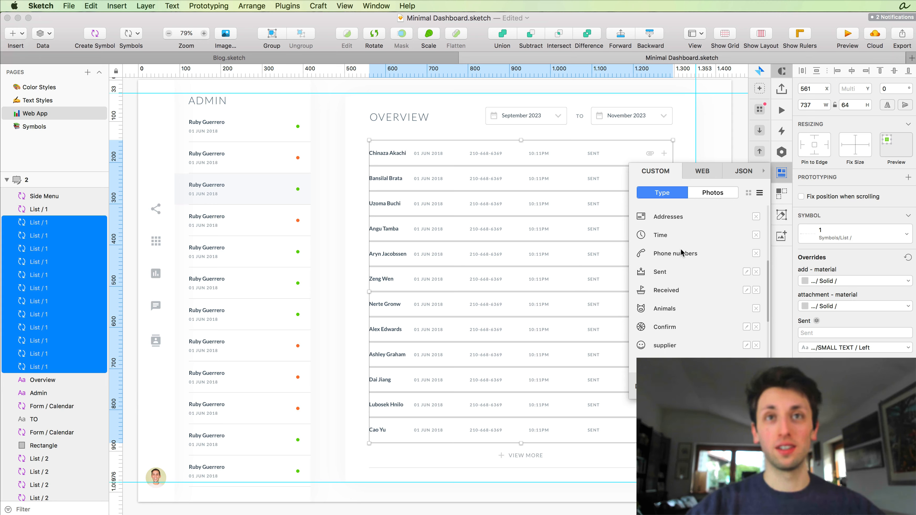
scroll(681, 249, down, 1)
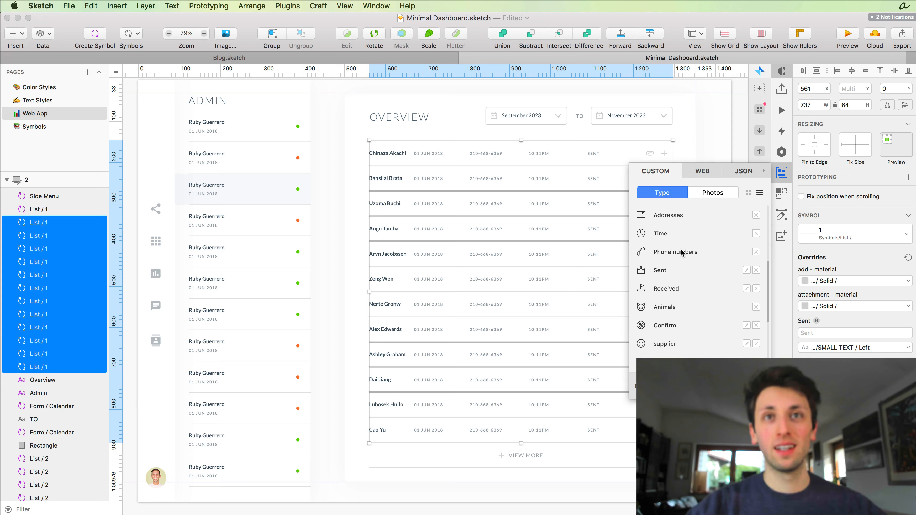
click(714, 219)
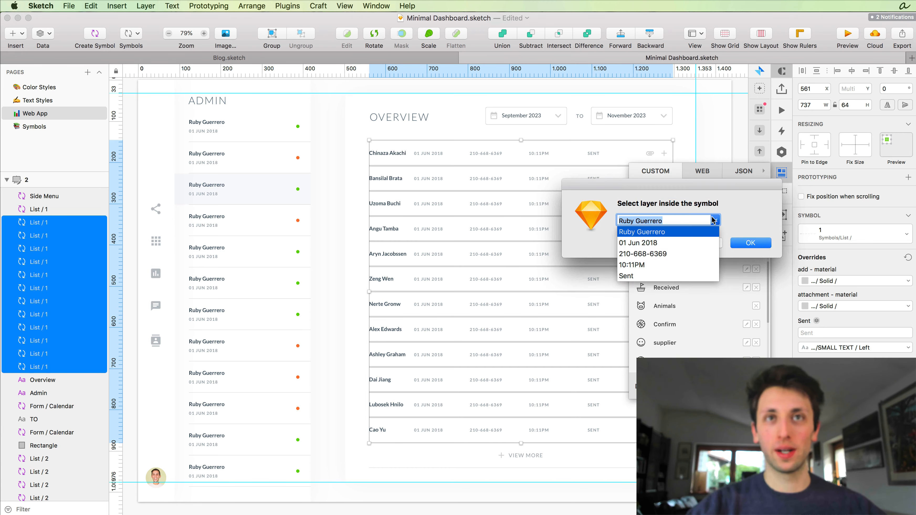
click(650, 254)
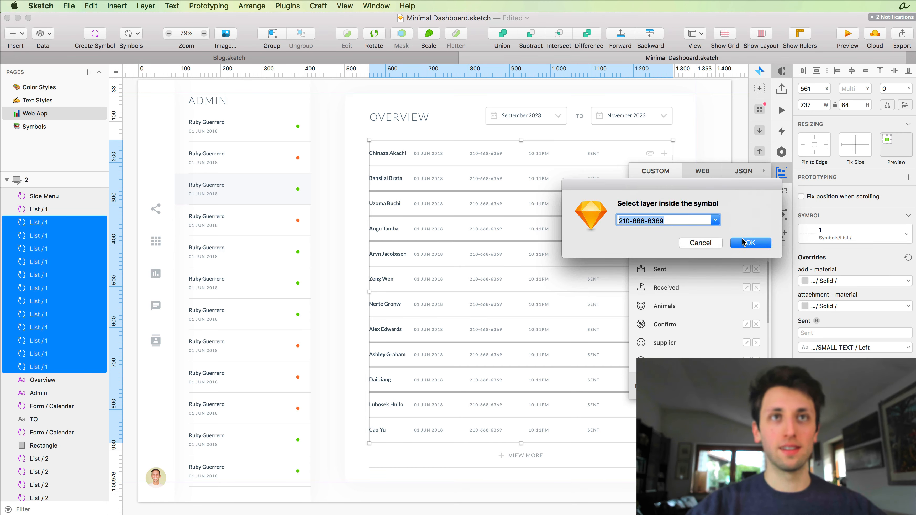
click(742, 243)
click(715, 220)
click(685, 254)
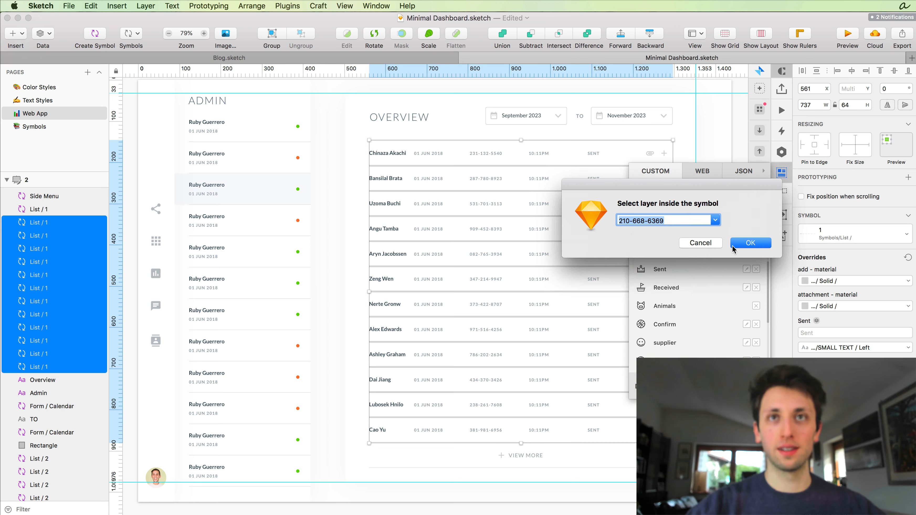
click(733, 246)
click(713, 219)
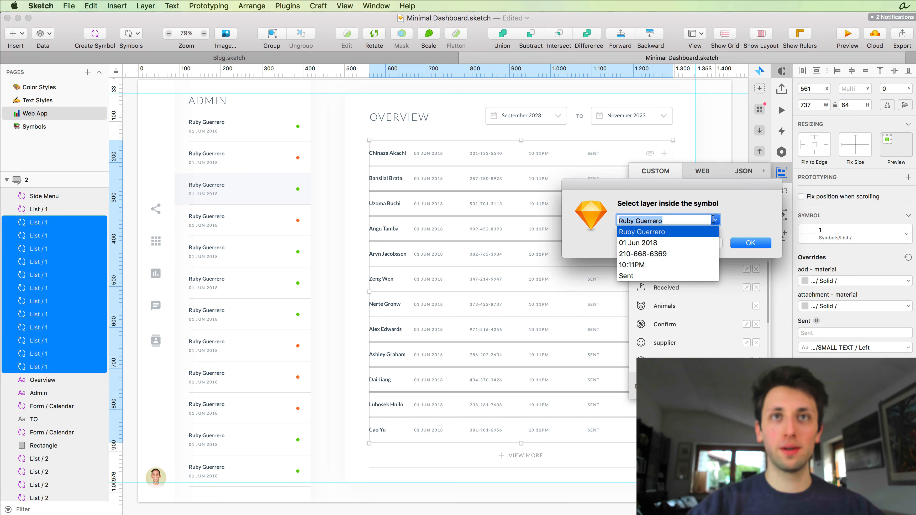
click(670, 253)
click(747, 243)
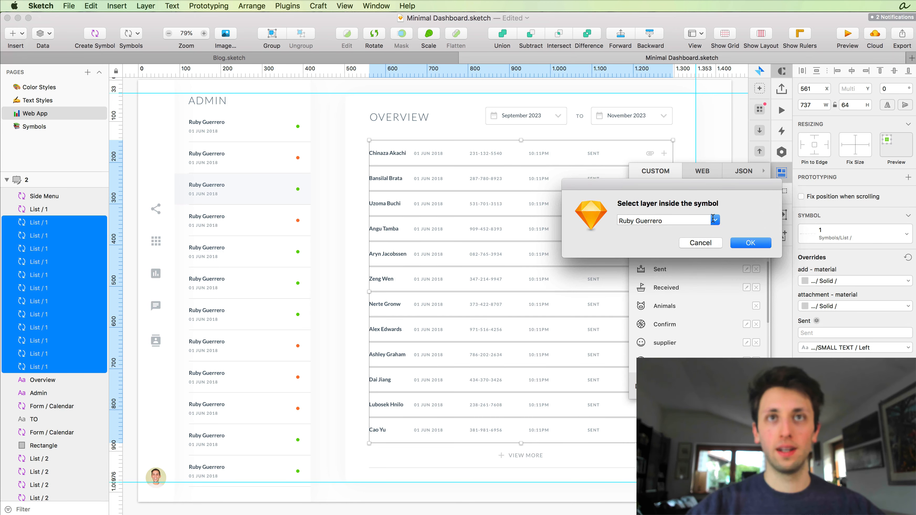
click(713, 220)
click(670, 254)
click(748, 242)
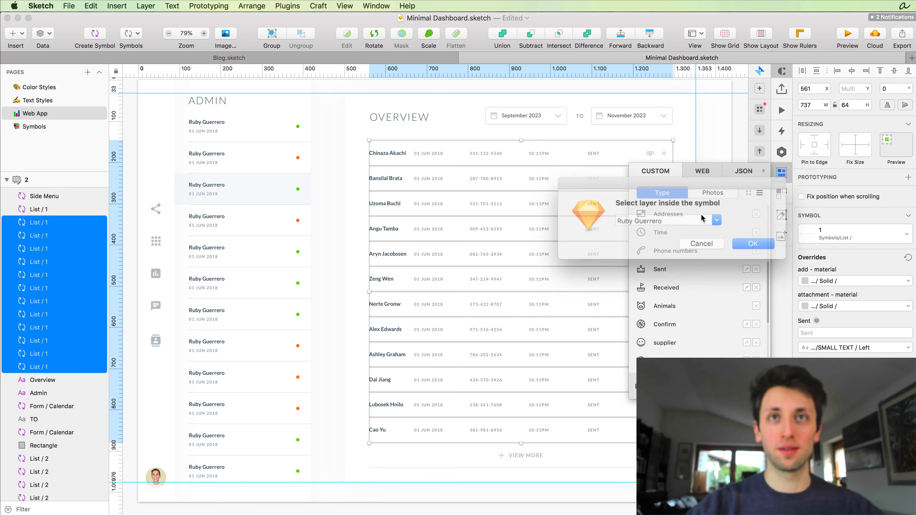
click(713, 220)
click(670, 253)
click(737, 243)
click(714, 220)
click(683, 254)
click(747, 242)
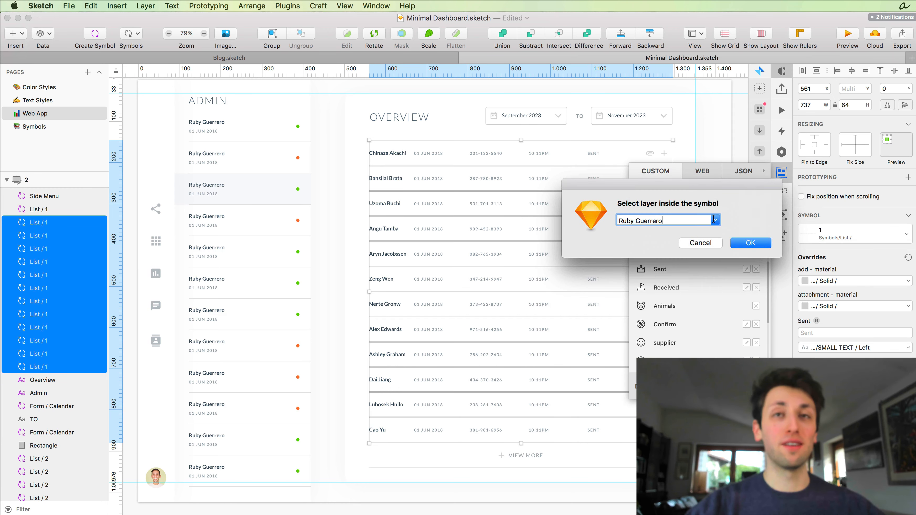
click(714, 220)
click(681, 255)
click(750, 243)
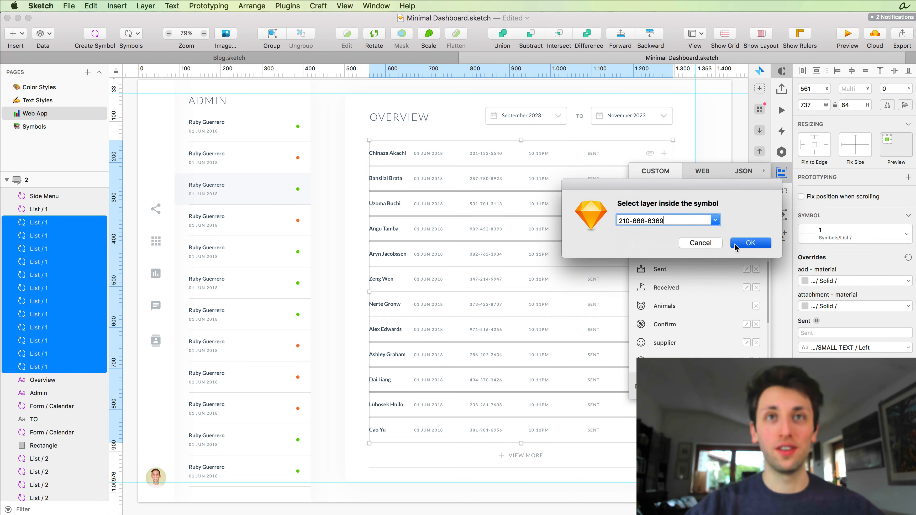
click(714, 220)
click(671, 254)
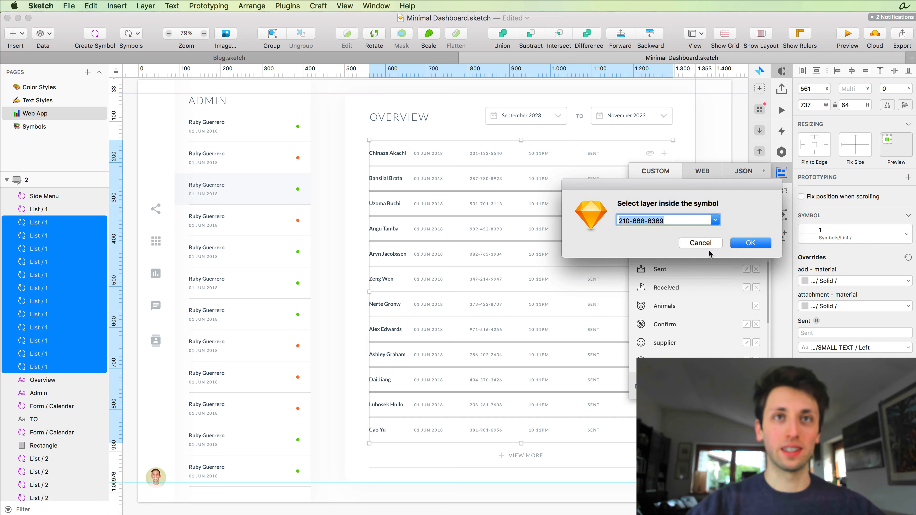
click(744, 243)
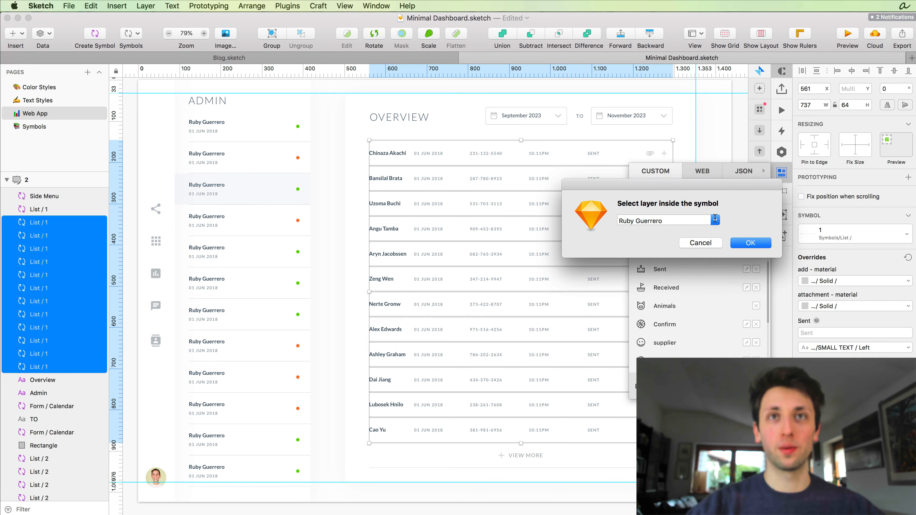
click(713, 220)
click(686, 253)
click(750, 243)
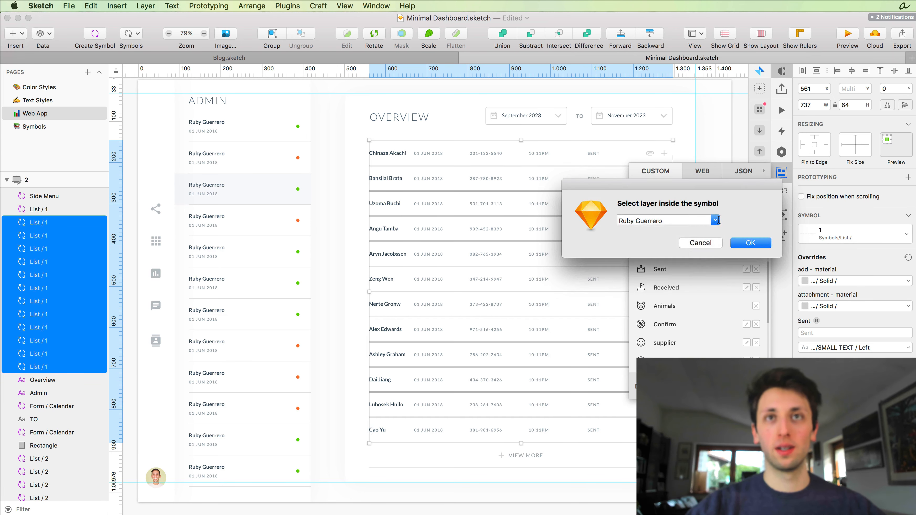
click(714, 220)
click(681, 254)
click(750, 243)
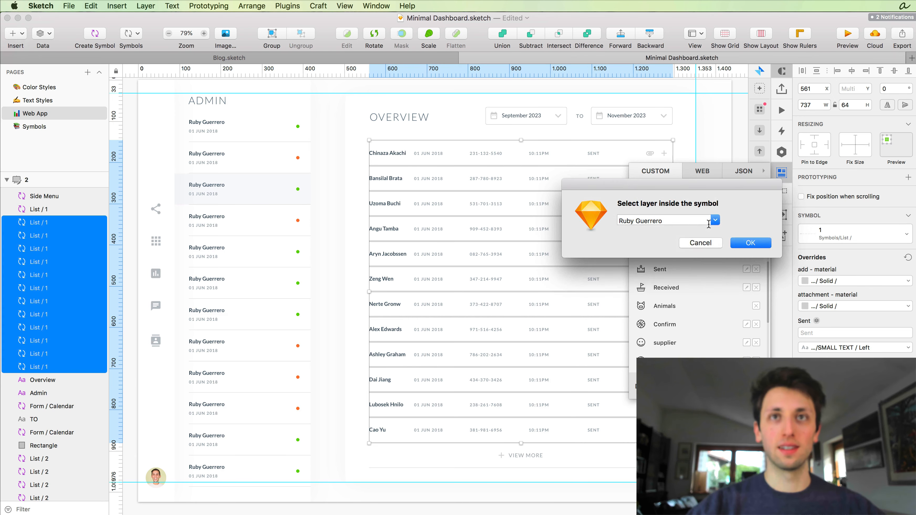
click(715, 220)
click(676, 255)
click(750, 243)
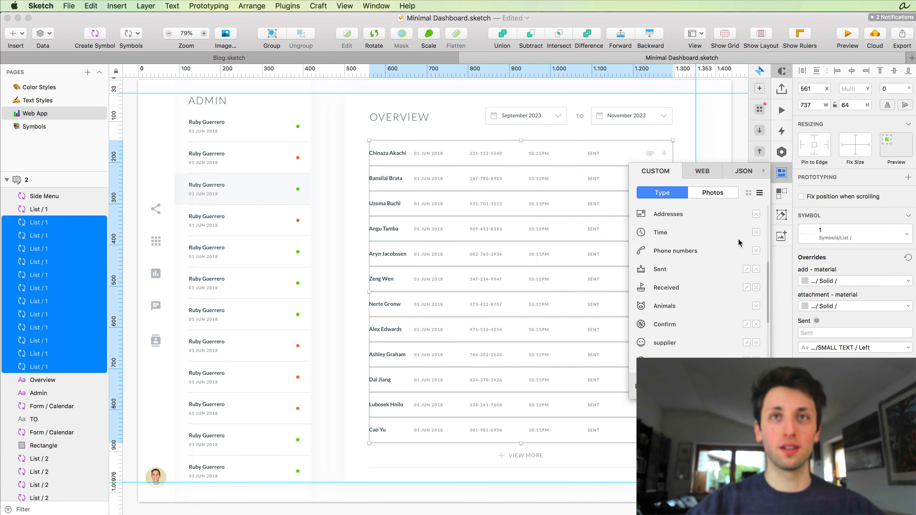
click(715, 220)
click(683, 254)
click(750, 243)
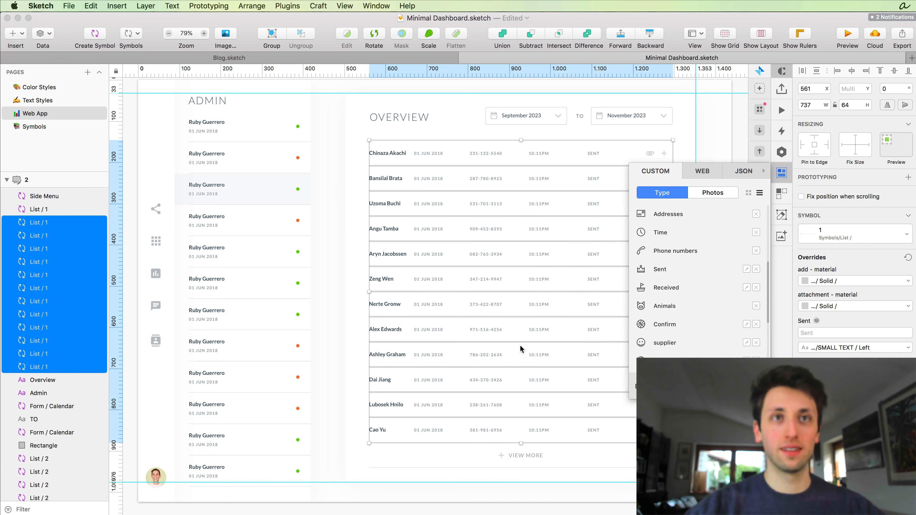
Step: Fill the date override of all twelve Overview rows with random Dates data in DD MMM Y format, choosing the 01 Jun 2018 layer for each row
scroll(502, 309, right, 5)
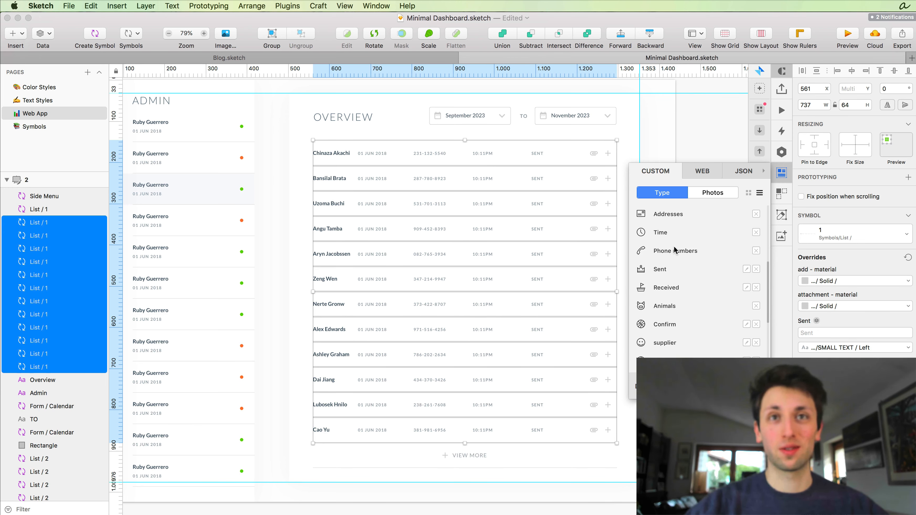
scroll(675, 246, down, 2)
scroll(675, 246, up, 5)
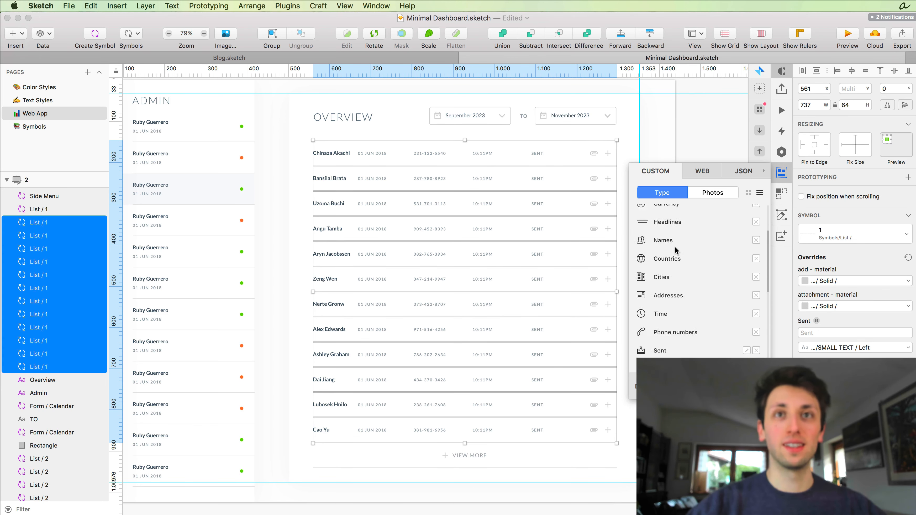
scroll(675, 246, up, 2)
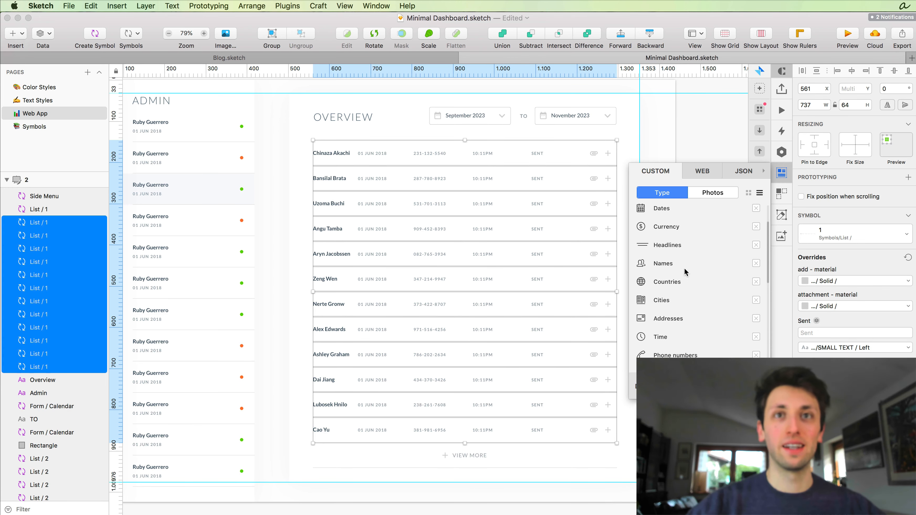
click(663, 206)
click(732, 231)
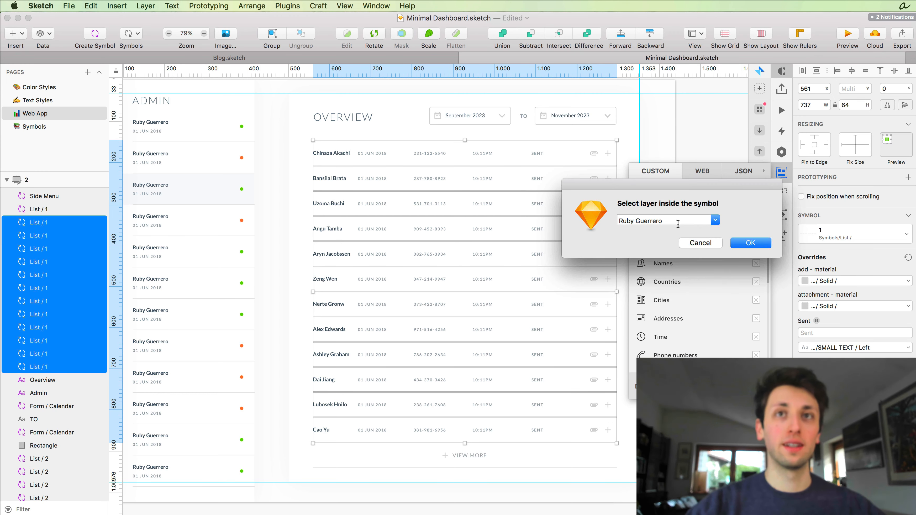
click(712, 219)
click(670, 243)
click(750, 242)
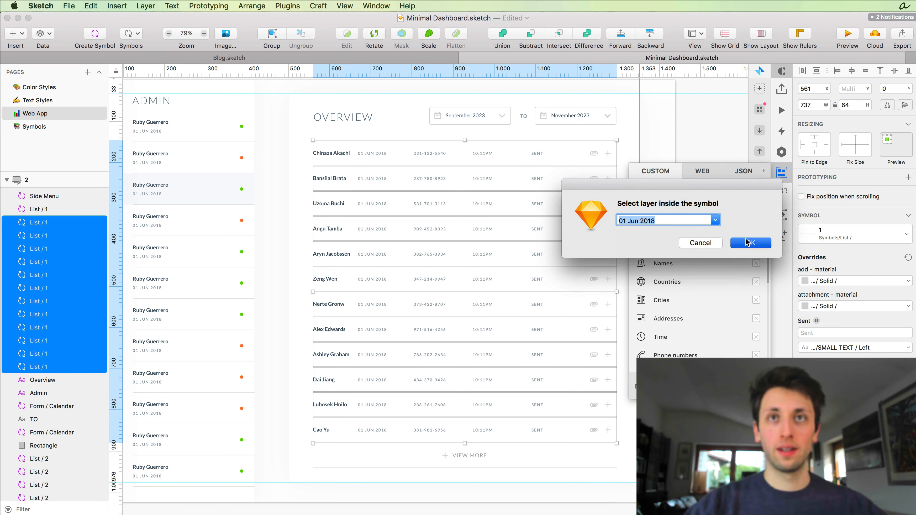
click(716, 220)
click(673, 243)
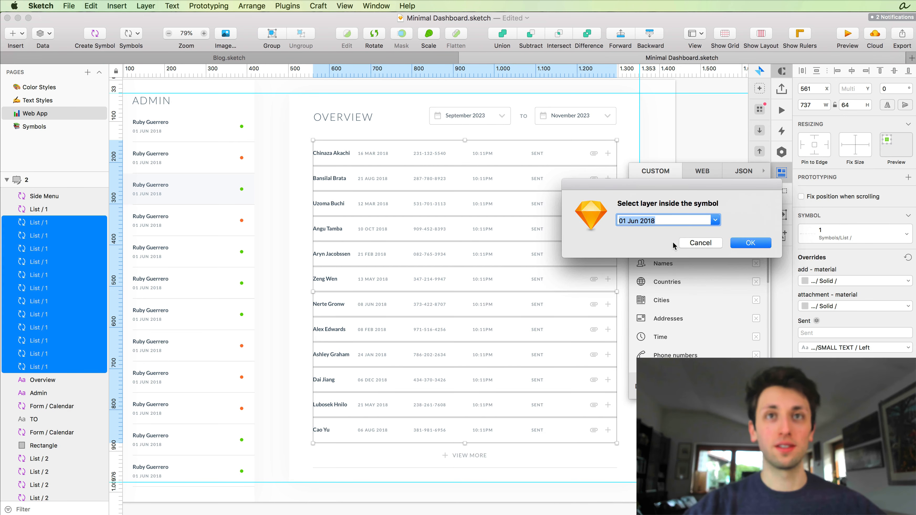
click(735, 244)
click(715, 220)
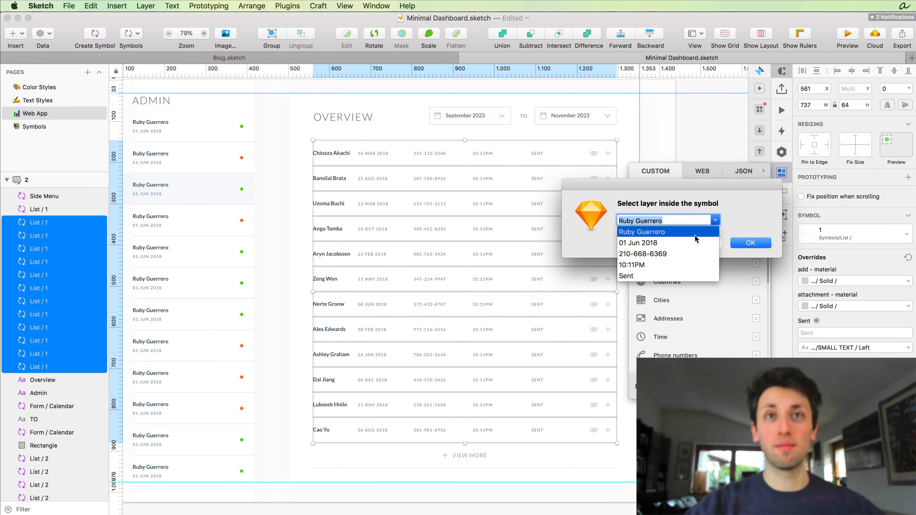
click(683, 246)
click(748, 241)
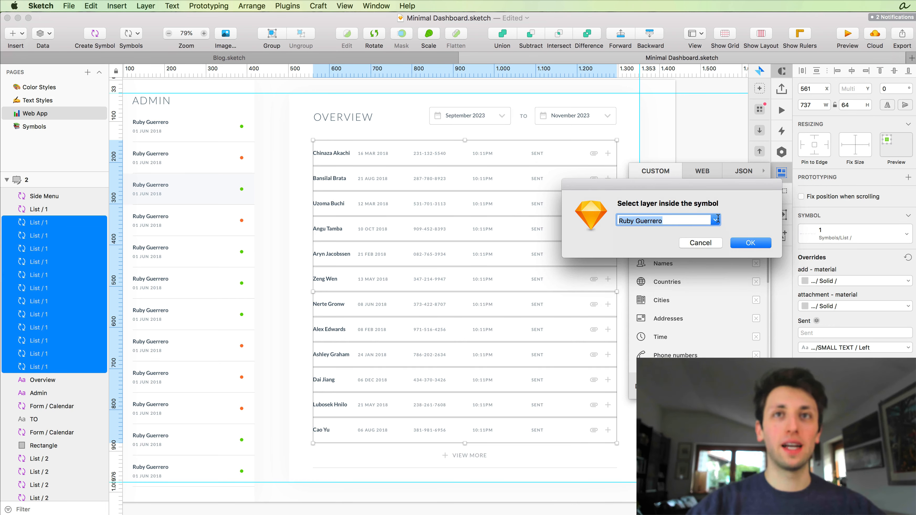
click(718, 218)
click(685, 239)
click(741, 241)
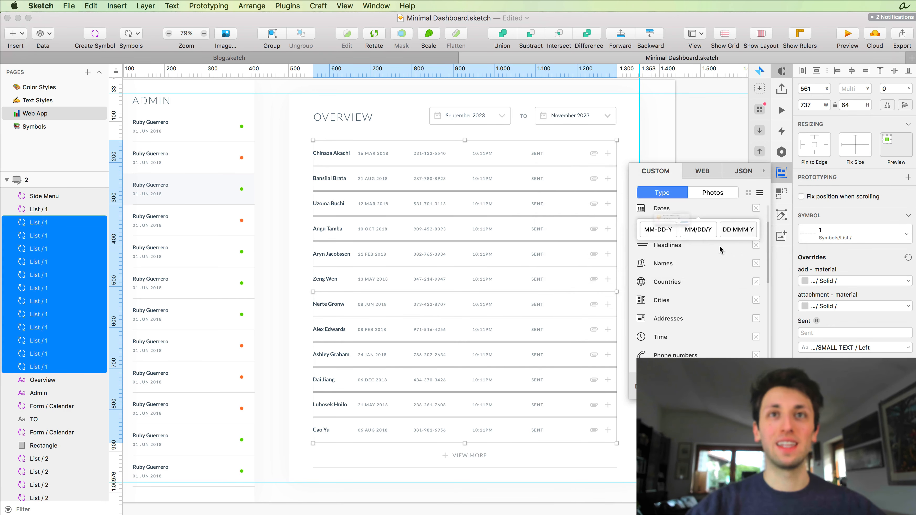
click(714, 219)
click(672, 242)
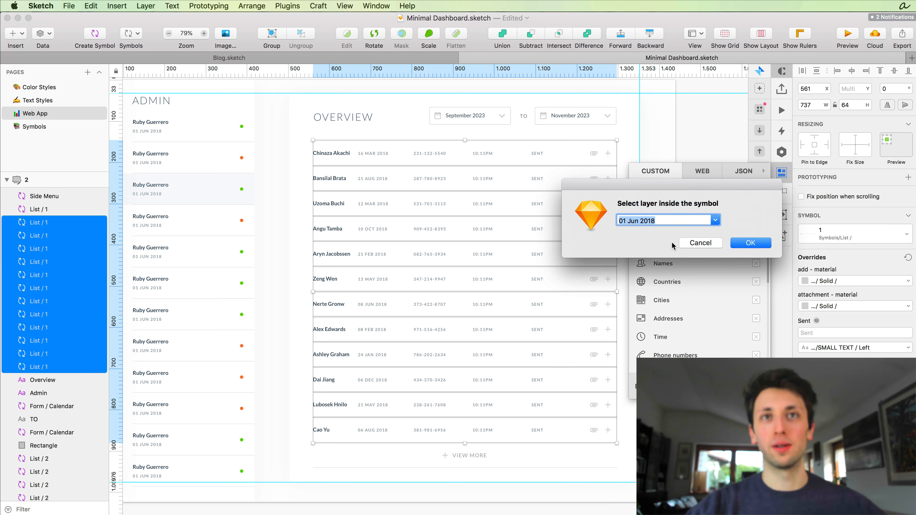
click(747, 242)
click(714, 220)
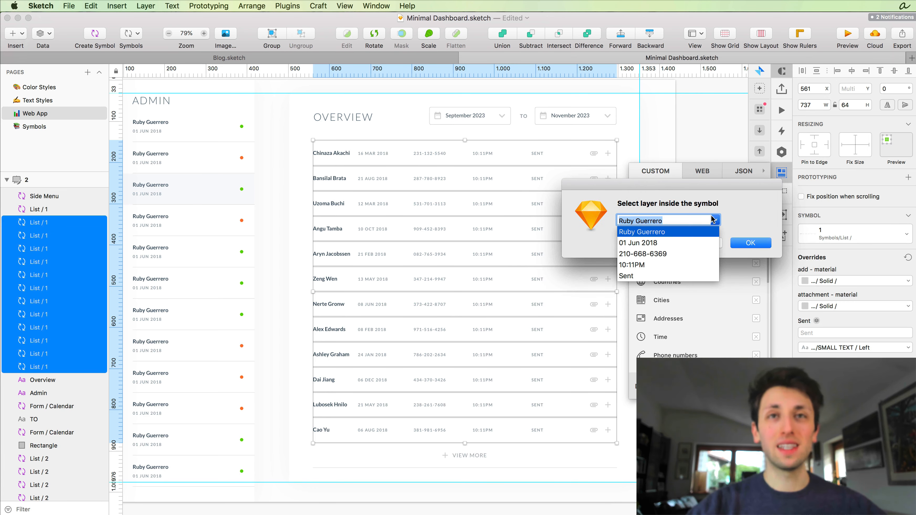
click(677, 233)
click(712, 219)
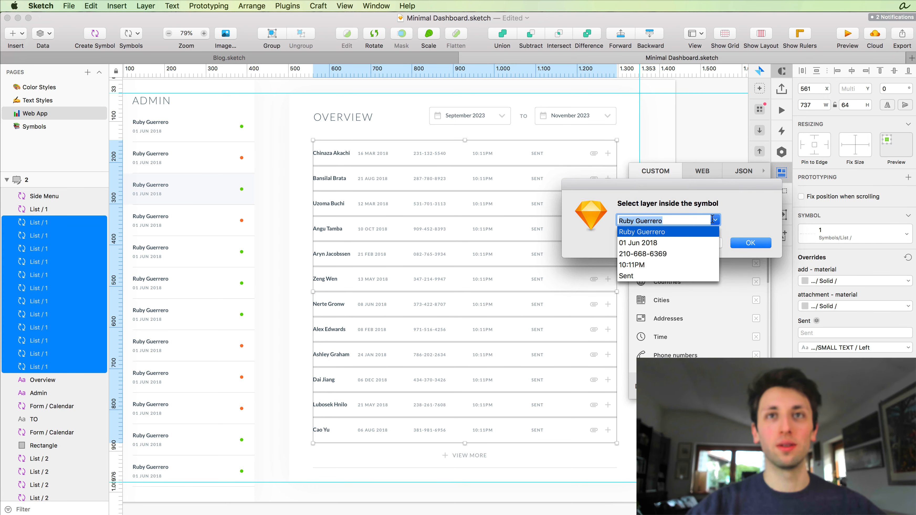
click(657, 243)
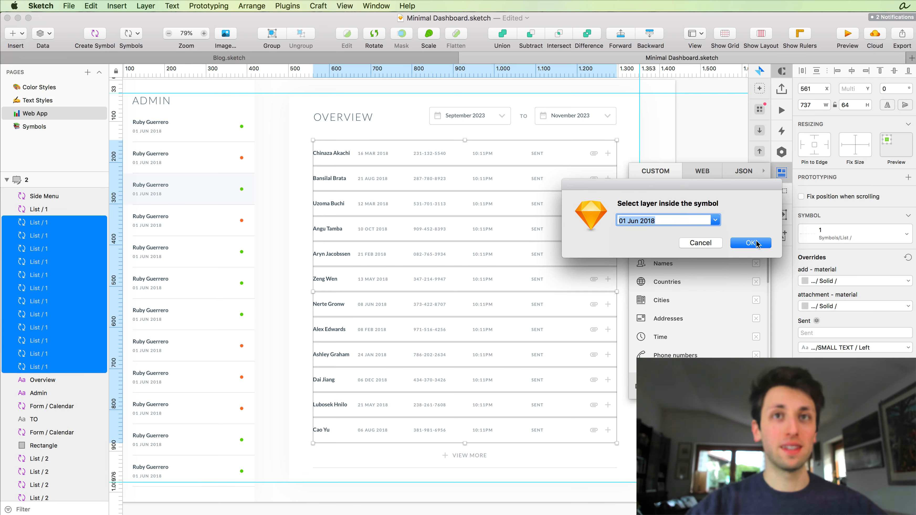
click(750, 243)
click(728, 232)
click(713, 220)
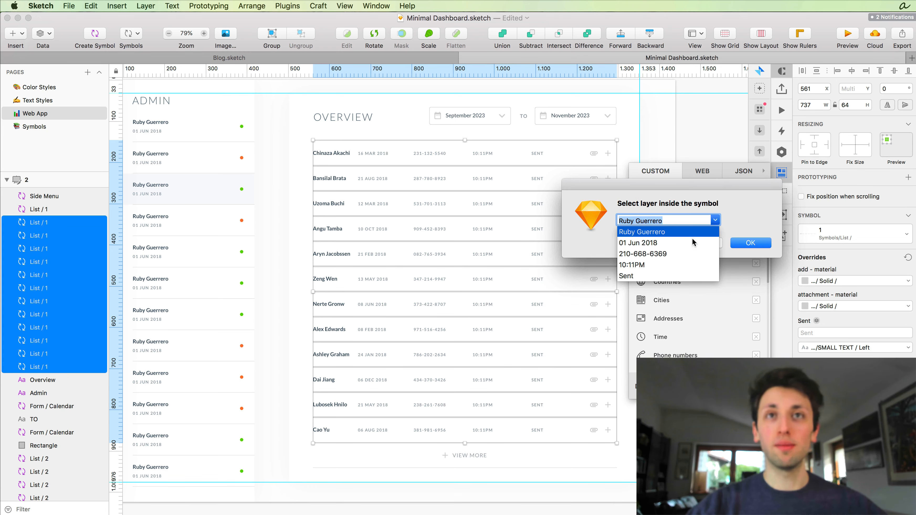
click(681, 246)
click(714, 220)
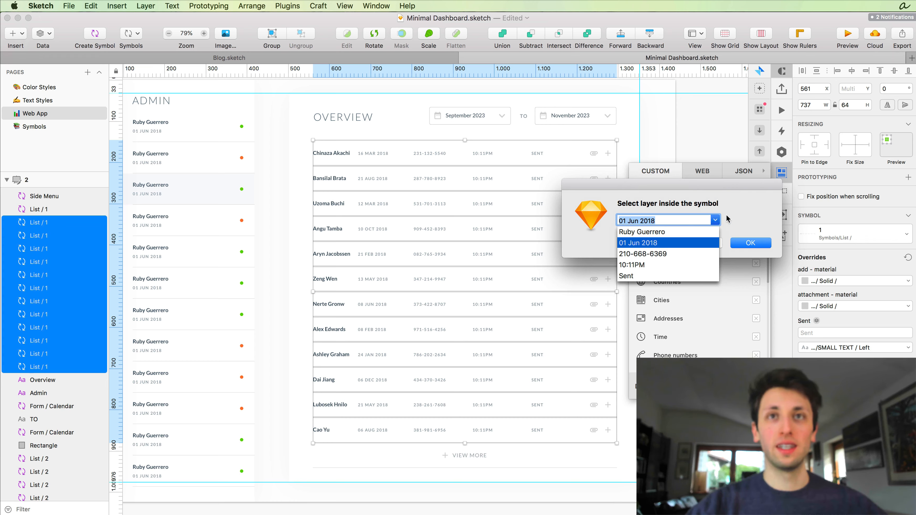
click(740, 241)
click(740, 242)
click(715, 218)
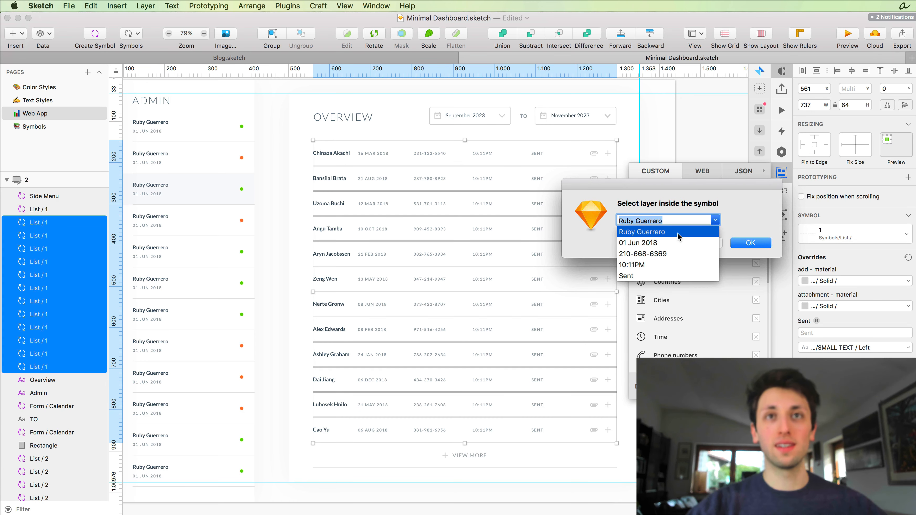
click(712, 242)
click(758, 246)
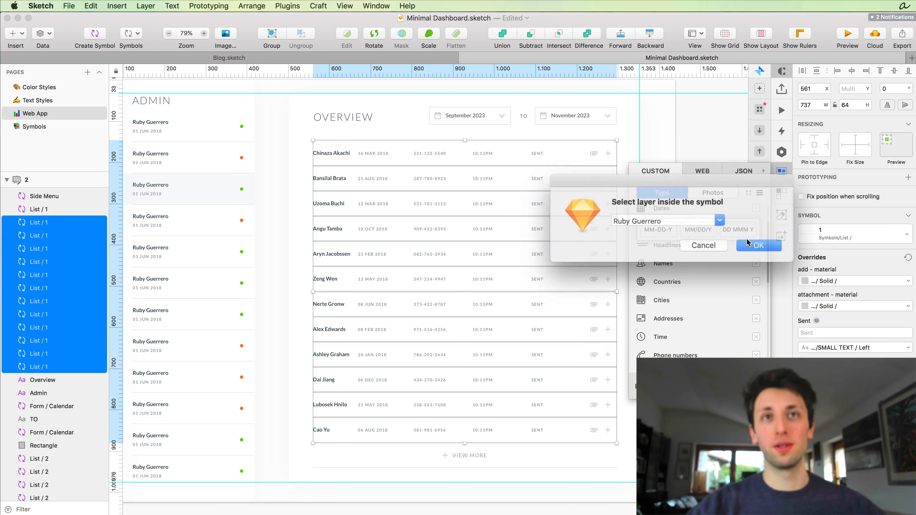
click(714, 220)
click(684, 237)
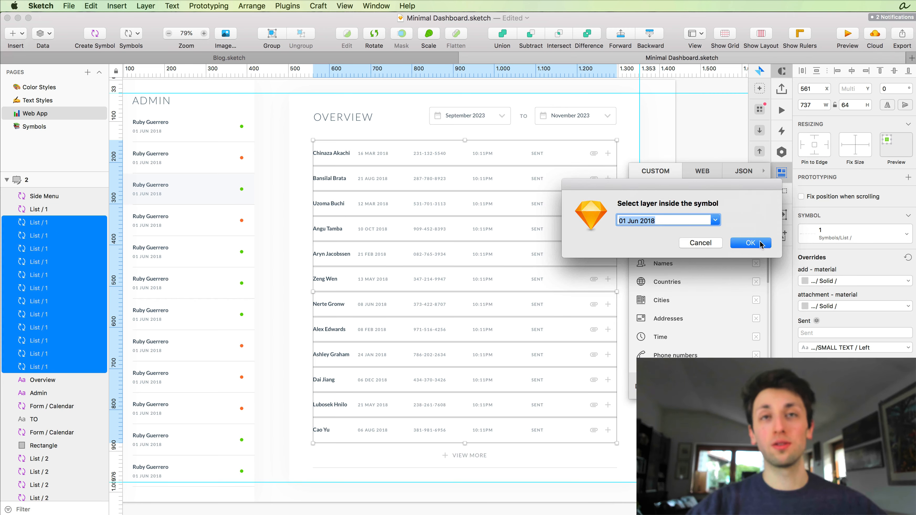
click(750, 242)
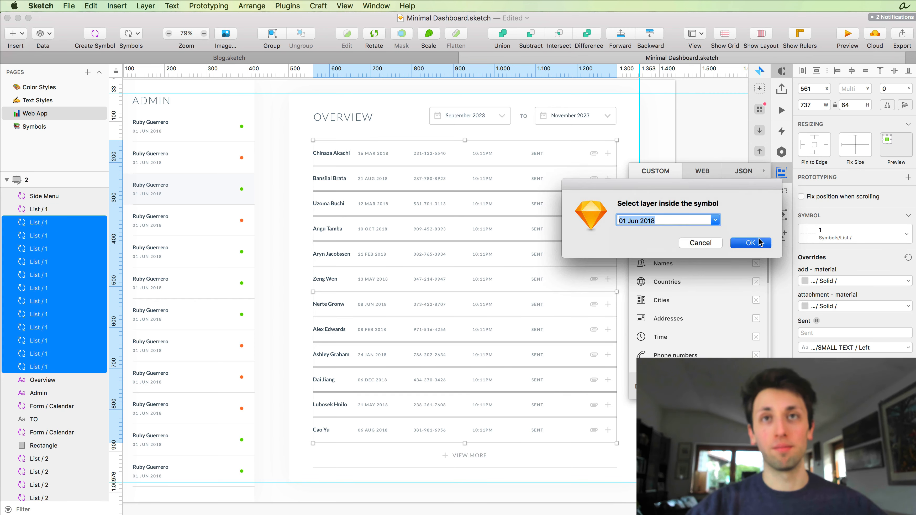
click(714, 220)
click(697, 242)
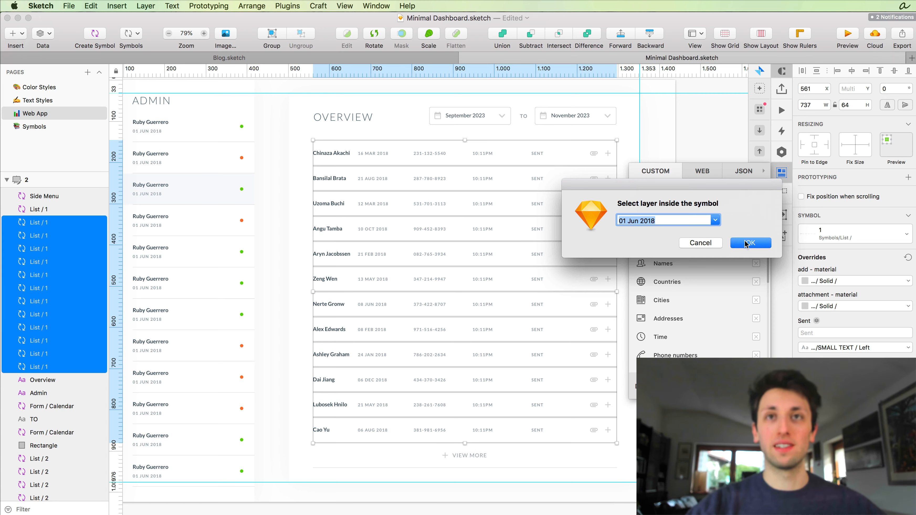
click(750, 242)
click(716, 220)
click(683, 242)
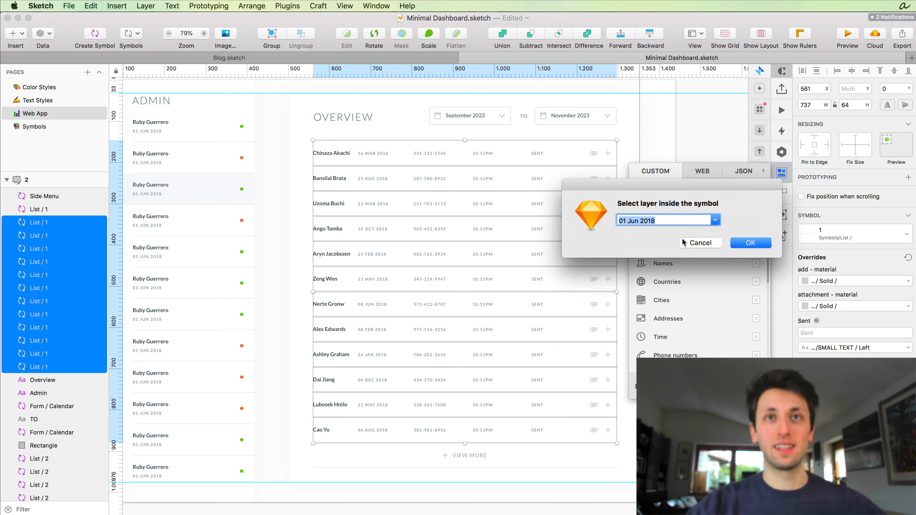
click(713, 220)
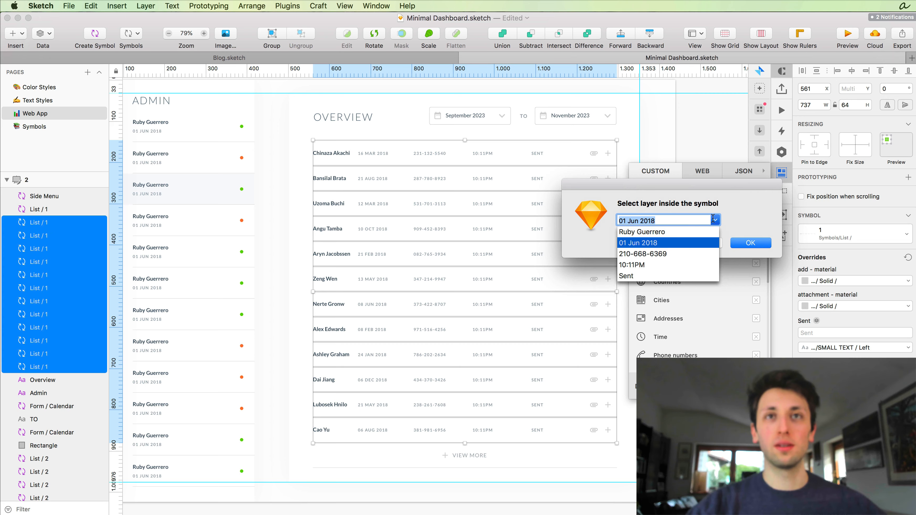
click(679, 243)
click(750, 242)
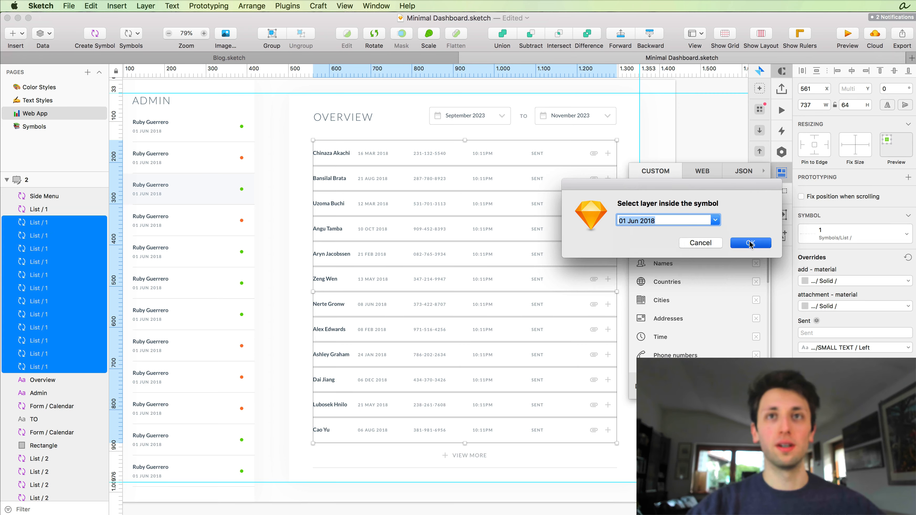
click(715, 220)
click(694, 236)
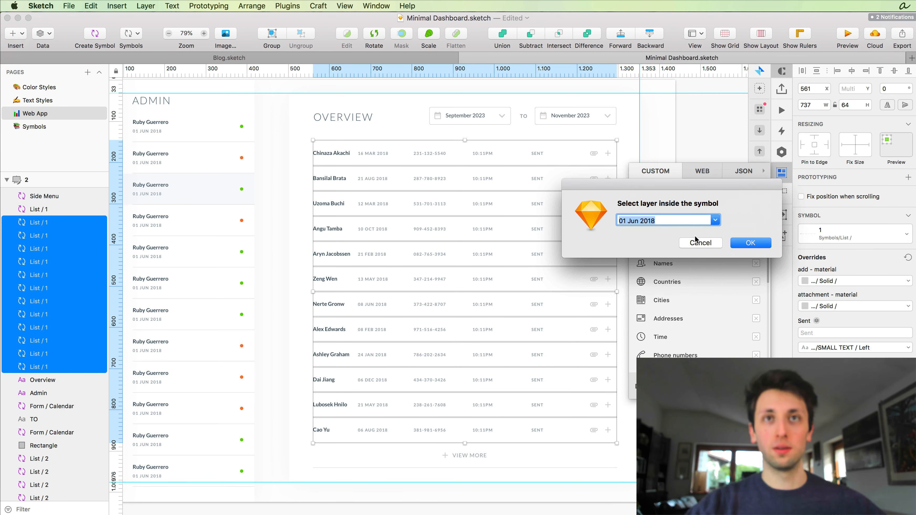
click(740, 242)
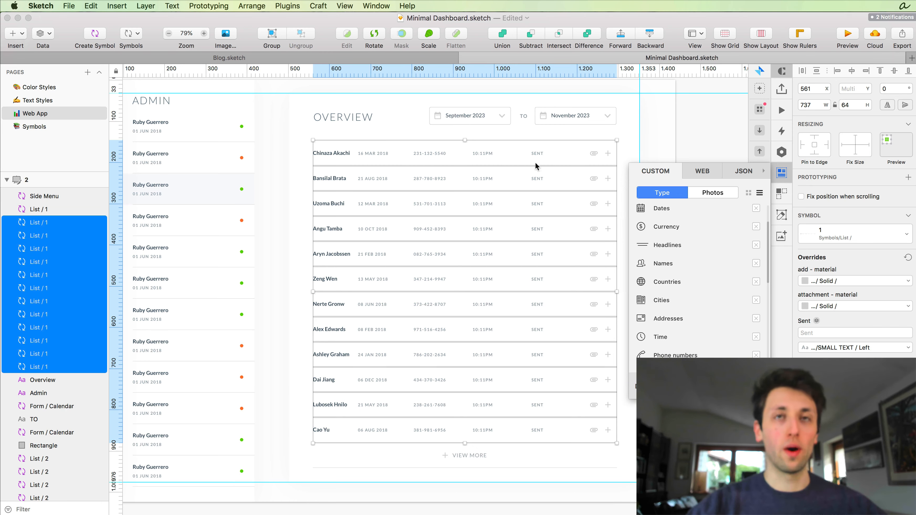
Step: Select the second, fourth, seventh, eighth and eleventh Overview rows and set their Sent override to Received
click(657, 143)
scroll(657, 143, right, 3)
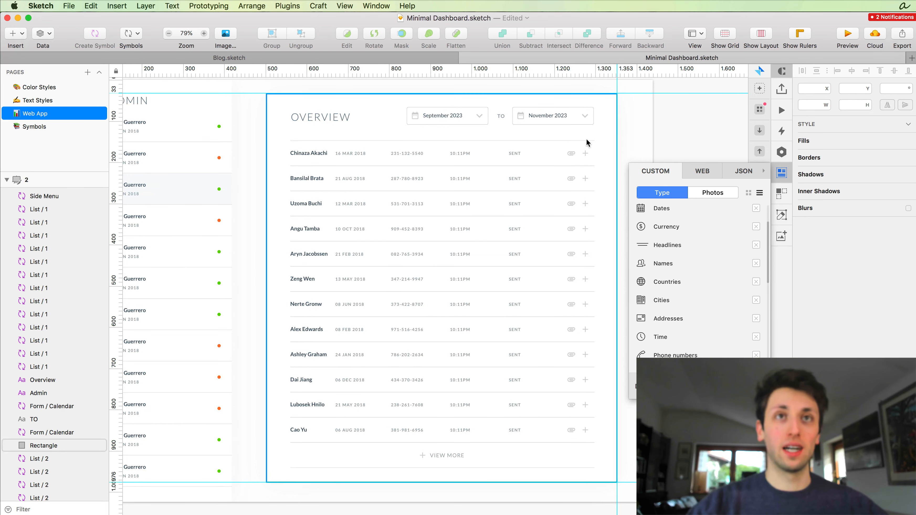
click(497, 170)
shift+click(505, 222)
shift+click(504, 331)
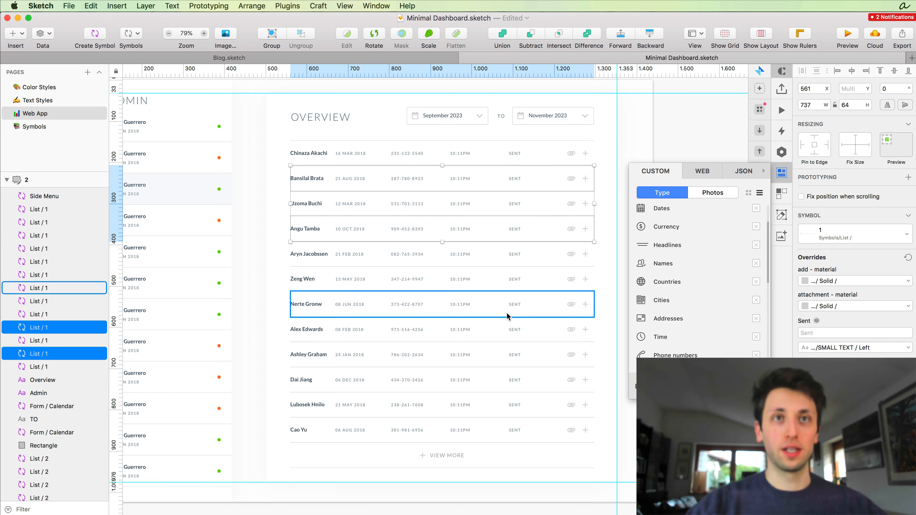
shift+click(507, 310)
shift+click(505, 394)
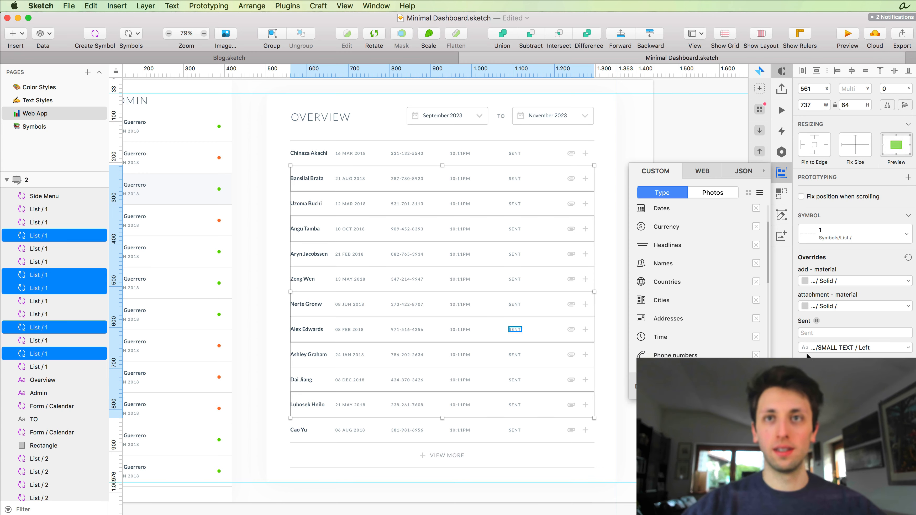
scroll(865, 217, down, 3)
click(811, 279)
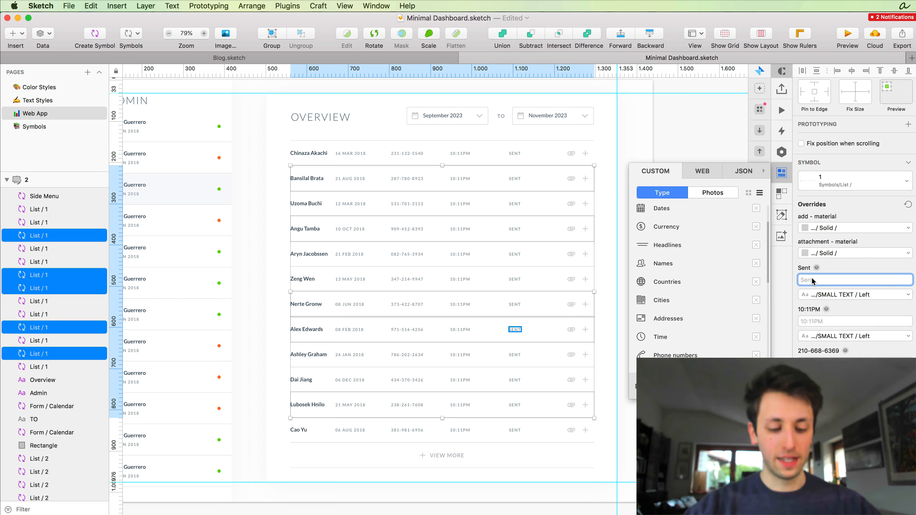
text(Received)
key(Return)
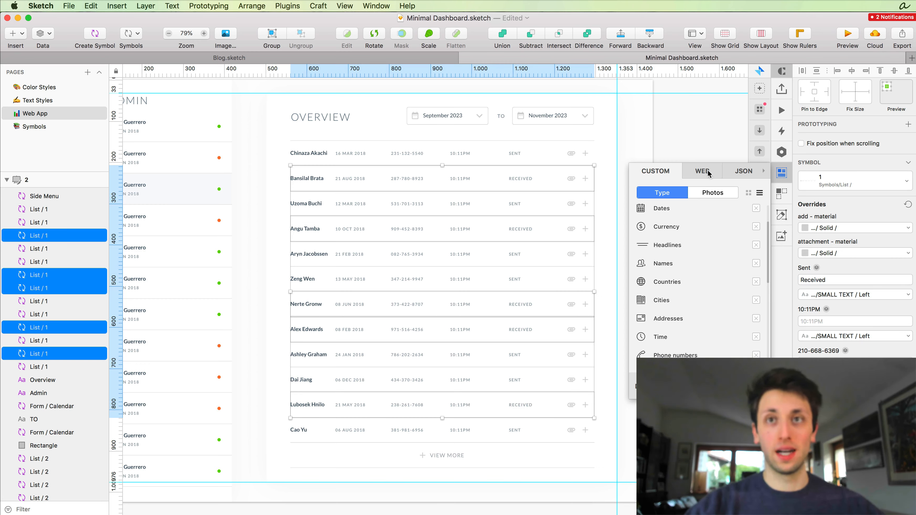
Step: Fill the time override of the five selected Received rows with random Time data covering both am and pm, choosing the 10:11PM layer for each
click(826, 309)
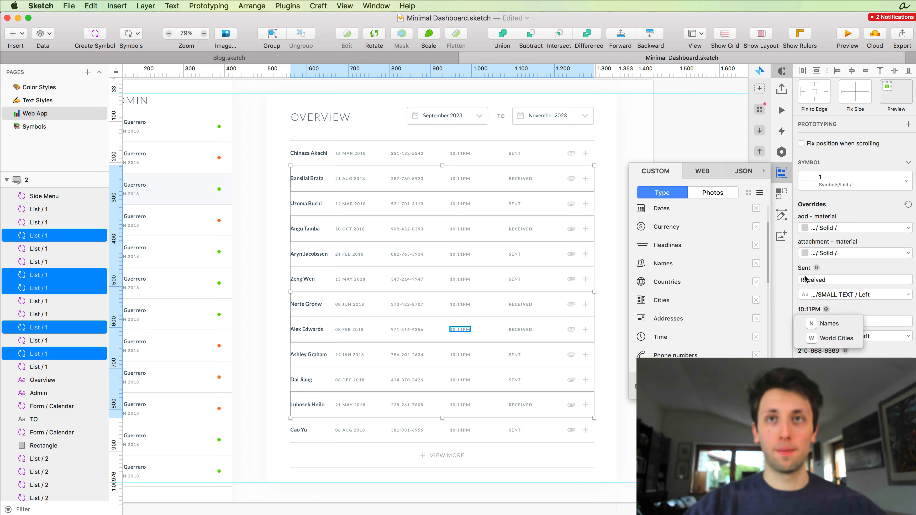
click(888, 309)
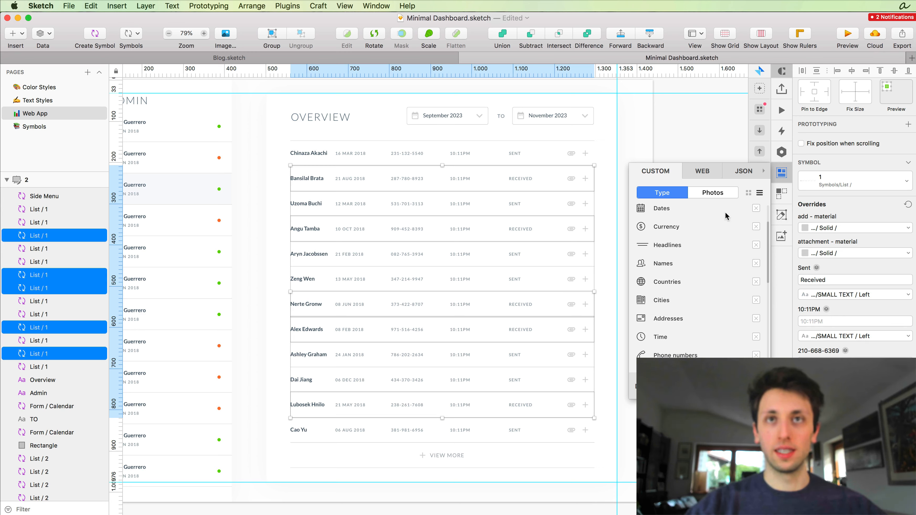
scroll(659, 252, down, 1)
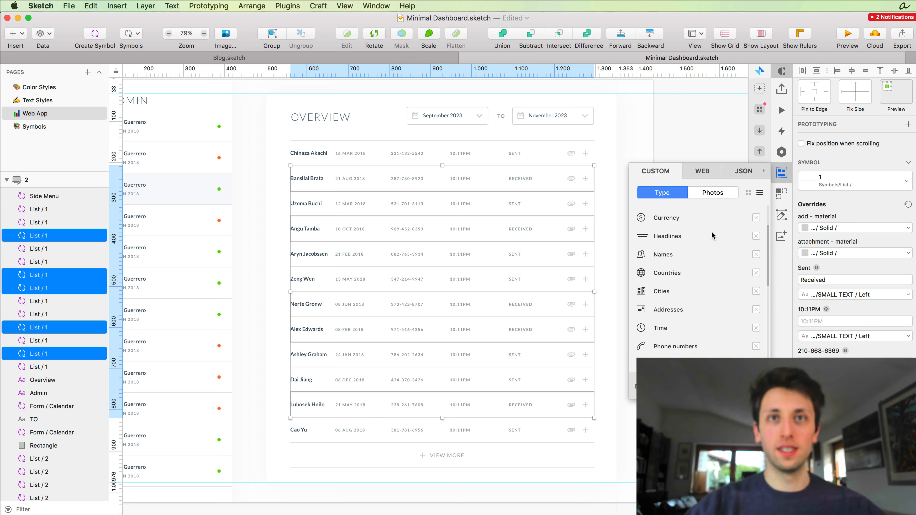
scroll(712, 235, down, 3)
click(656, 301)
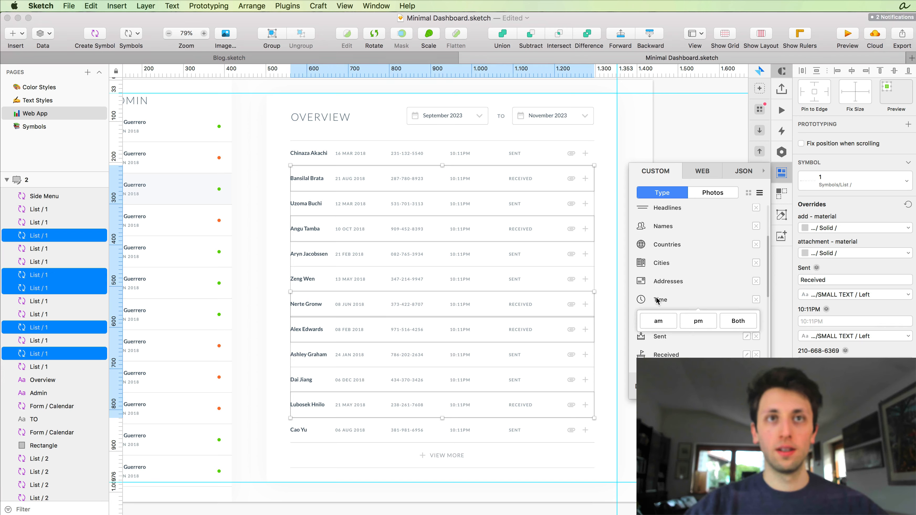
click(728, 323)
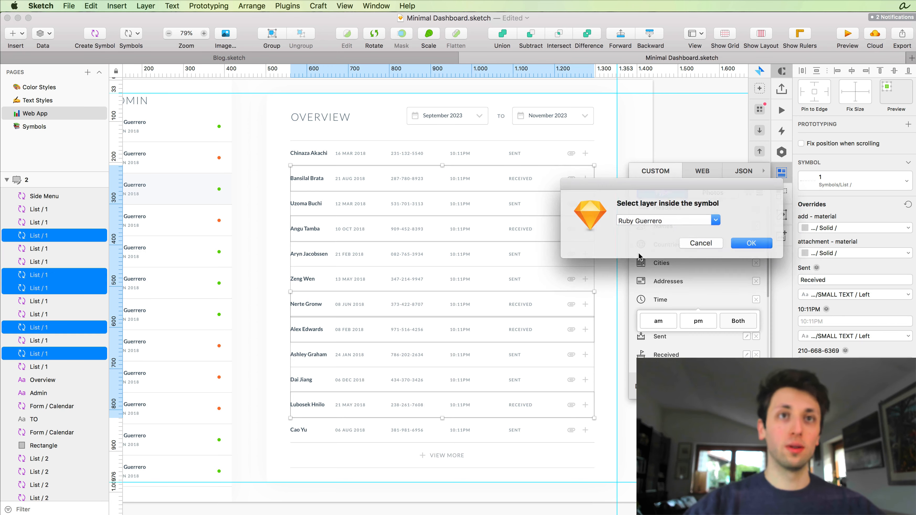
click(715, 221)
click(653, 265)
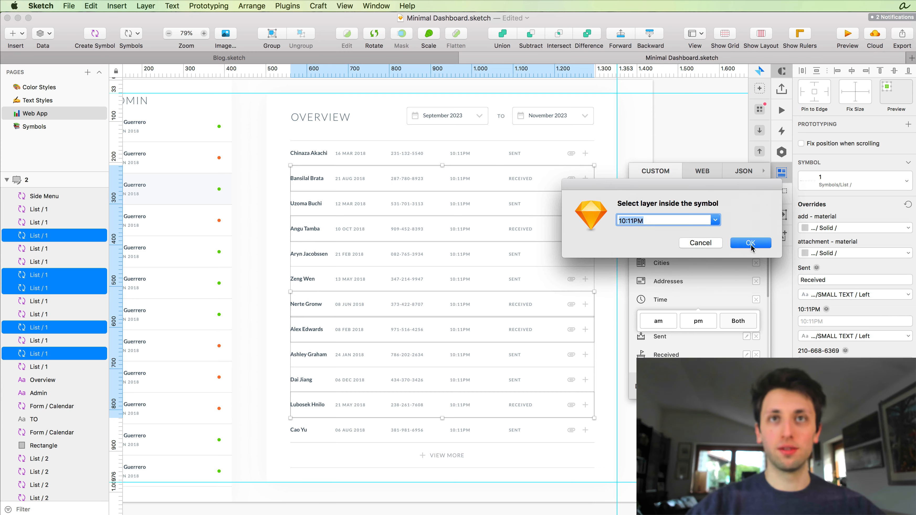
click(751, 243)
click(716, 220)
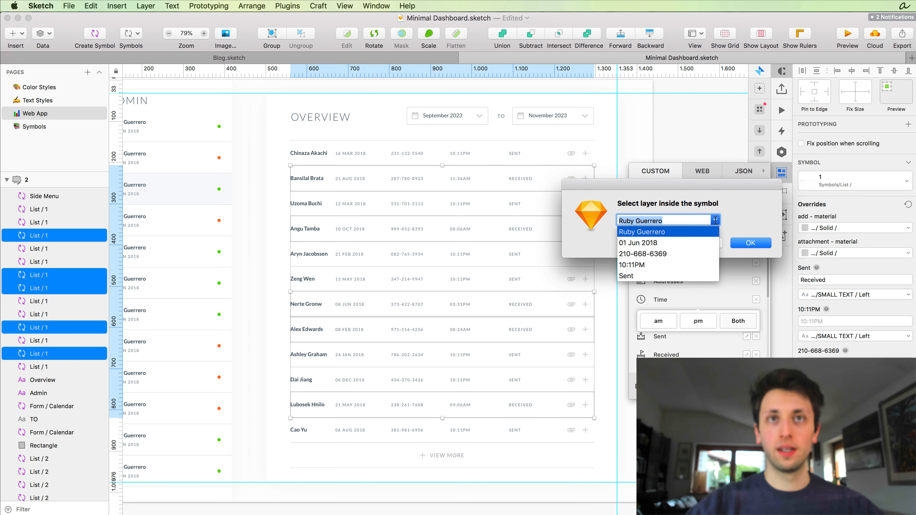
click(634, 265)
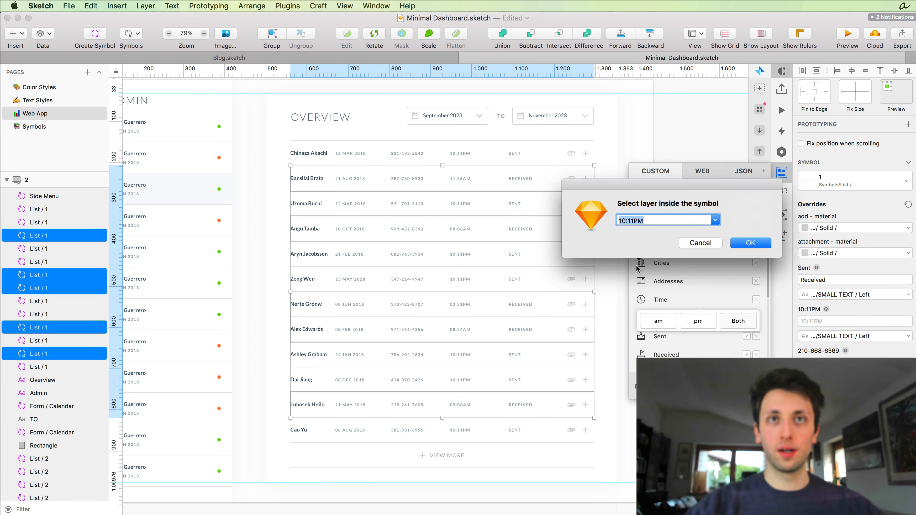
click(746, 243)
click(715, 220)
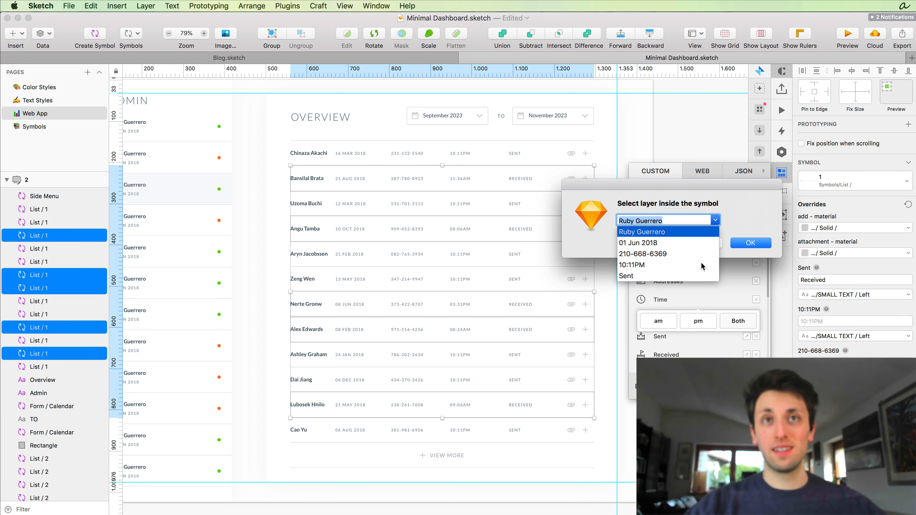
click(683, 267)
click(749, 243)
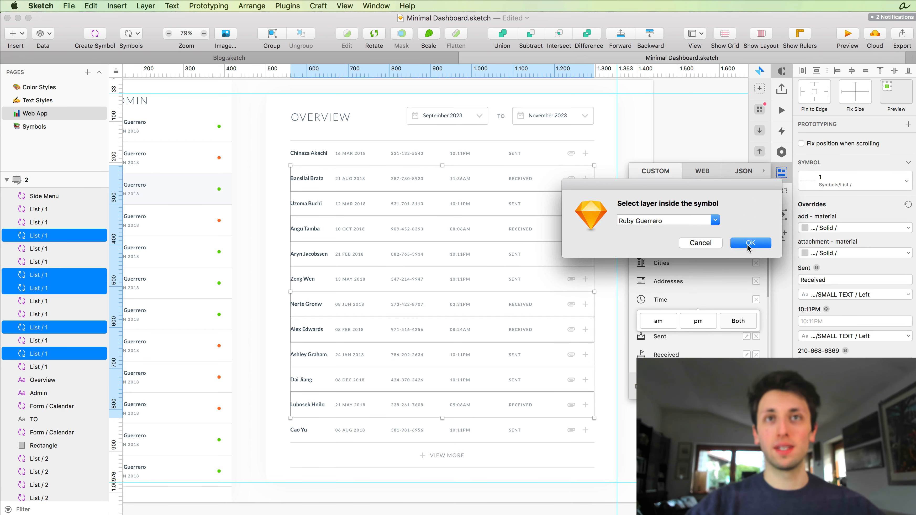
click(716, 220)
click(669, 263)
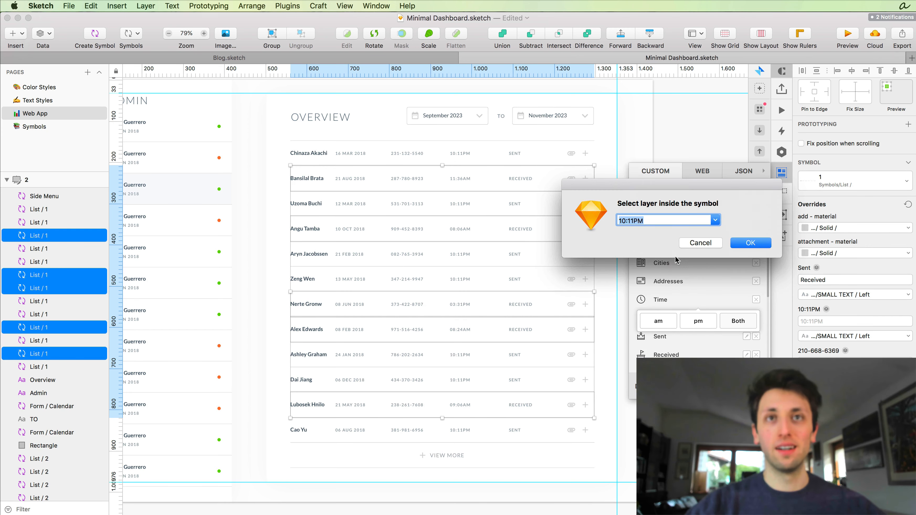
click(747, 243)
click(712, 219)
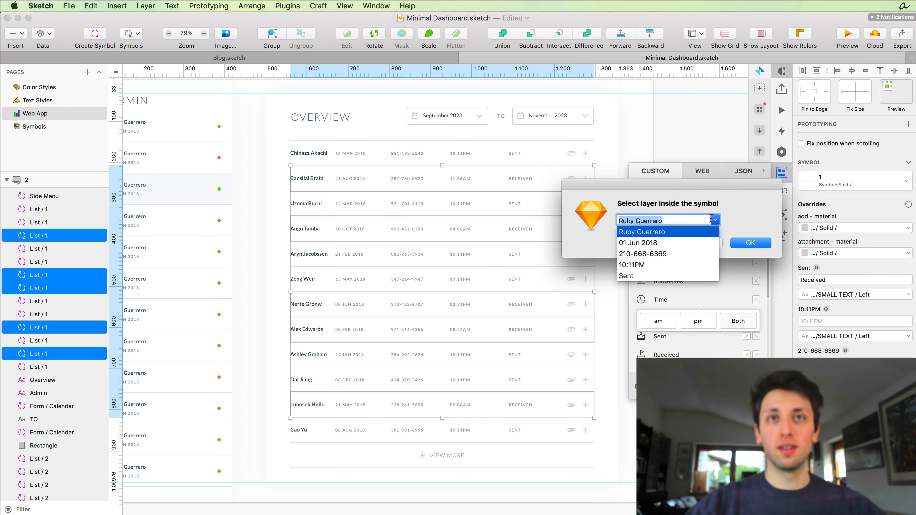
click(671, 266)
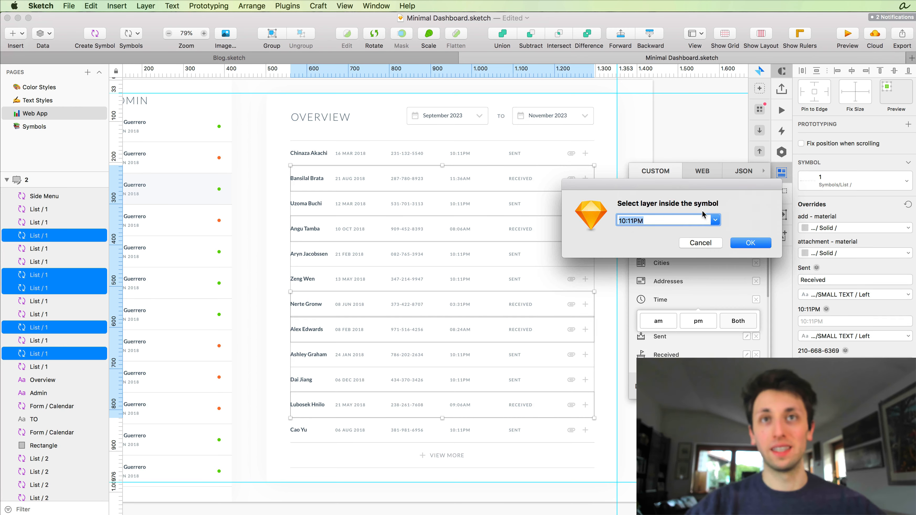
click(716, 219)
click(670, 263)
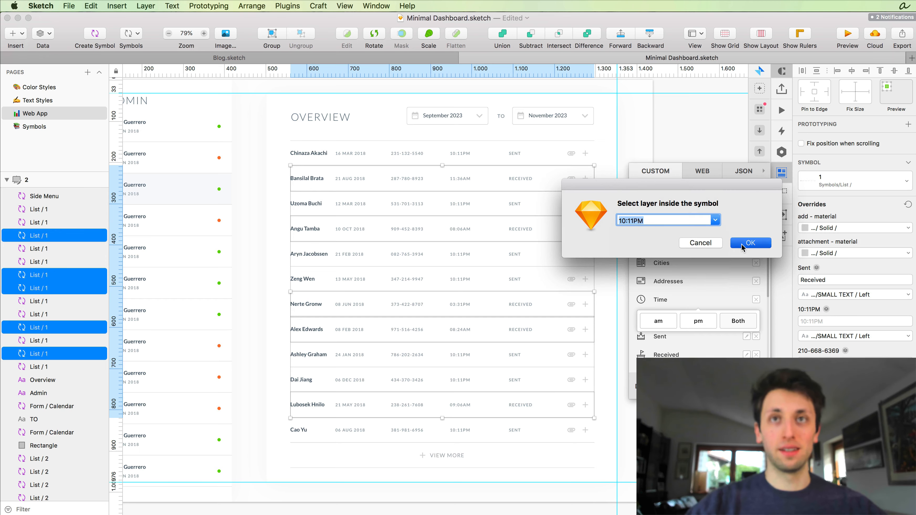
click(741, 243)
click(635, 142)
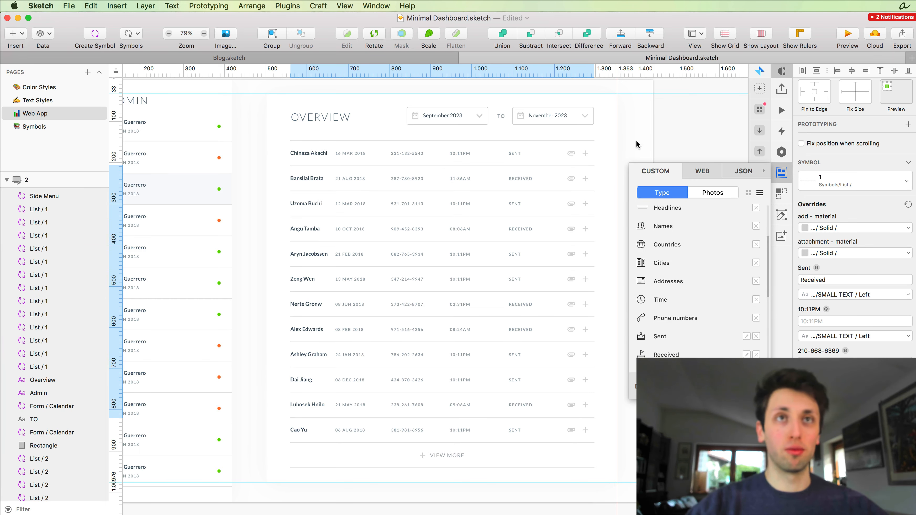
Step: Select all twelve List / 2 rows in the Admin list and fill their name override with random Names data
scroll(637, 141, left, 2)
scroll(636, 140, left, 10)
drag(451, 124, 366, 473)
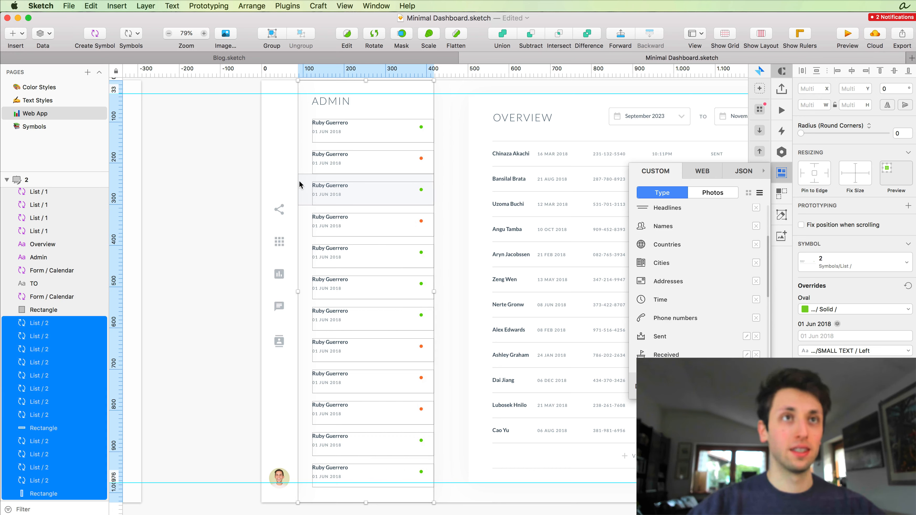
shift+click(307, 181)
shift+click(303, 140)
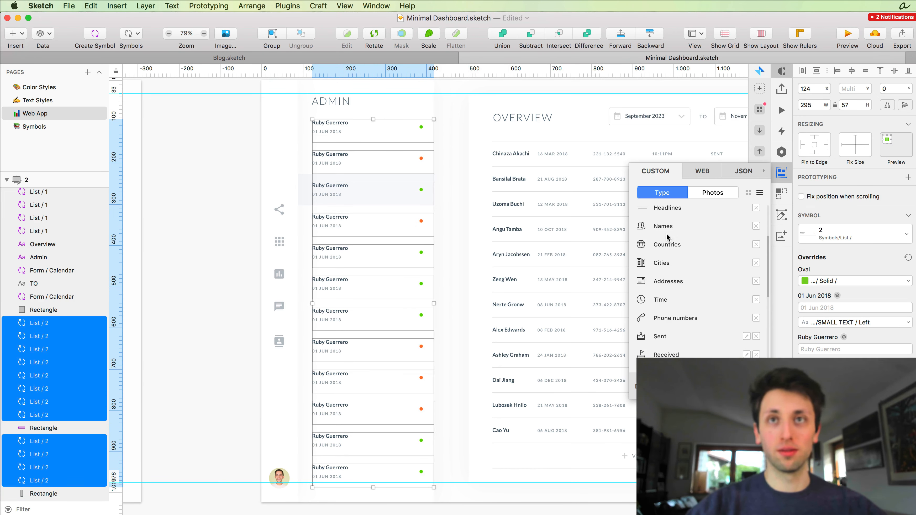
click(833, 349)
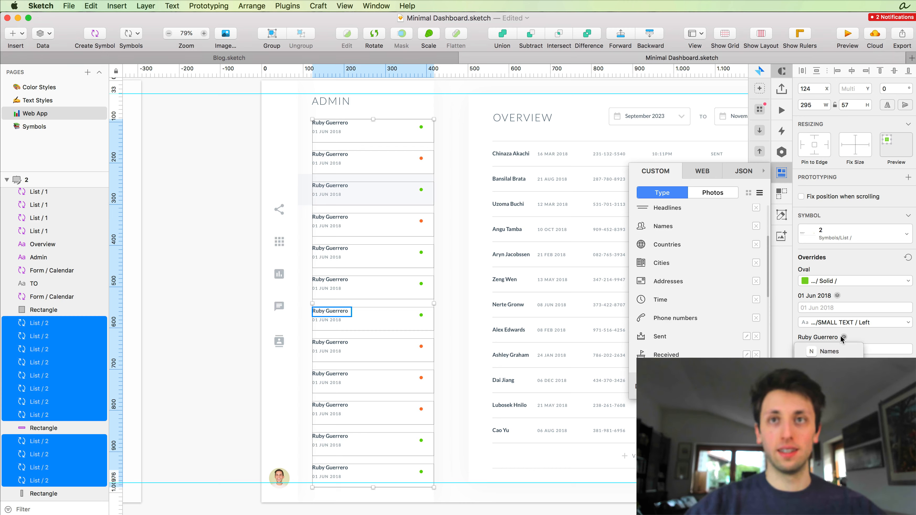
click(829, 350)
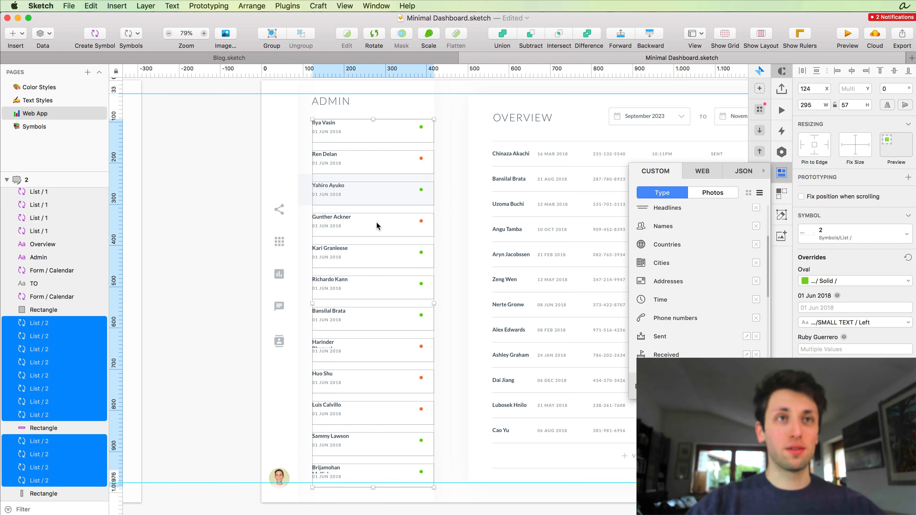
Step: Fill the 01 Jun 2018 override of the selected Admin rows with World Cities data, and close the Craft data panel
click(844, 336)
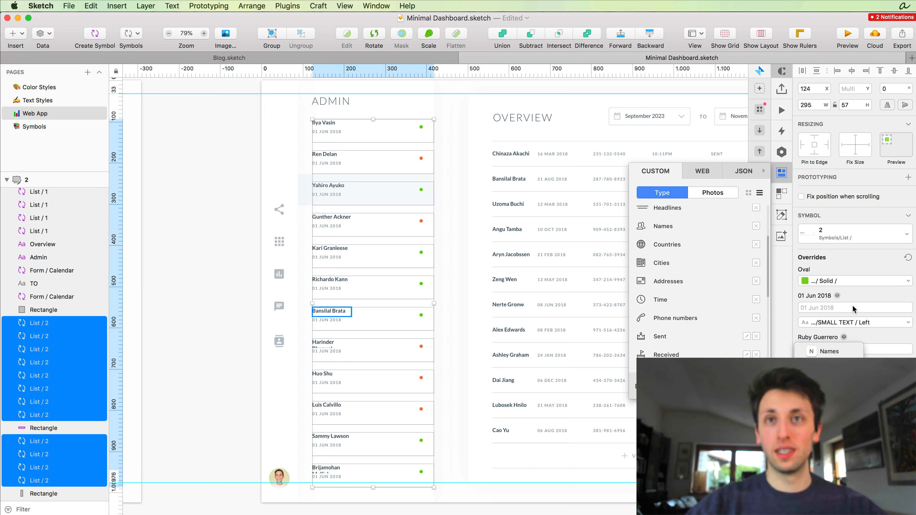
click(836, 295)
click(836, 295)
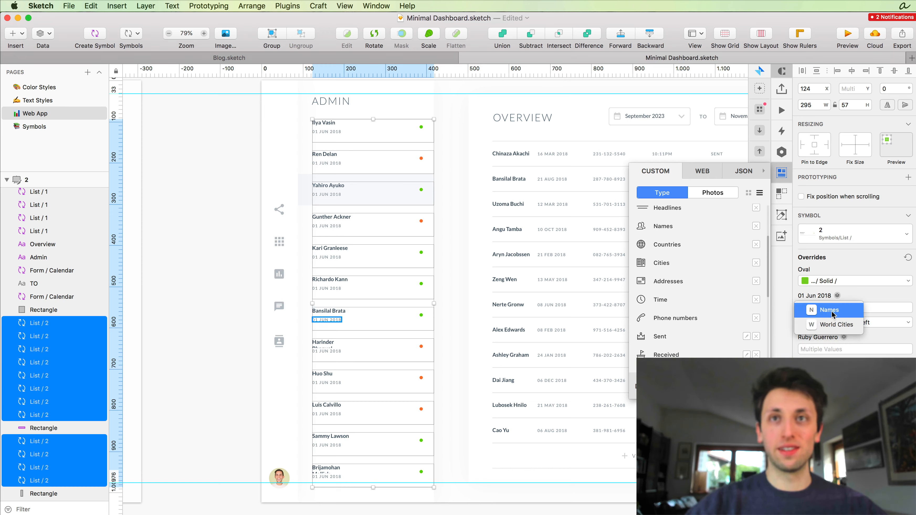
click(836, 325)
click(448, 225)
scroll(450, 226, right, 1)
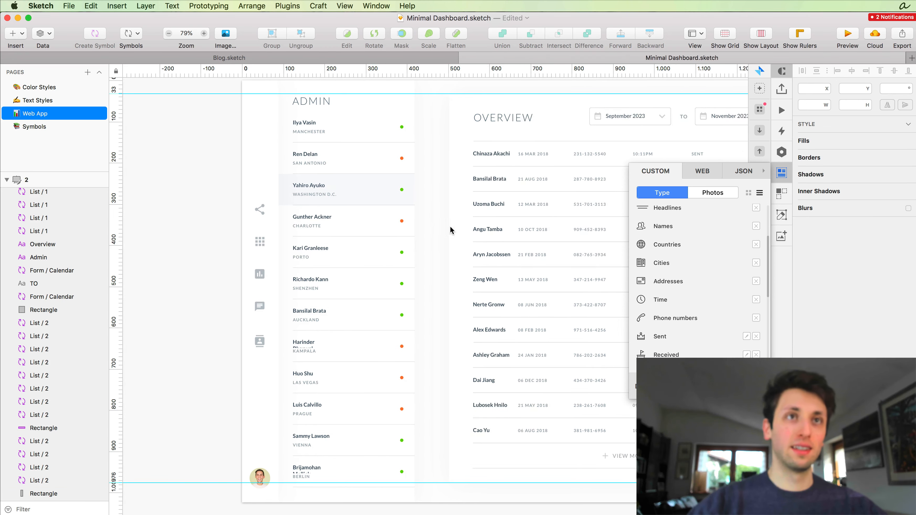
scroll(450, 226, right, 4)
click(781, 172)
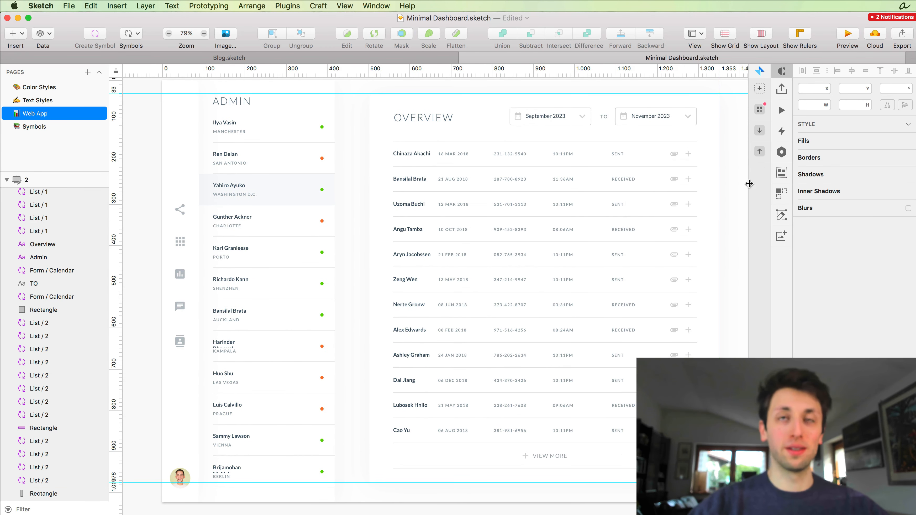
Step: Replace the name in the last Admin row with random Names data until a short name fits on one line
click(264, 223)
scroll(259, 225, right, 4)
click(343, 206)
scroll(345, 202, down, 2)
scroll(345, 202, left, 2)
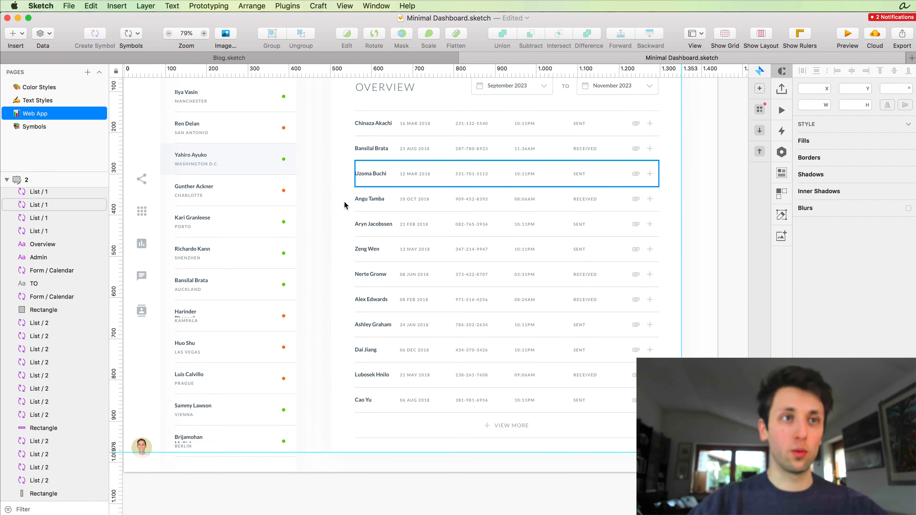
click(230, 444)
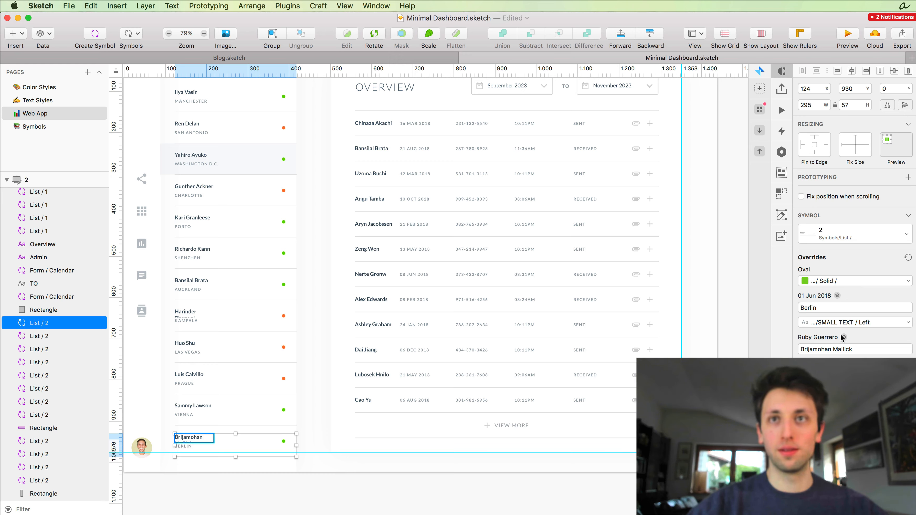
click(836, 349)
click(837, 352)
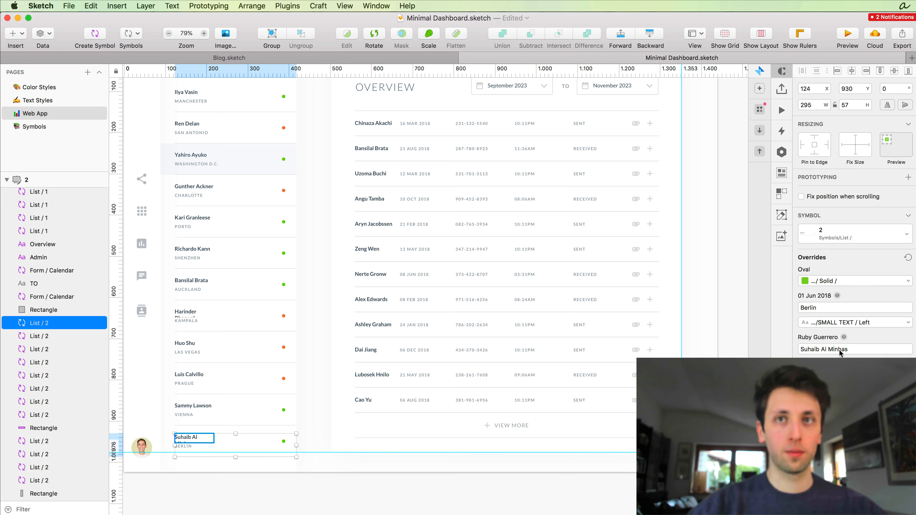
click(838, 339)
click(833, 352)
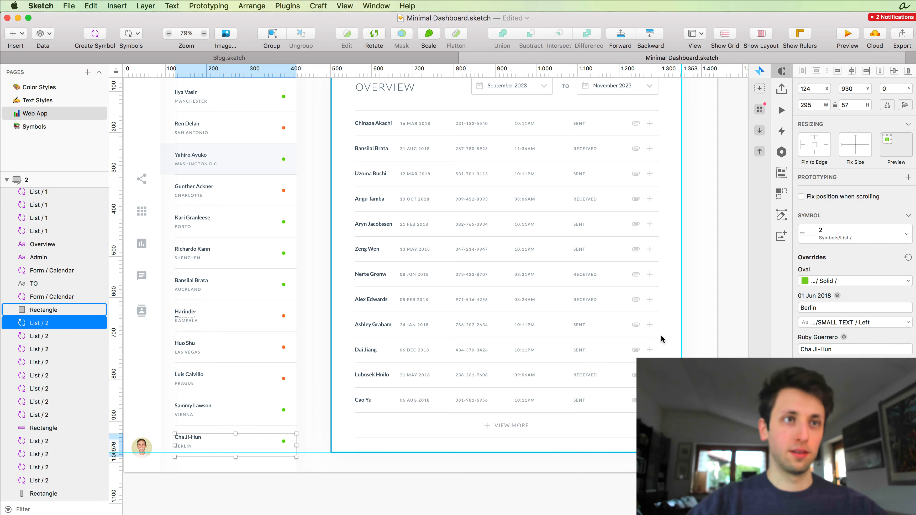
click(312, 376)
Step: Remove all vertical guides from the dashboard, along with the horizontal guide near the artboard's upper edge
scroll(311, 376, up, 3)
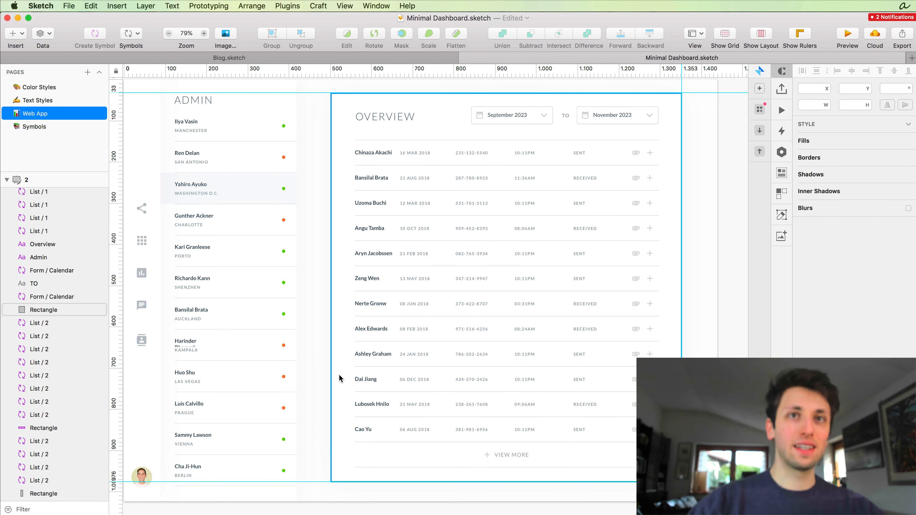
scroll(309, 367, up, 1)
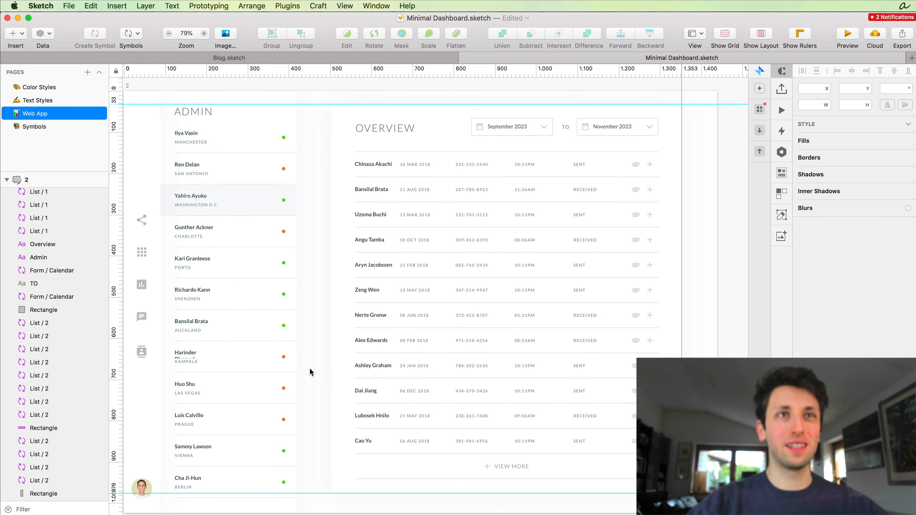
scroll(314, 367, left, 2)
right_click(706, 71)
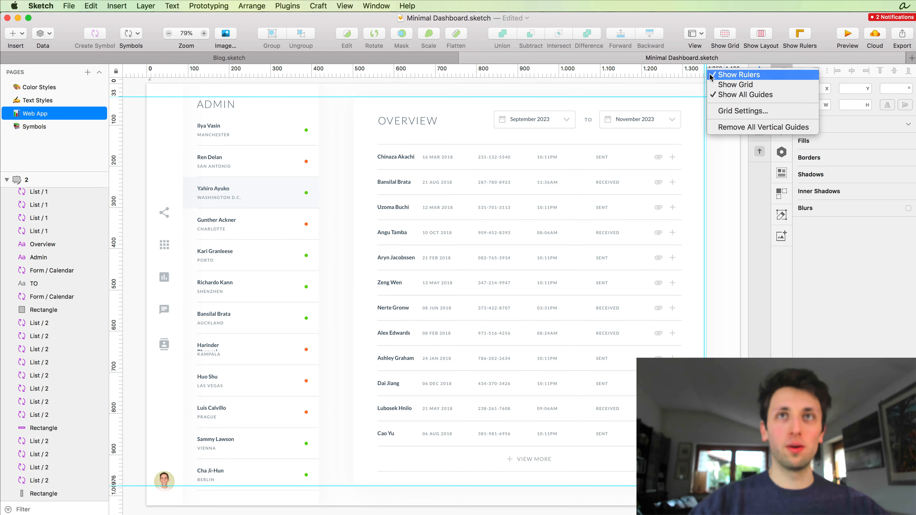
click(745, 127)
drag(116, 96, 153, 5)
scroll(339, 90, up, 1)
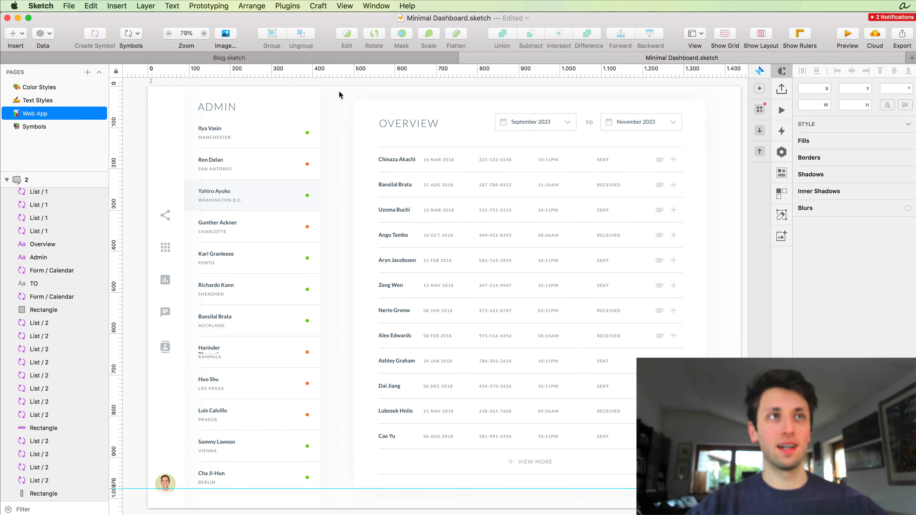
Step: Rename the highlight rectangle behind the third Admin row as Active and update its Active layer style to its current appearance
click(195, 184)
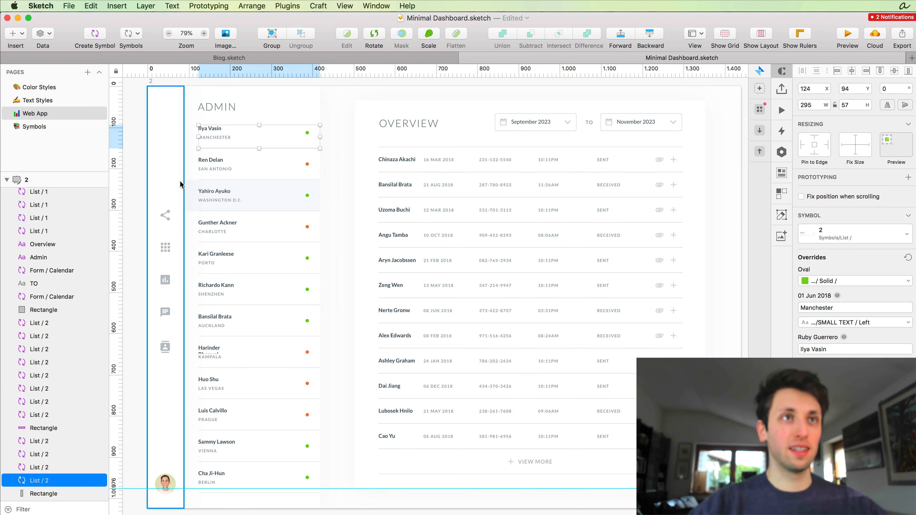
double_click(47, 429)
text(Active)
key(Return)
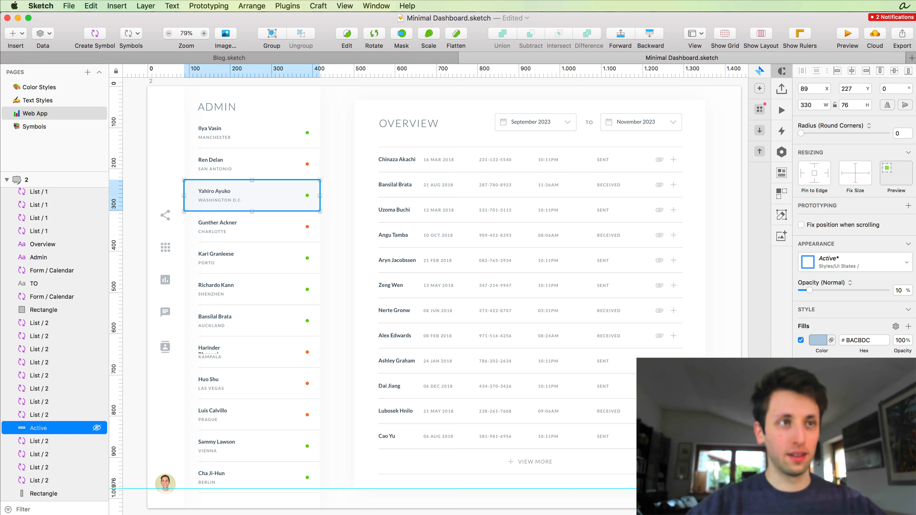
click(855, 271)
click(842, 273)
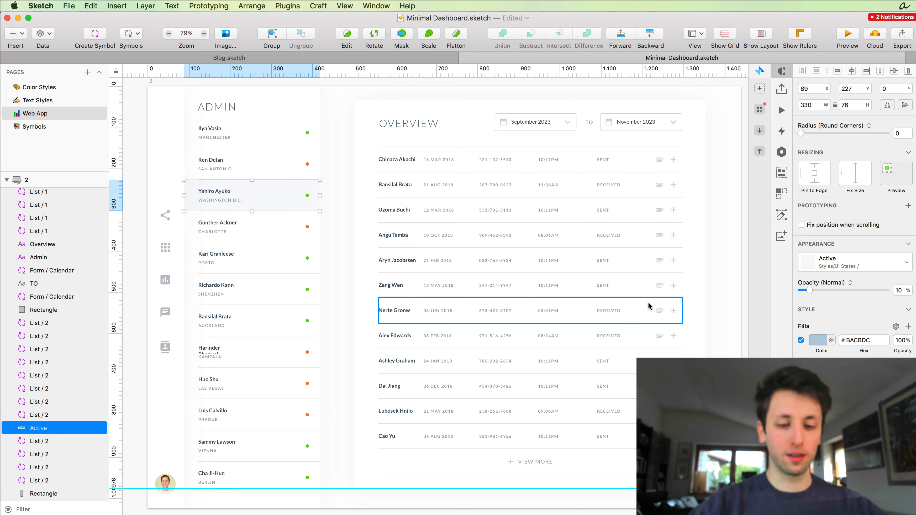
Step: Check the Active swatch among the UI states on the Color Styles page, and return to the Web App page
key(Page_Up)
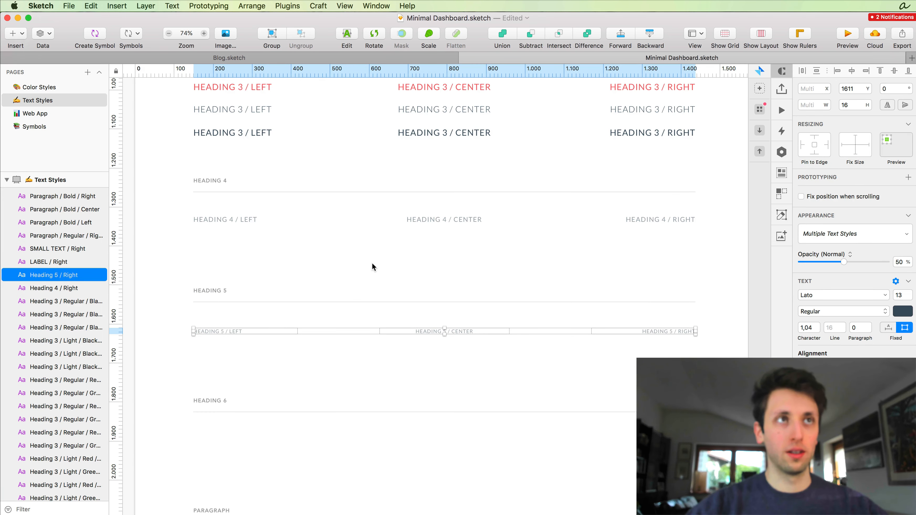
key(Page_Up)
scroll(372, 263, down, 5)
scroll(372, 262, down, 5)
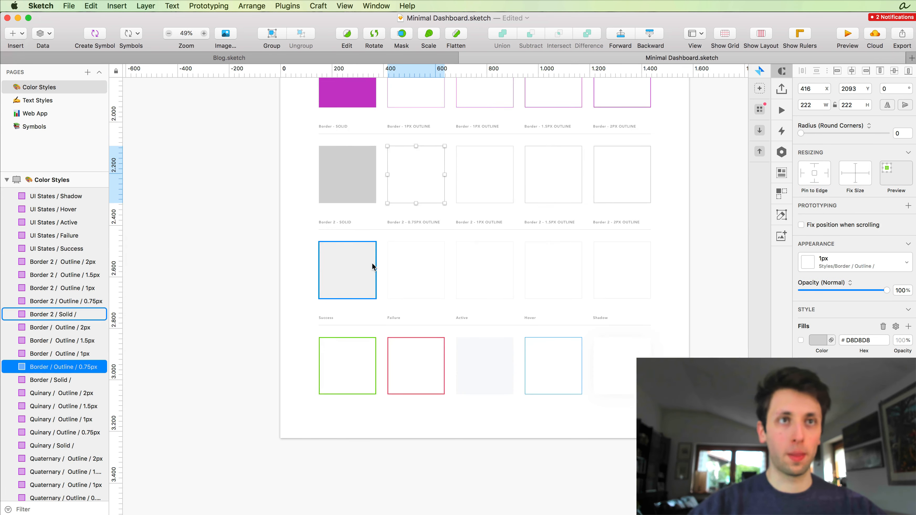
scroll(509, 298, up, 5)
click(476, 305)
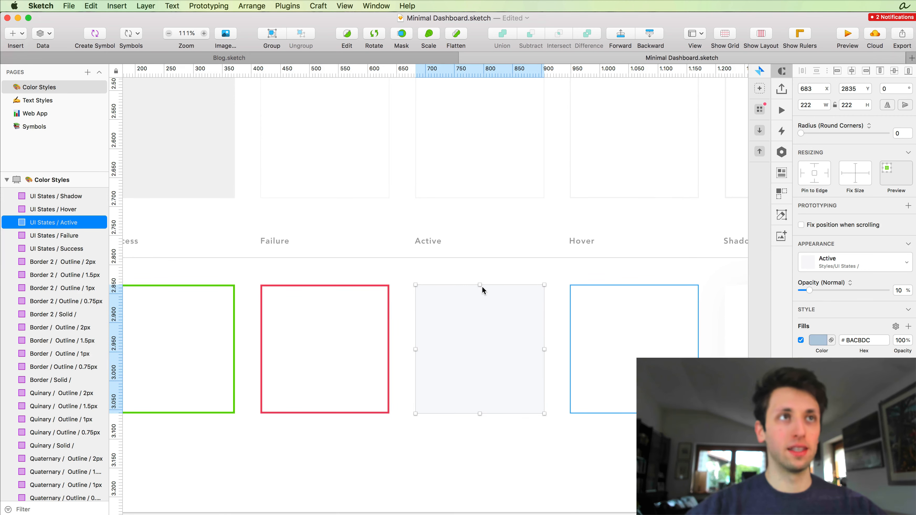
key(Page_Down)
key(Page_Down)
click(342, 221)
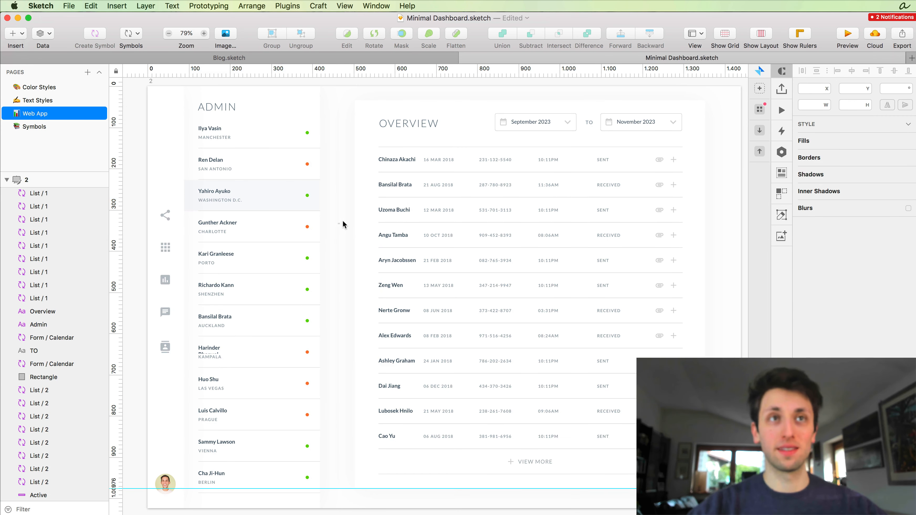
Step: Replace the two-line name in the Kampala row of the Admin list with a shorter random name, and deselect the row
scroll(343, 220, down, 3)
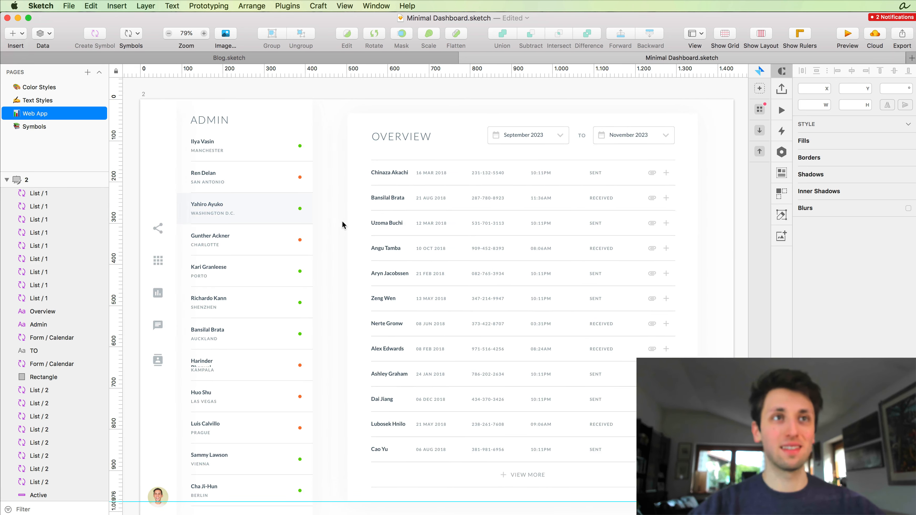
click(209, 320)
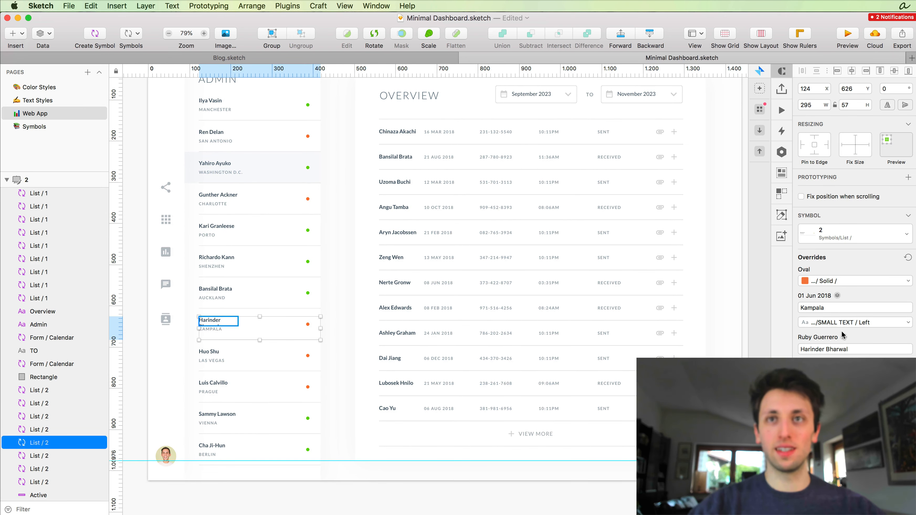
key(Return)
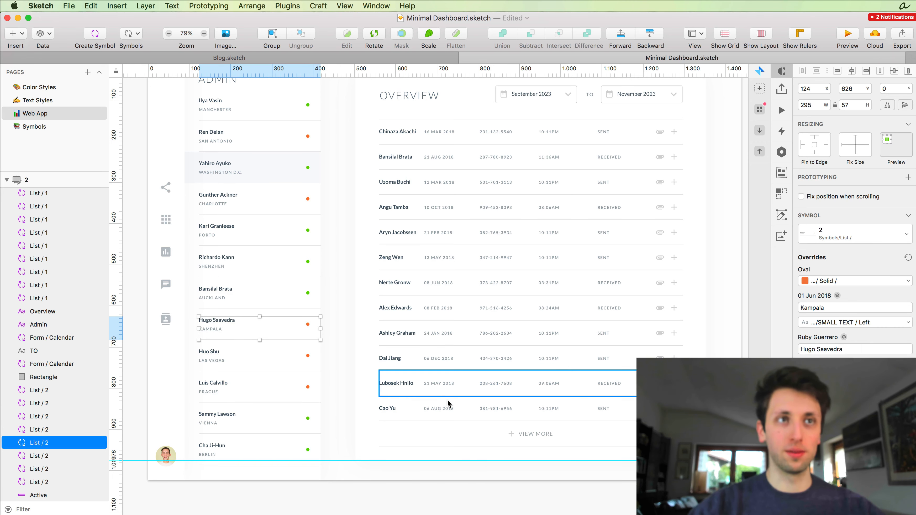
click(333, 346)
scroll(332, 346, left, 1)
scroll(333, 348, up, 5)
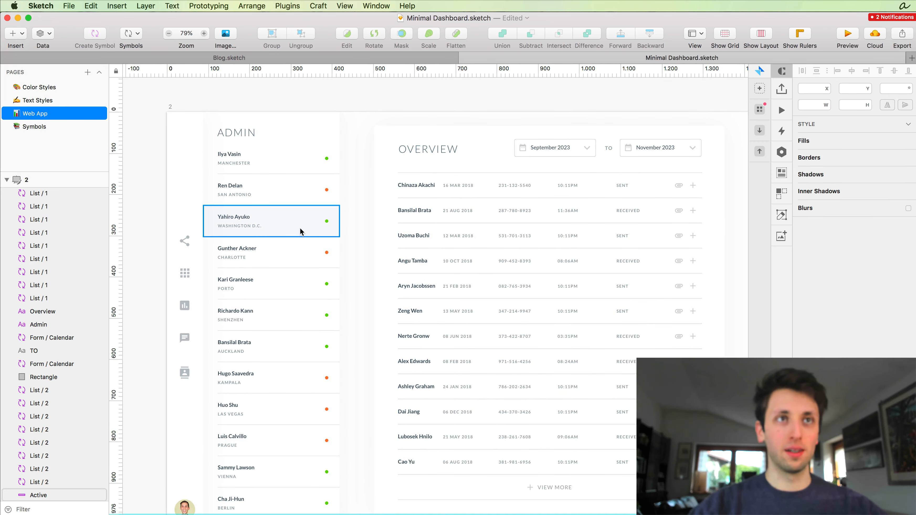
Step: Select the Admin title, its list rows and the Active highlight, and sort their layers by Y-position with SketchCleaner
click(215, 209)
scroll(250, 261, down, 5)
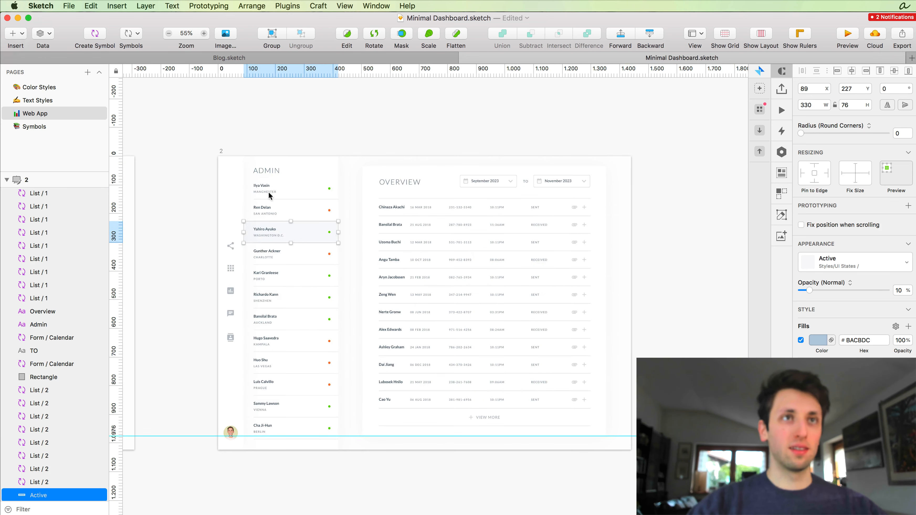
drag(349, 162, 247, 462)
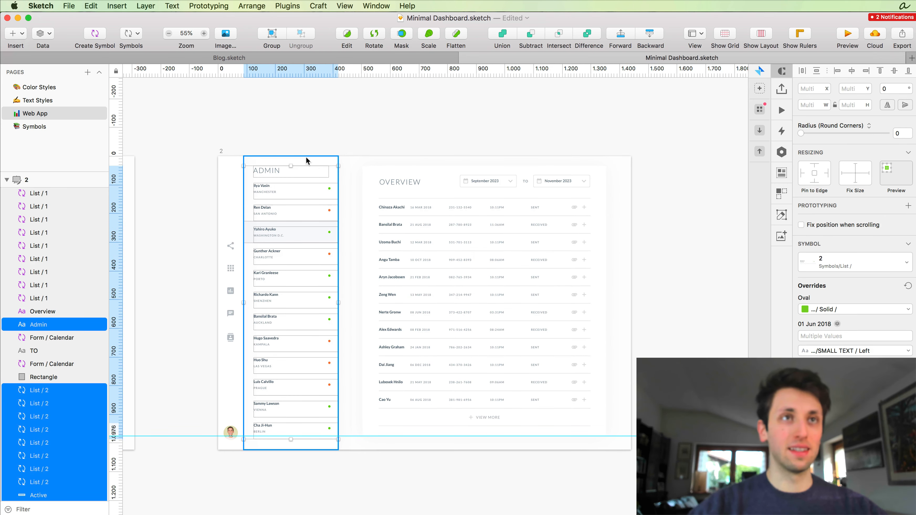
scroll(305, 156, up, 5)
click(287, 7)
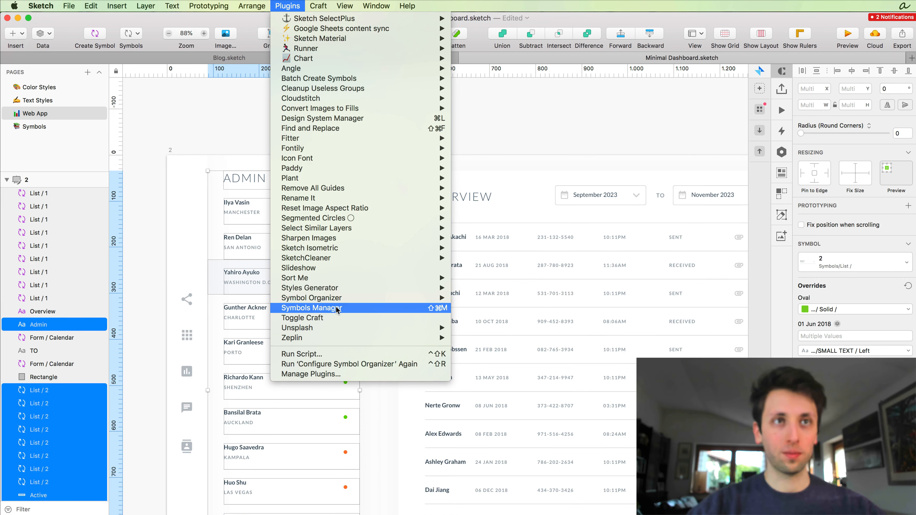
mouse_move(332, 259)
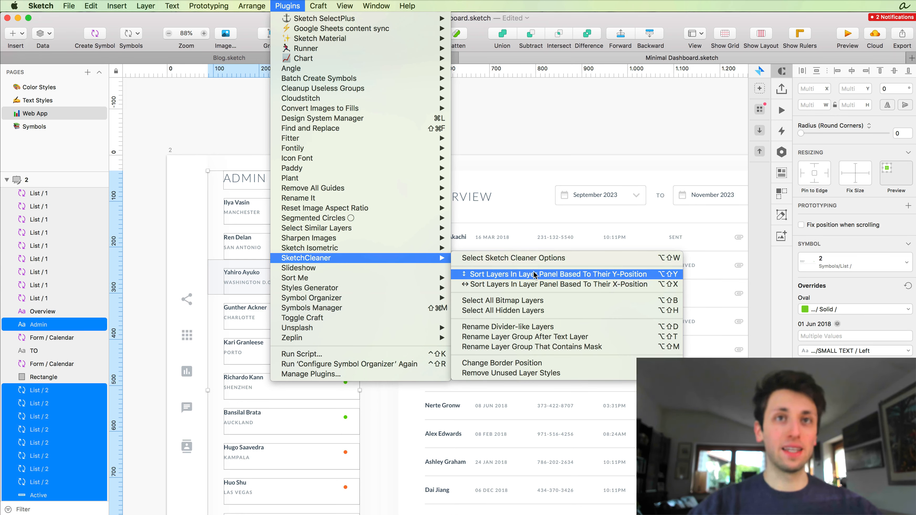
click(560, 277)
Step: Add the Admin column's background panel to the selected title, rows and highlight, and group them all
scroll(276, 217, down, 3)
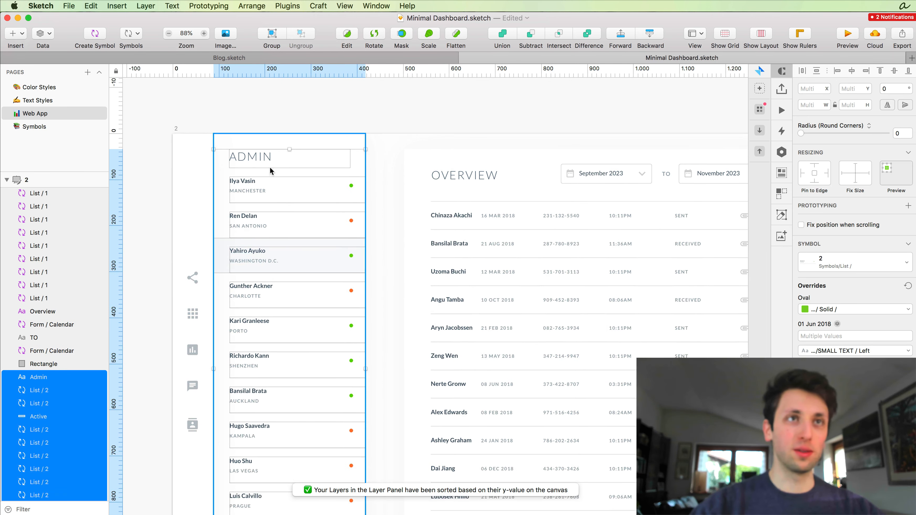
scroll(307, 166, down, 2)
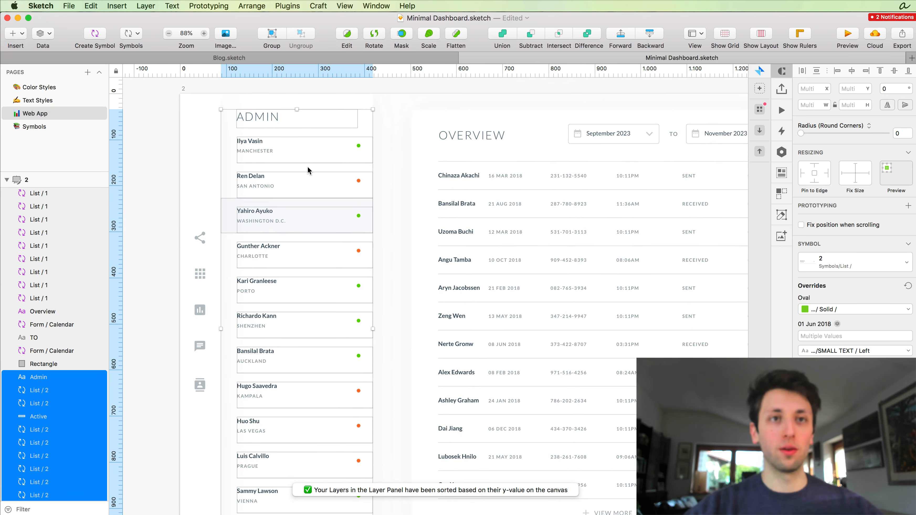
scroll(307, 166, down, 1)
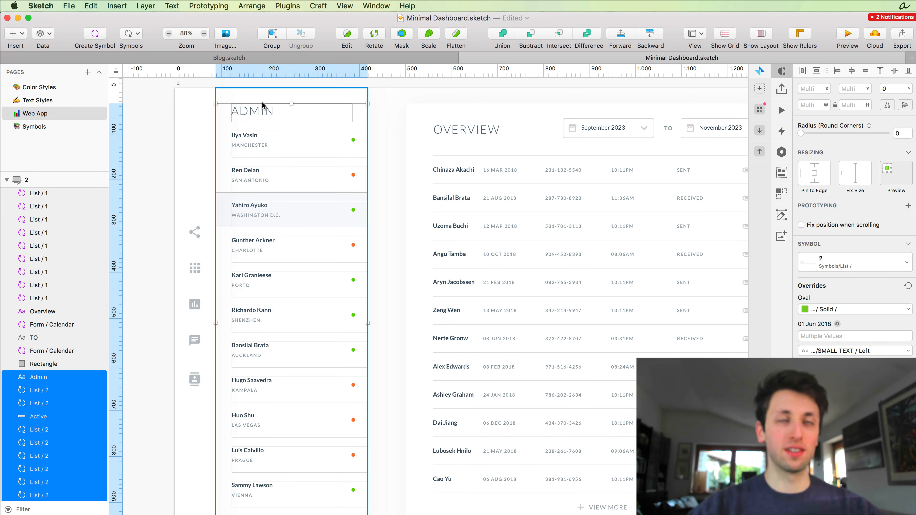
scroll(313, 433, down, 1)
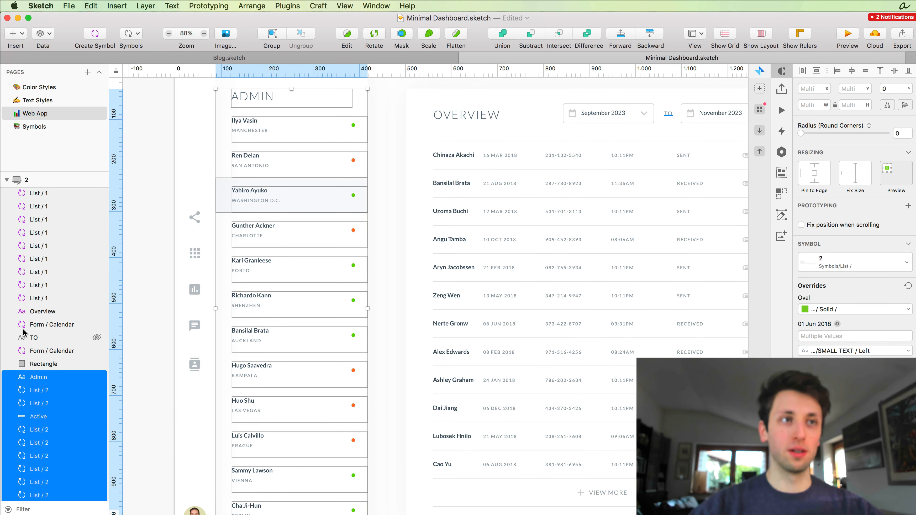
scroll(7, 396, up, 2)
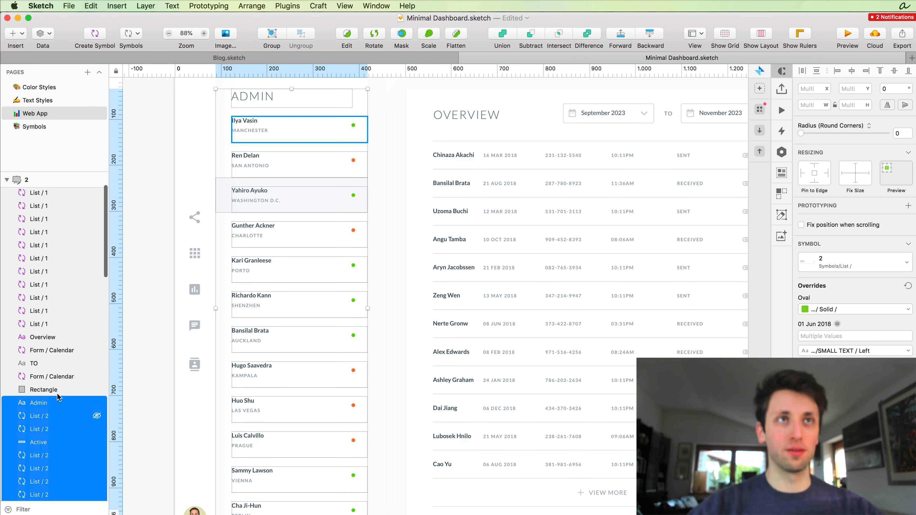
scroll(305, 108, up, 1)
scroll(304, 115, up, 1)
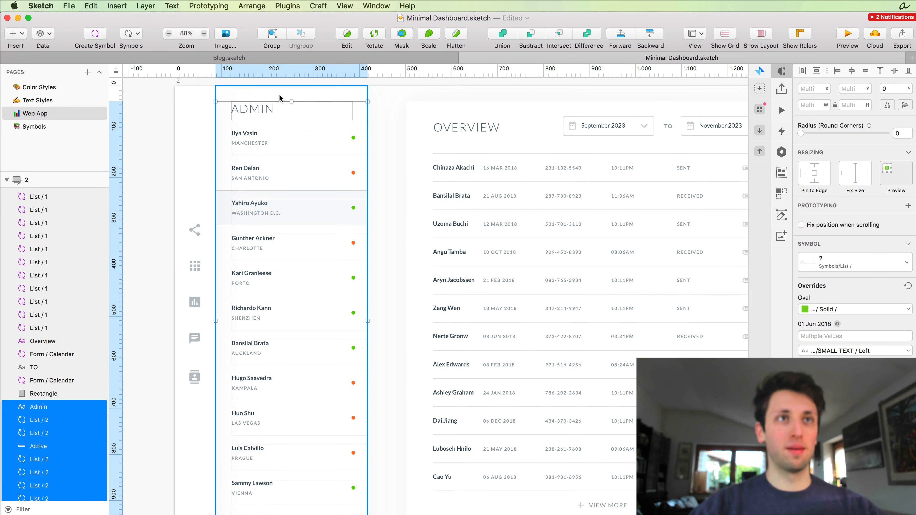
shift+click(333, 91)
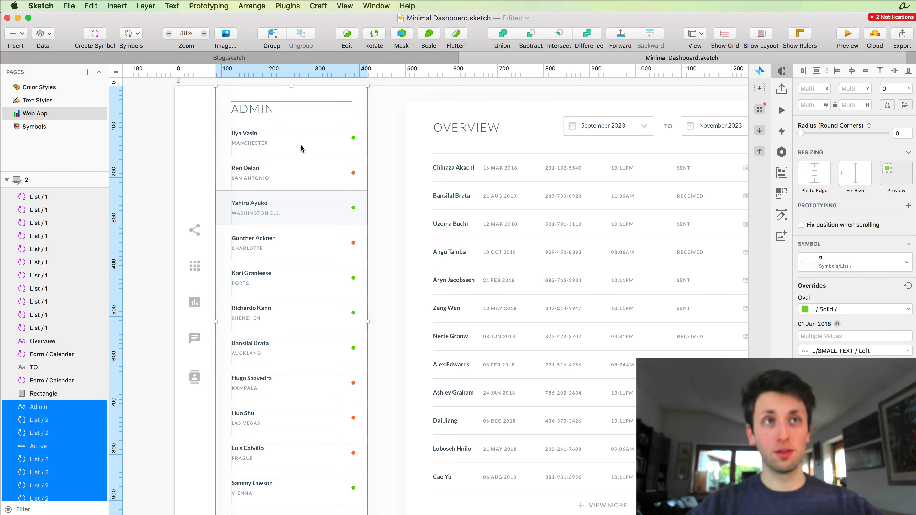
key(super+g)
scroll(297, 148, down, 4)
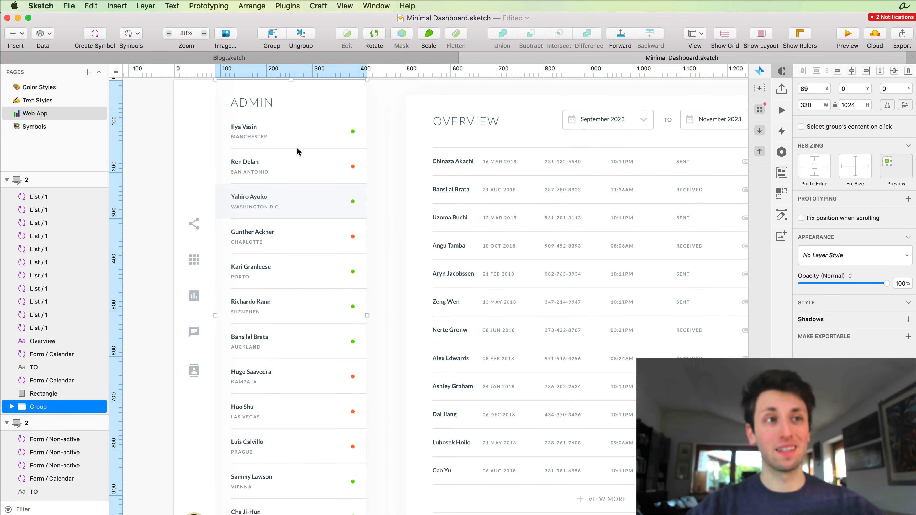
Step: Rename the Admin group as Large Side Menu and move it directly below Side Menu in the layer order
double_click(38, 406)
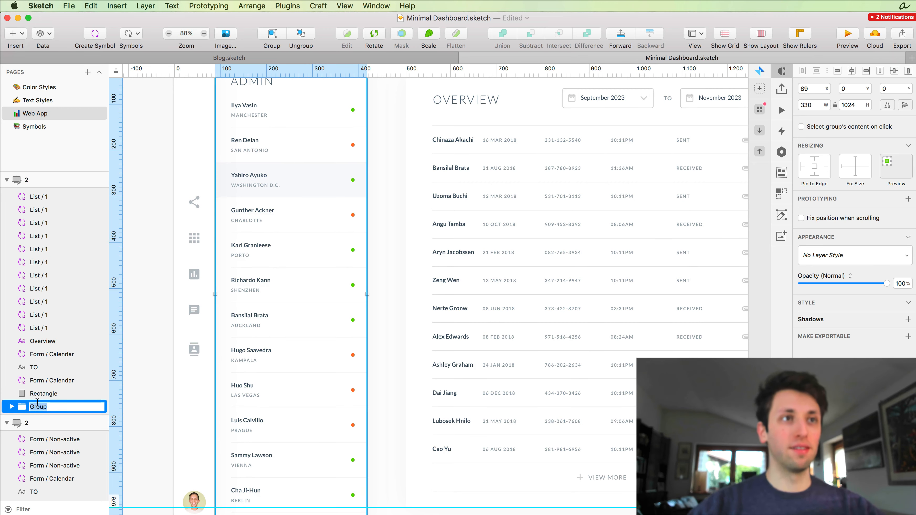
scroll(51, 317, up, 3)
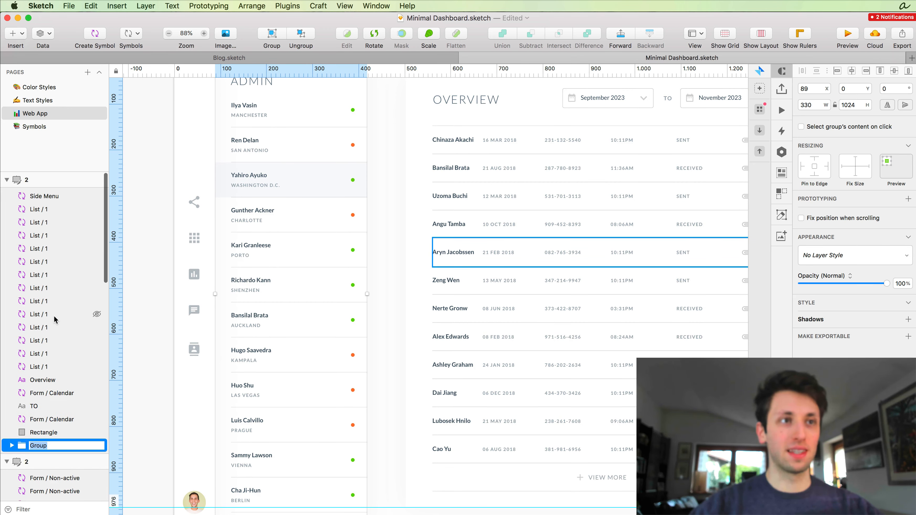
text(Menu)
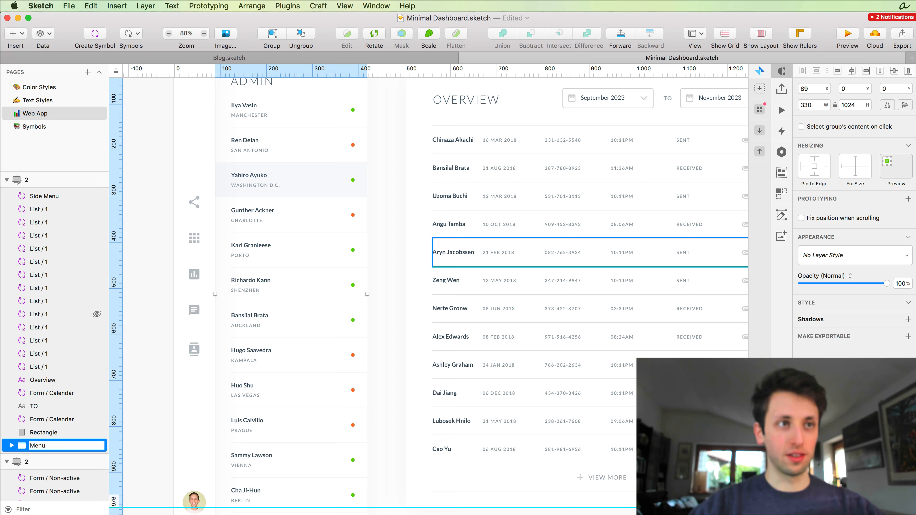
key(alt)
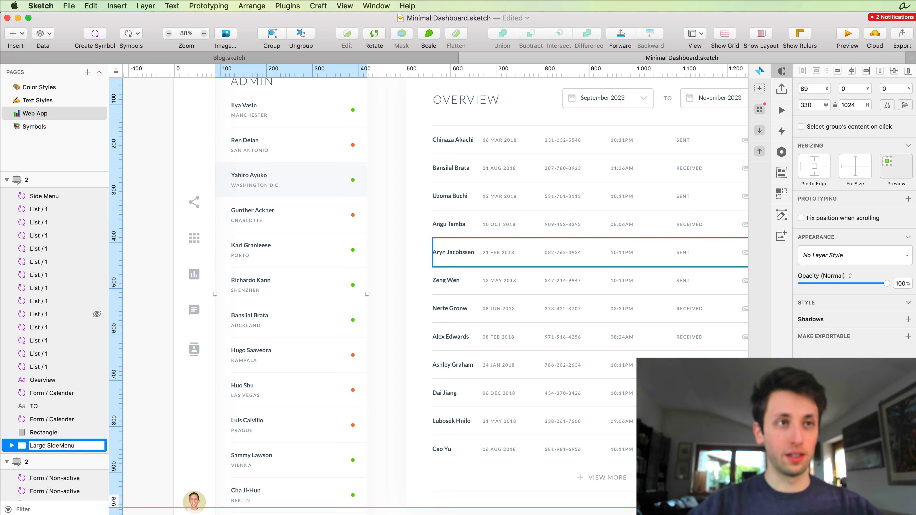
key(Return)
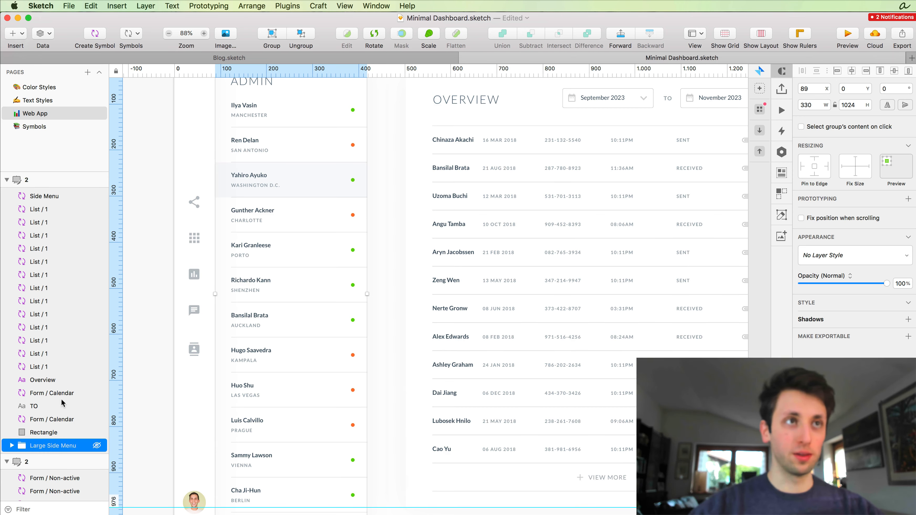
drag(58, 445, 53, 201)
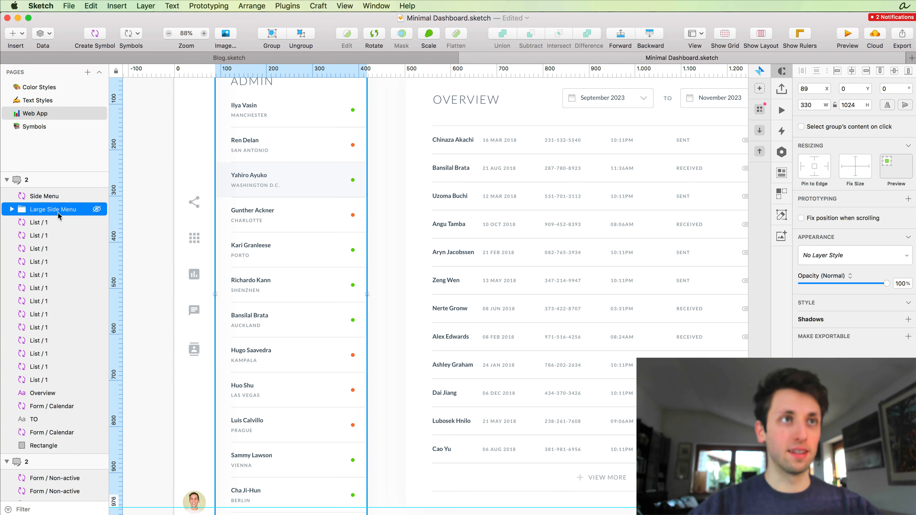
Step: Select all Overview list rows including View More, without the card background, and sort their layers by Y-position
click(374, 251)
scroll(374, 253, up, 2)
scroll(374, 252, down, 3)
click(350, 148)
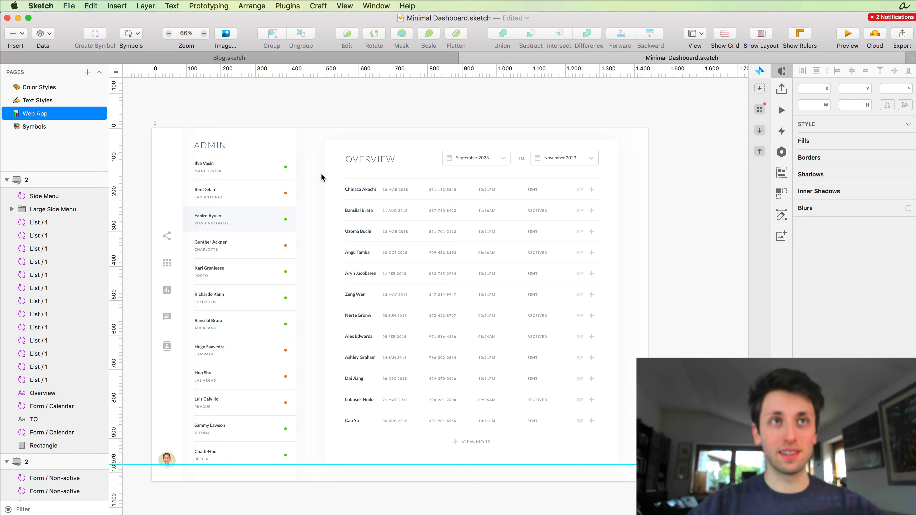
drag(320, 175, 541, 454)
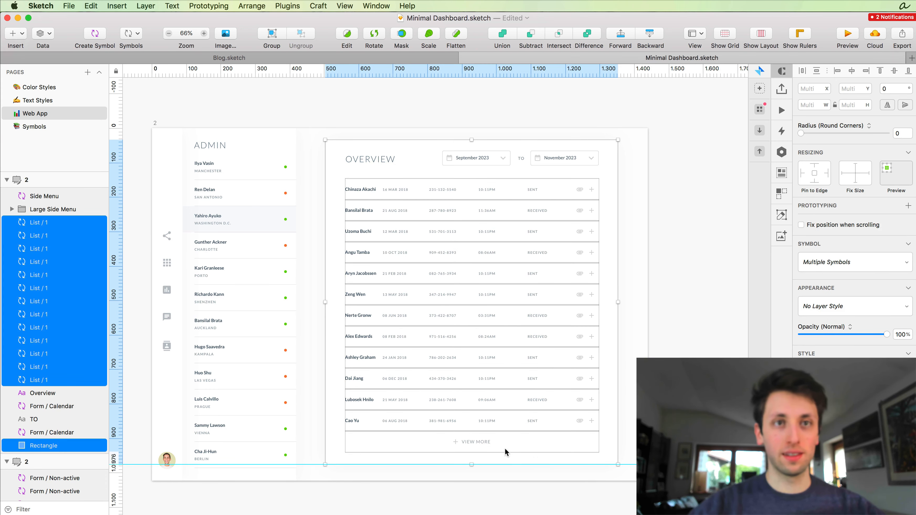
shift+click(499, 440)
click(286, 6)
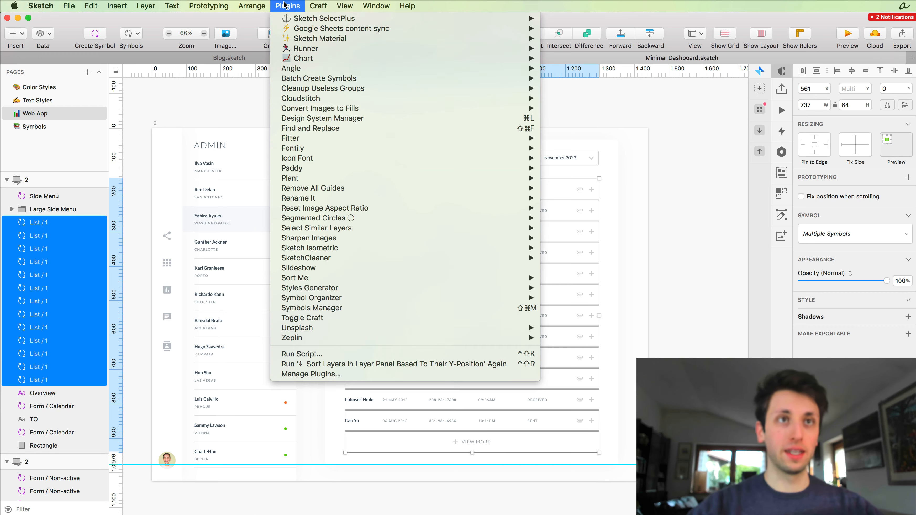
click(344, 364)
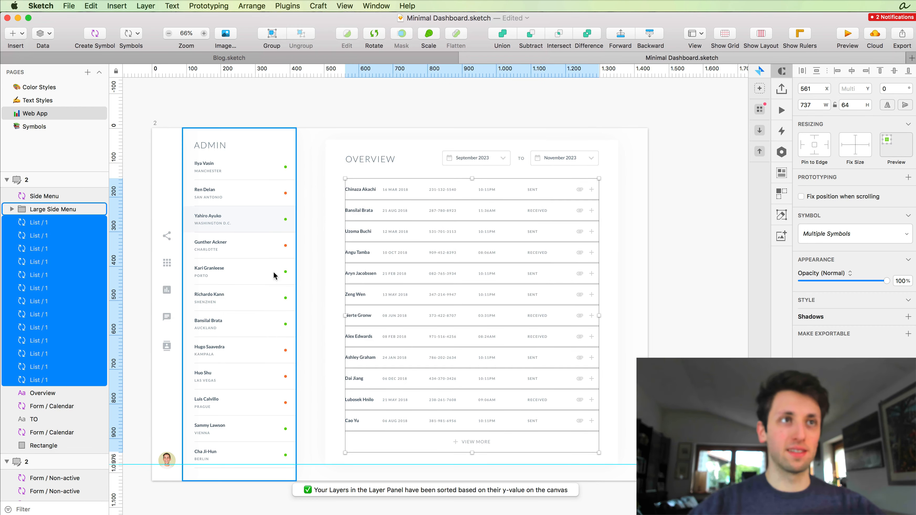
Step: Move the Overview title, both Form / Calendar layers and the TO label above the List / 1 rows in the layer order
click(47, 392)
shift+click(36, 406)
drag(36, 406, 54, 232)
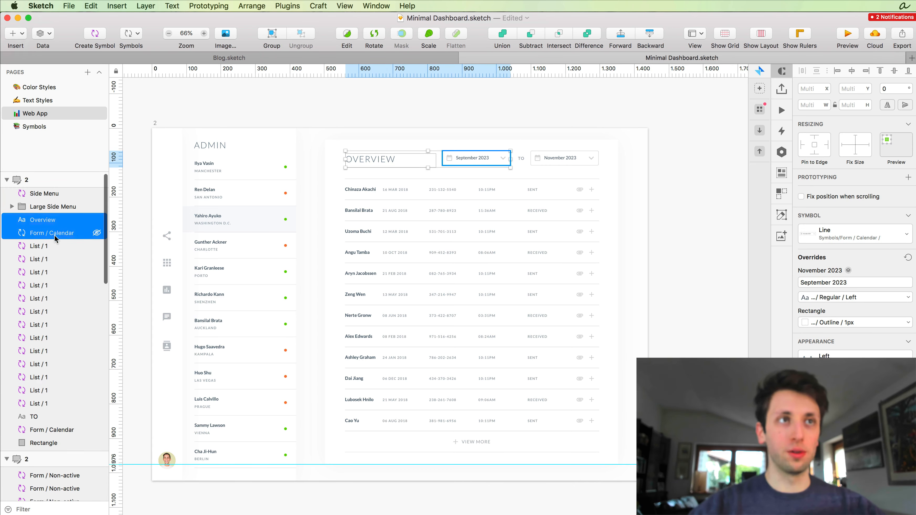
click(43, 419)
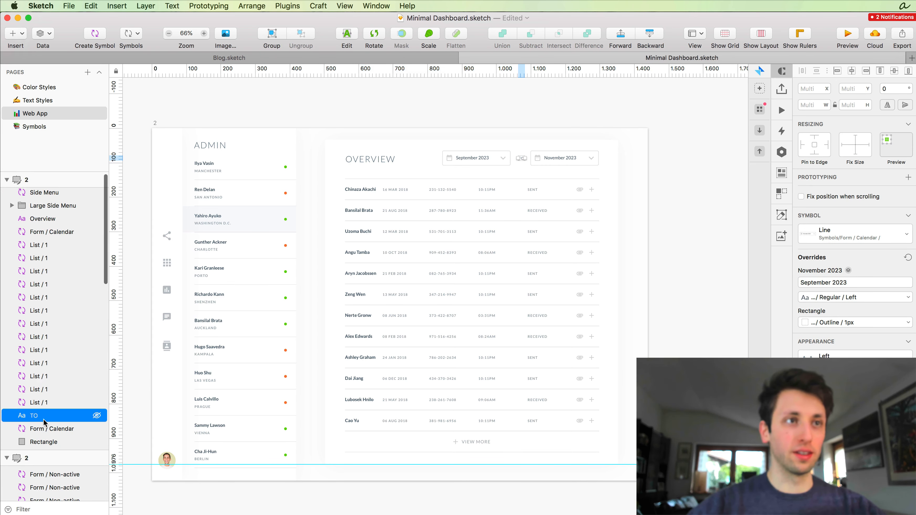
shift+click(47, 429)
drag(47, 418, 57, 238)
Step: Group the two calendar fields with the TO label between them, and name the group Calendar
key(super+g)
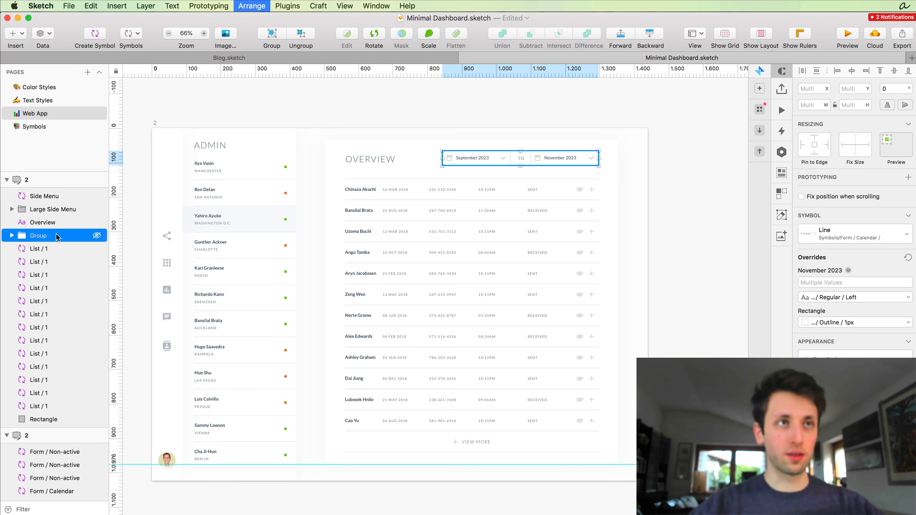
key(super+r)
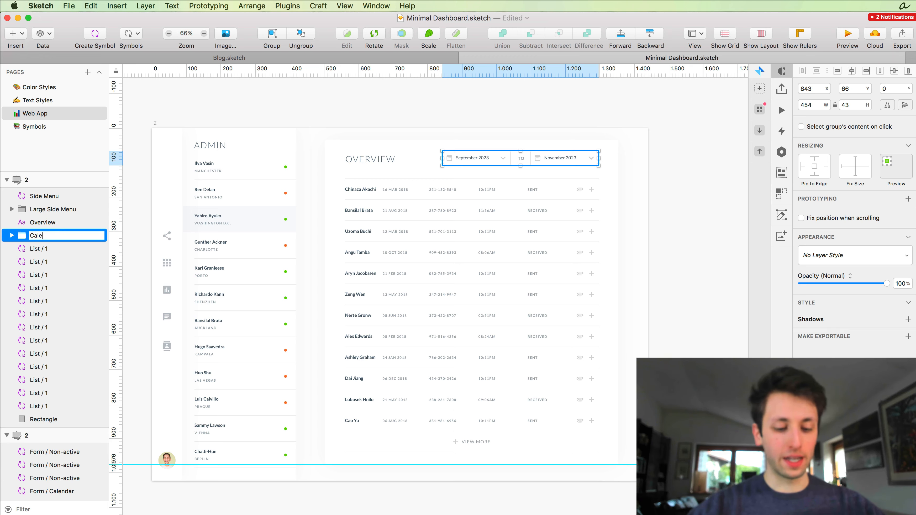
text(Calendar)
key(Return)
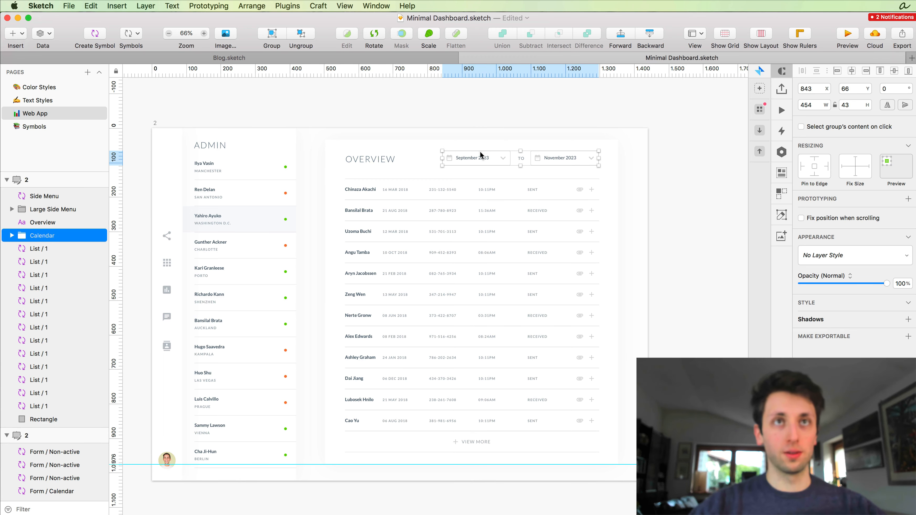
Step: Rename the Overview card's Rectangle layer as Background
click(386, 161)
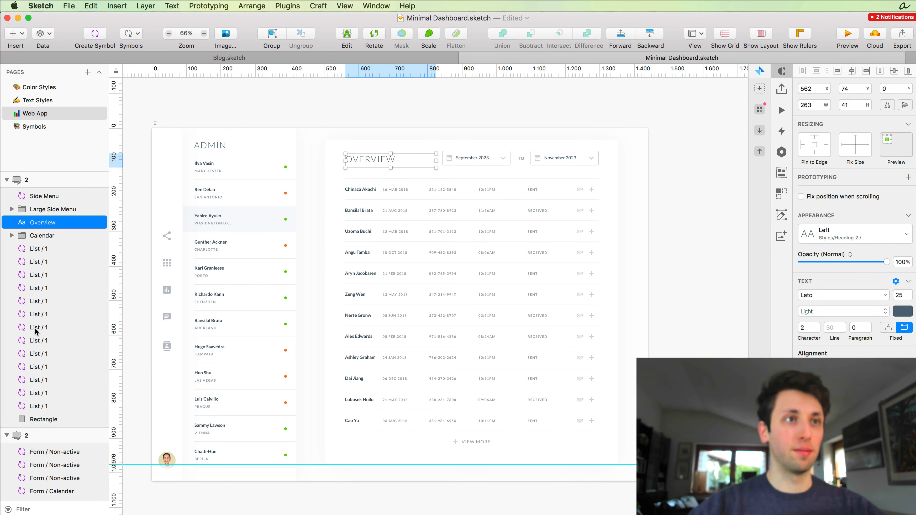
click(33, 420)
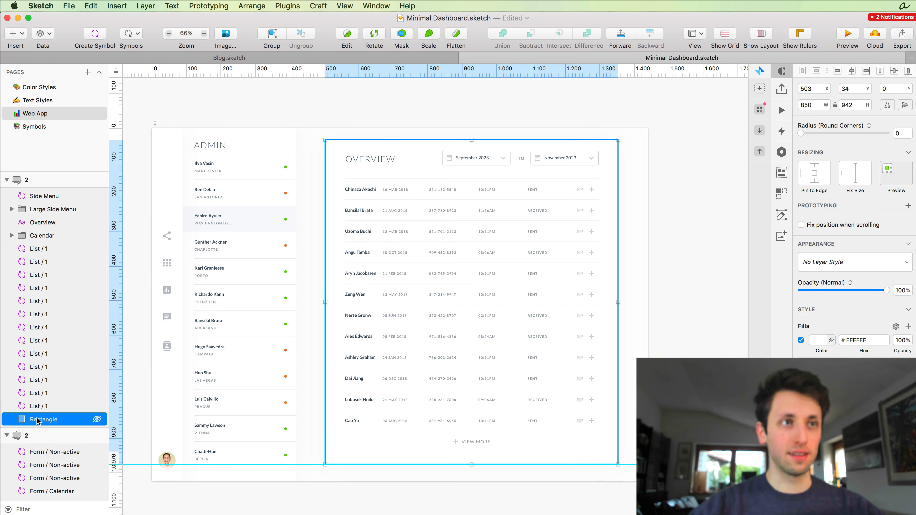
key(super+r)
text(Background)
key(Return)
Step: Group the Overview title, Calendar group, all list rows and the card background, and name the group Main
drag(326, 130, 620, 460)
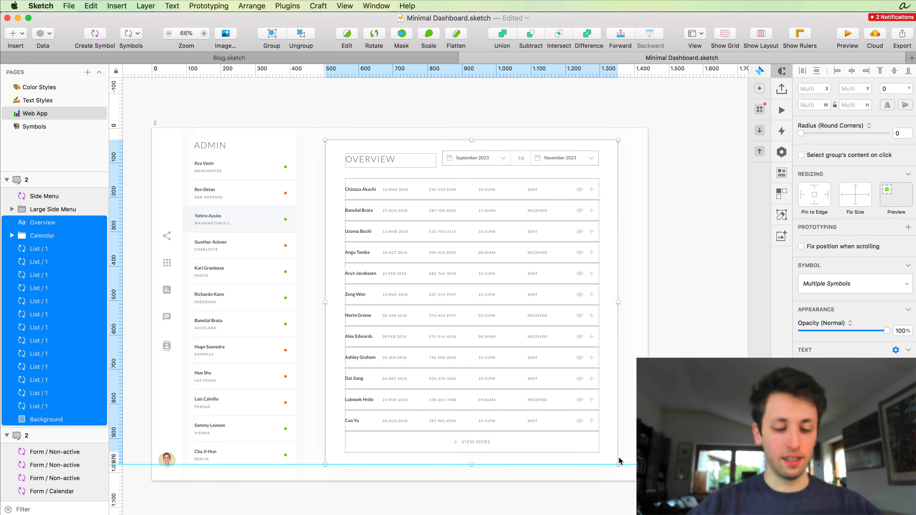
key(super+g)
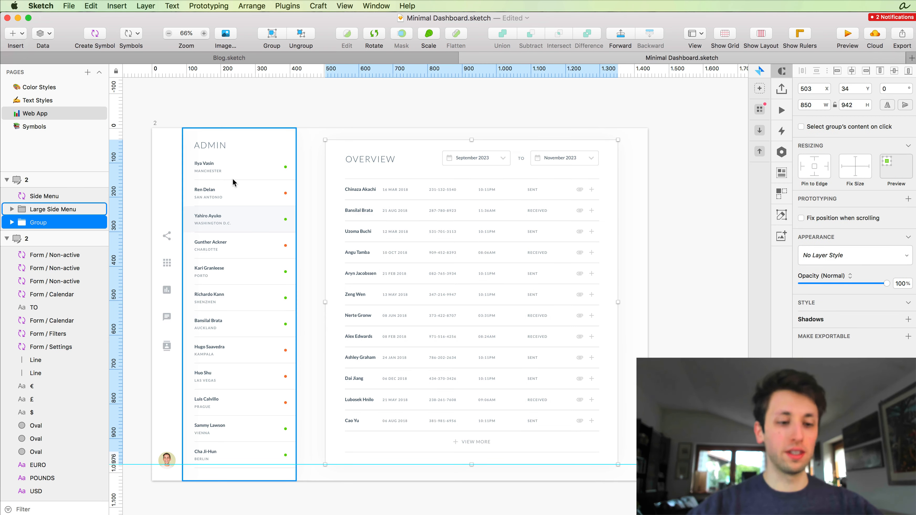
key(super+r)
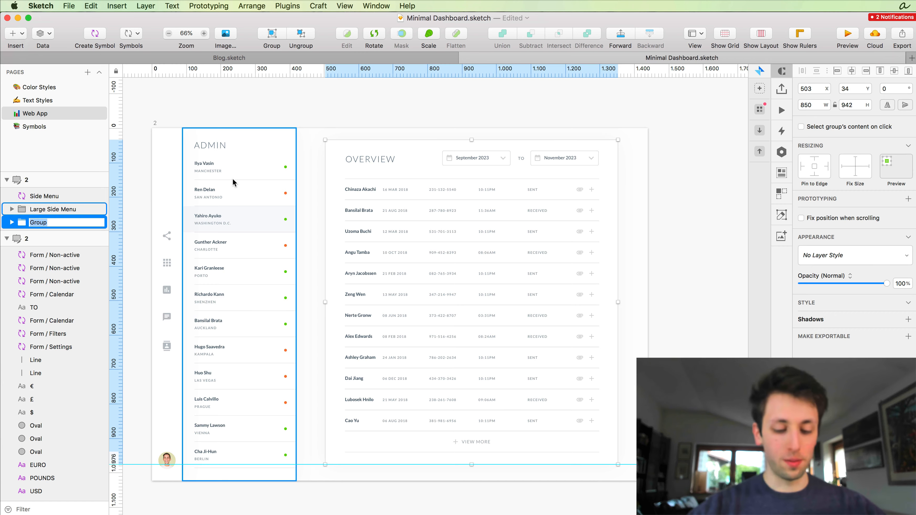
text(Main)
key(Return)
click(487, 114)
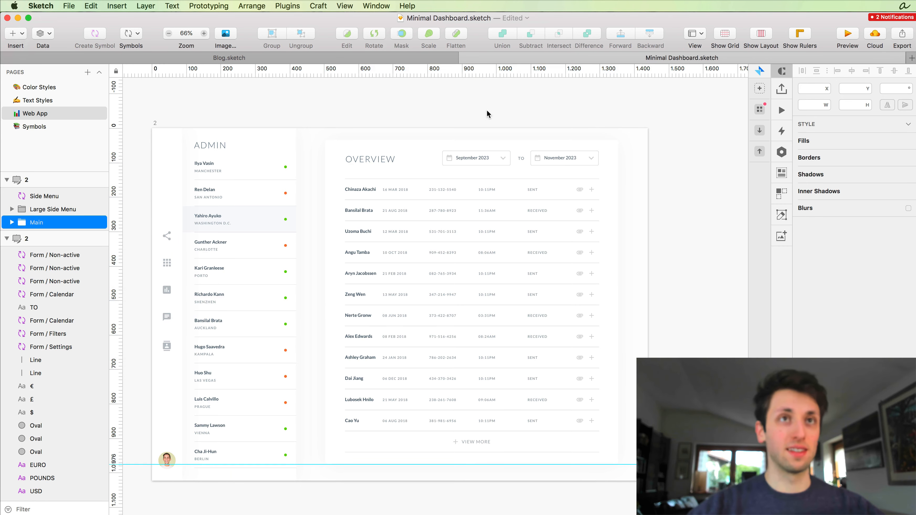
Step: Examine the dashboard artboard up close, from the side menu and Admin list to the Overview card
scroll(403, 151, up, 2)
scroll(467, 261, down, 2)
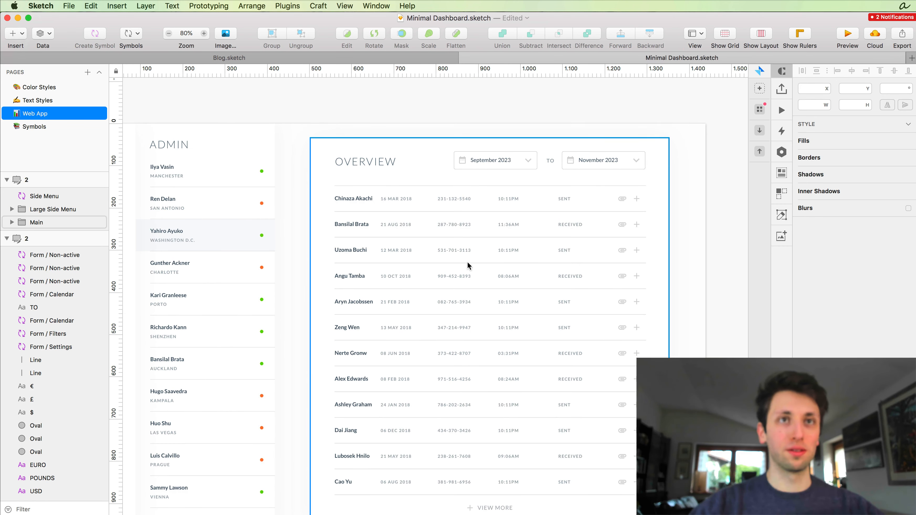
scroll(468, 263, down, 1)
scroll(454, 211, down, 1)
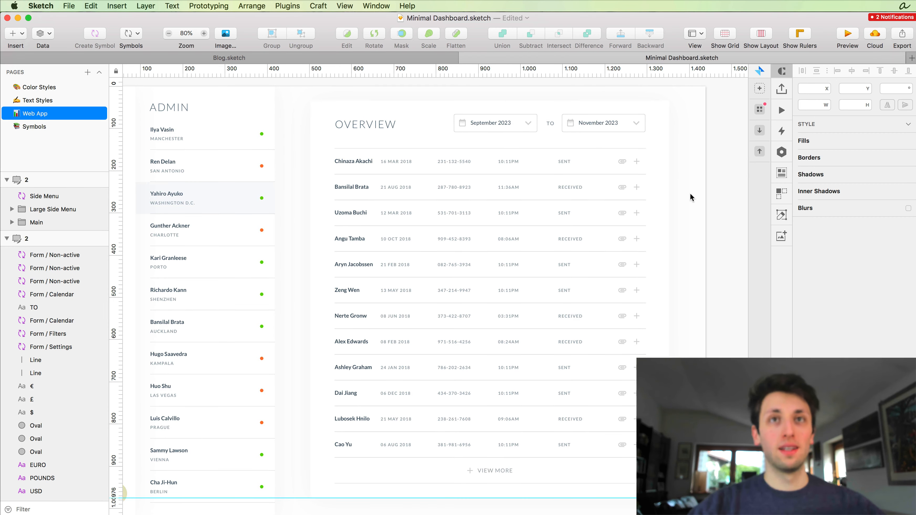
scroll(689, 193, left, 3)
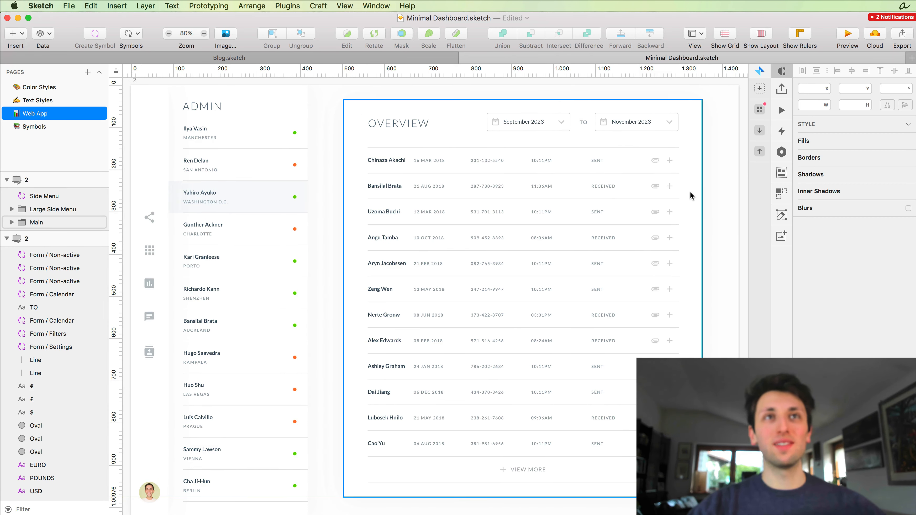
scroll(691, 192, down, 2)
scroll(689, 192, right, 5)
scroll(690, 192, up, 3)
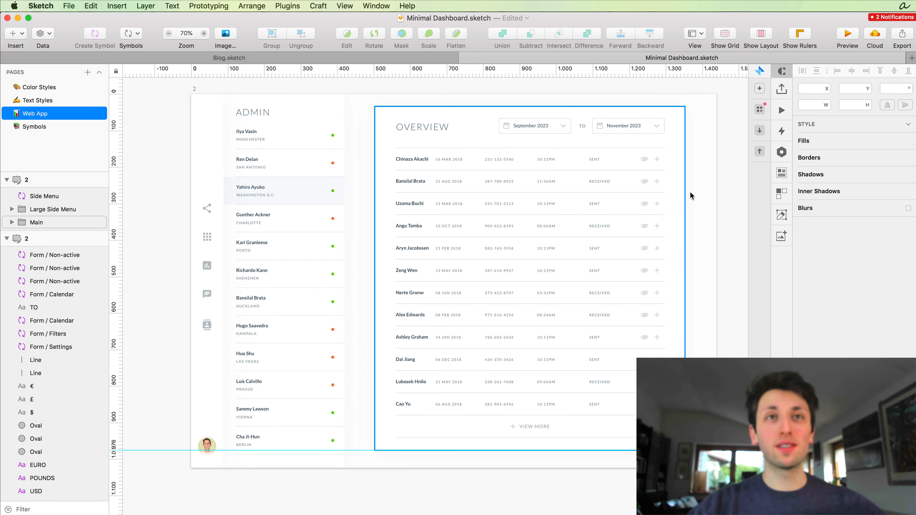